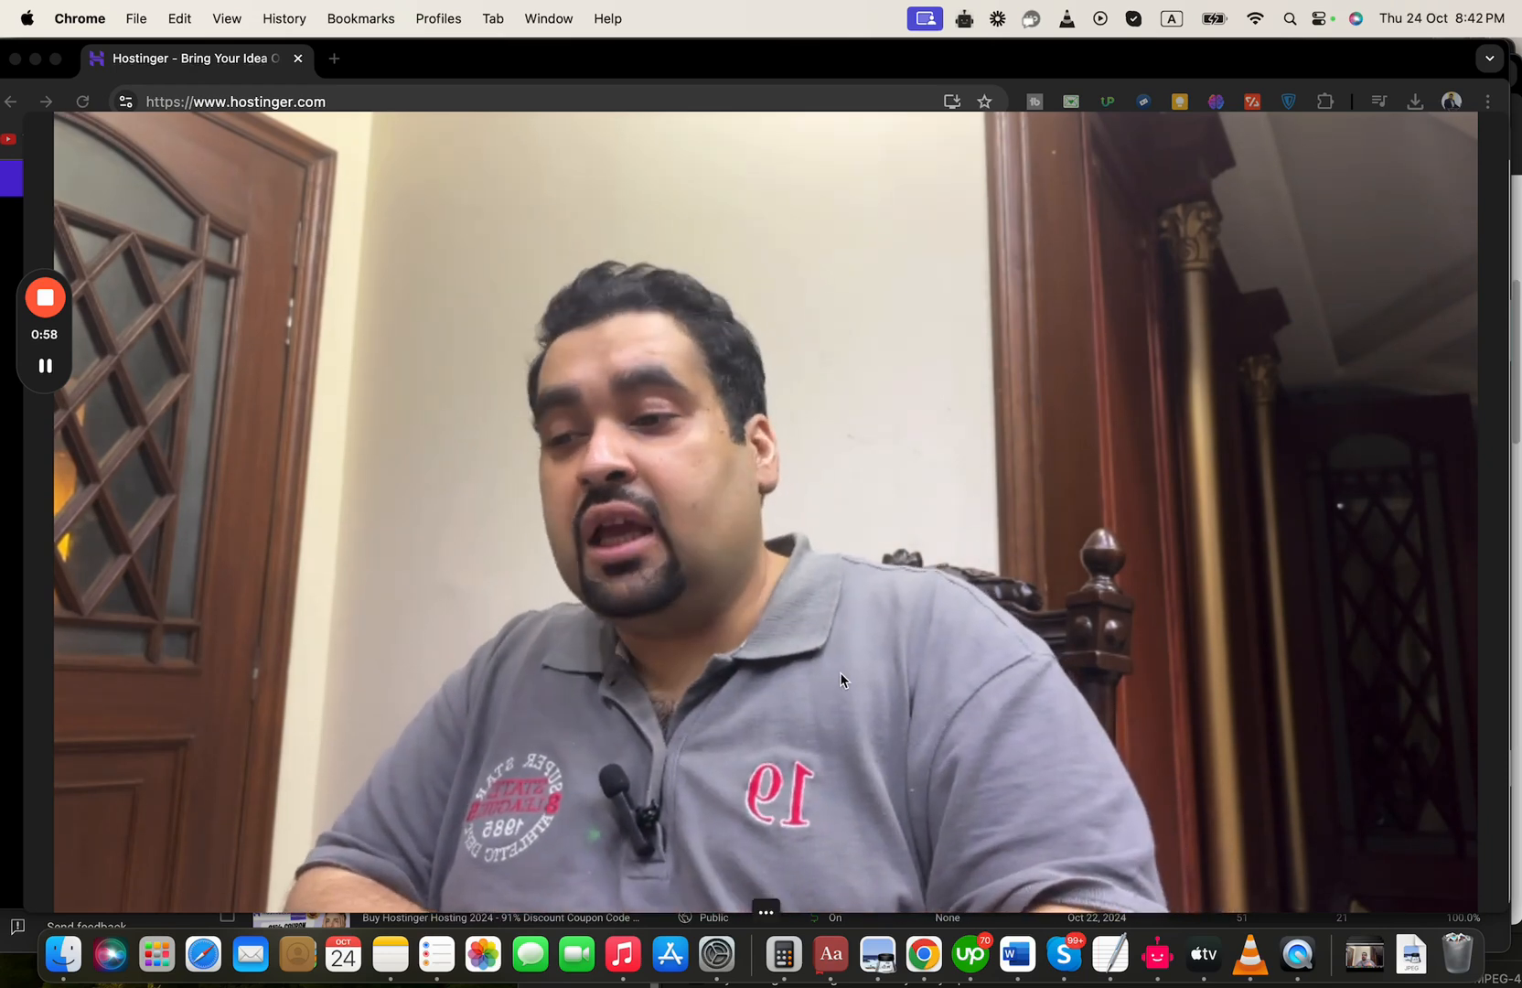
mouse_move(764, 913)
left_click_drag(764, 913, 1303, 223)
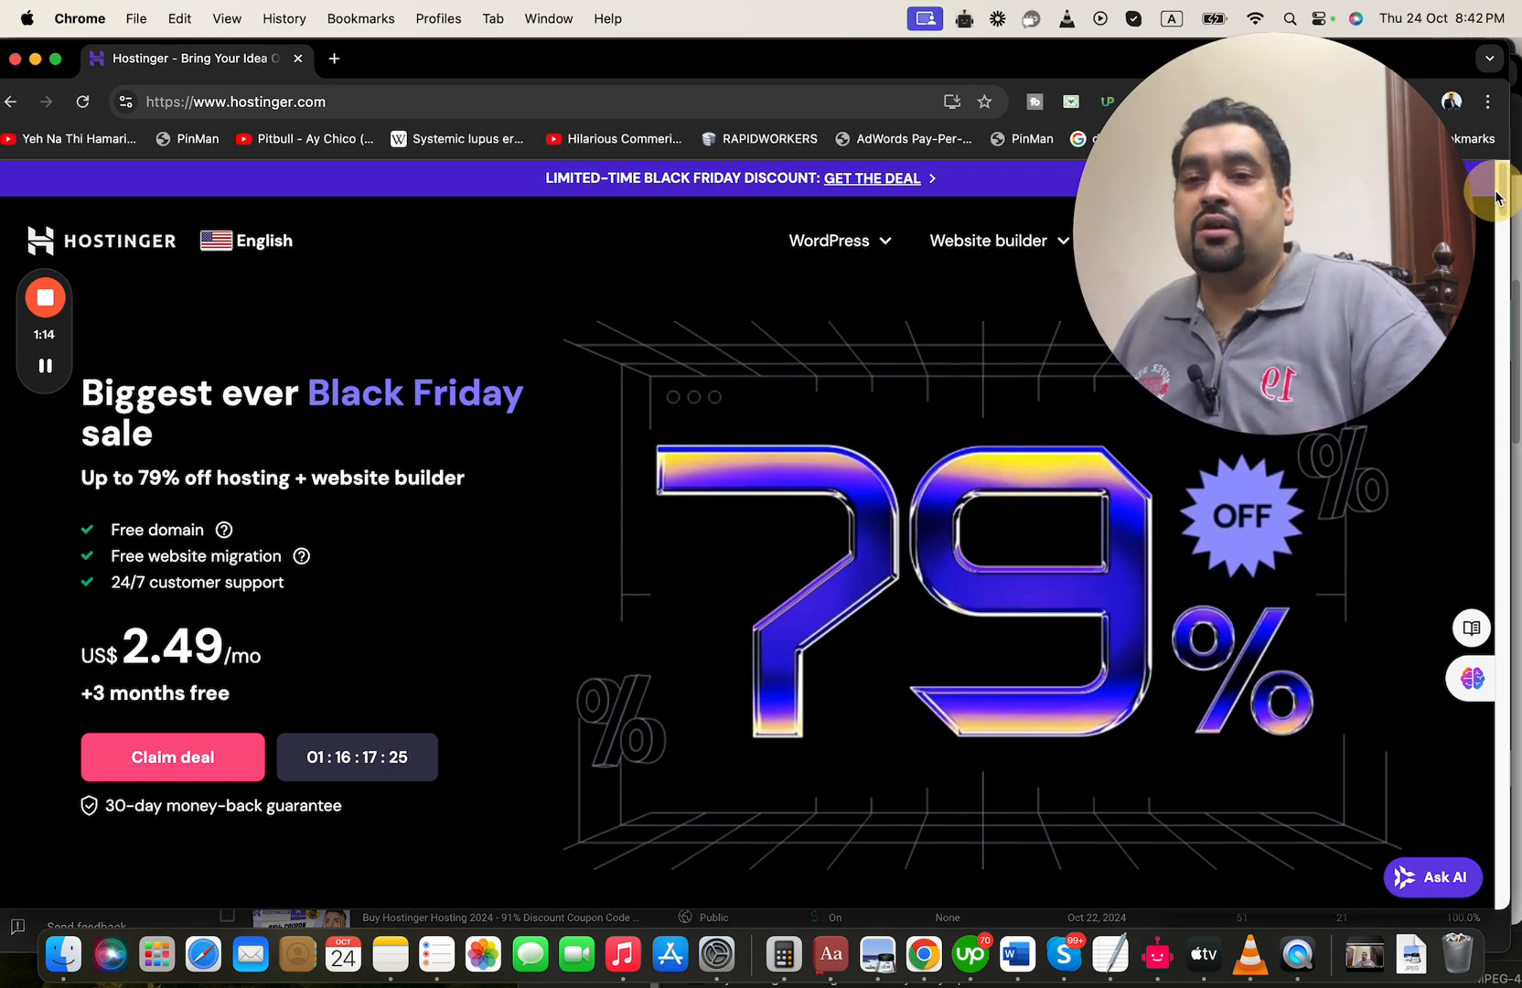
Expand the full feature list of the hosting plans and choose the Business plan
scroll(1502, 201, "down", 3)
left_click_drag(1502, 212, 1491, 354)
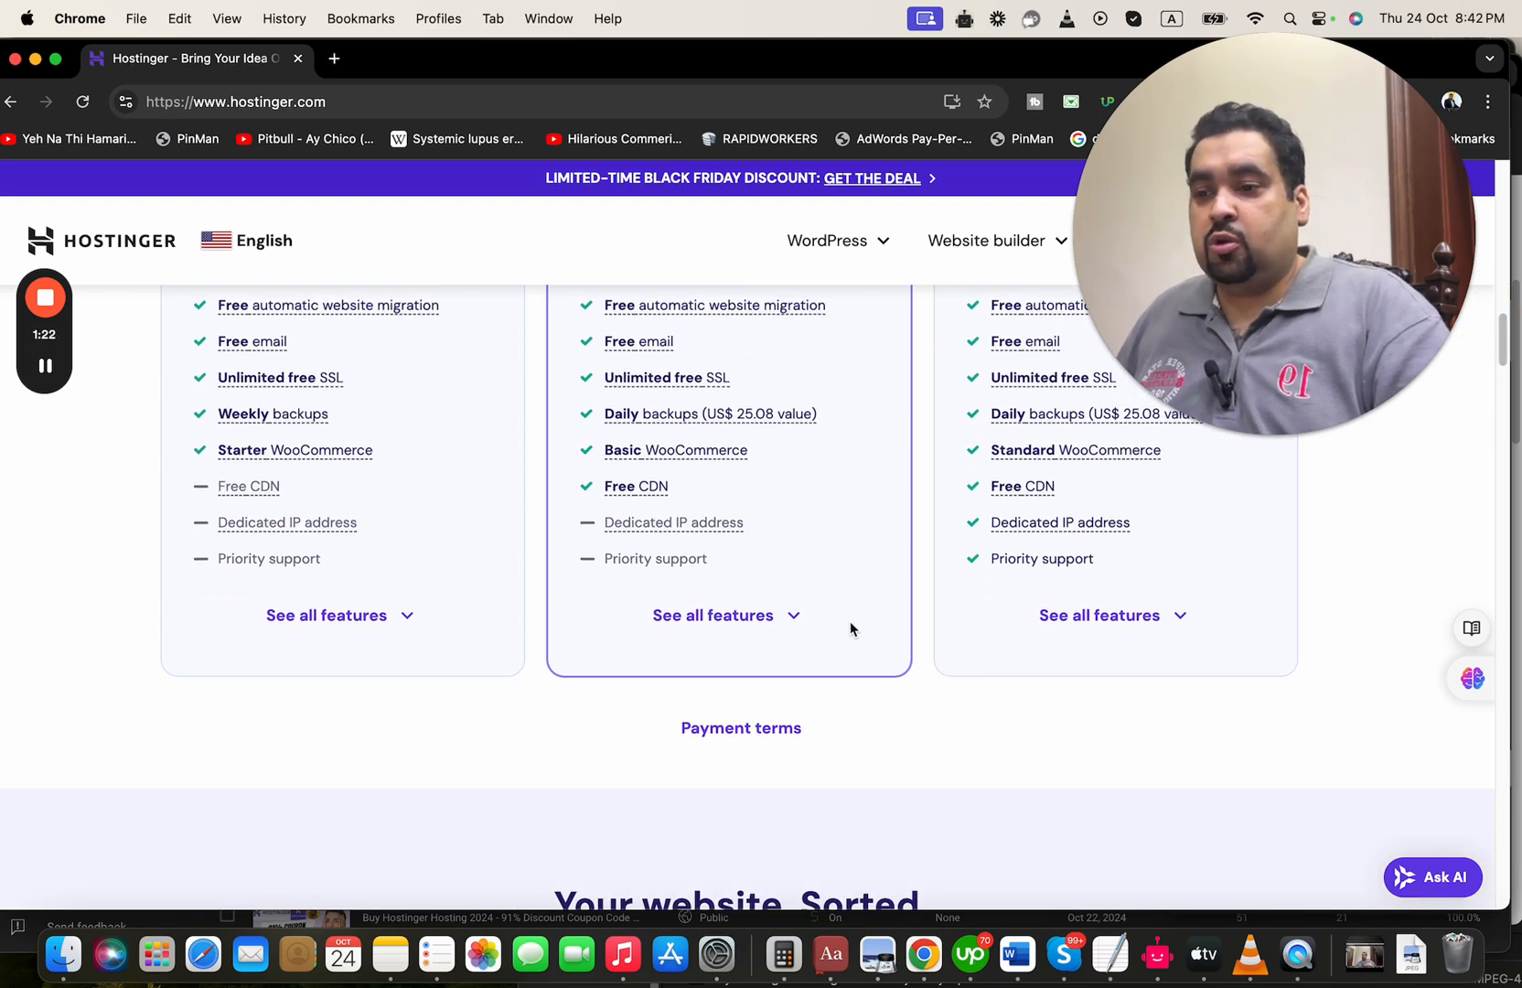
left_click(745, 625)
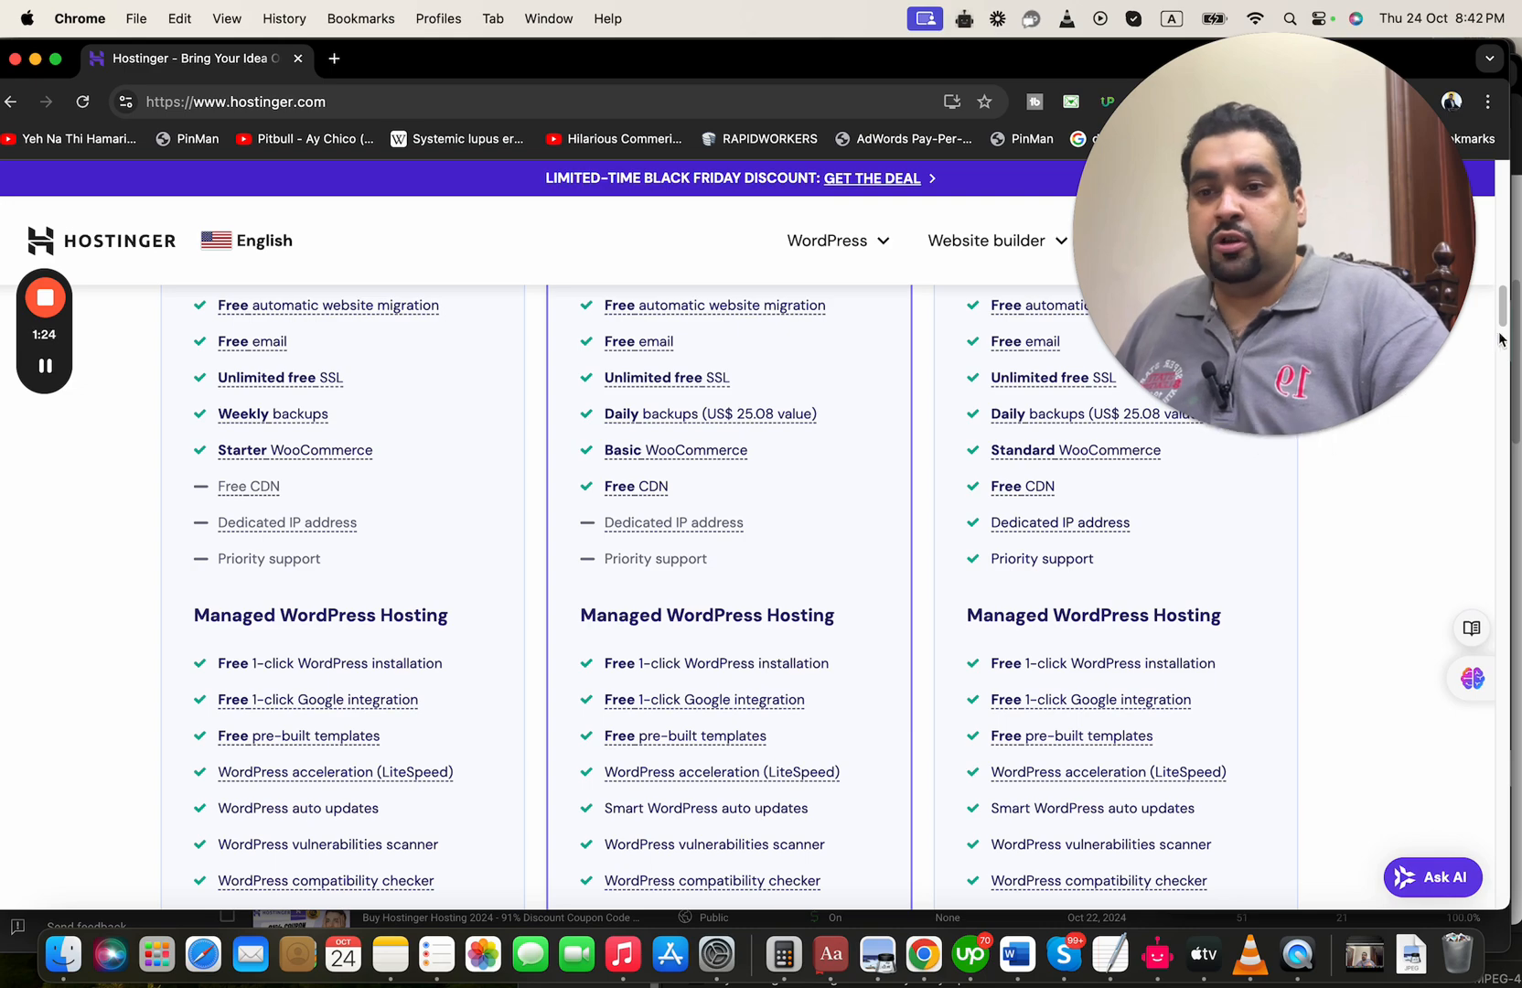
left_click_drag(1501, 326, 1507, 275)
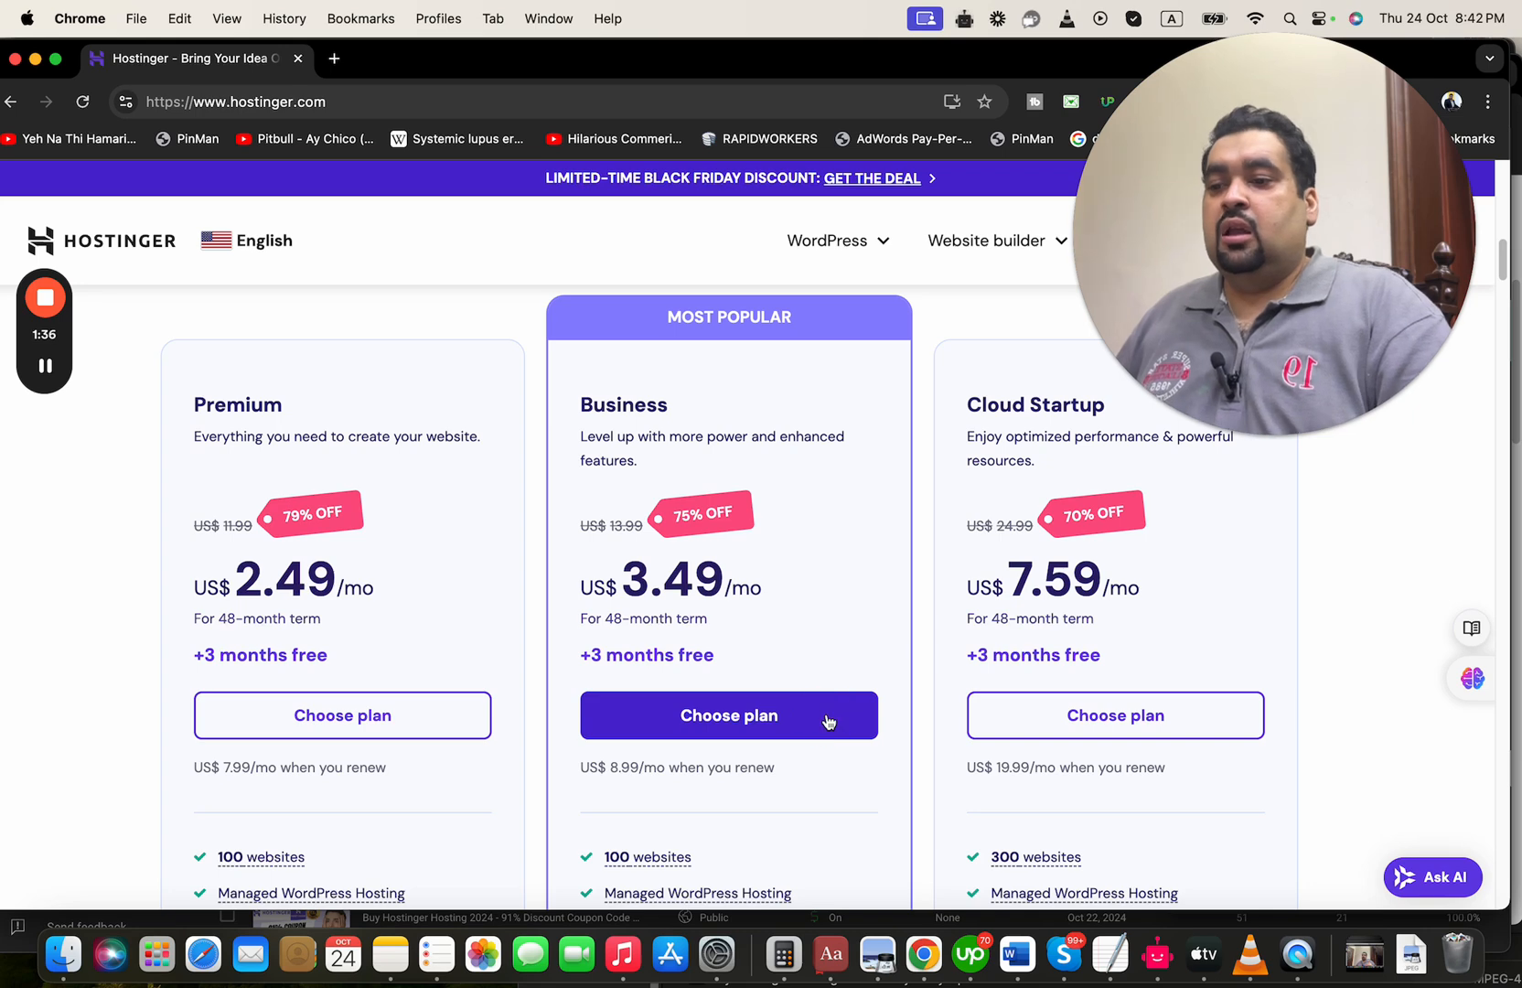
left_click(755, 700)
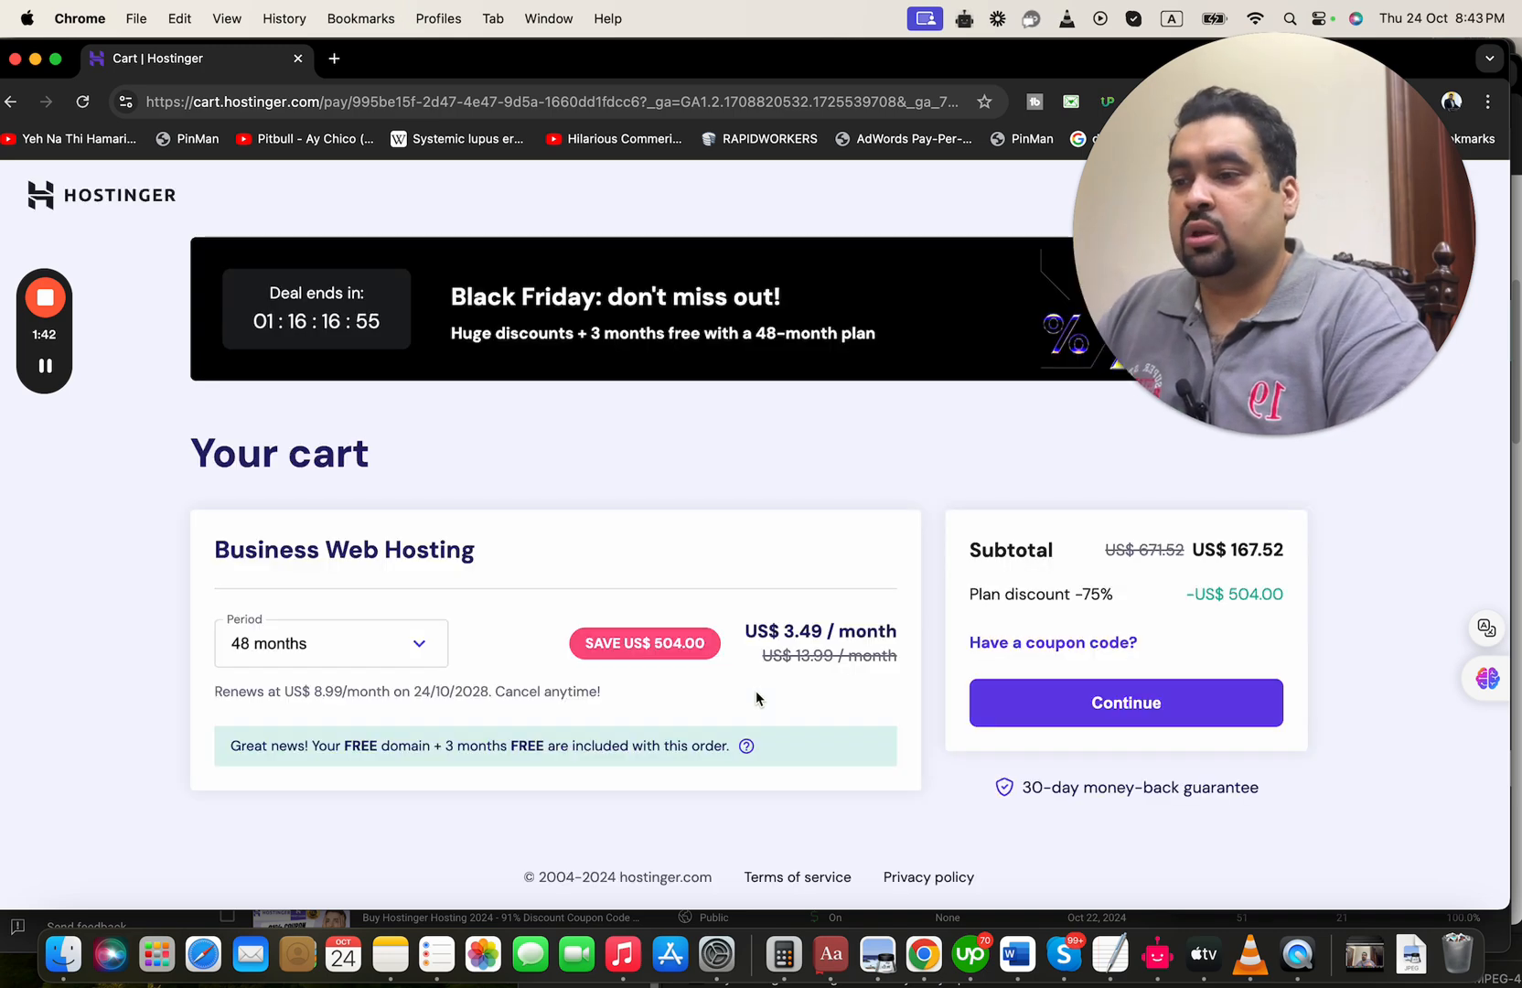
Switch the Business Web Hosting period to 1 month to compare its pricing, and return it to 48 months
left_click_drag(1243, 229, 1020, 230)
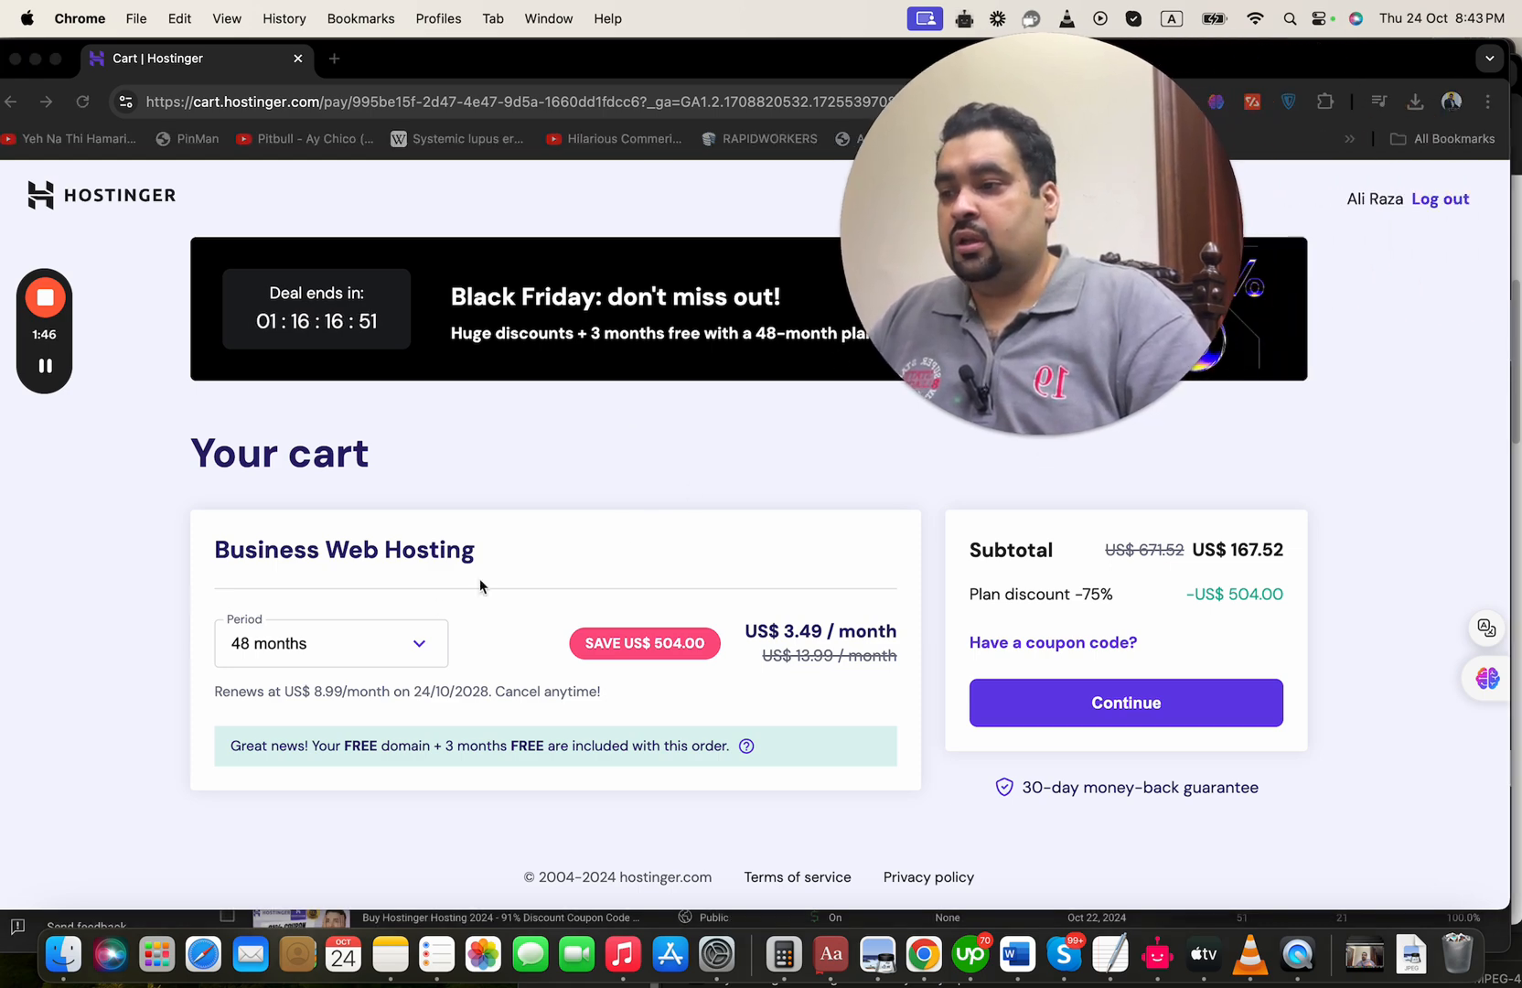
left_click(376, 654)
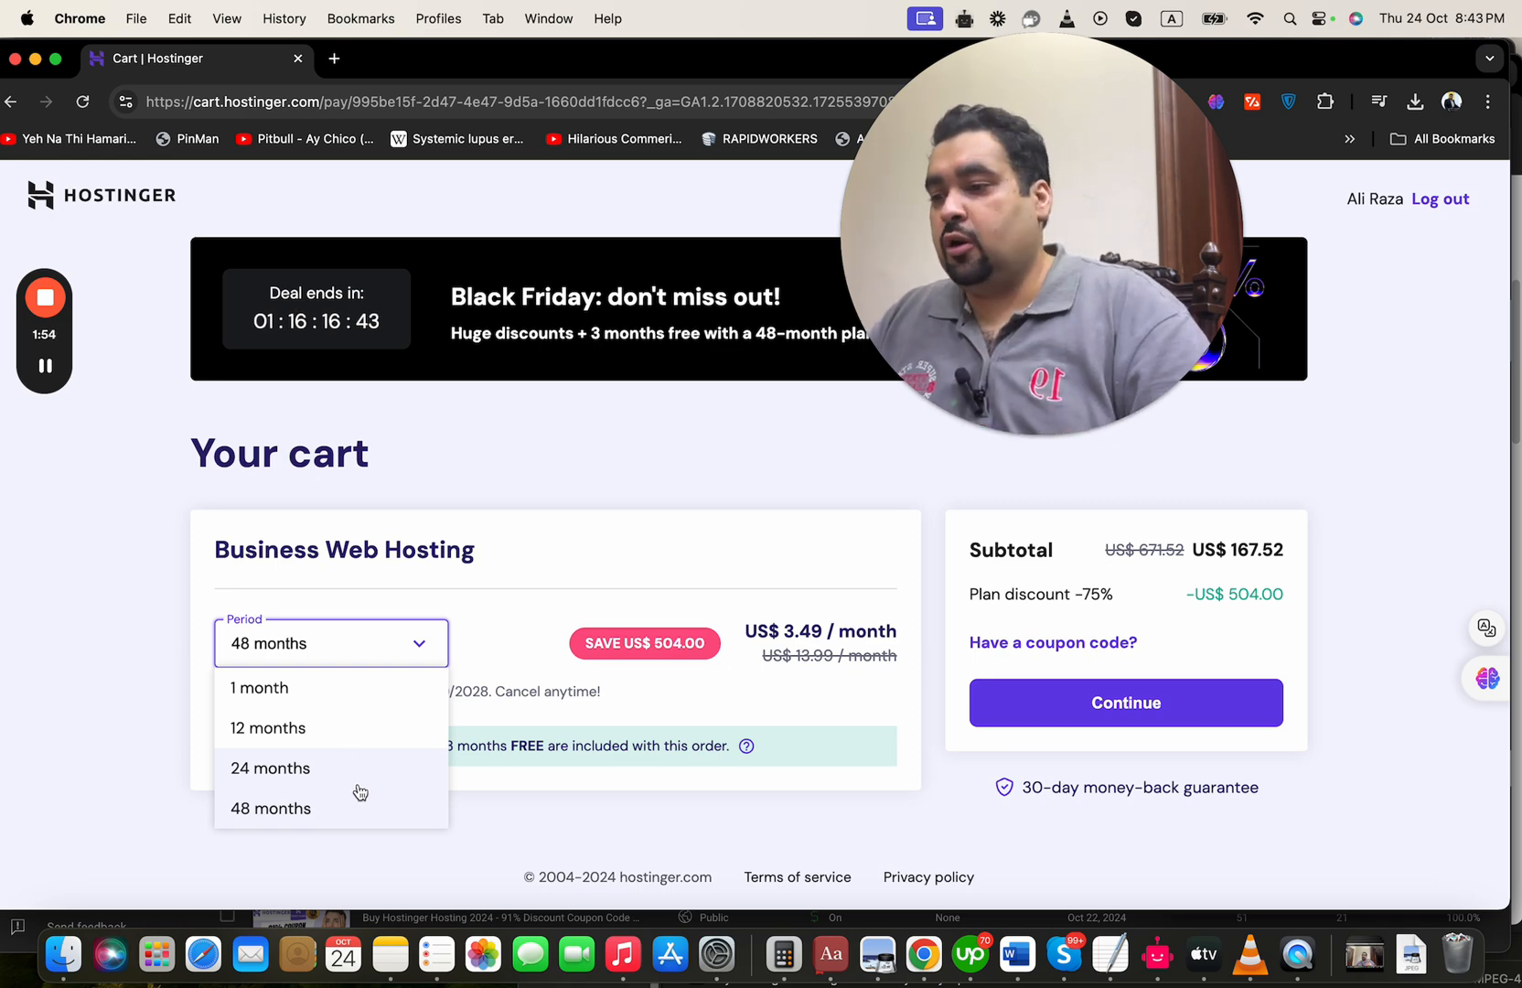
left_click(353, 688)
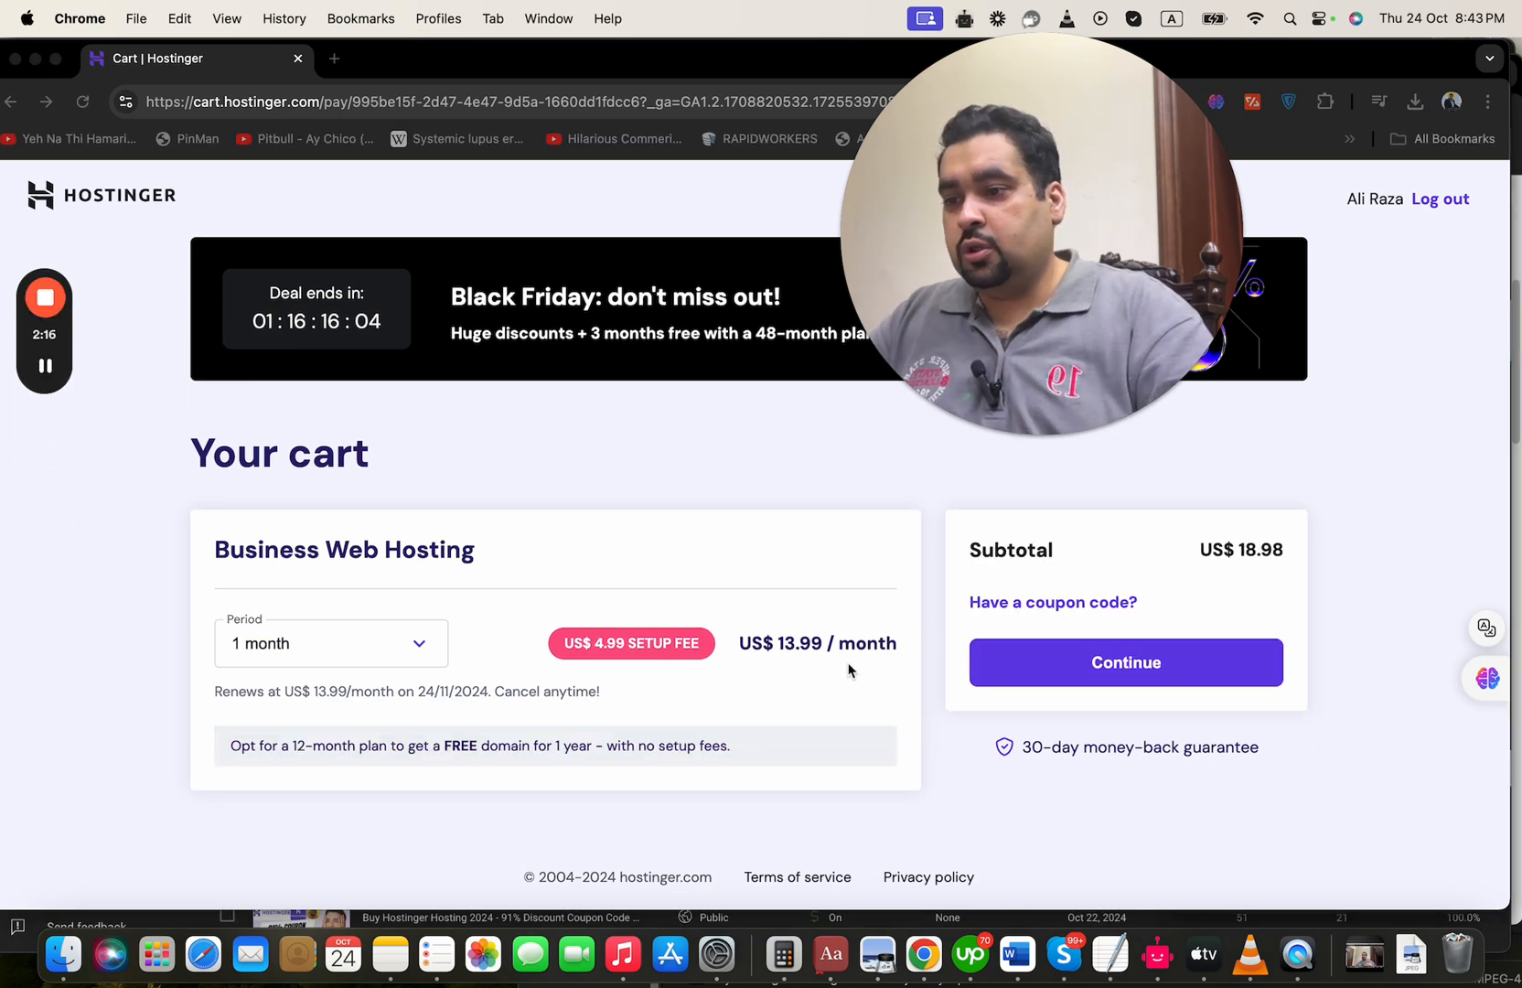
left_click(841, 673)
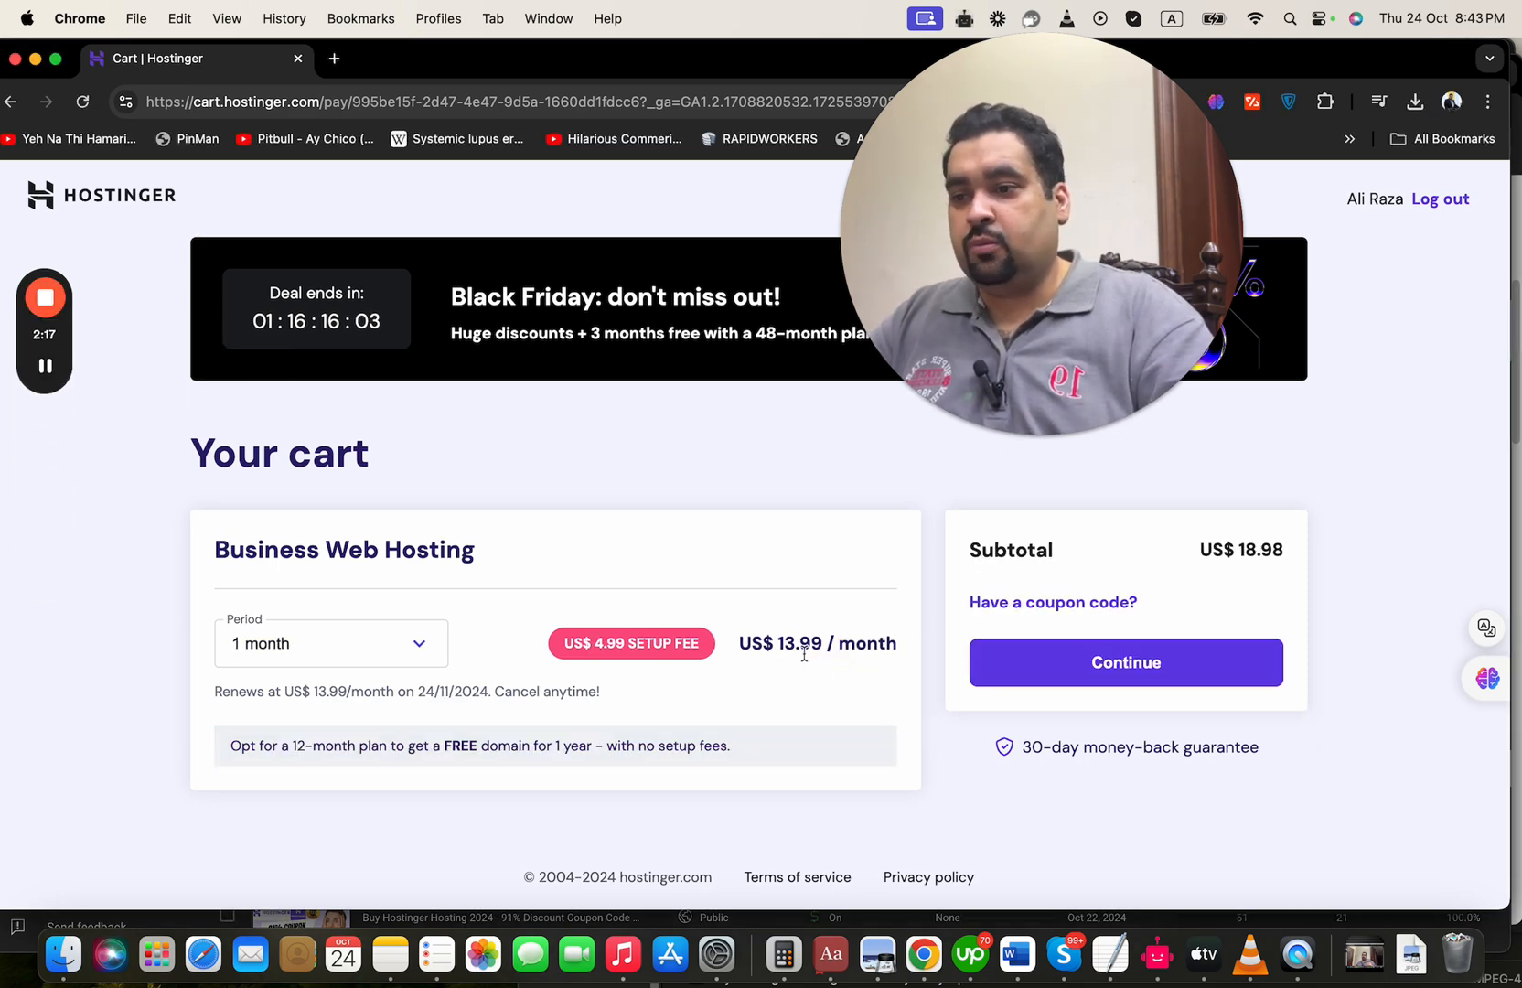
left_click(389, 645)
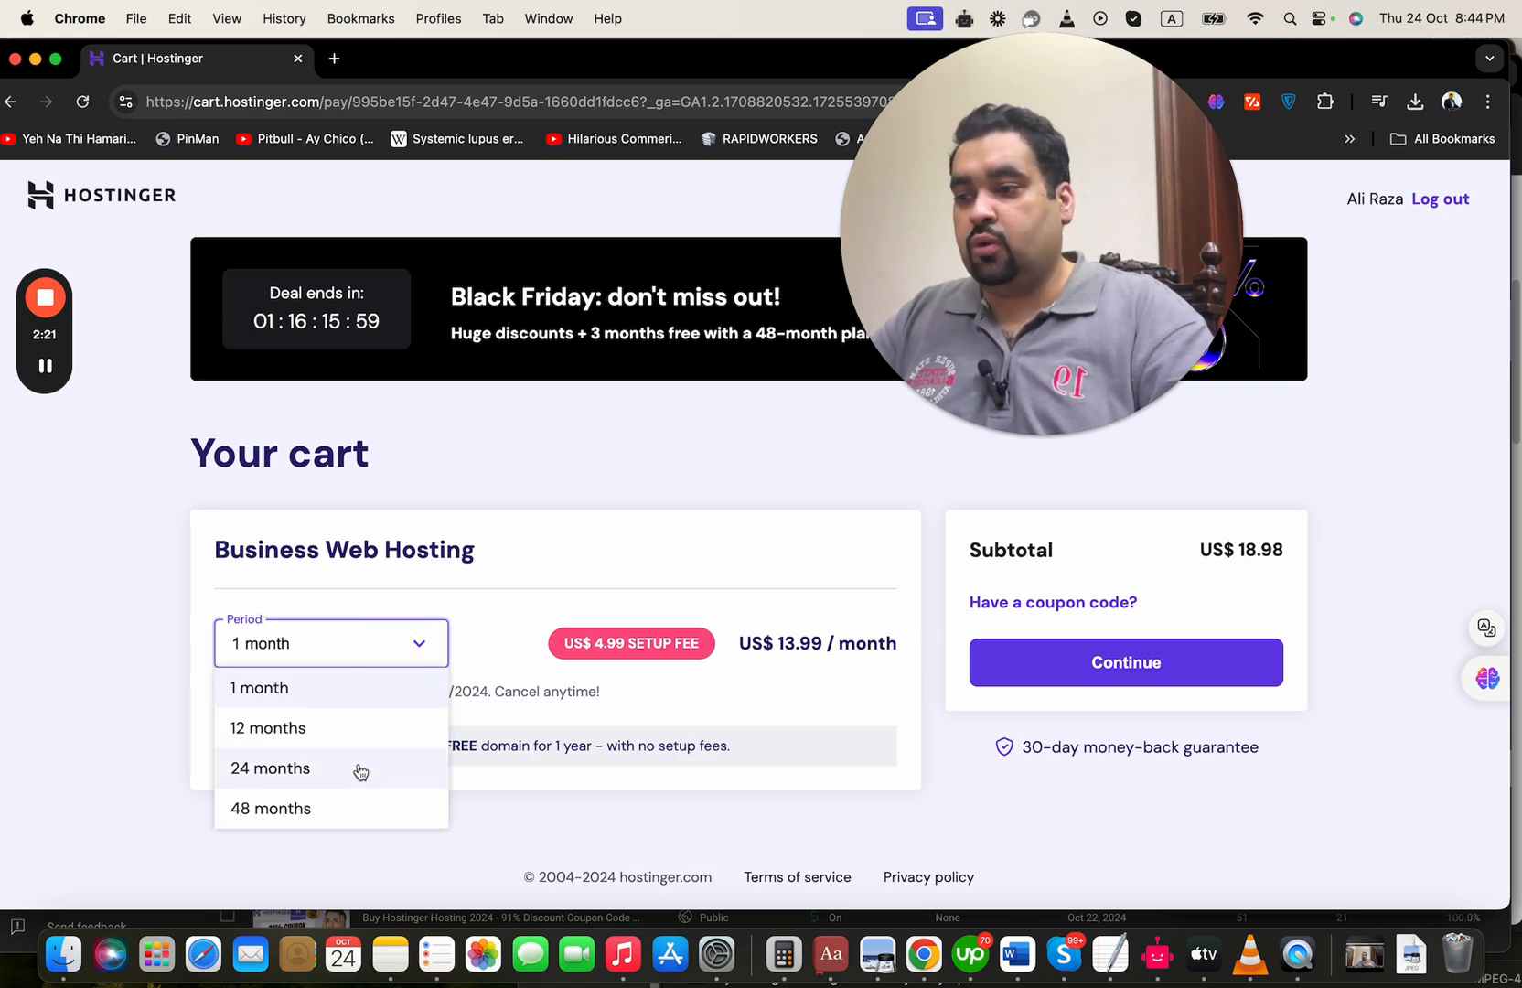
left_click(350, 808)
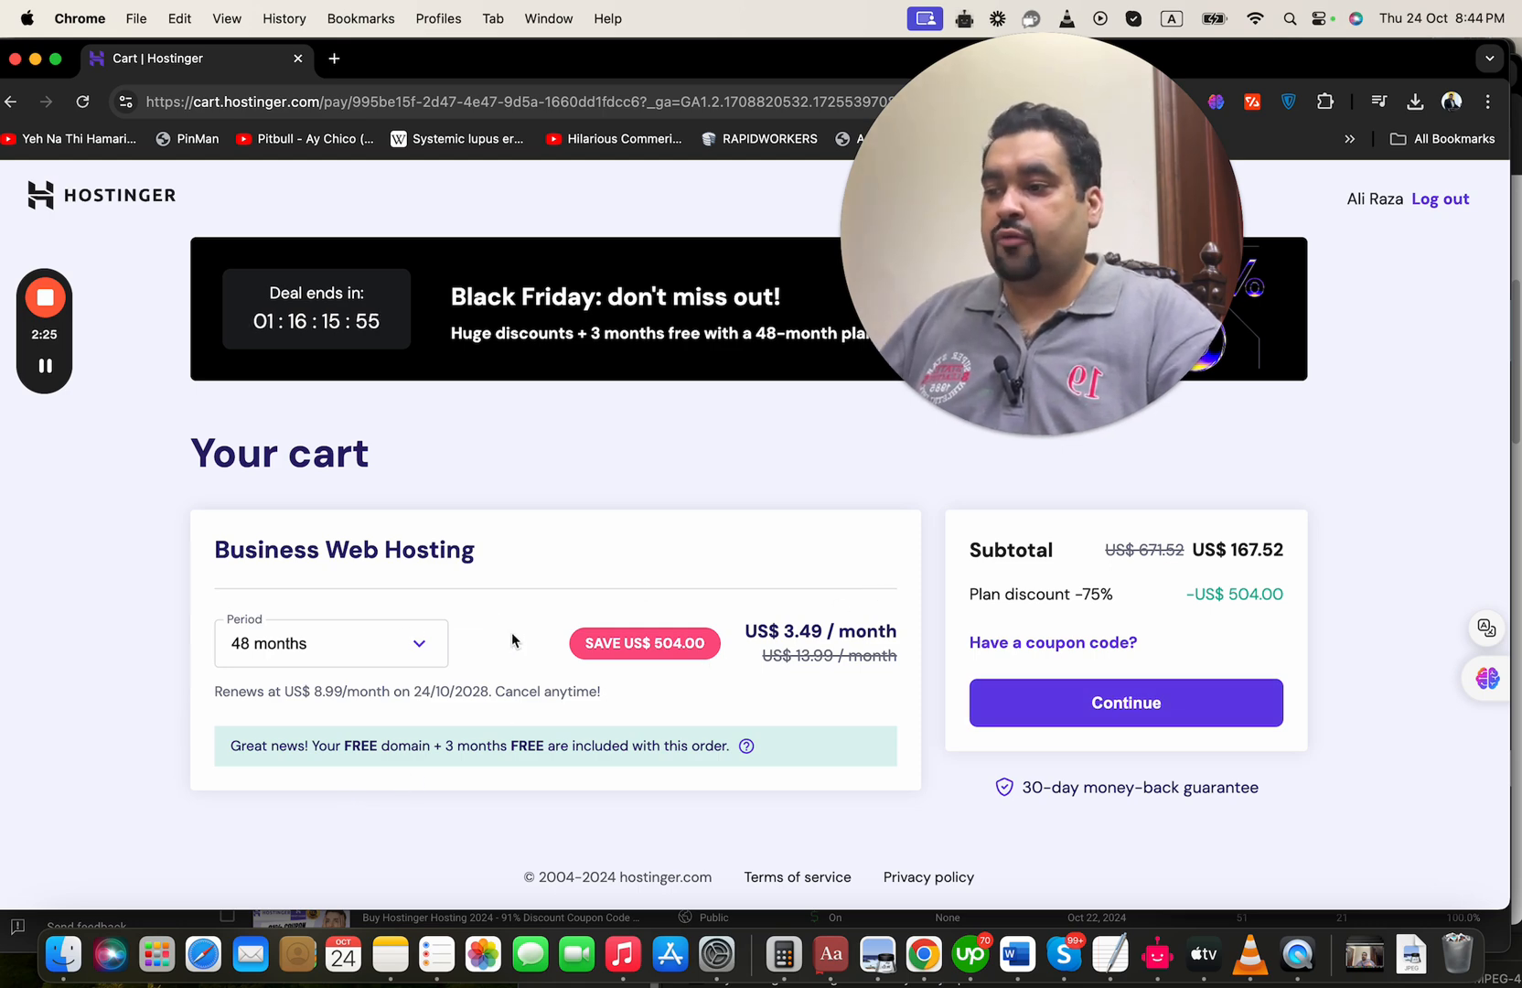
Apply the coupon code ALIRAZAMARKETING to the cart
left_click(1000, 643)
left_click(1065, 683)
type("ALIRAZ")
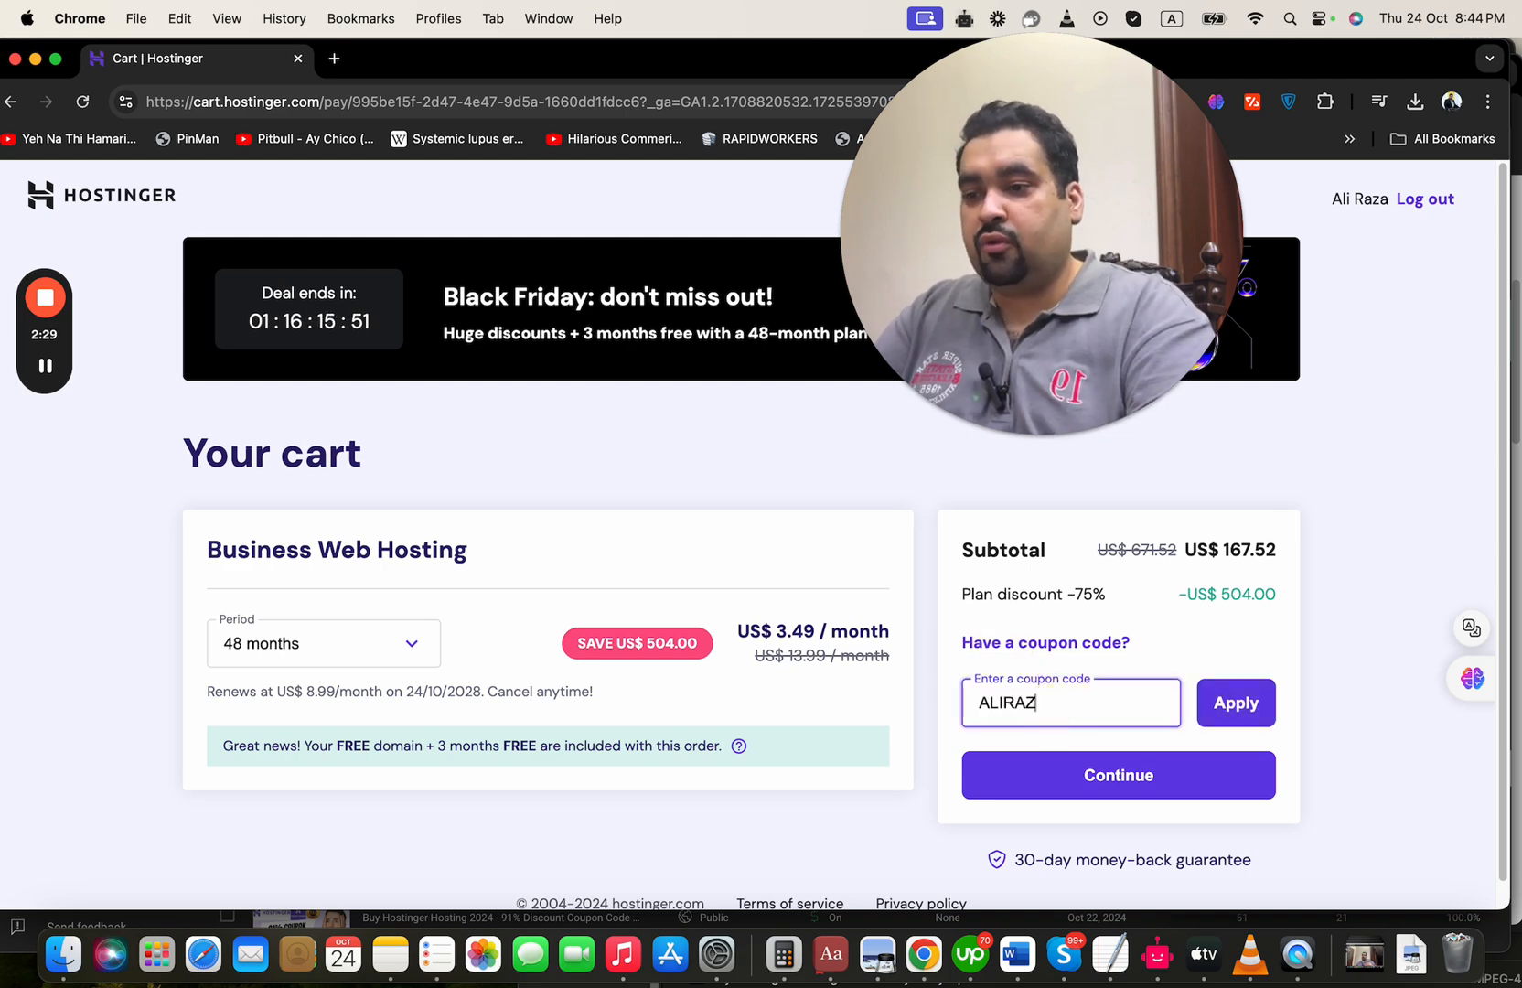
type("AMARKETING")
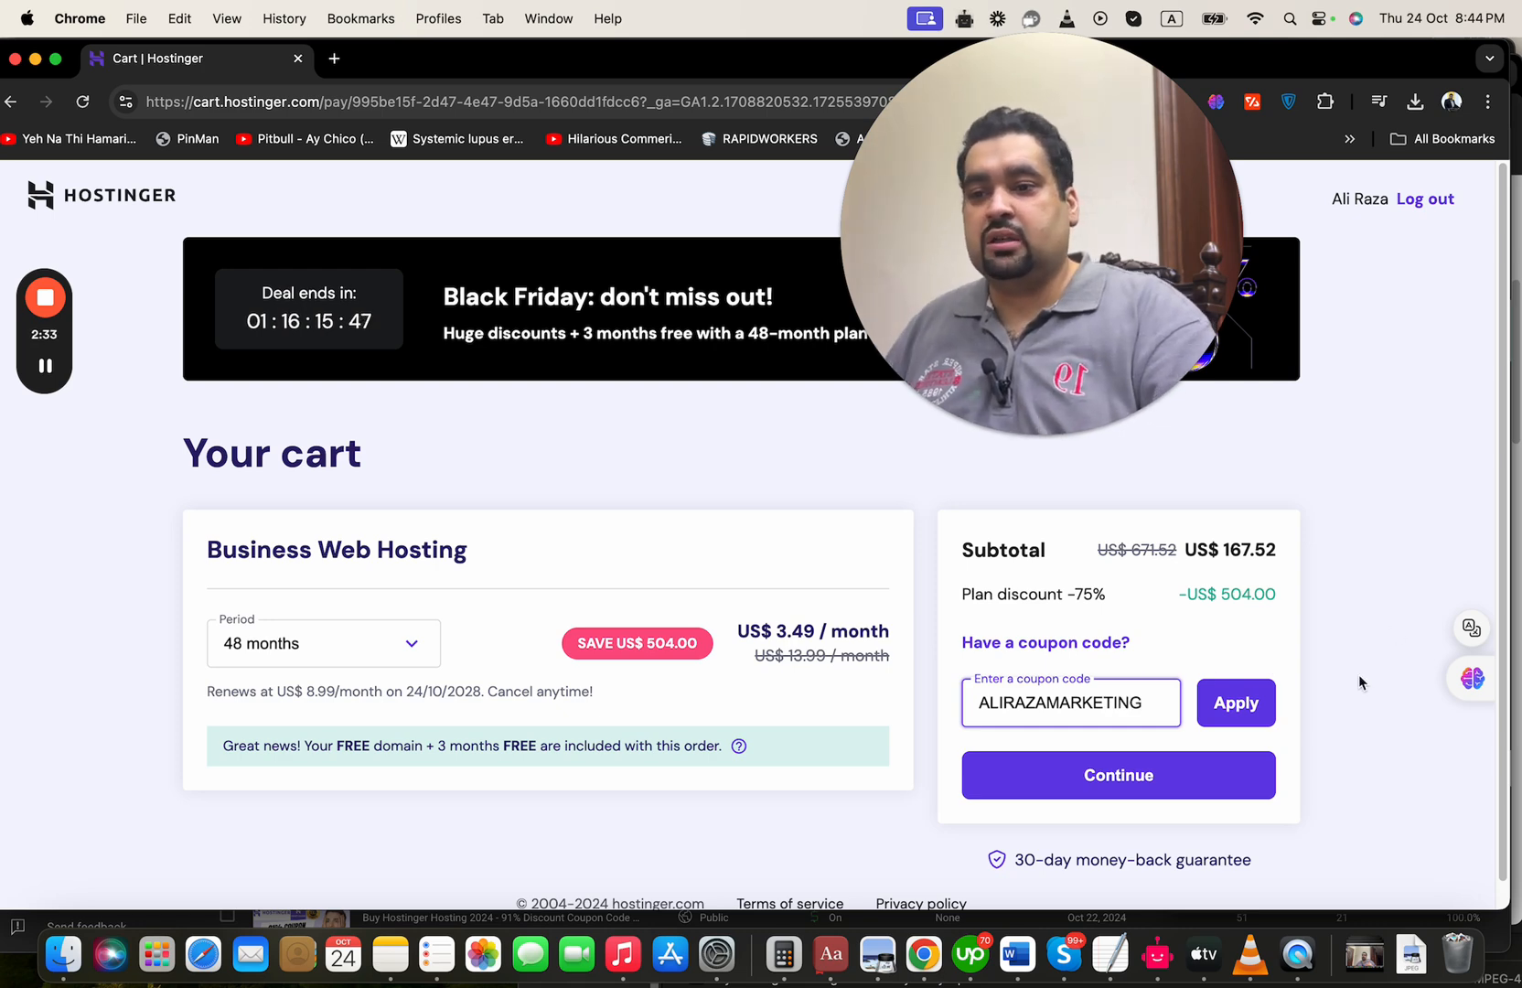
left_click(1265, 715)
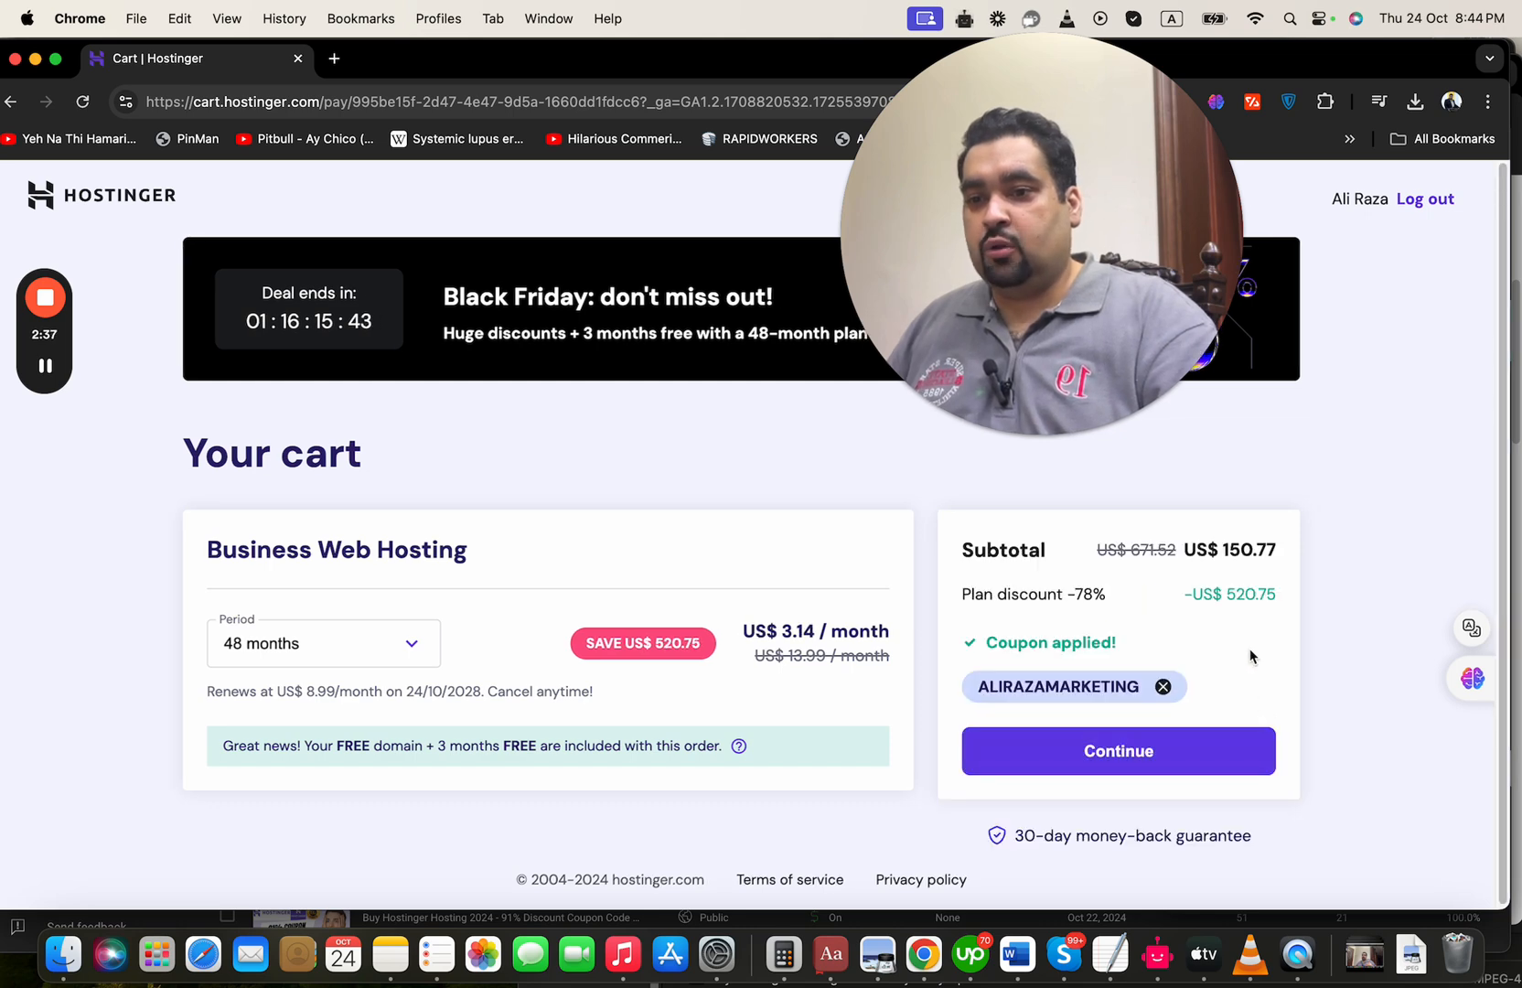
Continue to checkout past the prefilled billing address and select Card as the payment method
left_click(1208, 761)
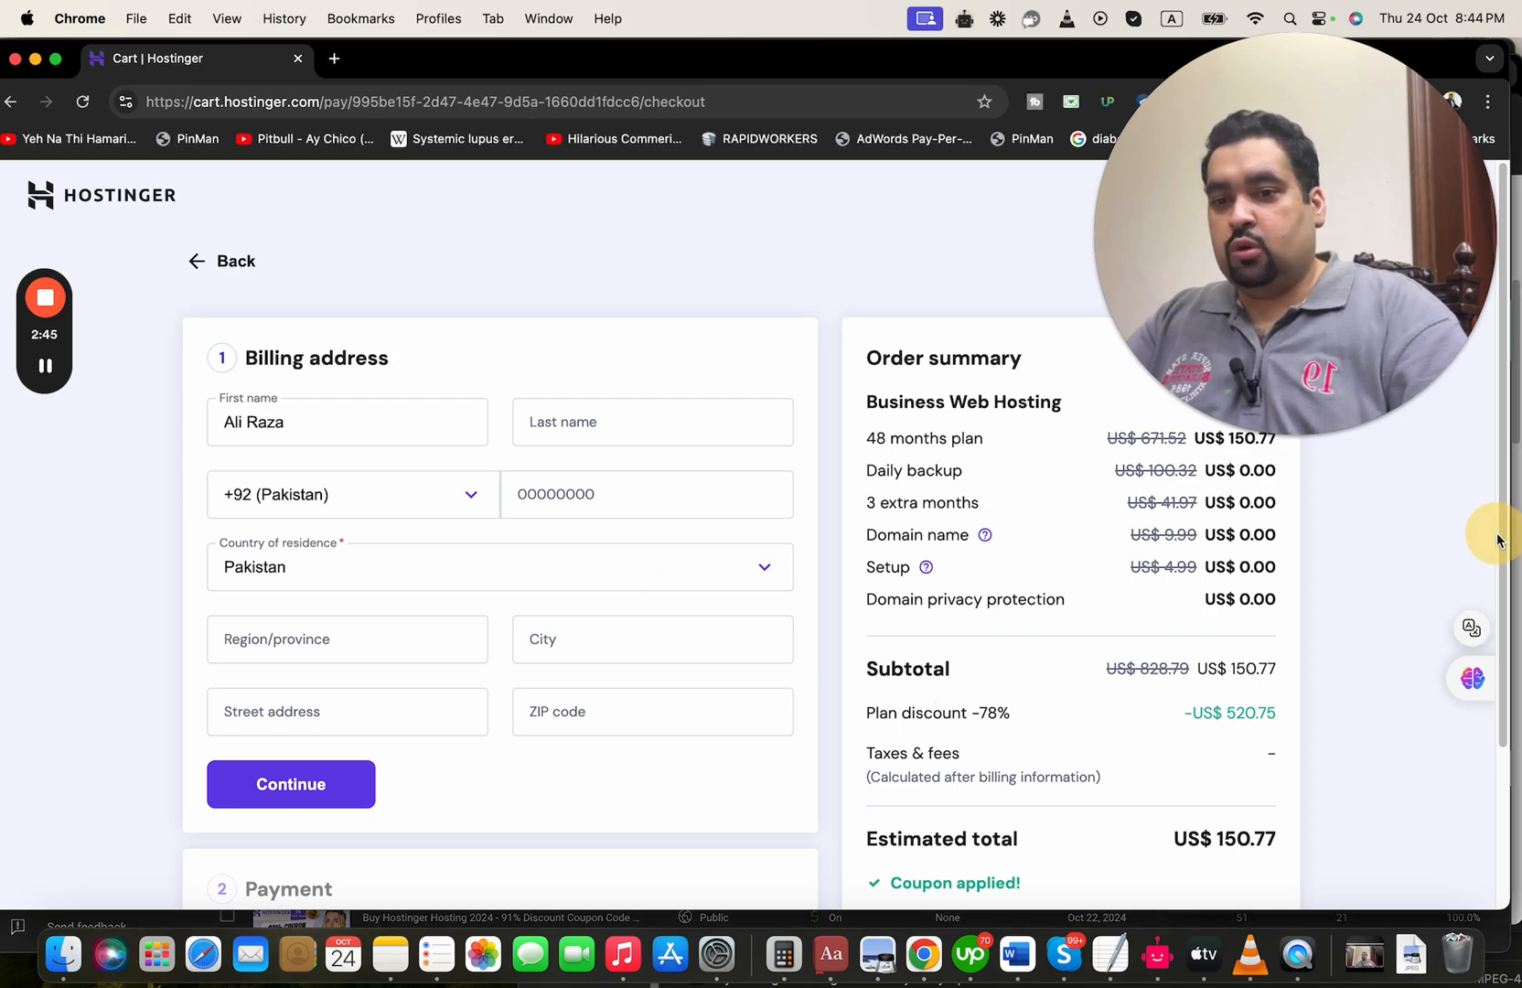
left_click_drag(1503, 543, 1501, 626)
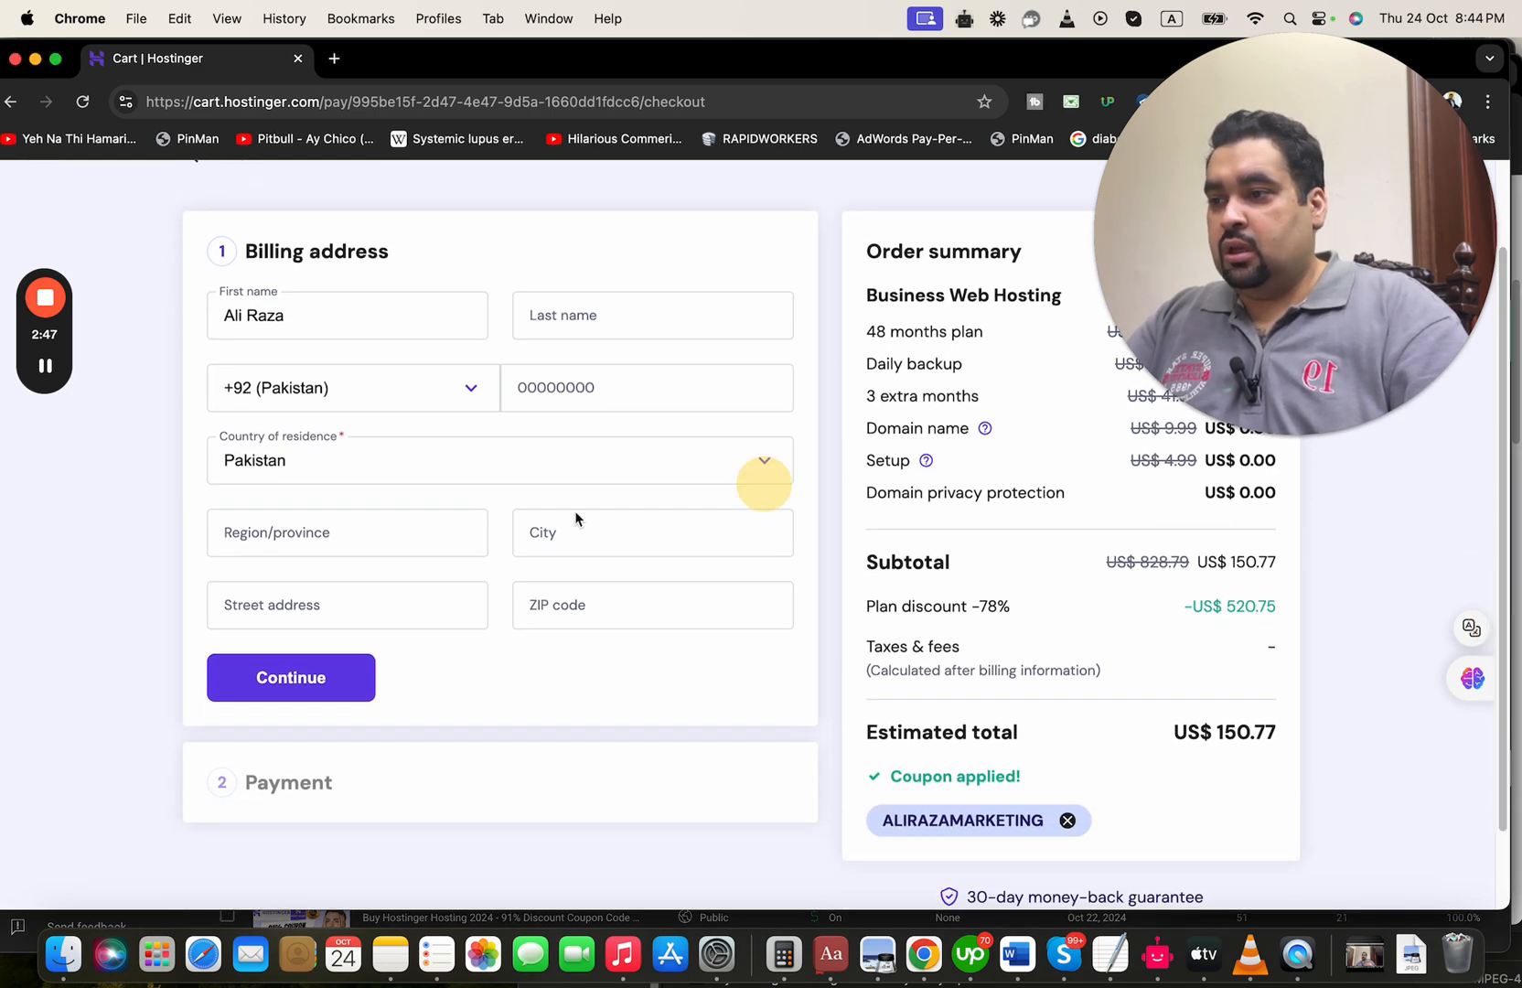
left_click(309, 677)
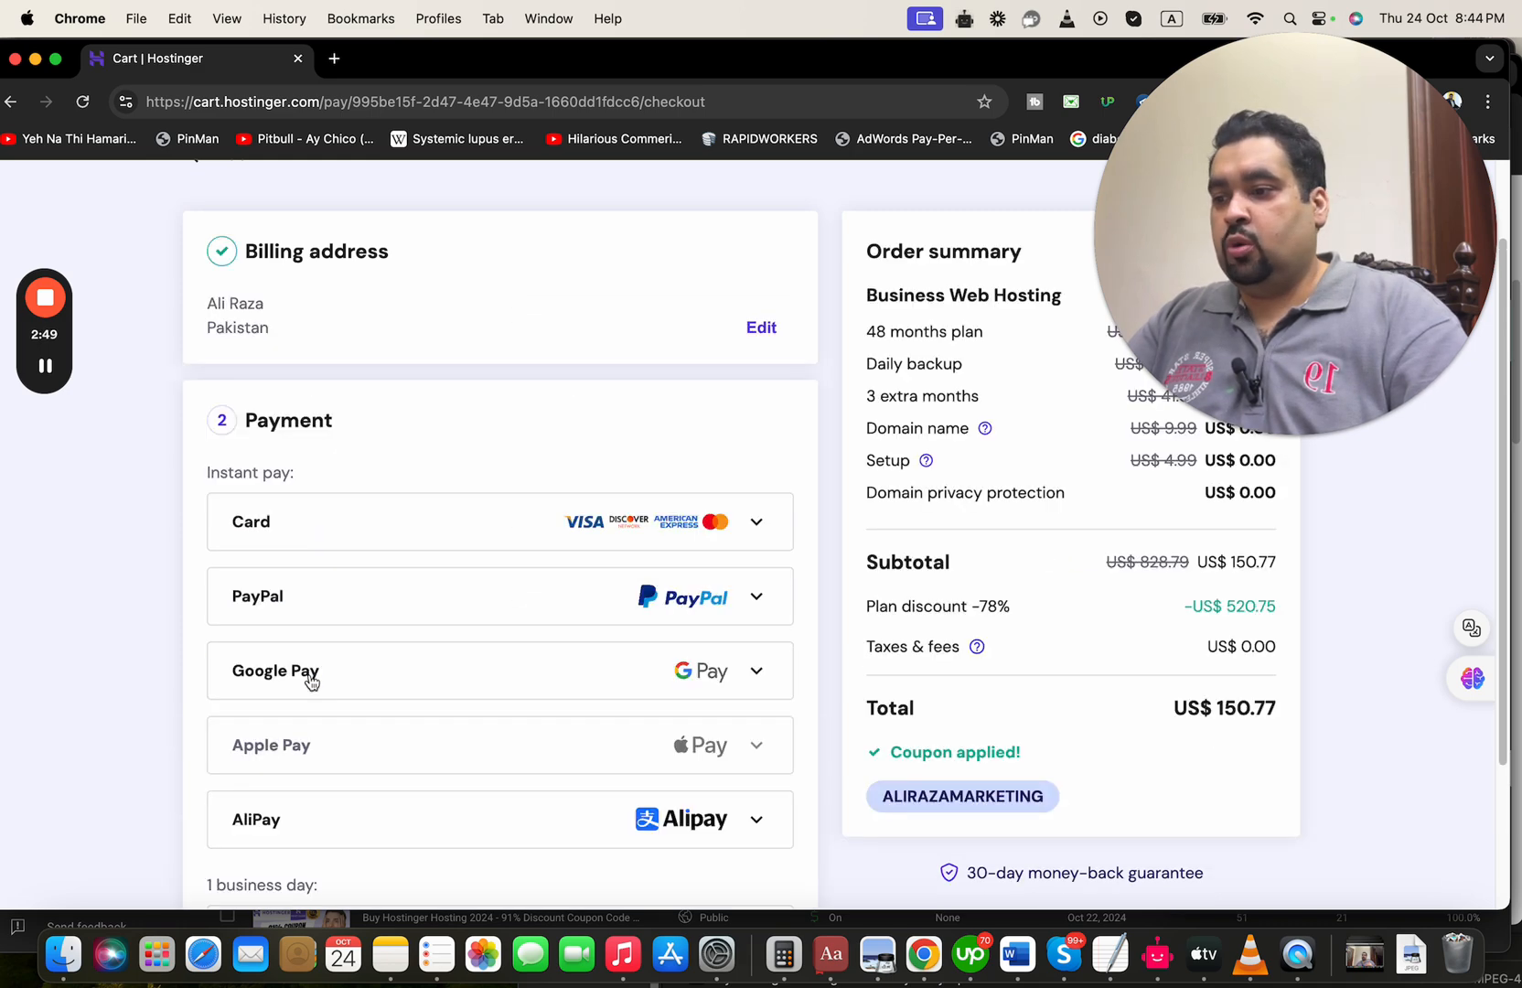
left_click(419, 514)
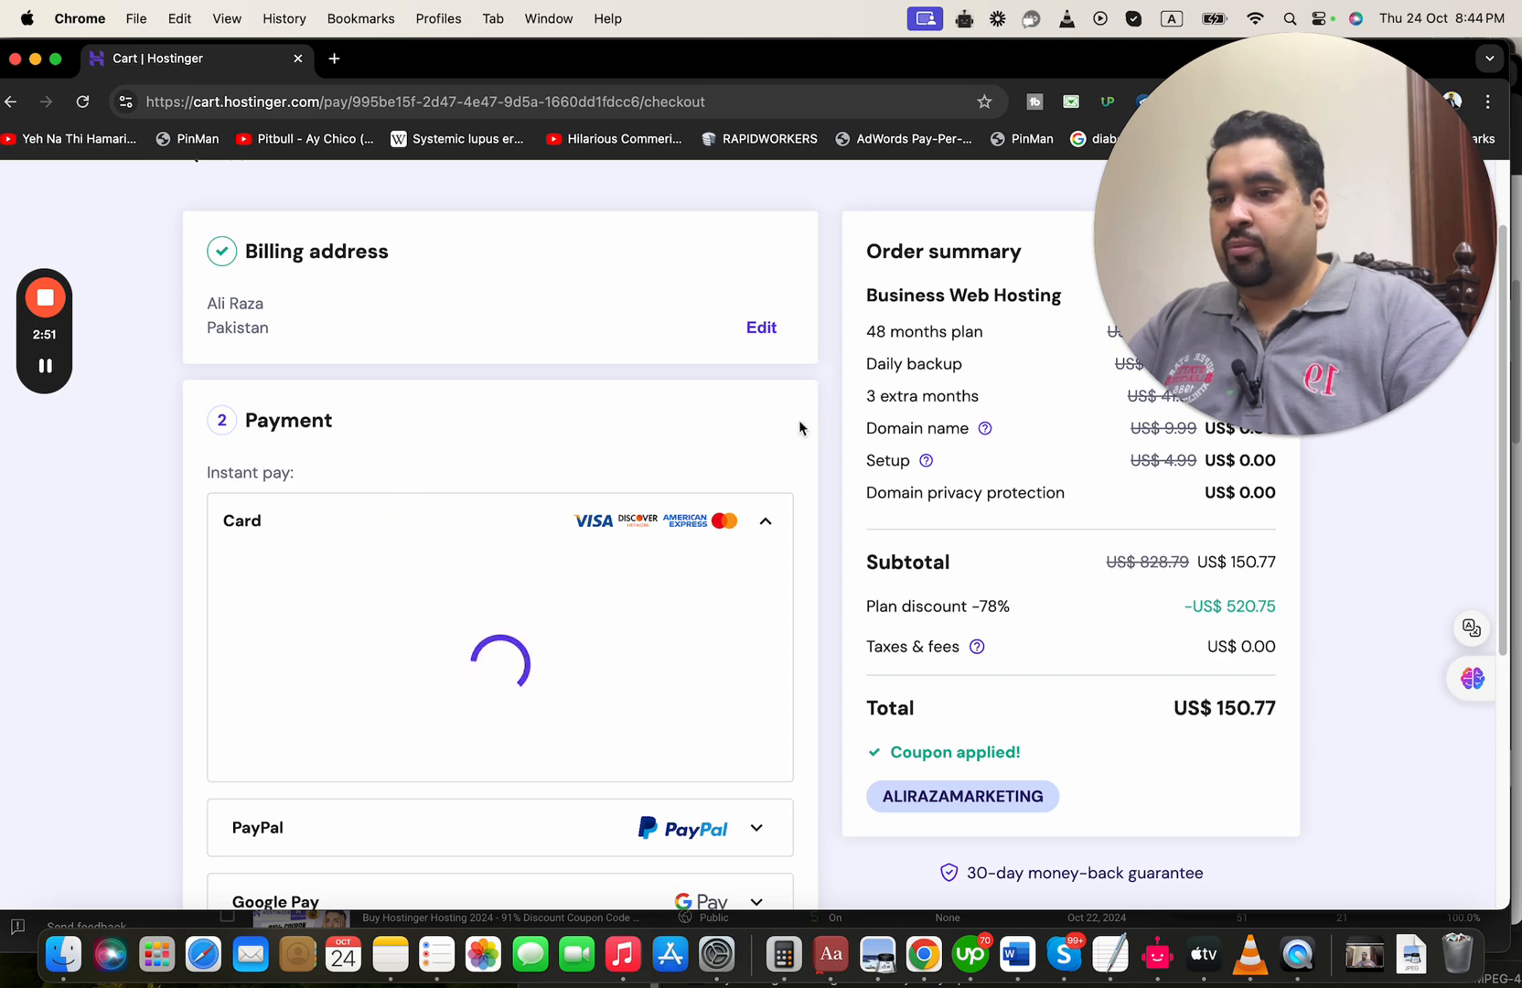
scroll(597, 510, "down", 5)
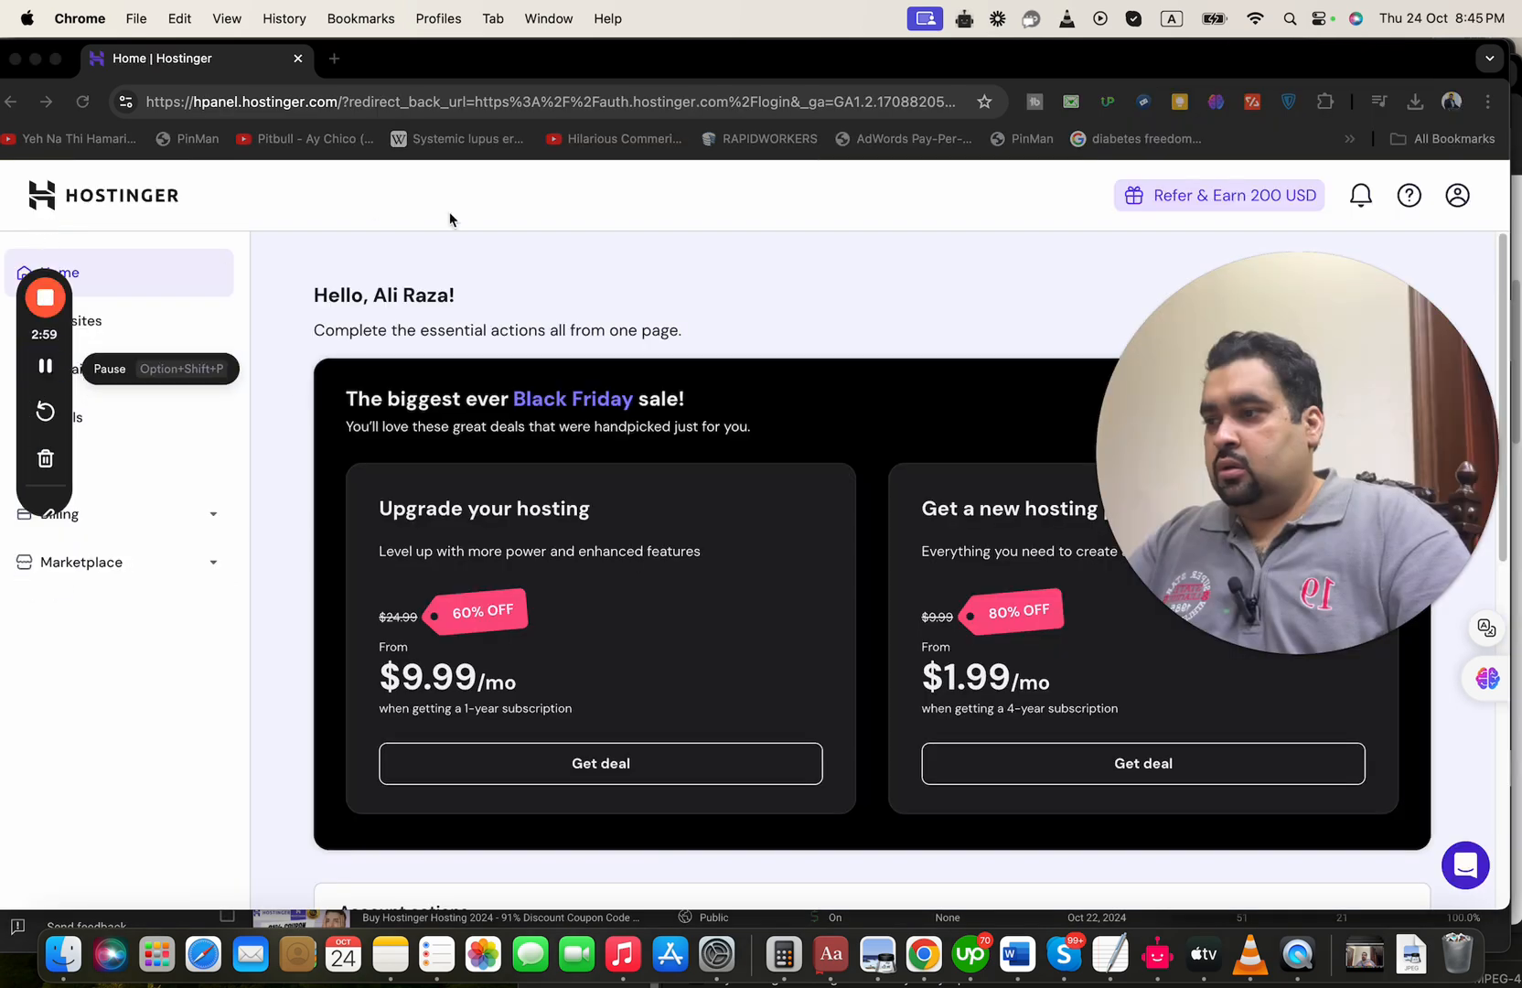
Start claiming the free domain from the account actions on the hosting dashboard's home page
left_click(692, 248)
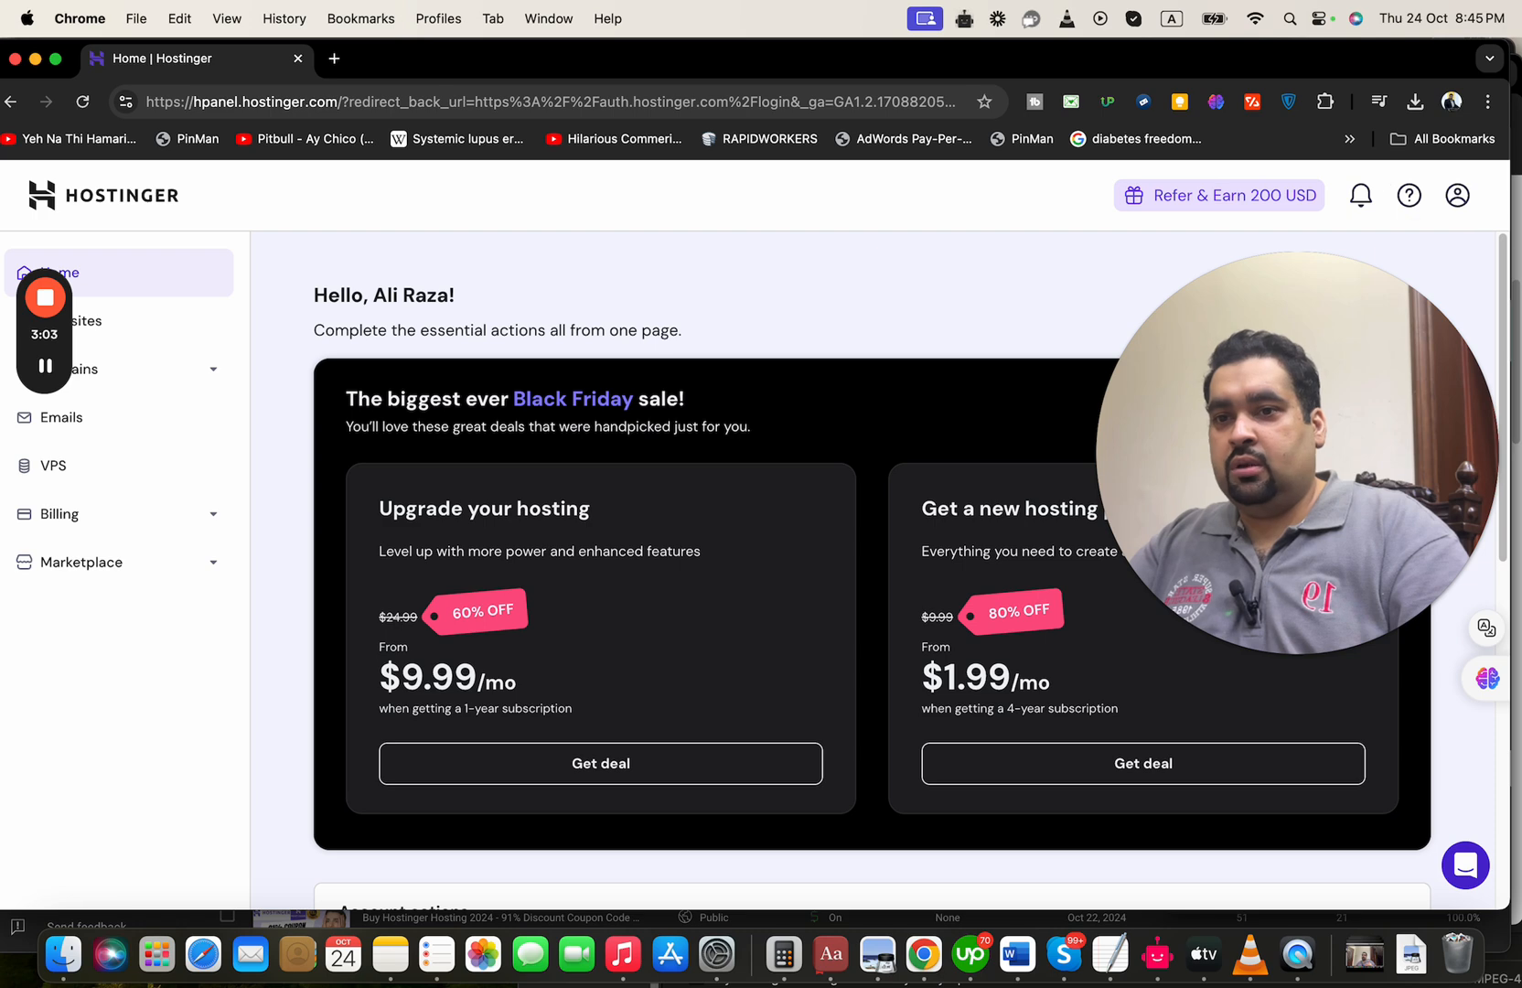
left_click_drag(1505, 274, 1507, 489)
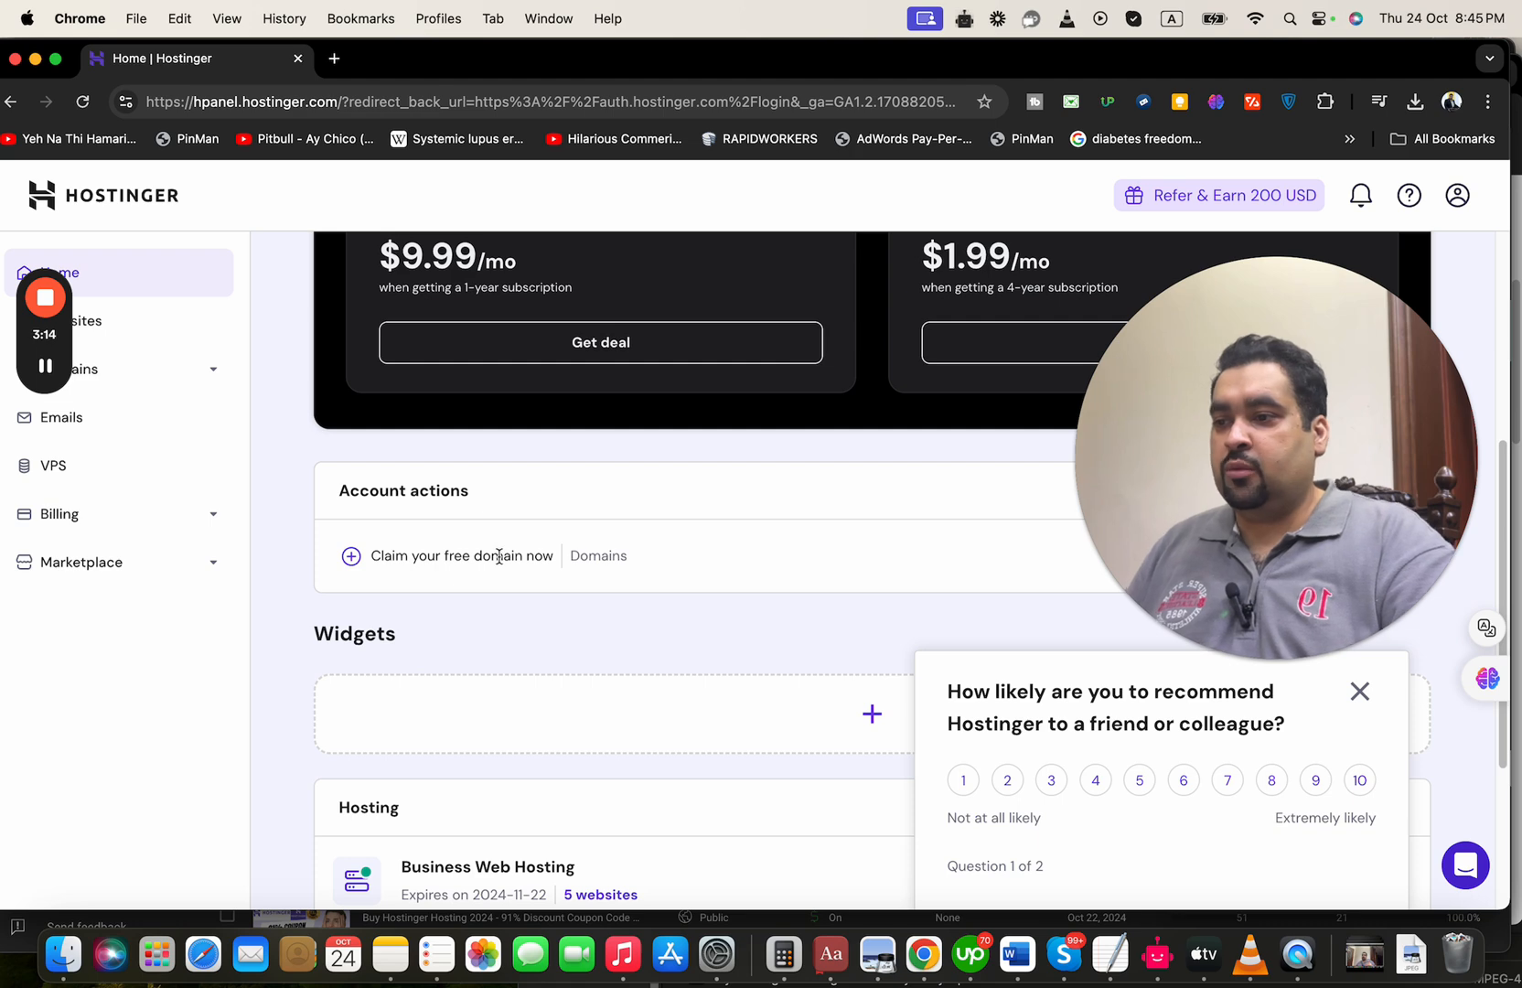
left_click_drag(1223, 366, 1224, 141)
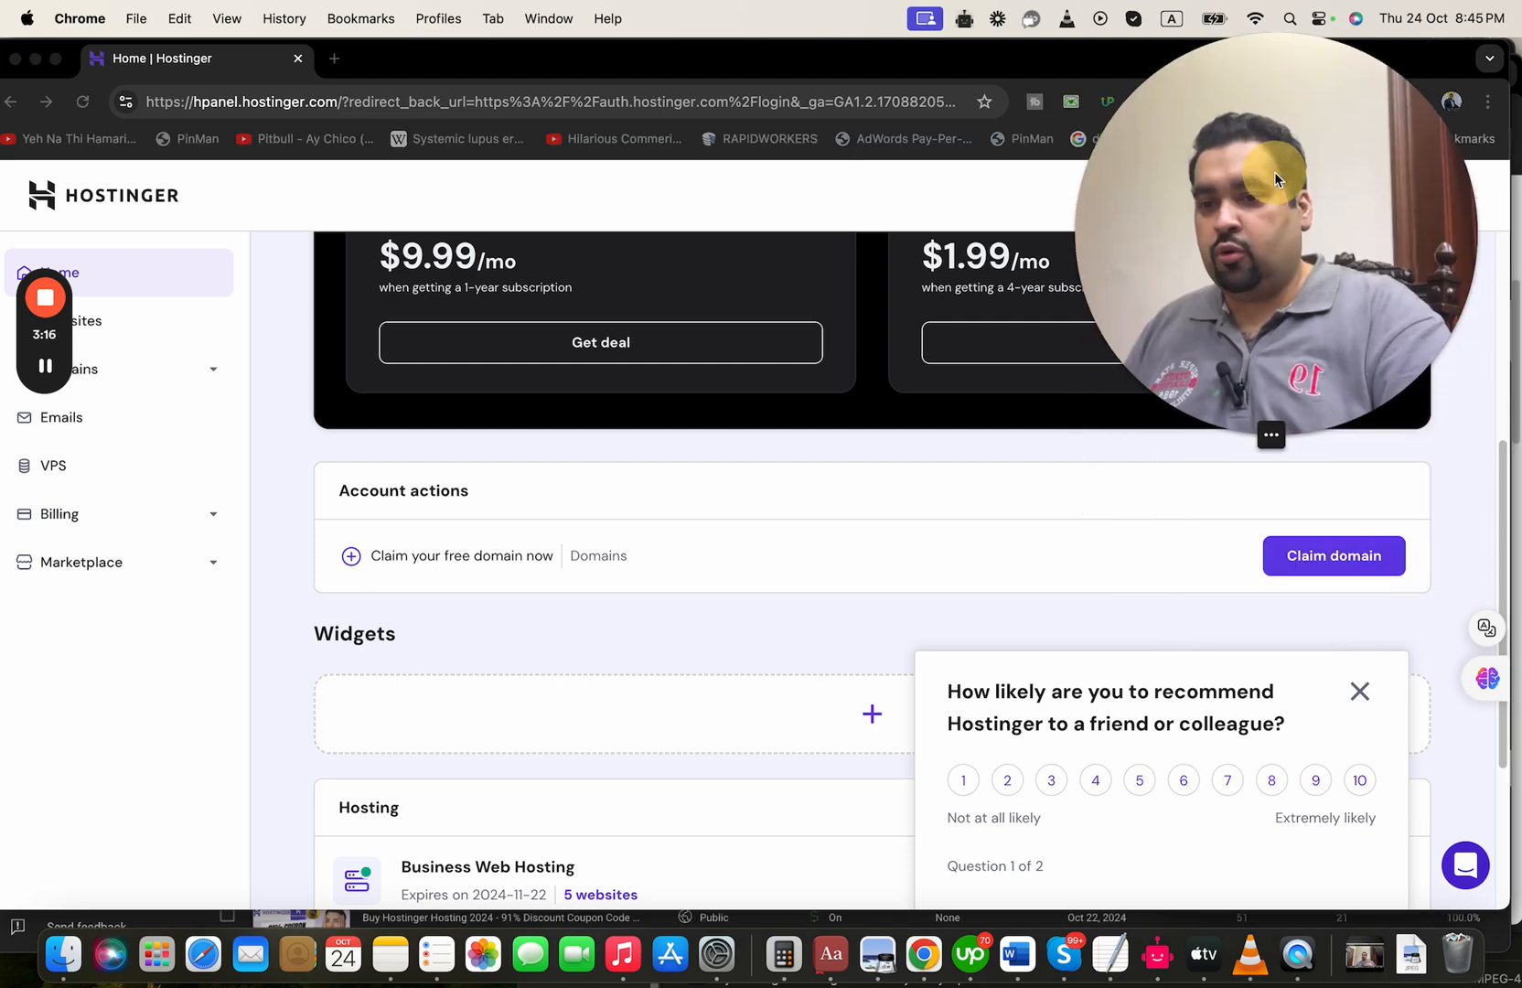
left_click(1303, 558)
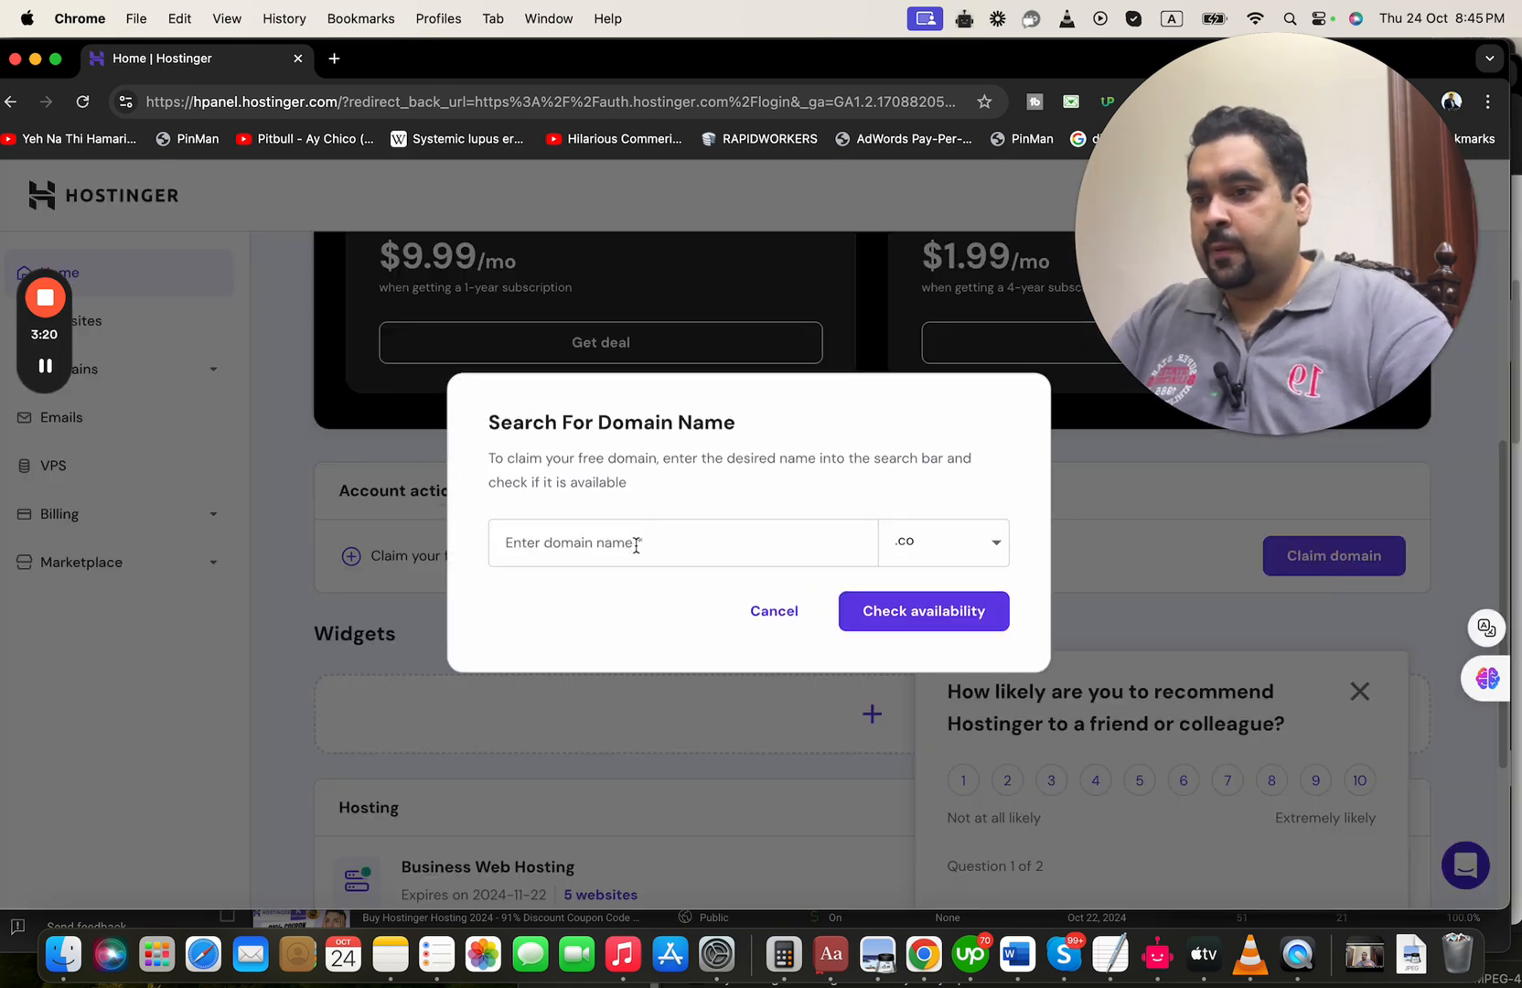
Check the availability of the domain name ayanandhussain with the .co extension
left_click(636, 545)
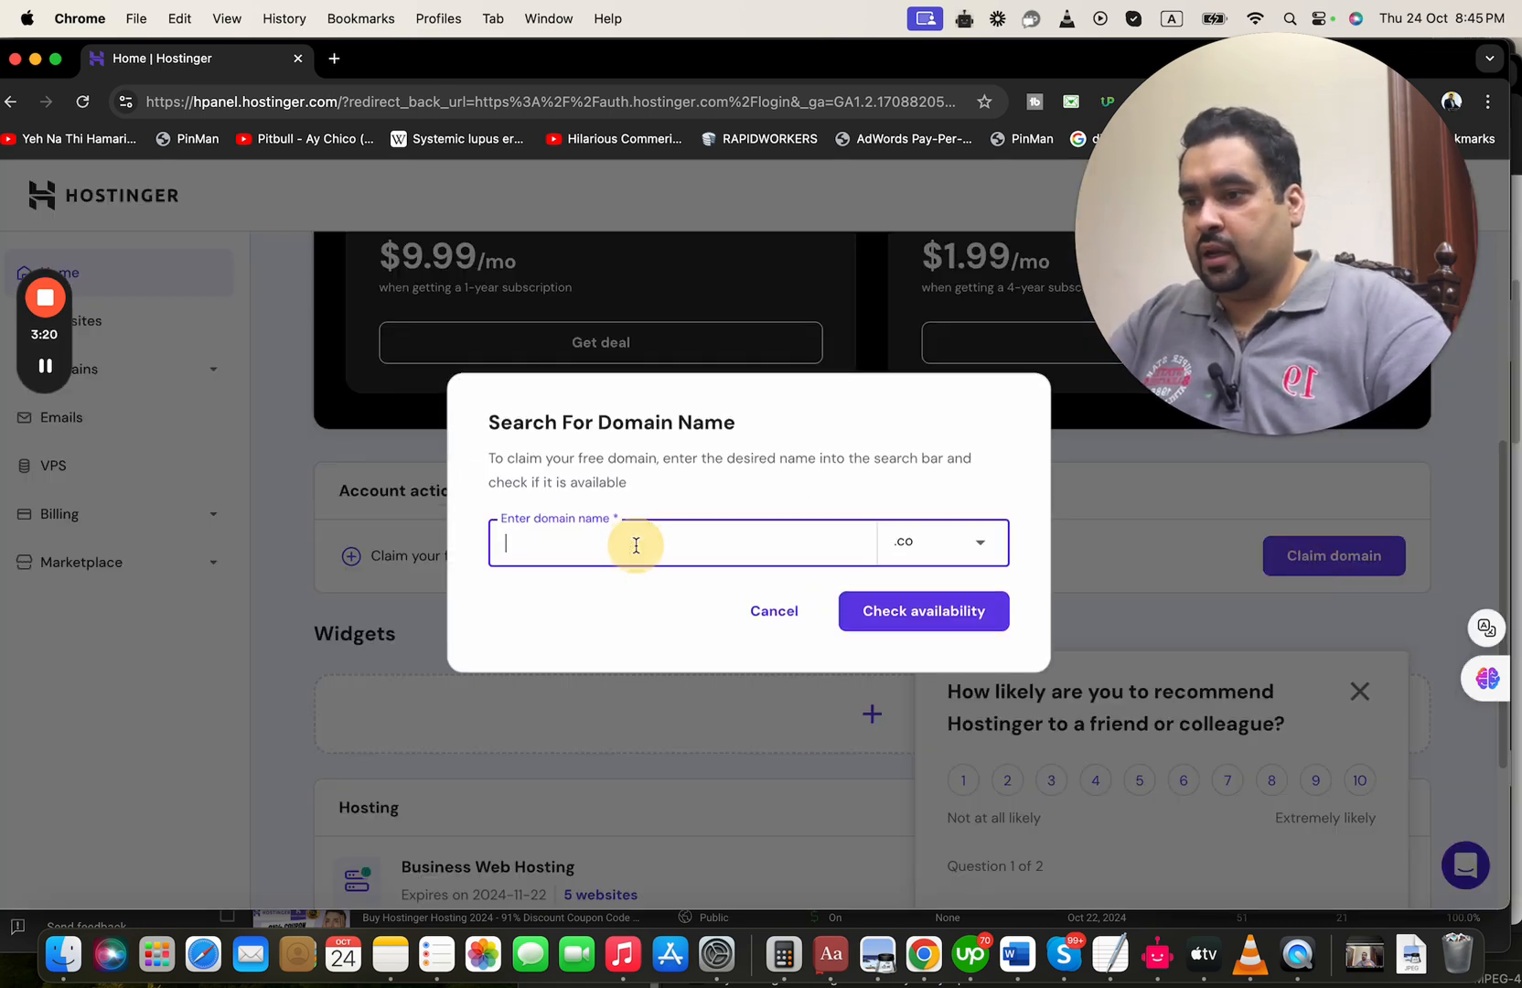
type("ayan")
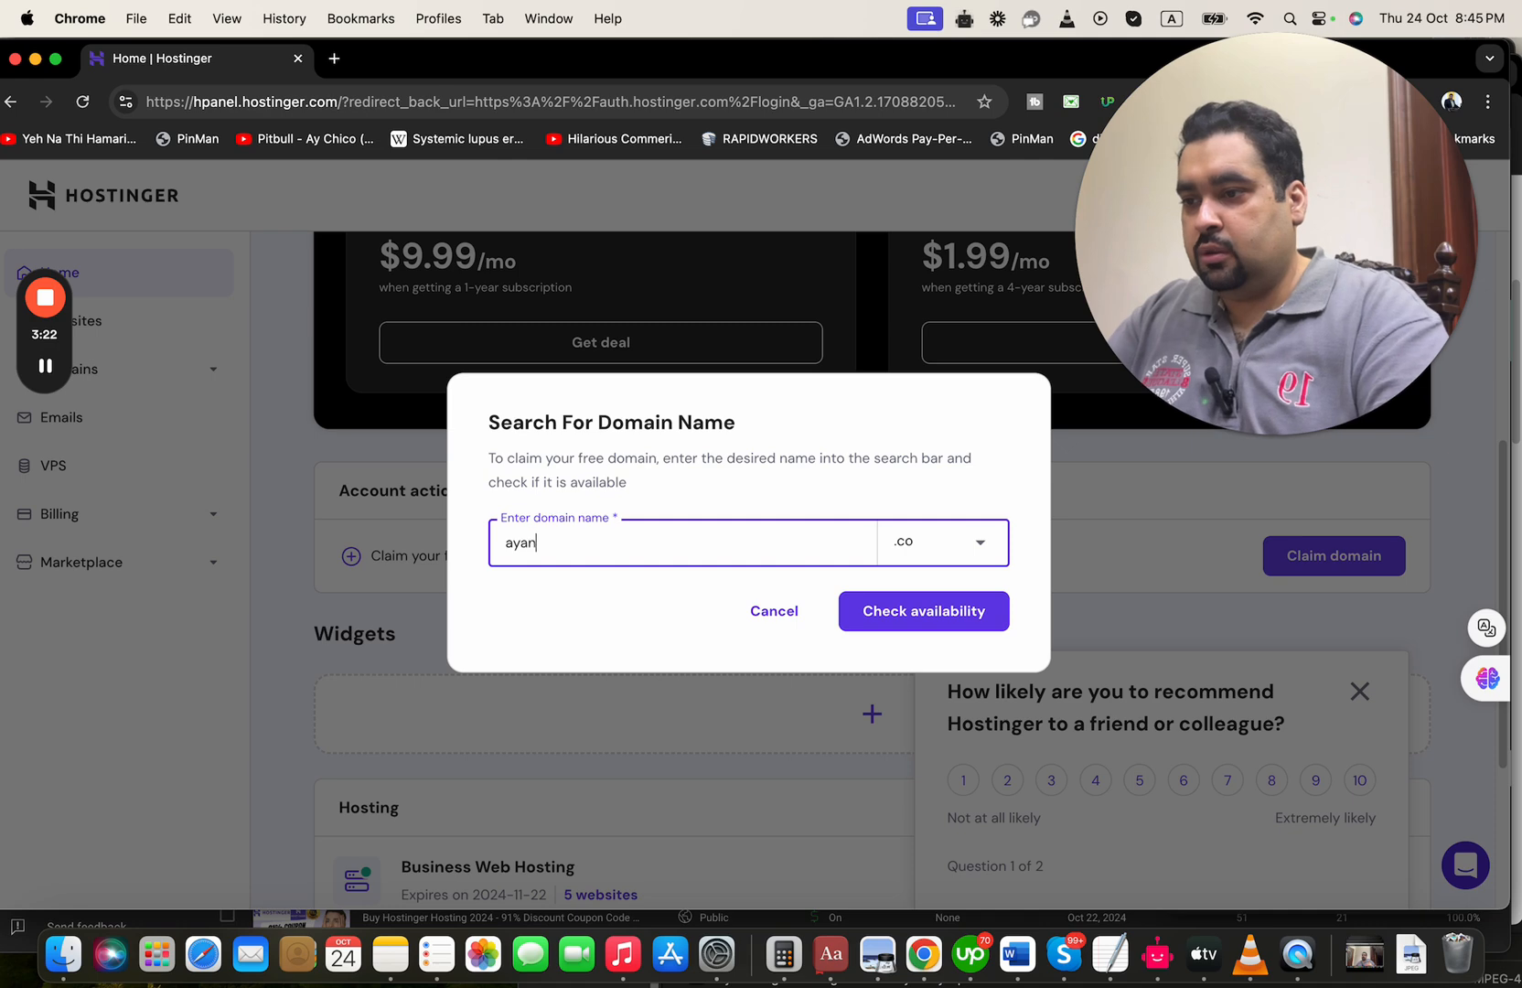
type("andhussain")
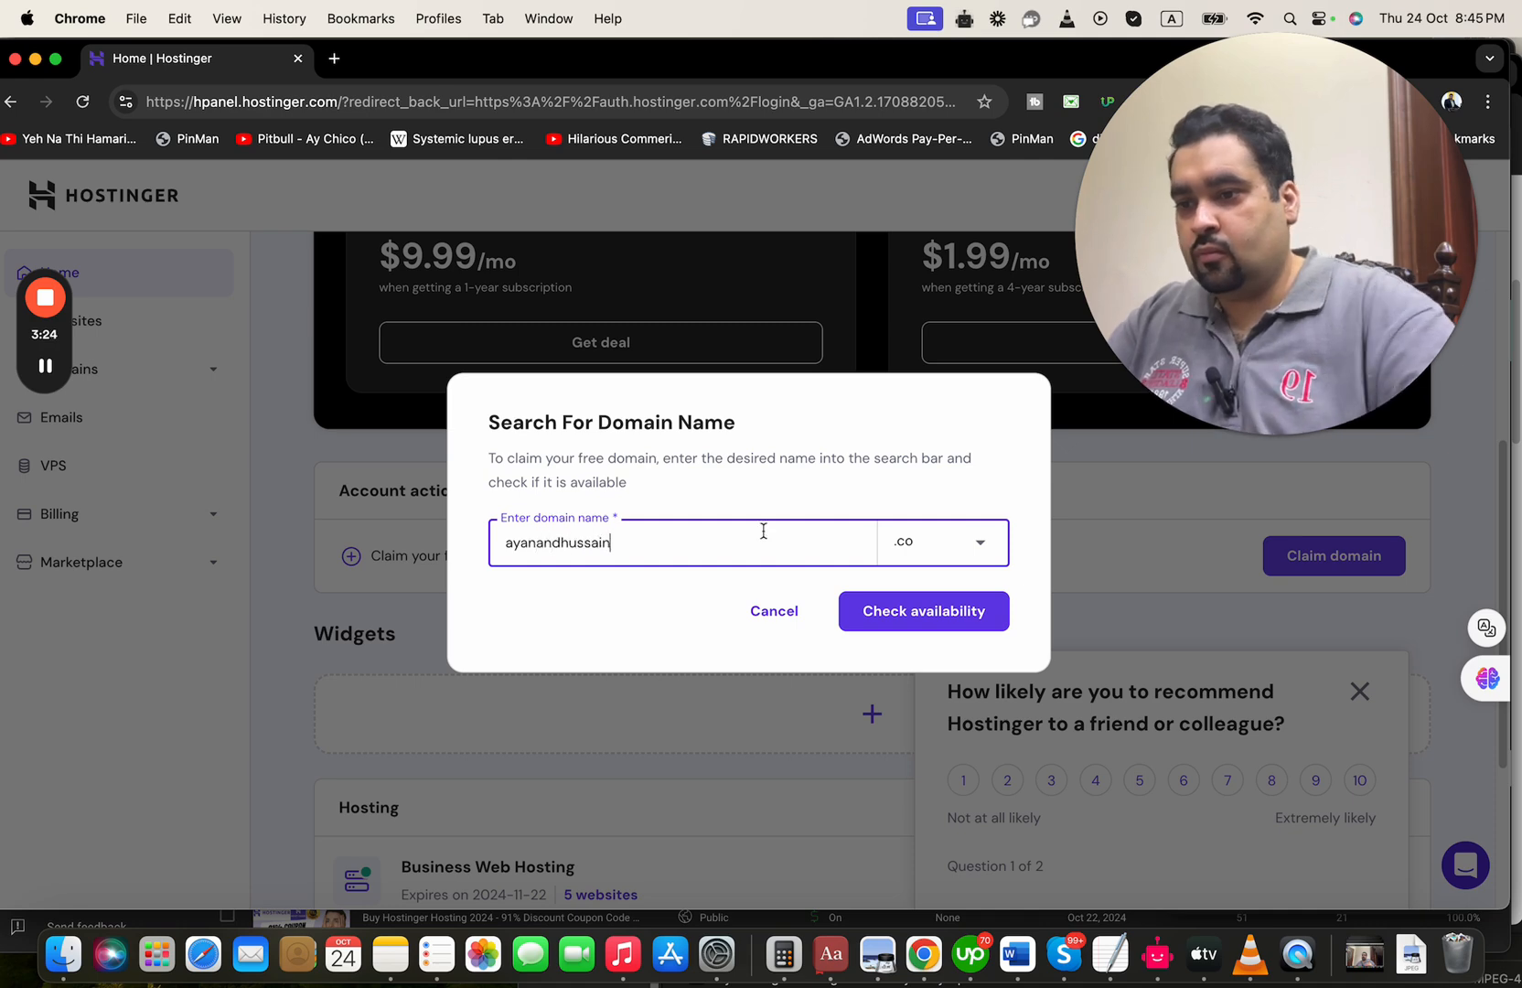
left_click(955, 545)
left_click(956, 550)
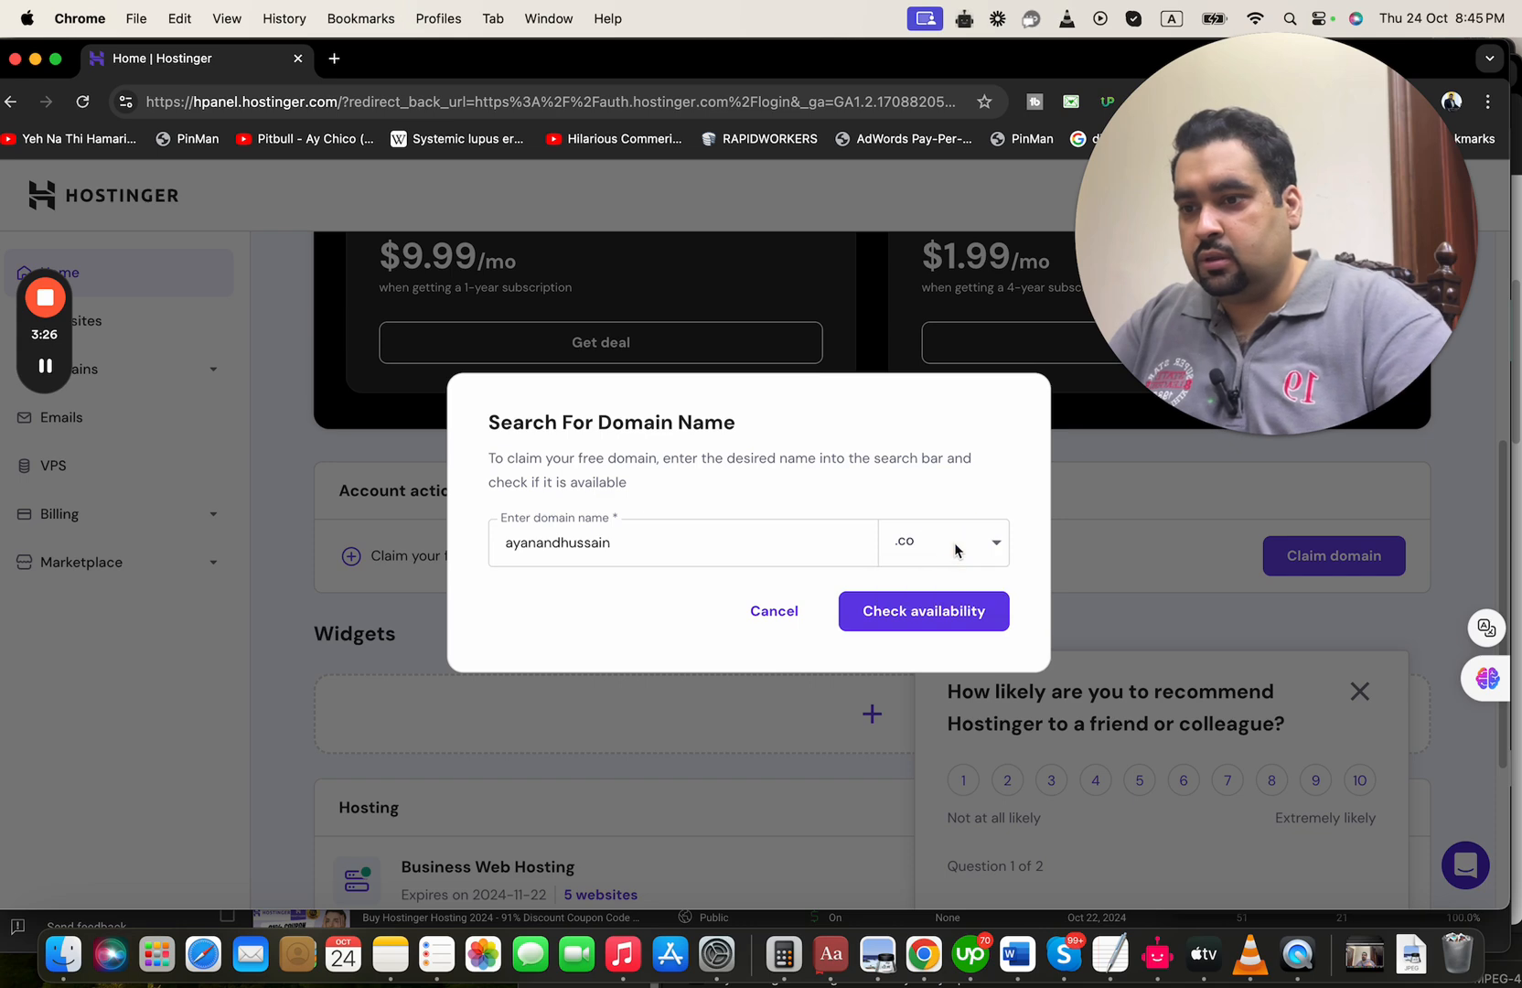
left_click(923, 613)
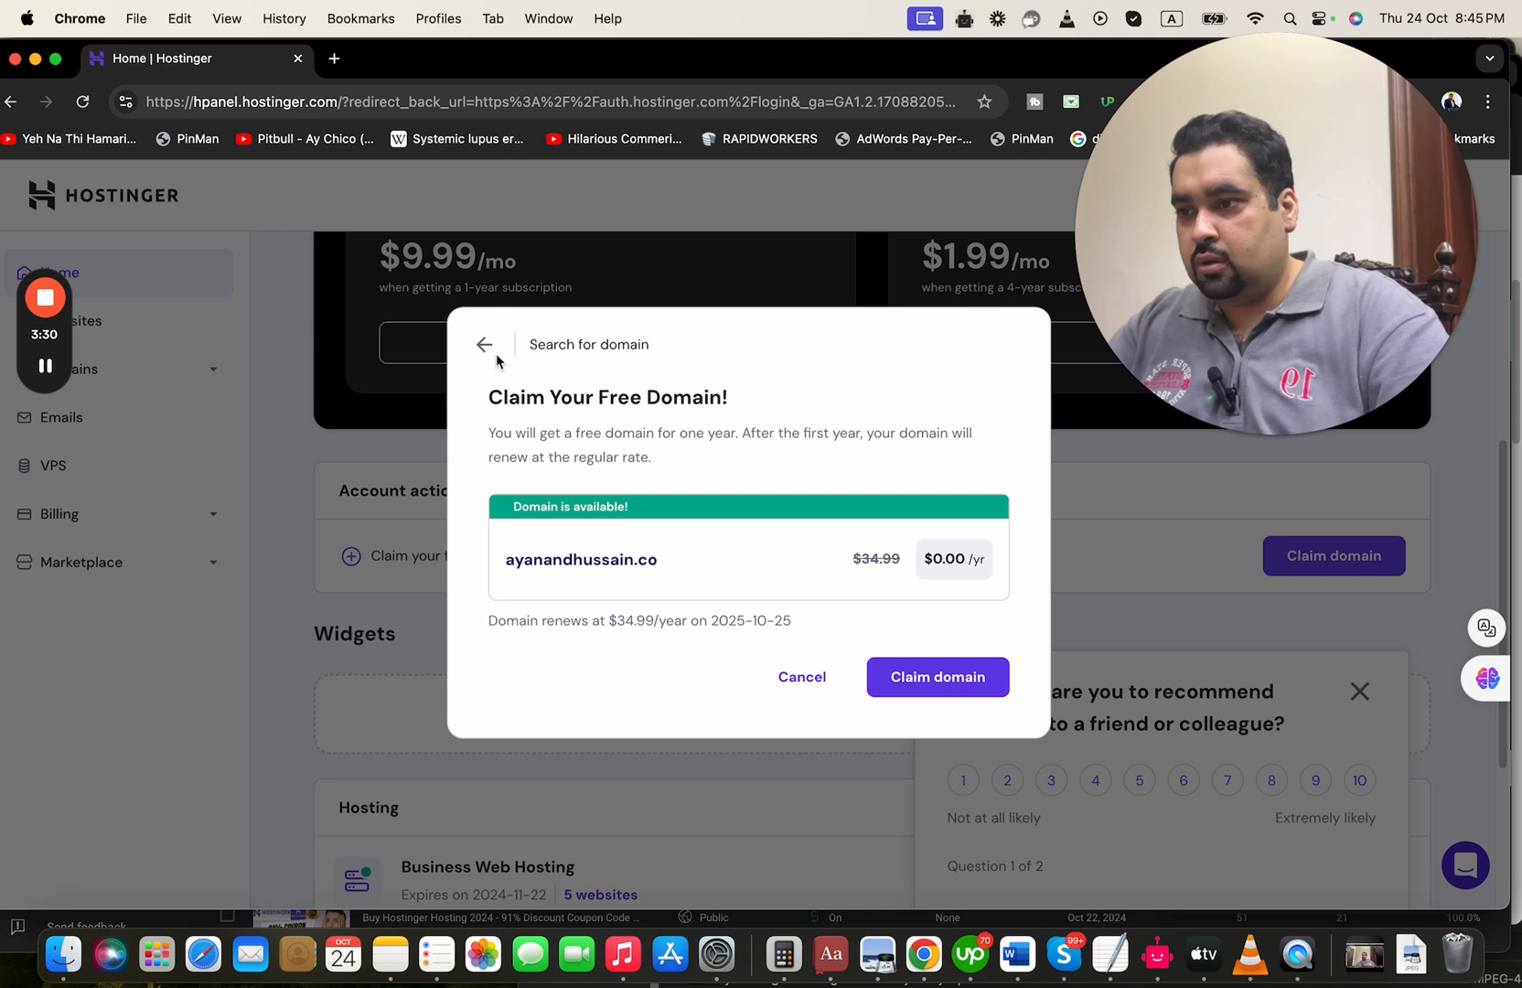
Return to the domain search, review the extension choice and check ayanandhussain.co again
left_click(499, 349)
left_click(944, 551)
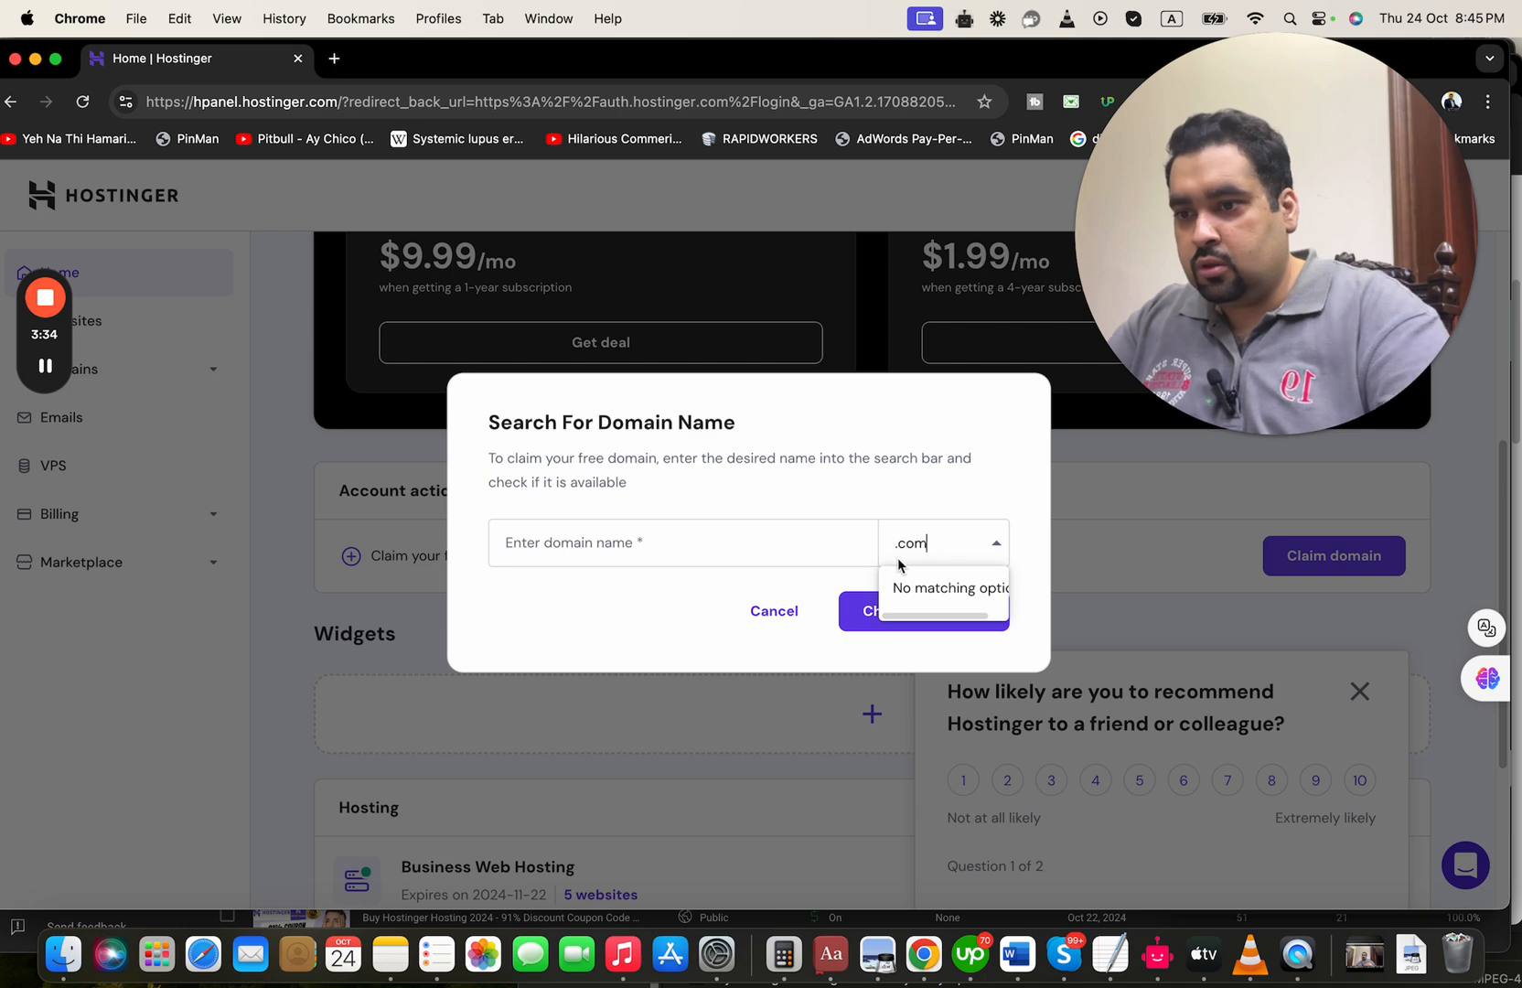
left_click(773, 542)
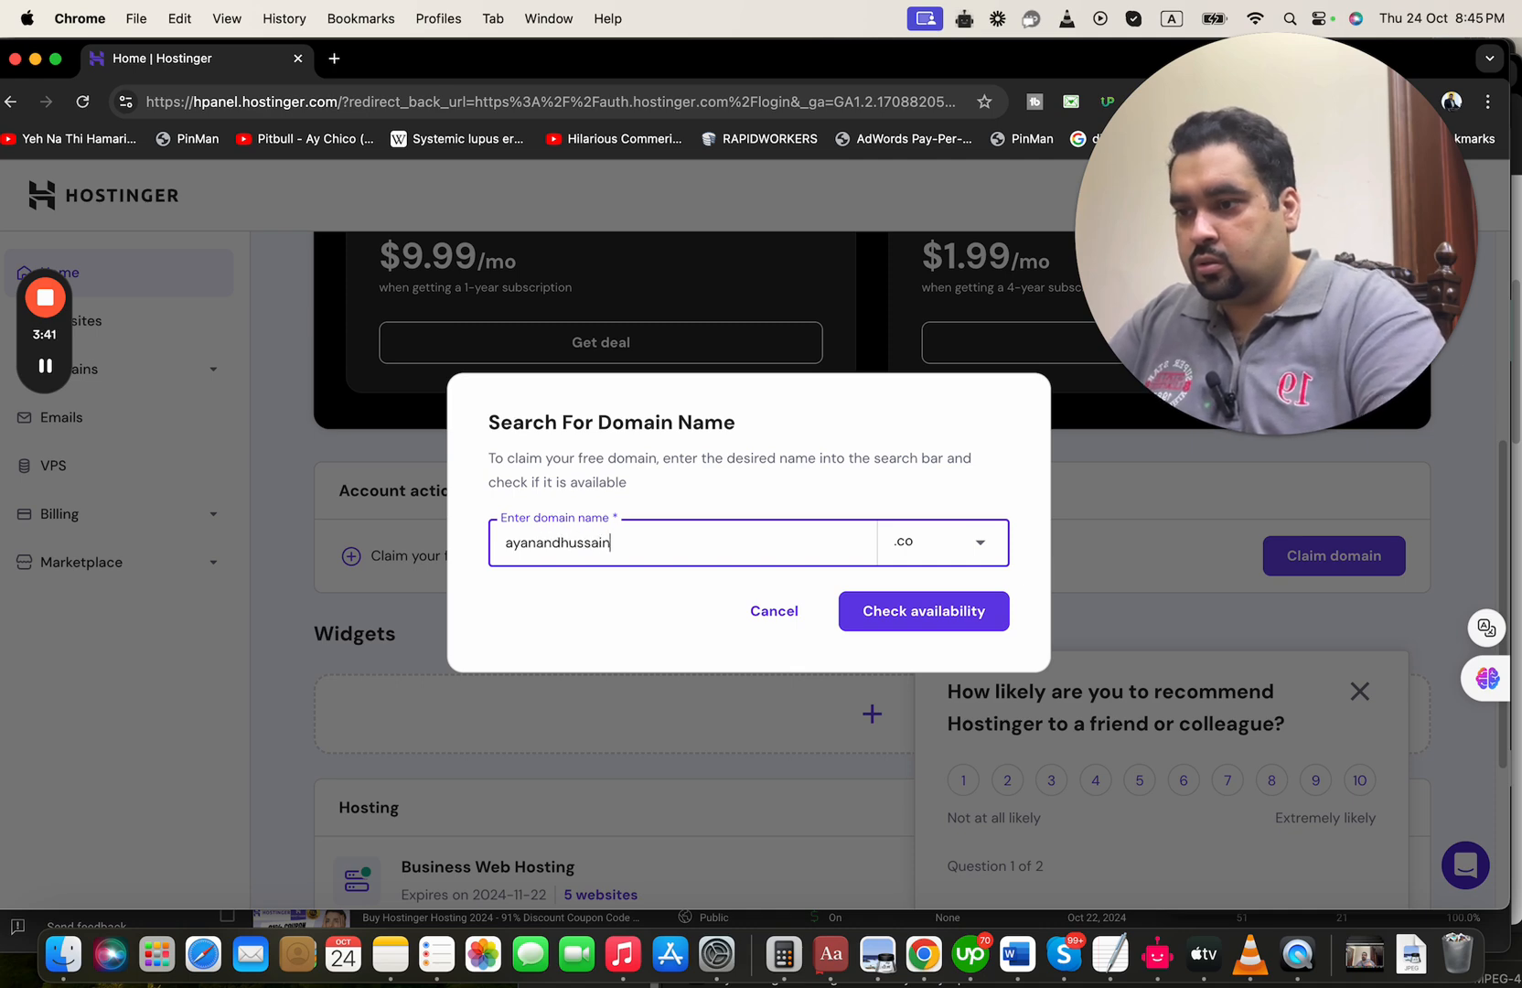
left_click(910, 611)
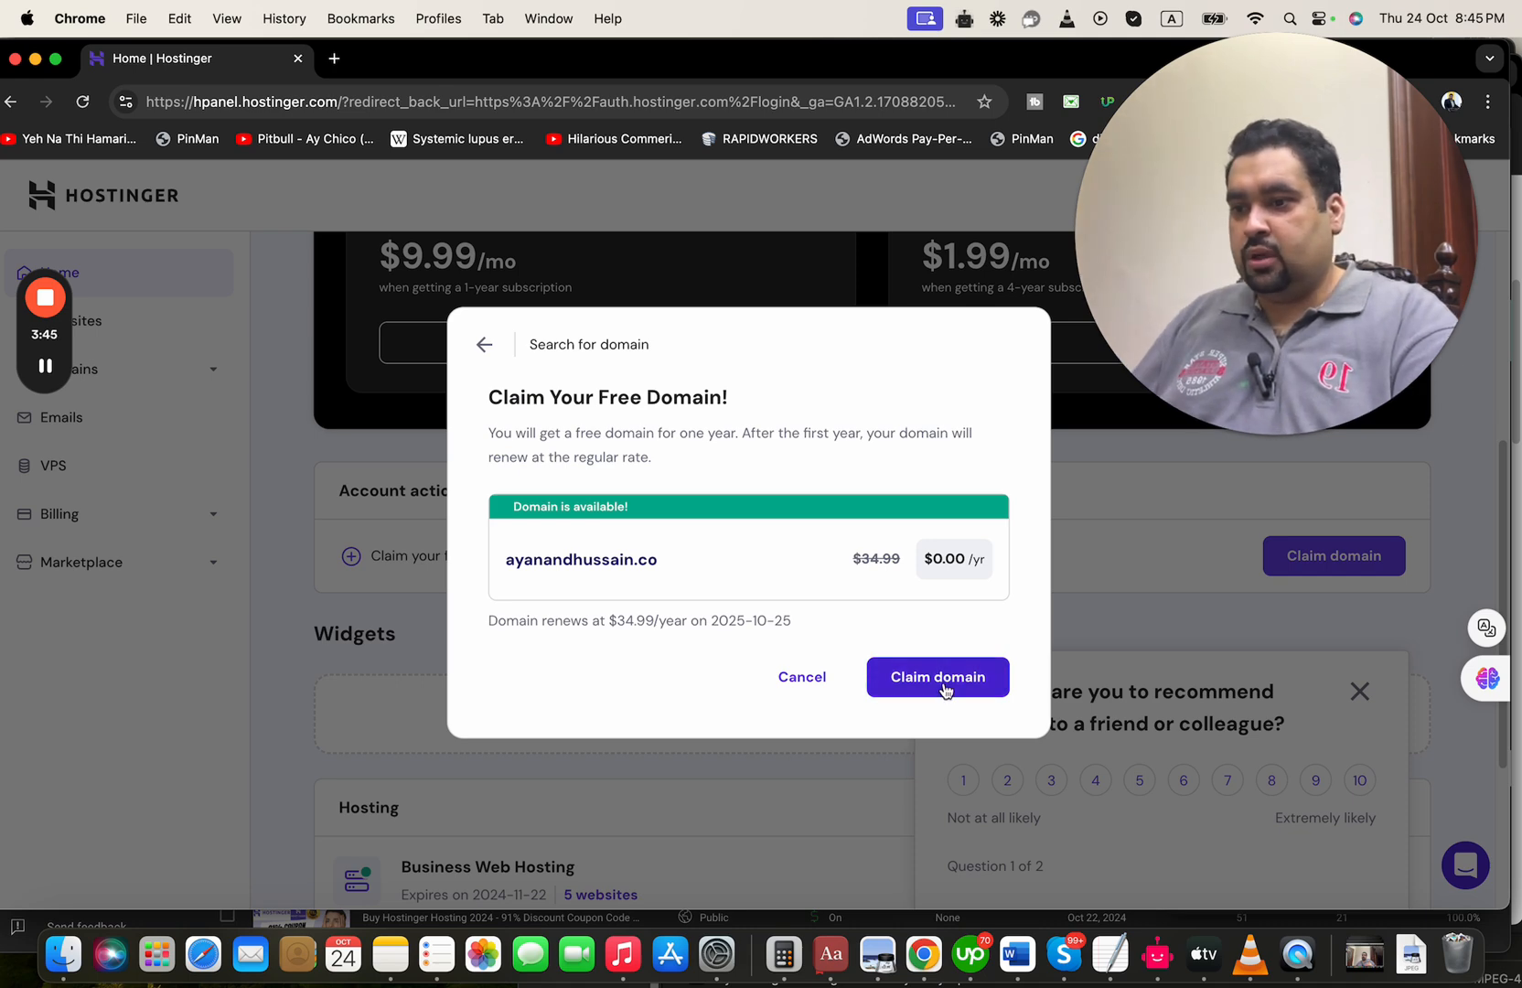
Claim ayanandhussain.co and continue its personal registration for Pakistan to the contact details, dismissing the recommendation survey
left_click(942, 682)
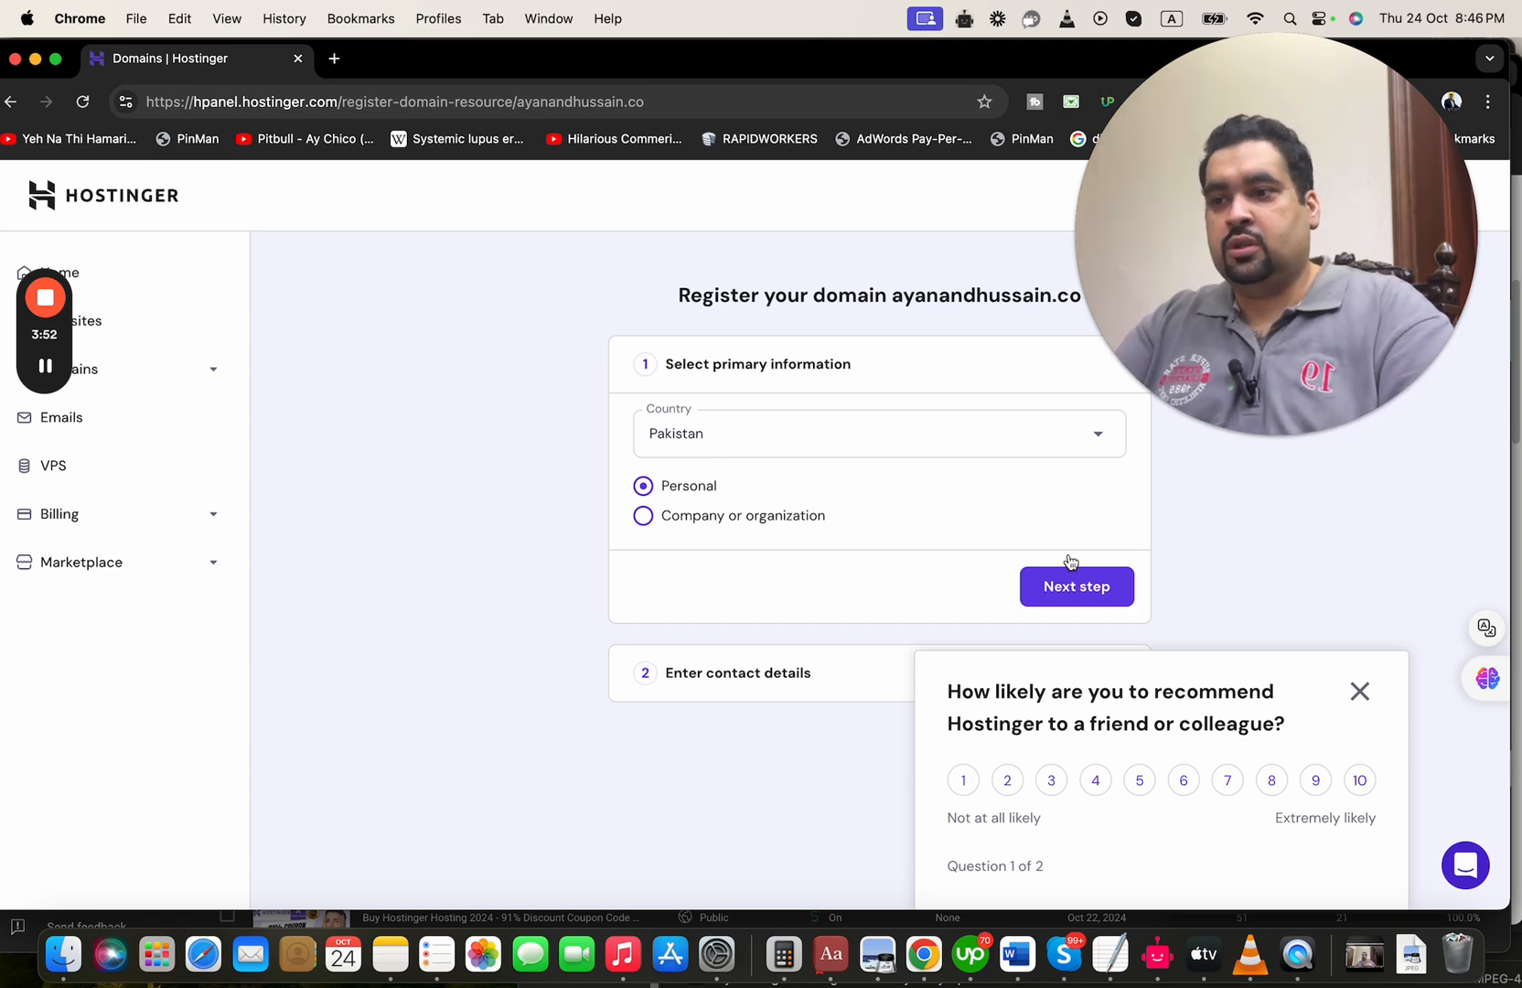
left_click(1073, 588)
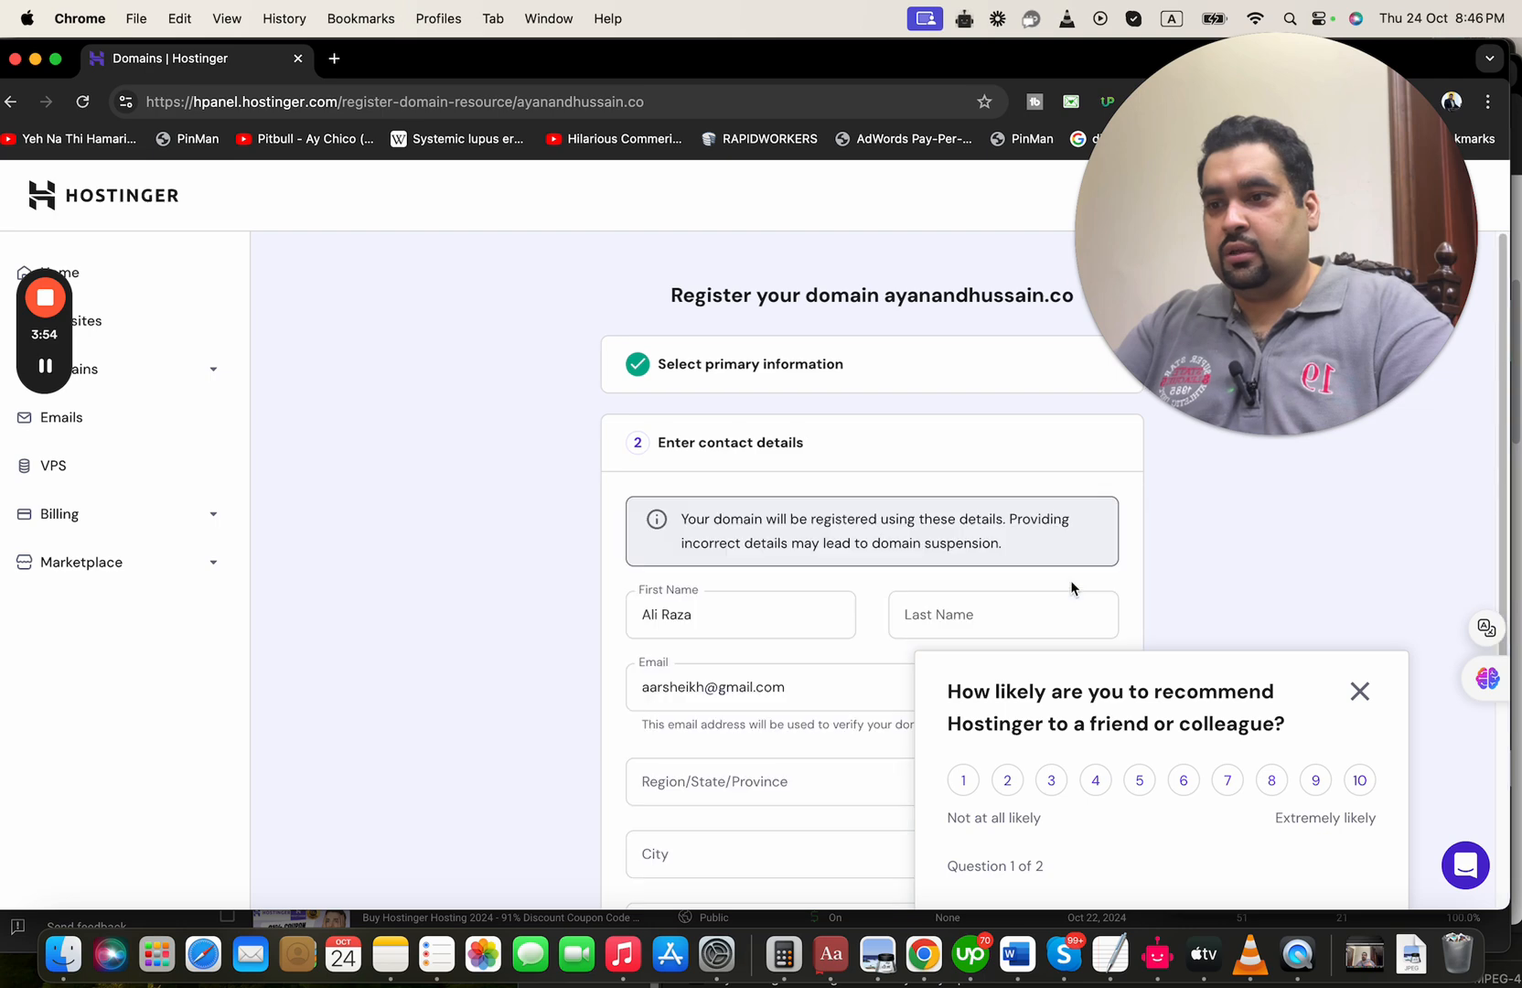
left_click_drag(1508, 540, 1511, 834)
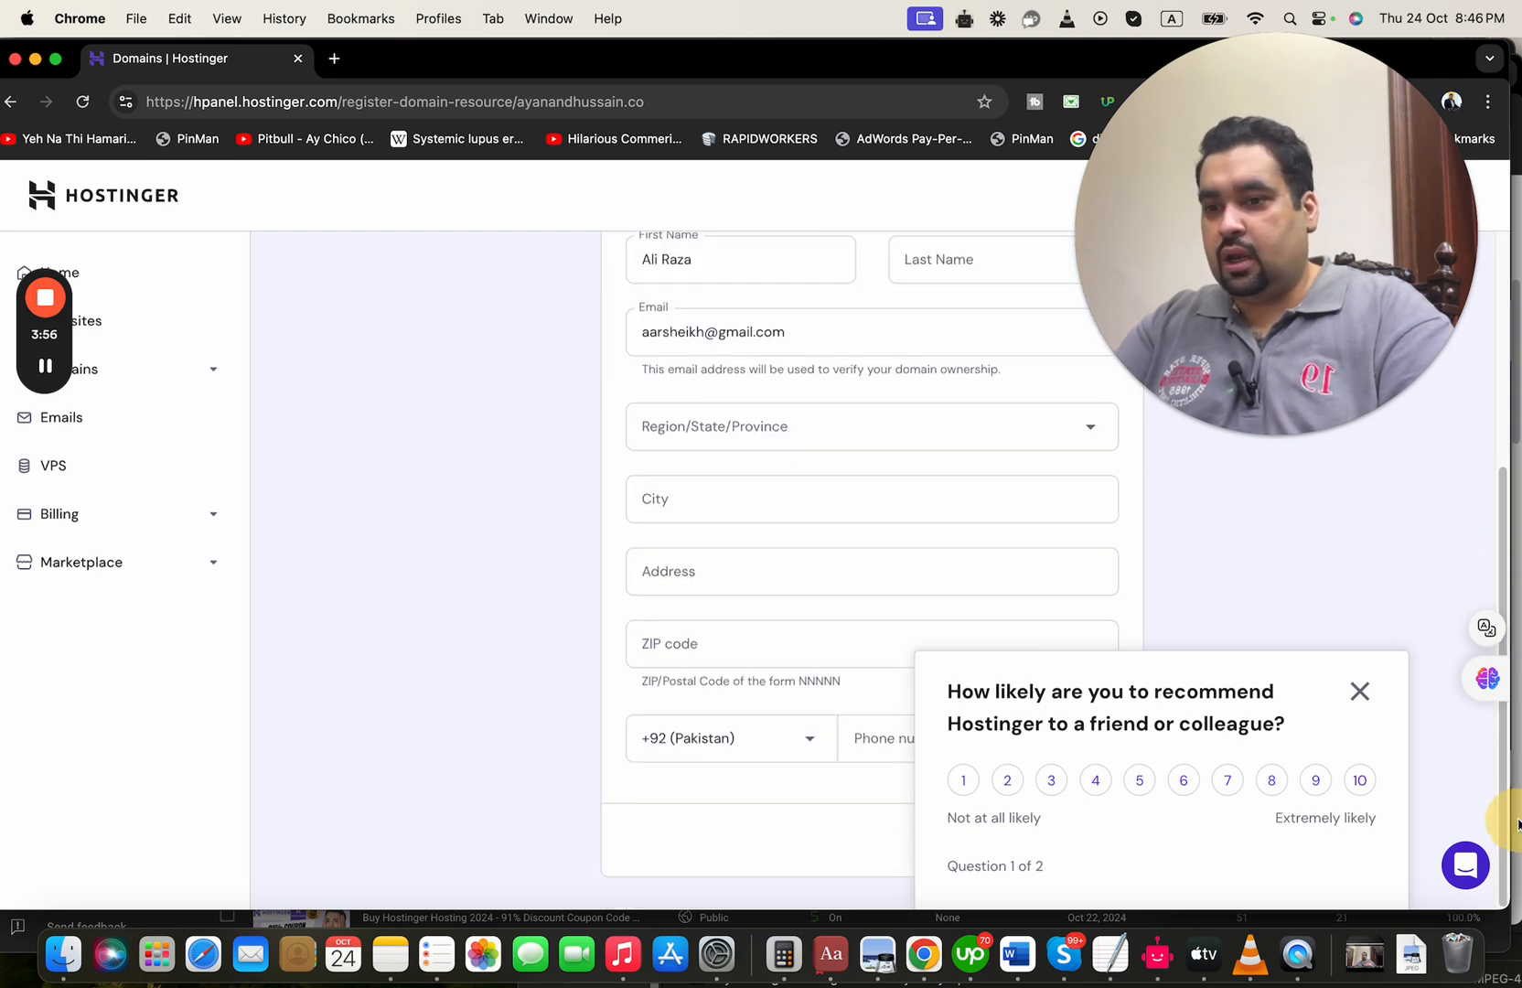
left_click(1362, 692)
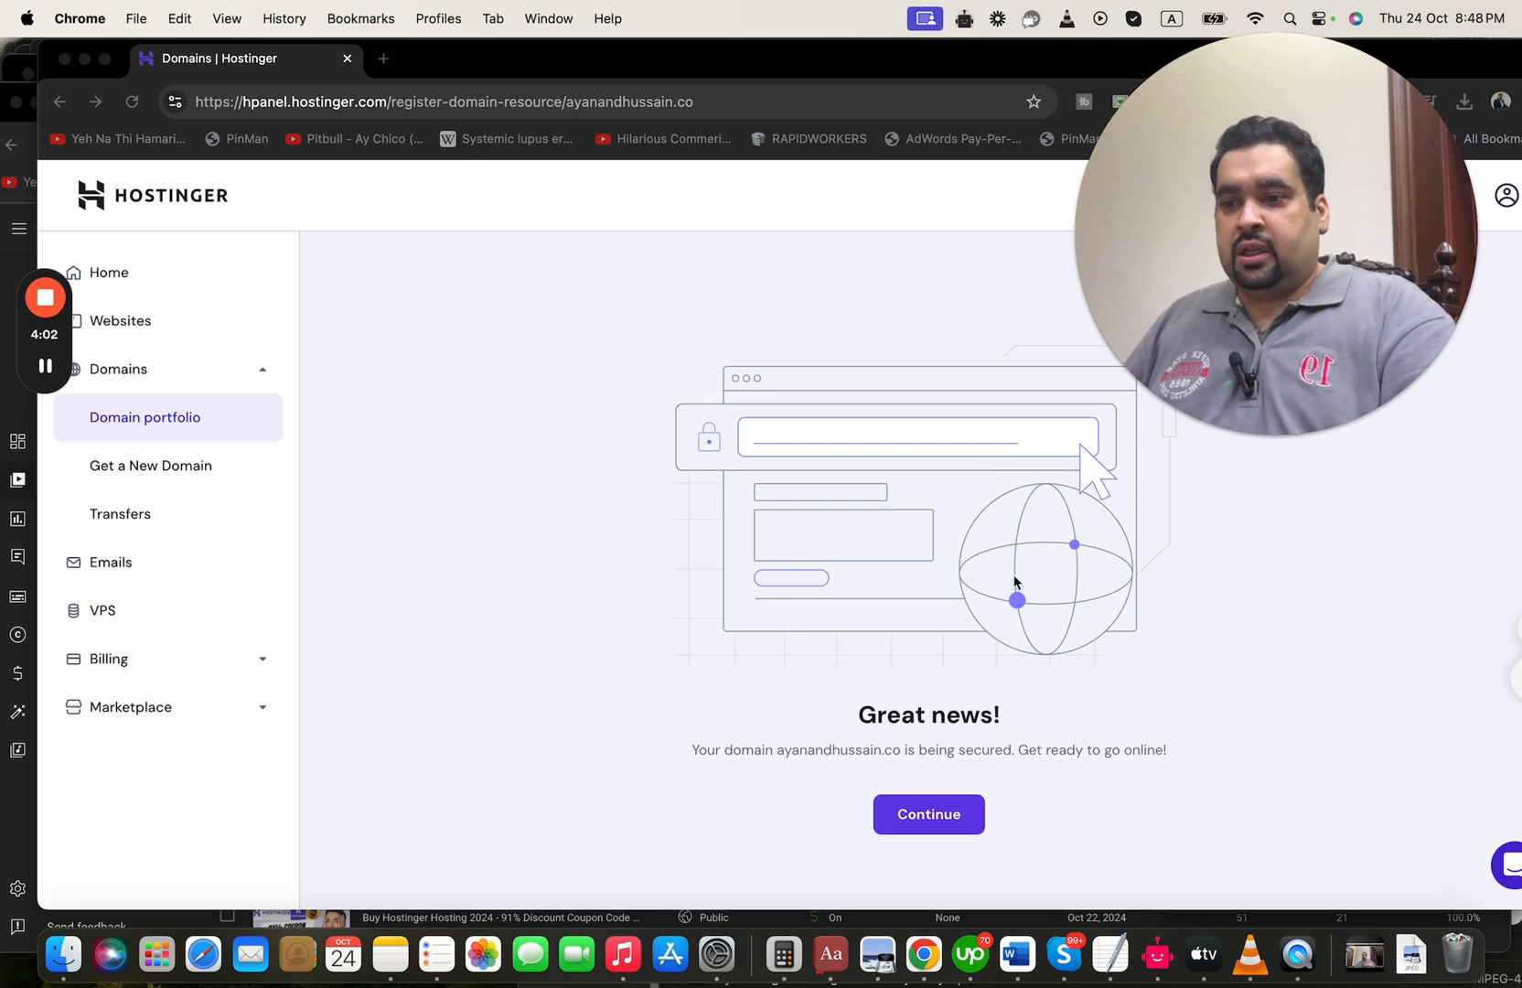
Continue from the registration confirmation of ayanandhussain.co to its domain overview
left_click(1009, 717)
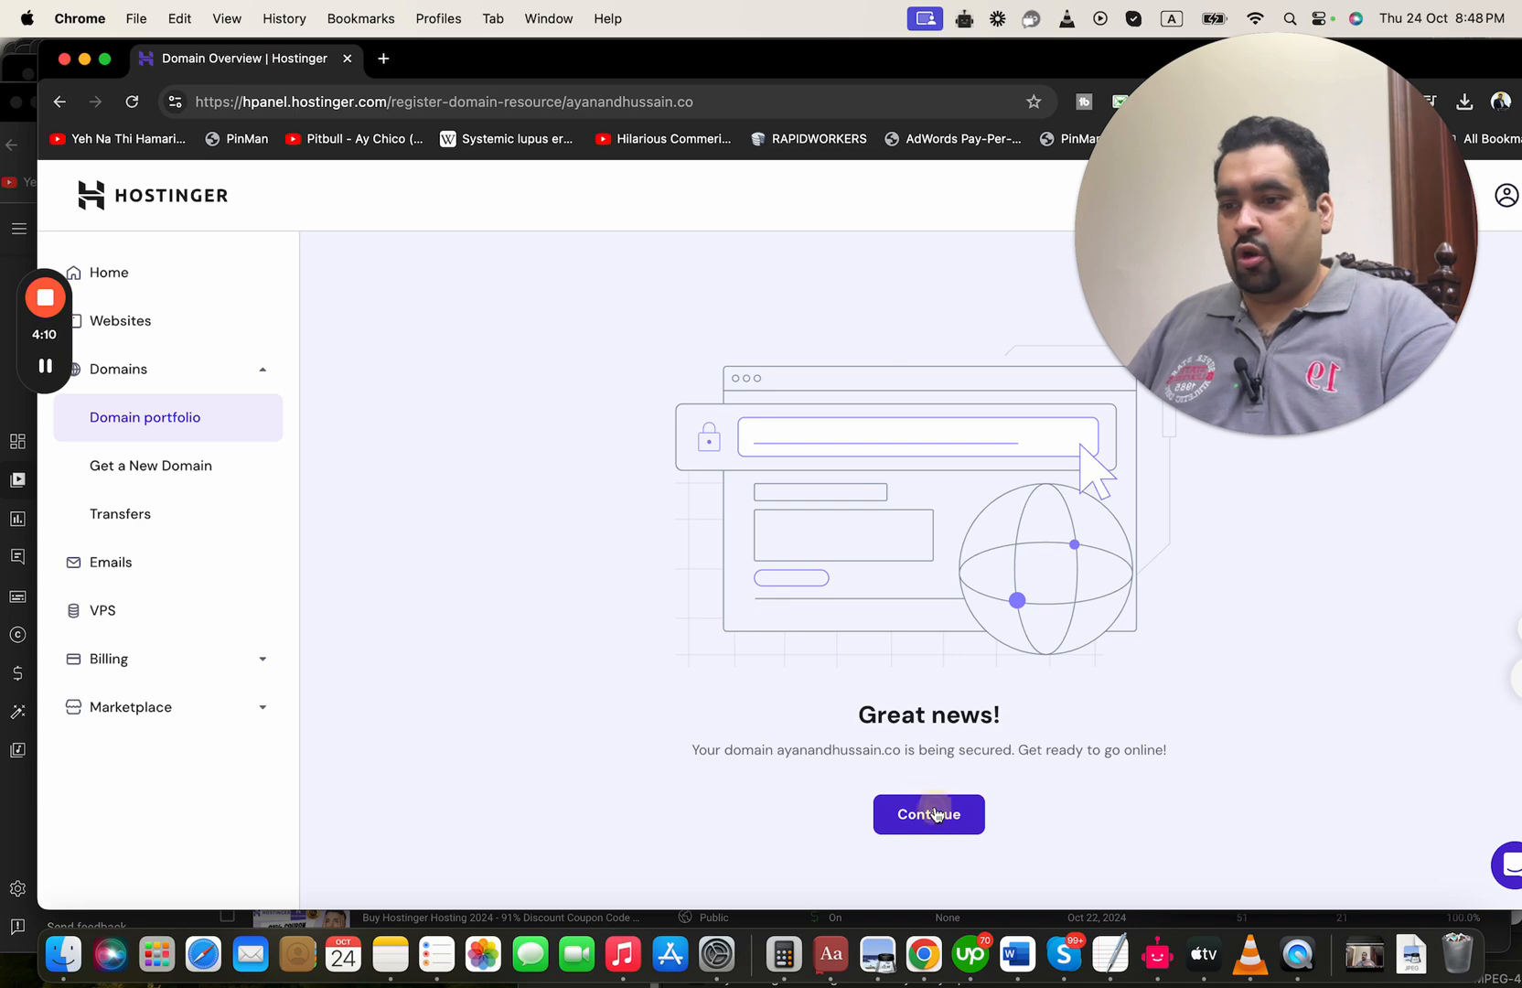
left_click(935, 813)
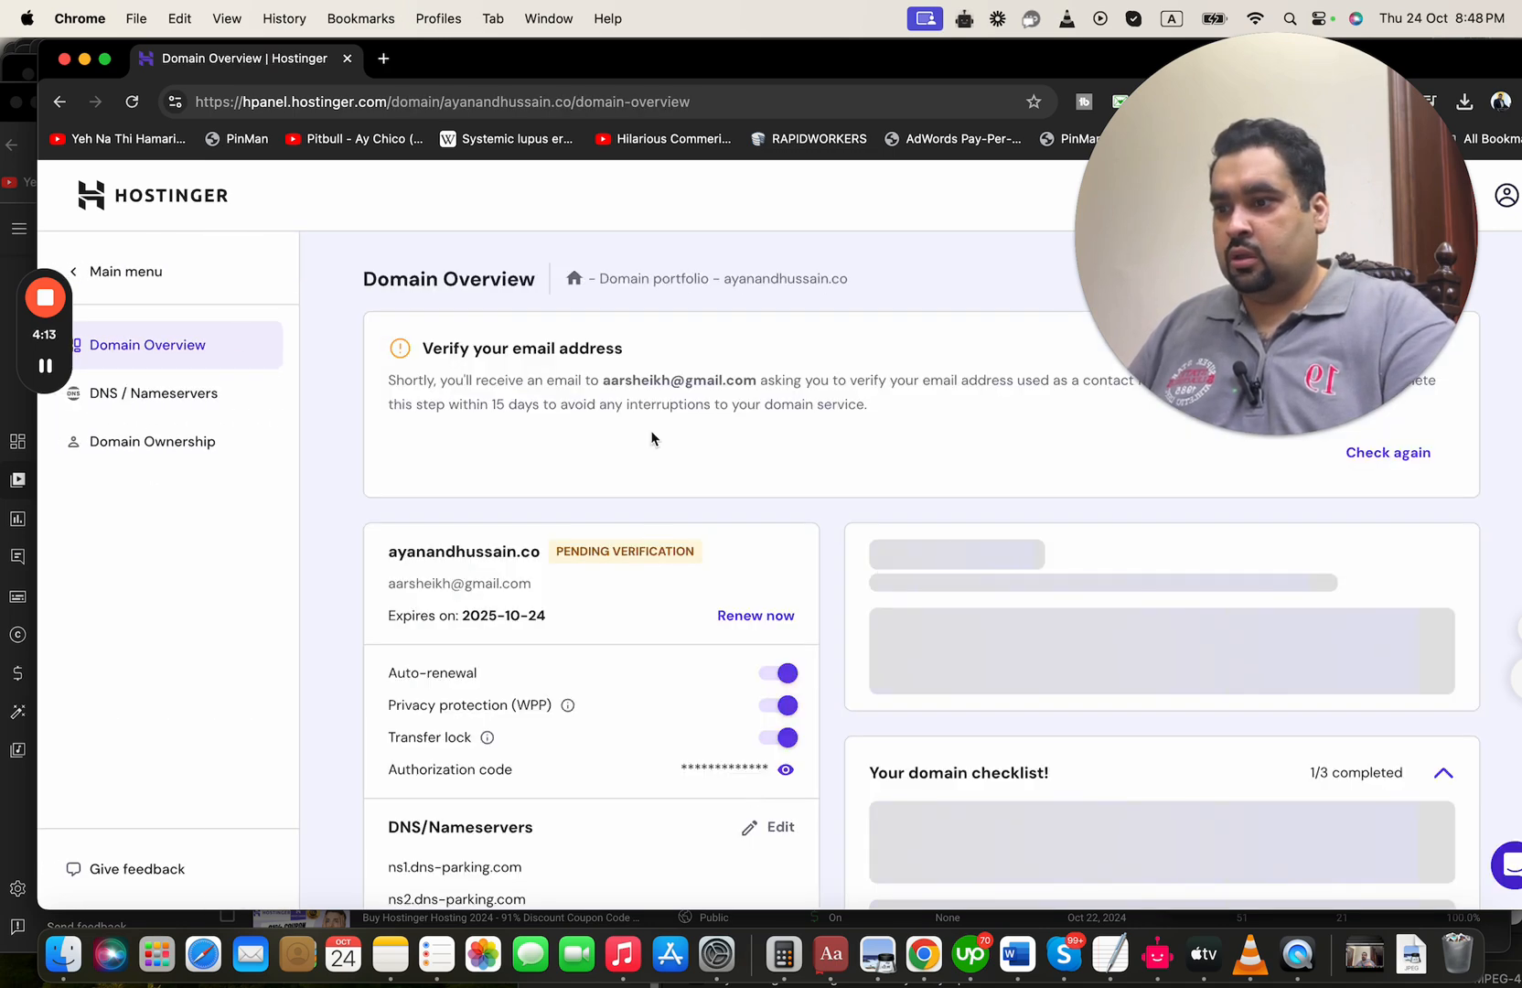
left_click(651, 437)
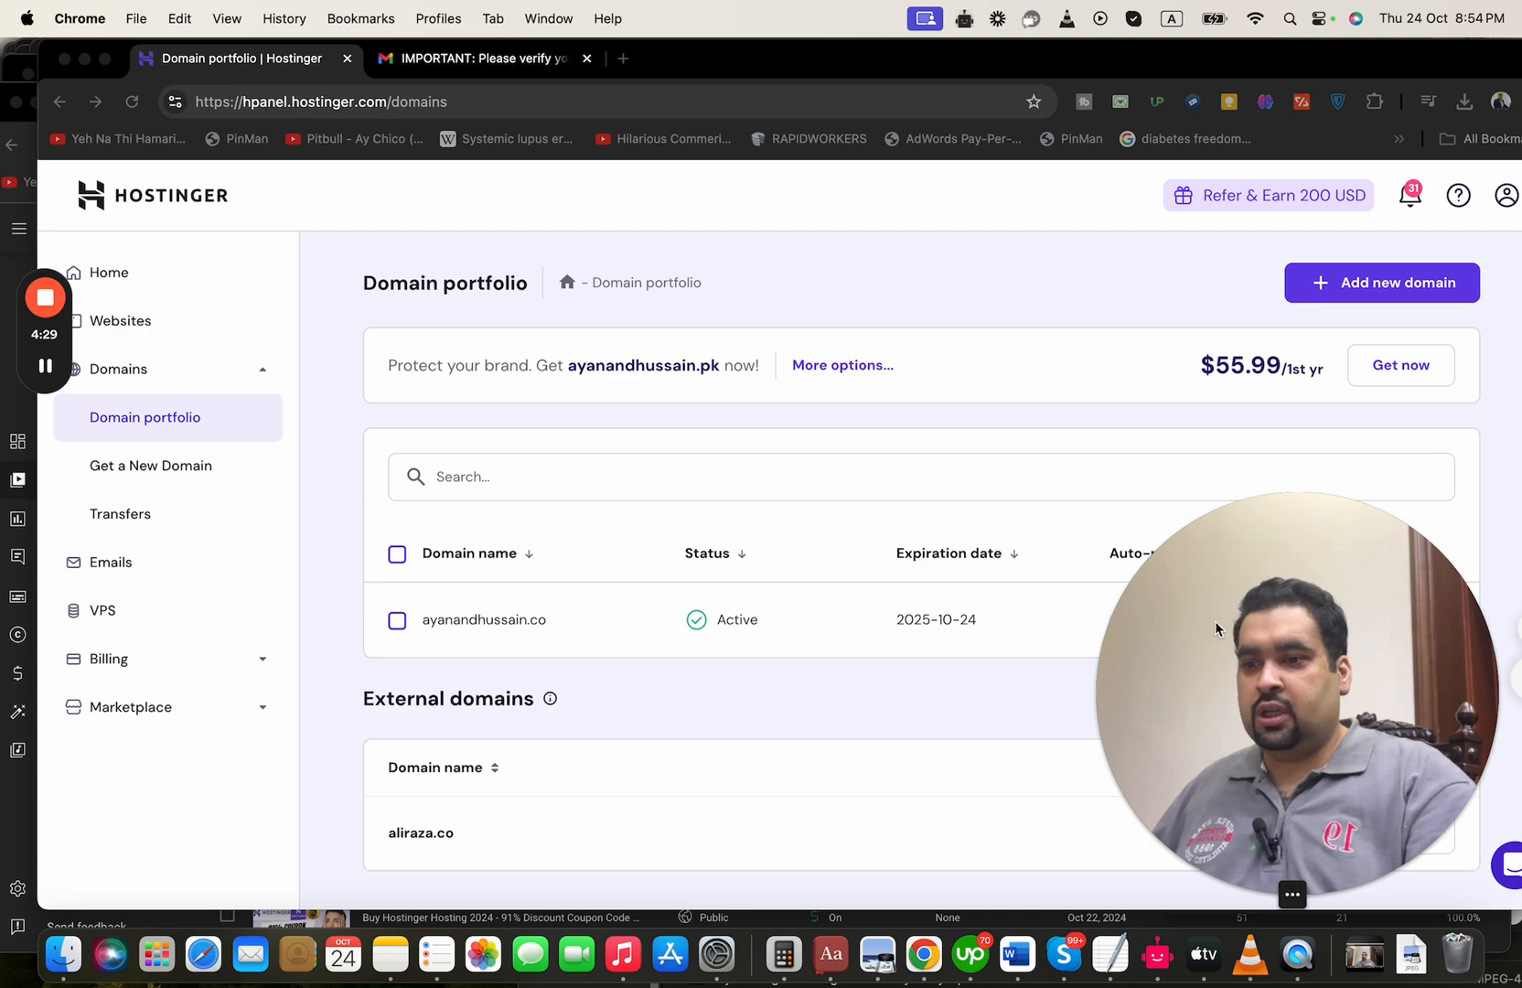
Look through the list of websites on the Business Web Hosting plan
left_click_drag(1215, 621, 1080, 595)
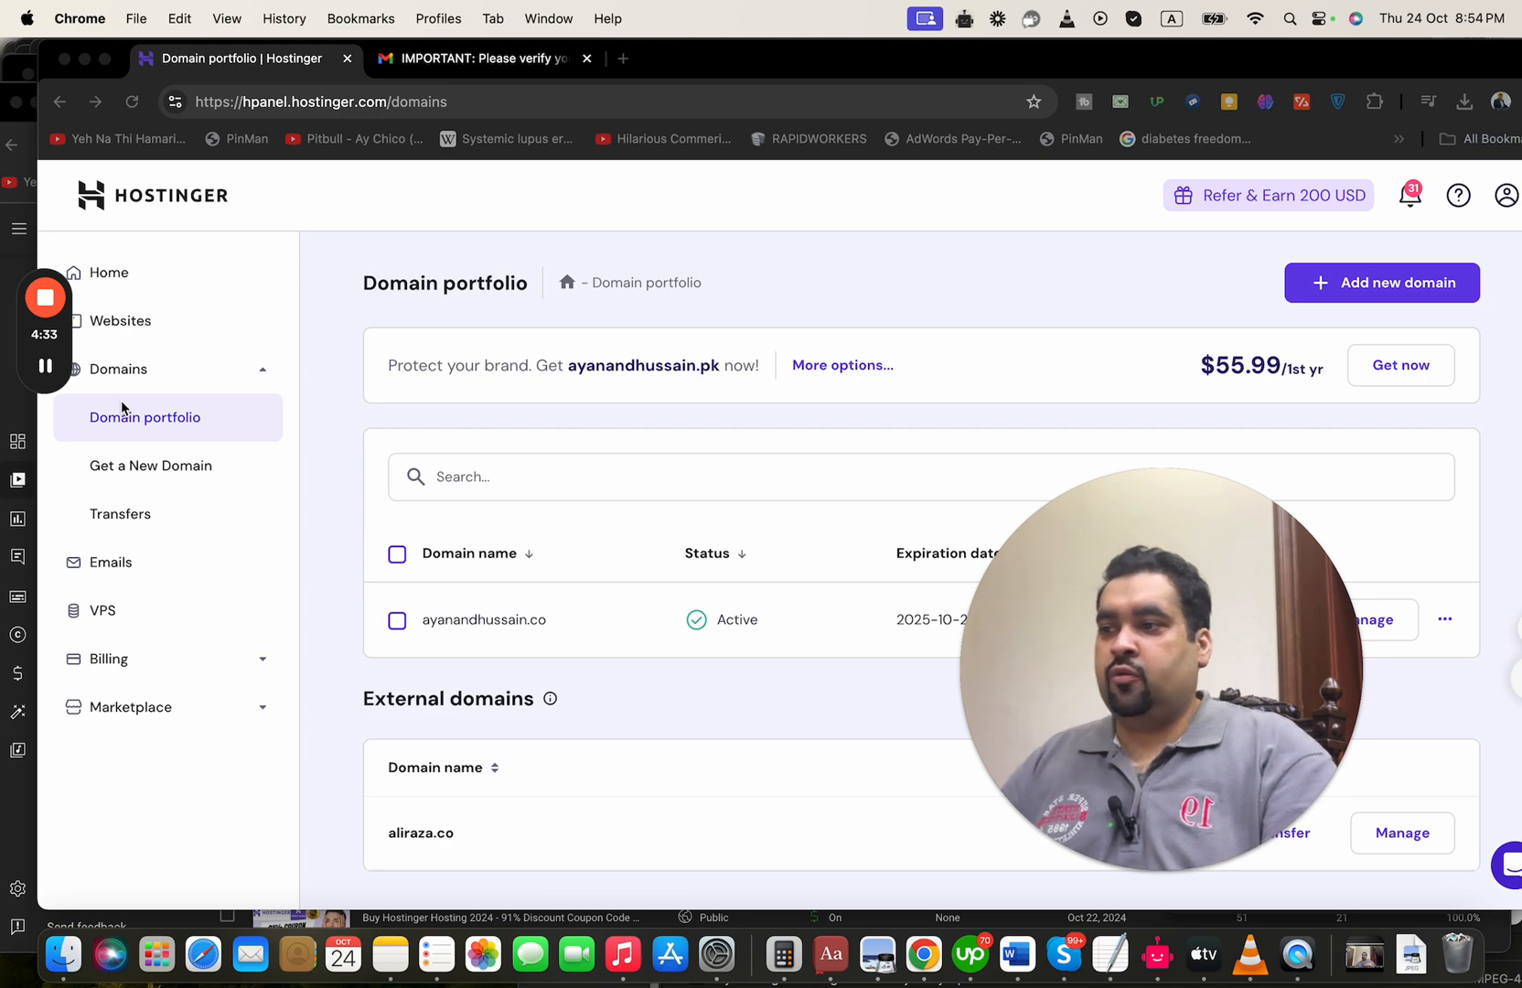
left_click(155, 329)
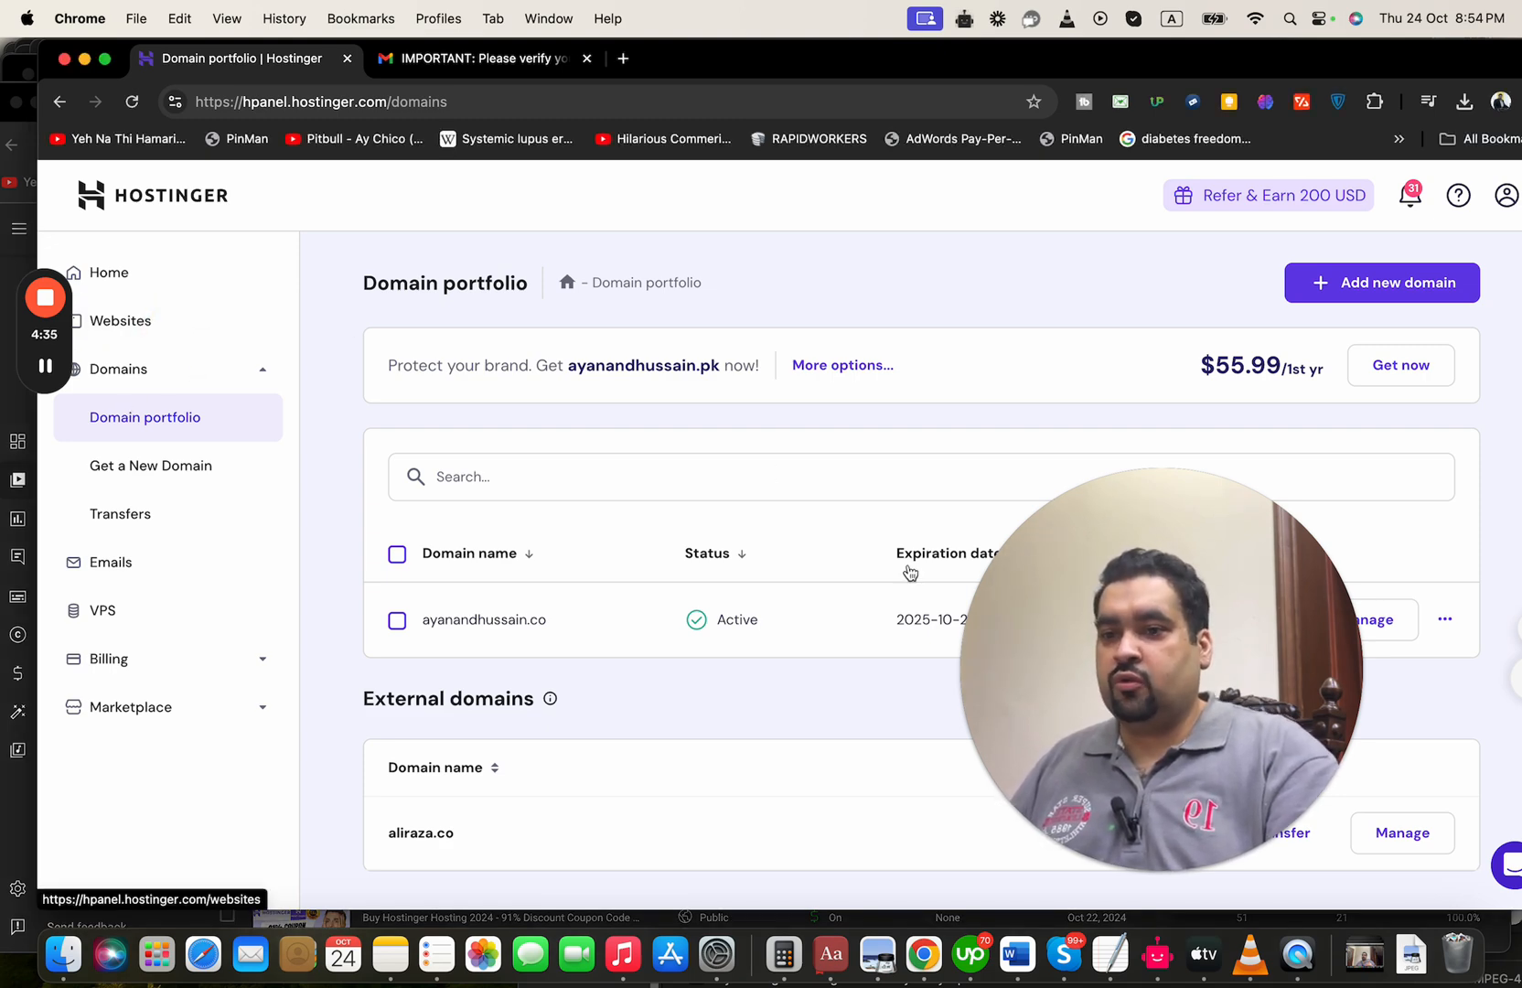
left_click_drag(1077, 624, 870, 556)
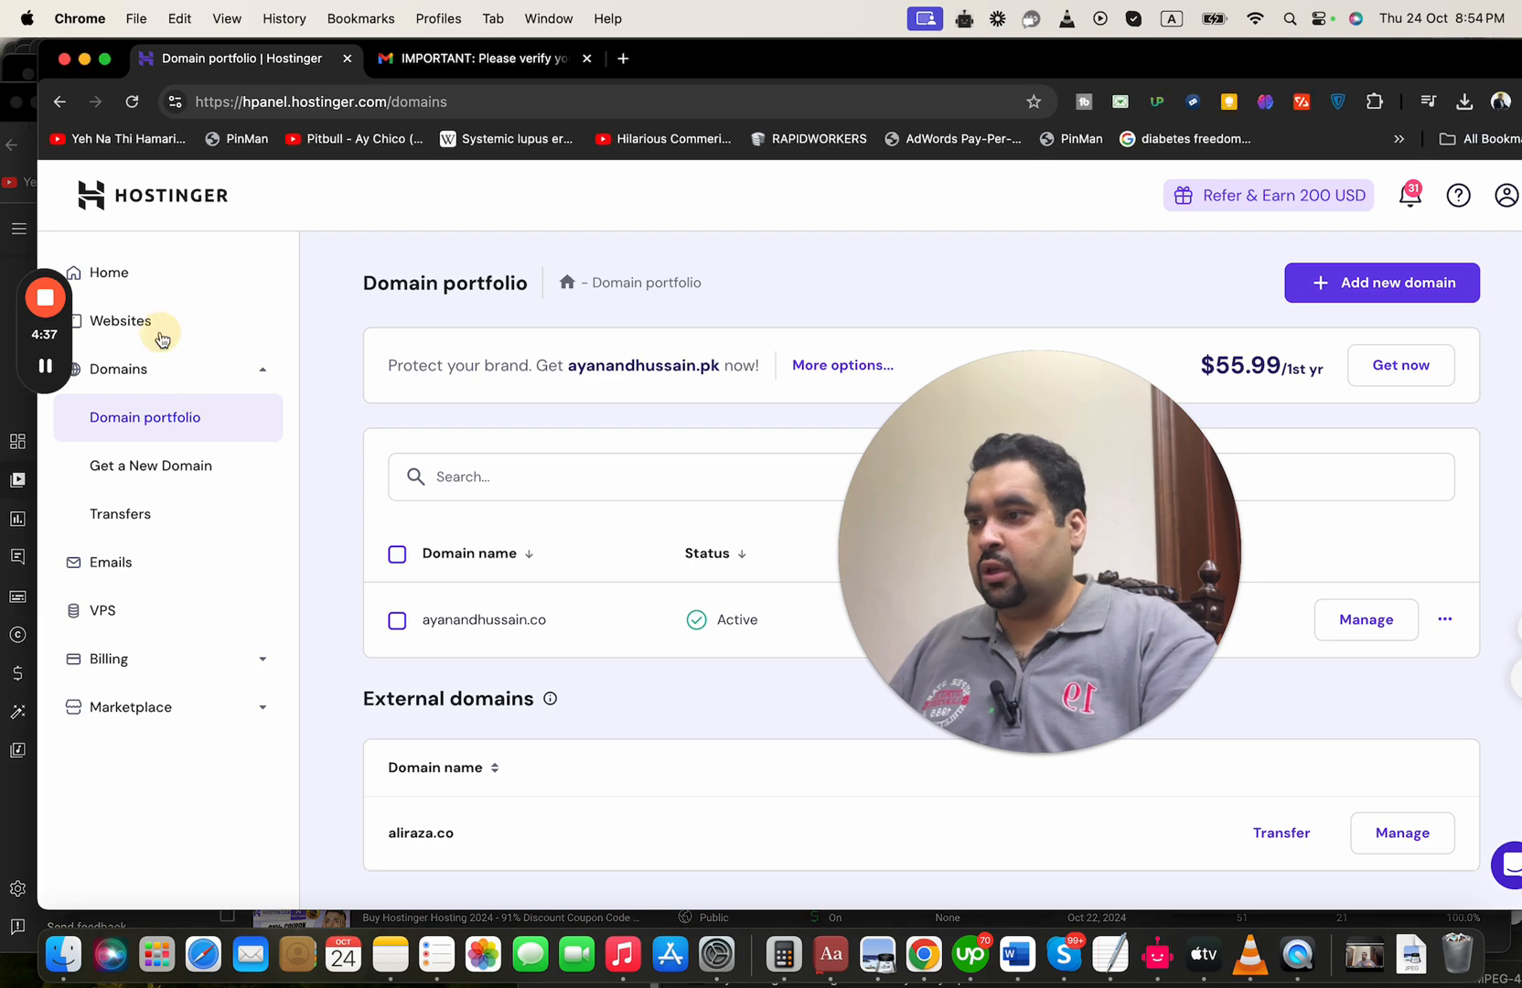
left_click(159, 330)
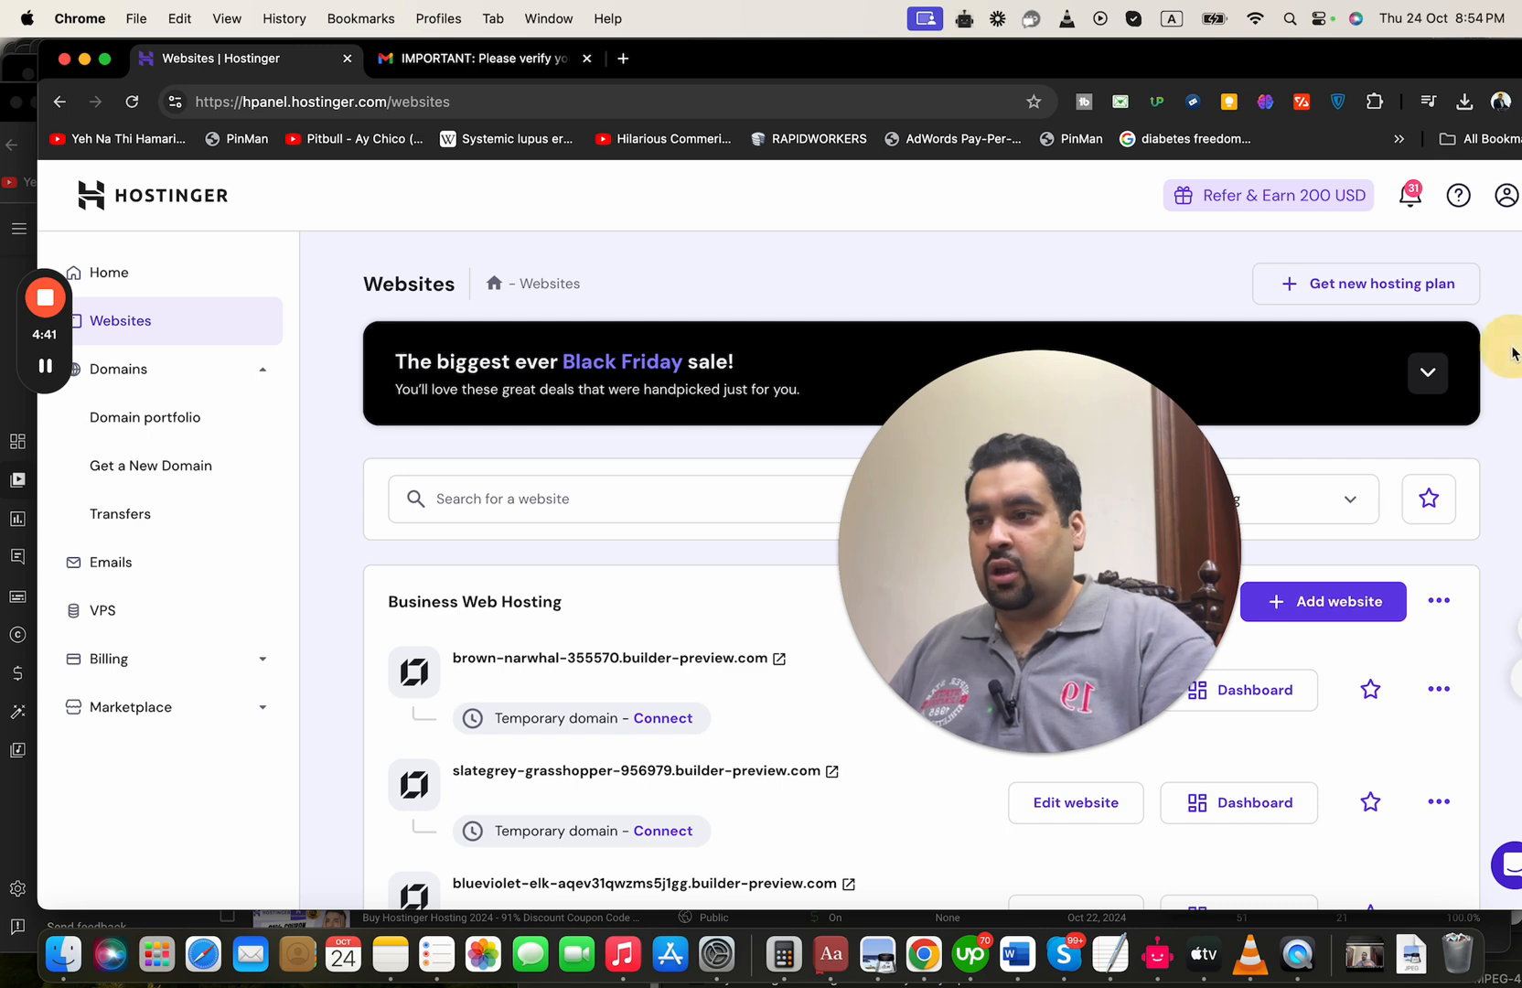
scroll(1513, 353, "down", 3)
scroll(1514, 353, "down", 4)
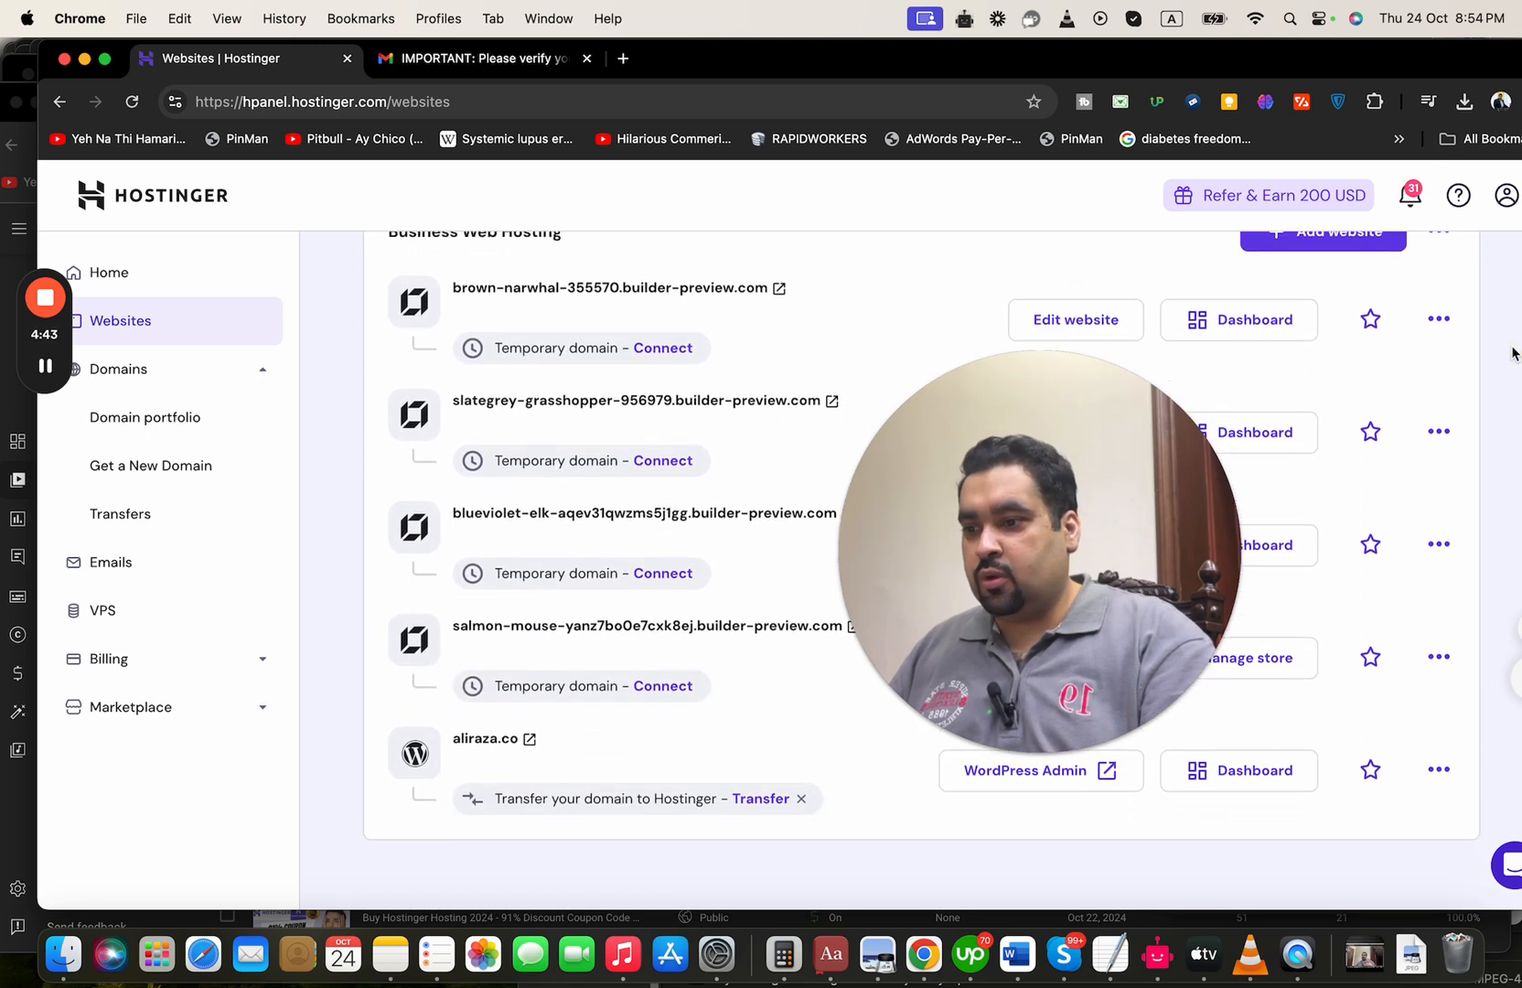
scroll(1514, 353, "up", 4)
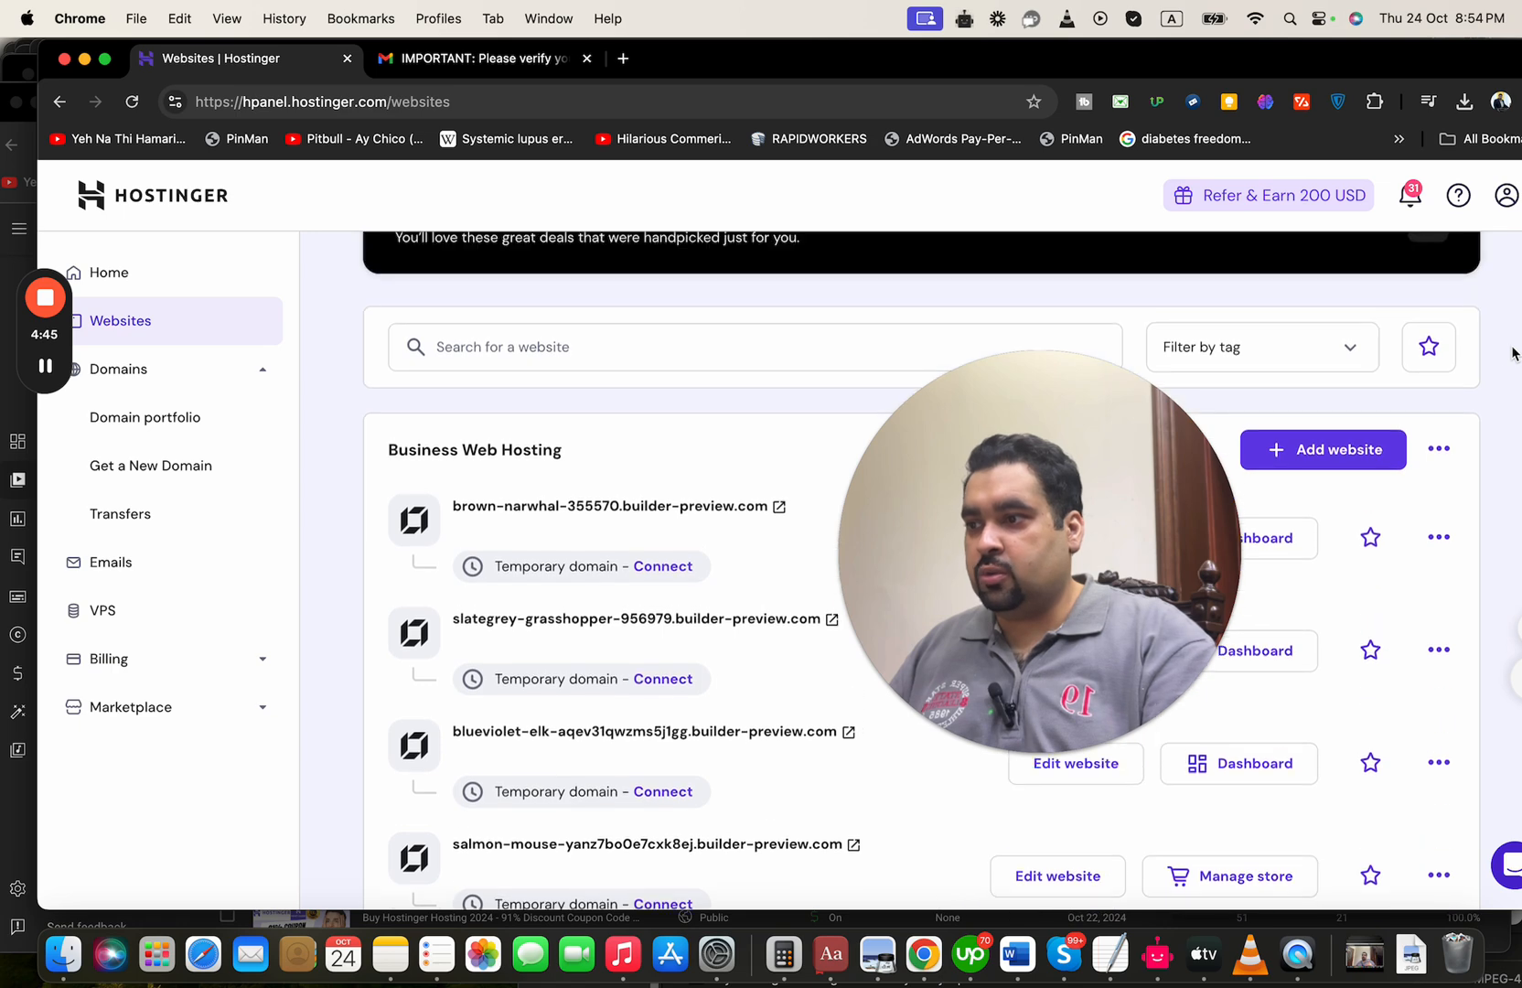
View the domain overview of ayanandhussain.co from the domain portfolio
left_click(196, 382)
left_click(195, 382)
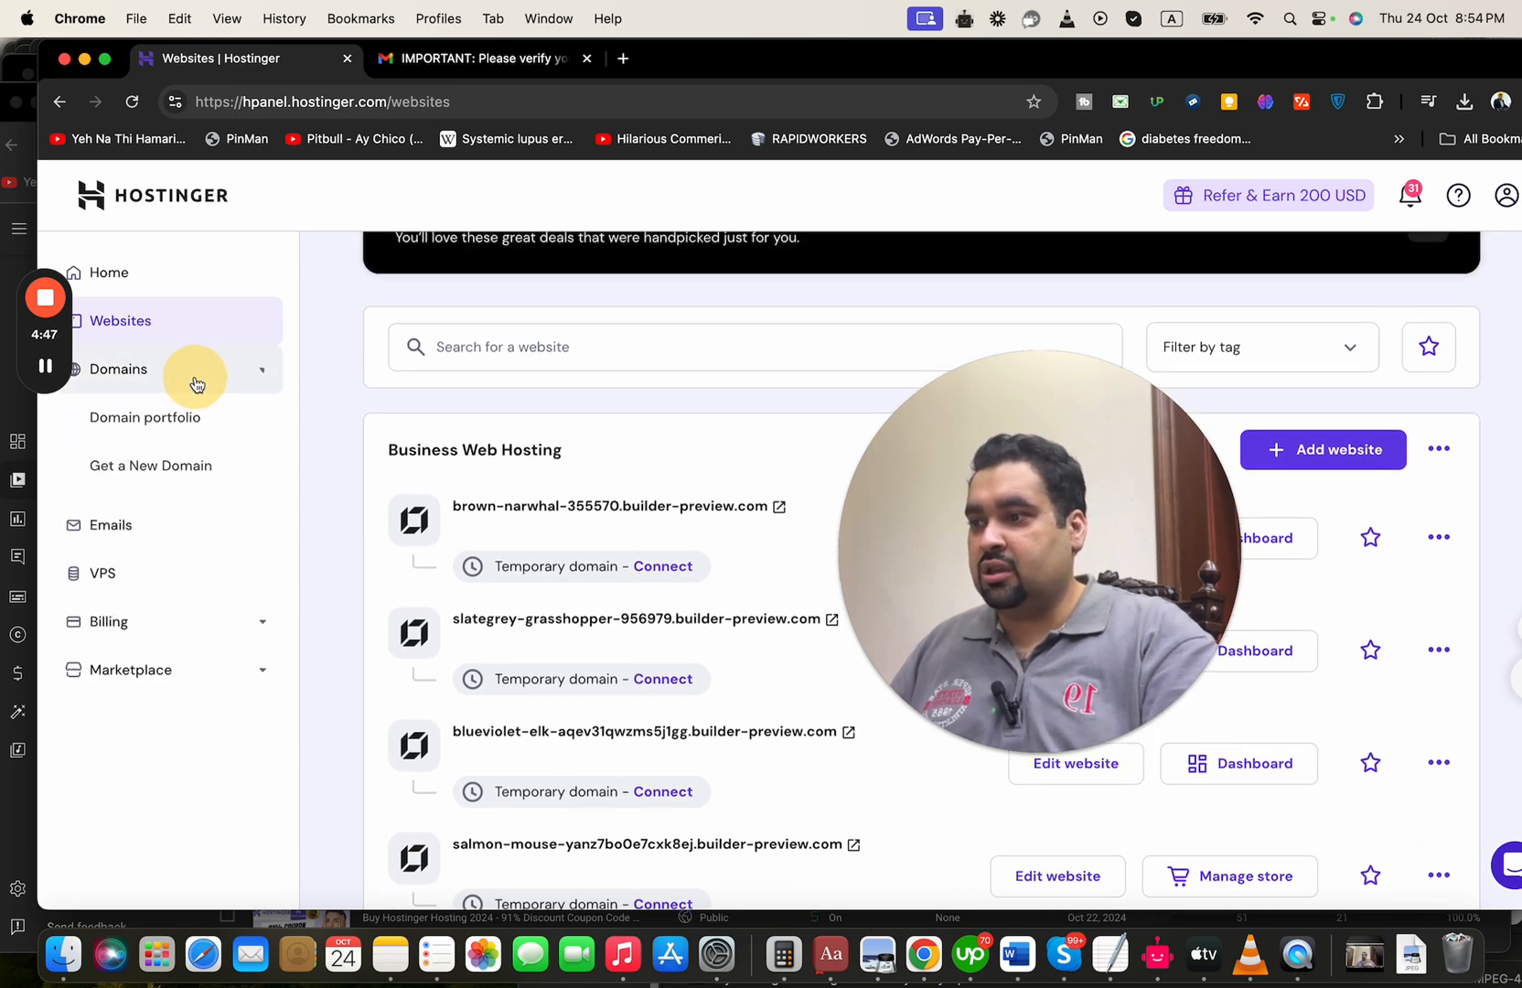
left_click(195, 434)
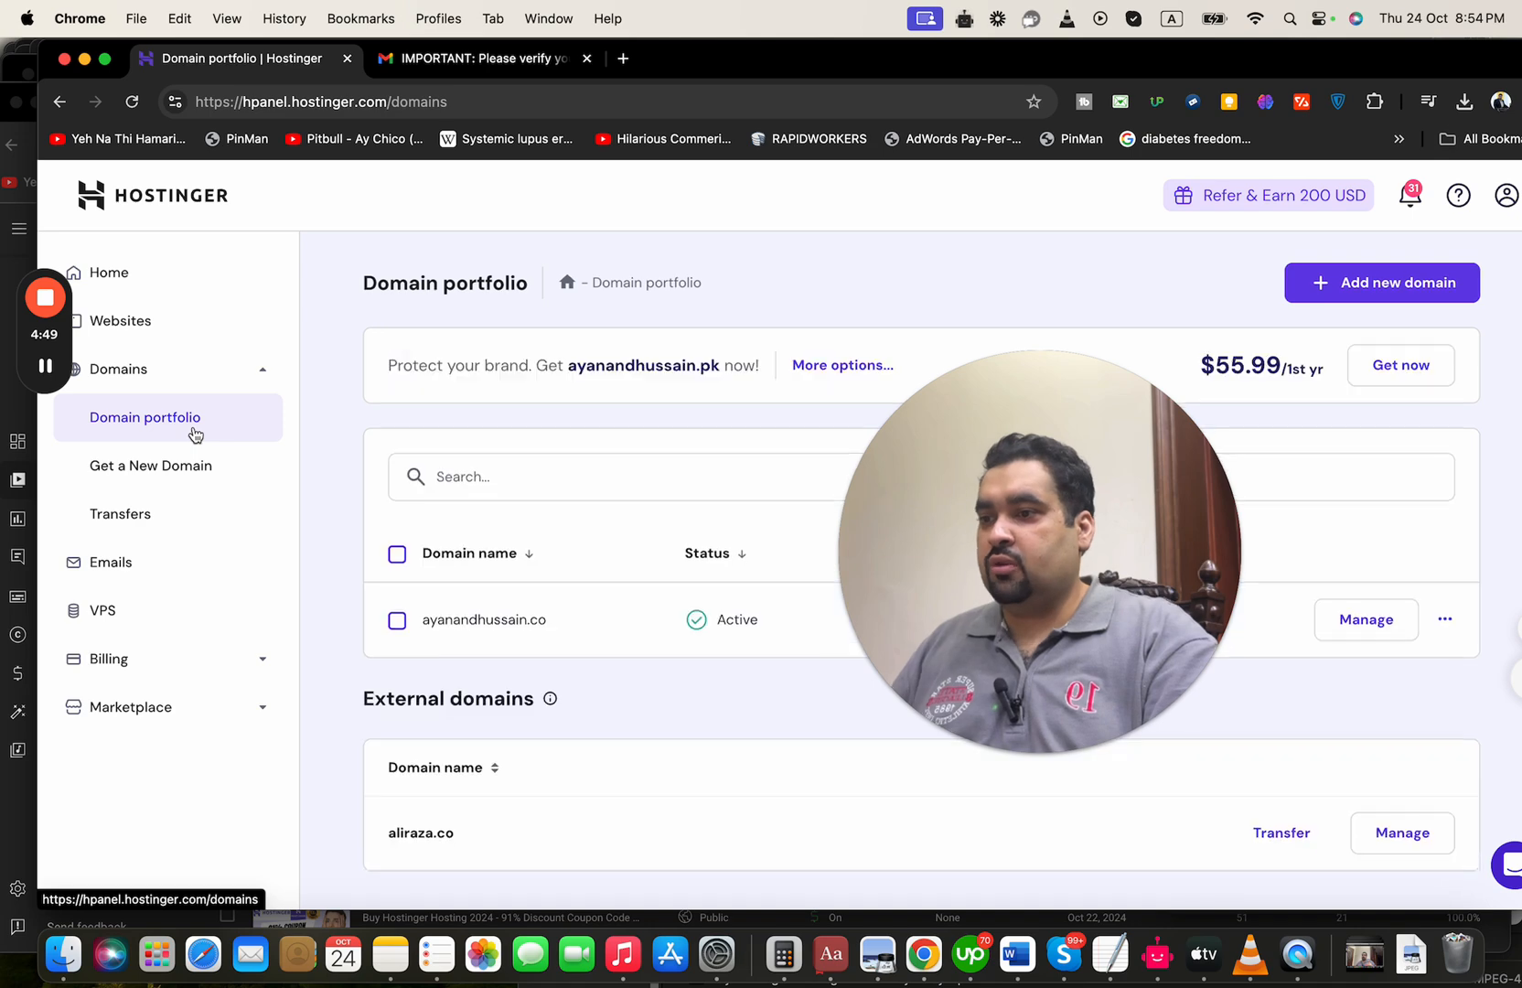
left_click(470, 621)
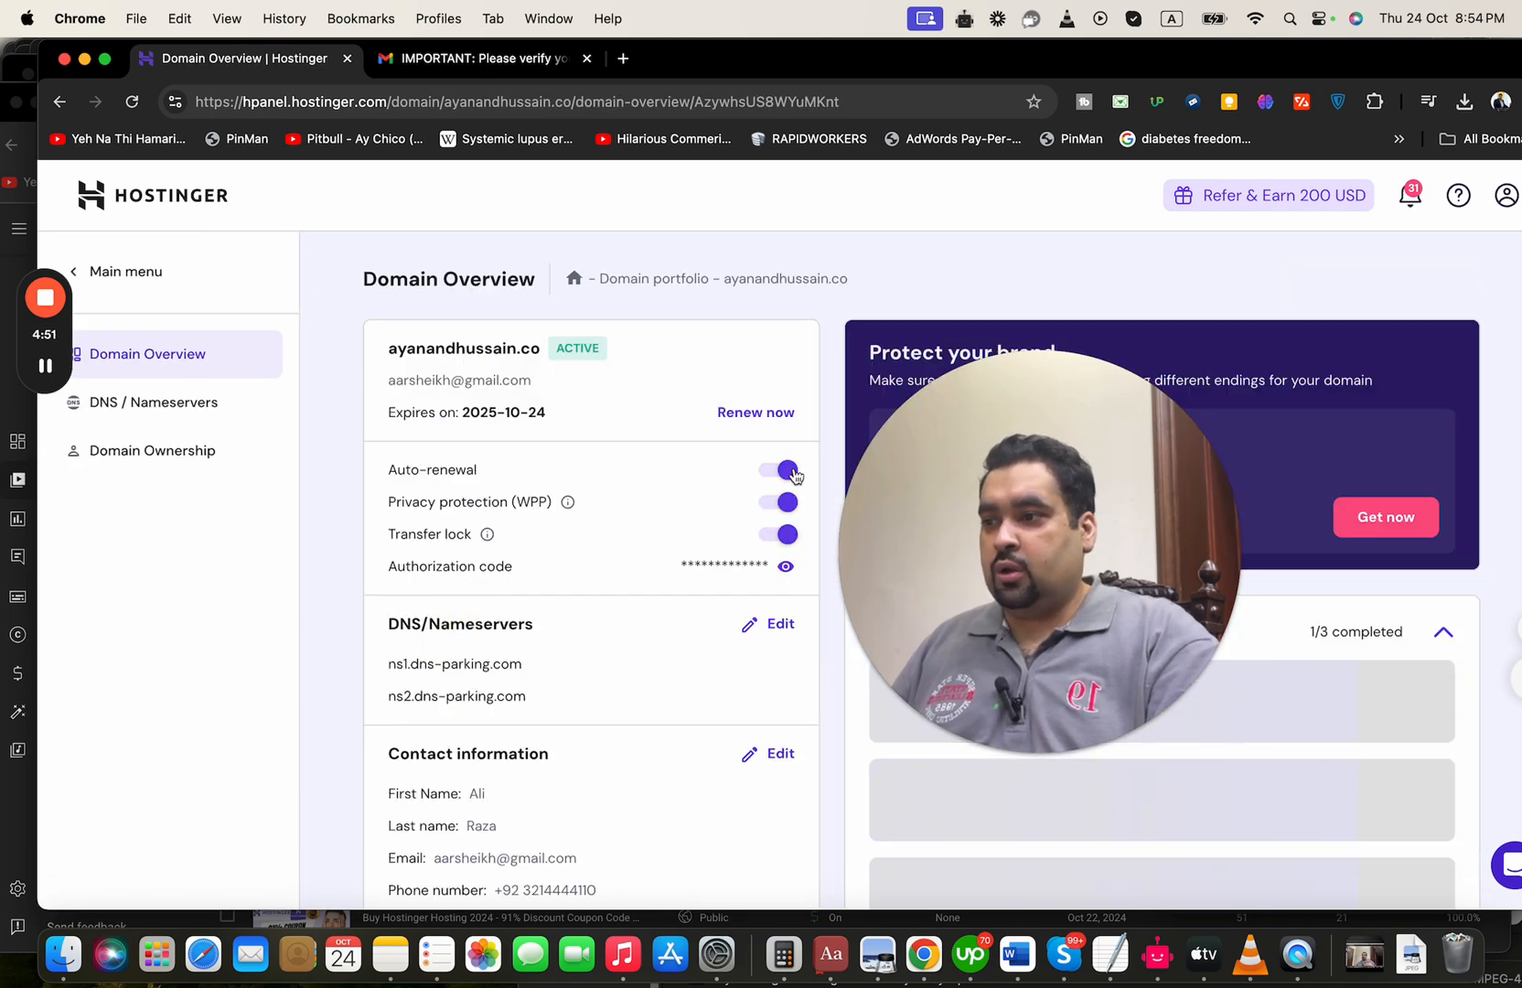
left_click_drag(1049, 504, 963, 448)
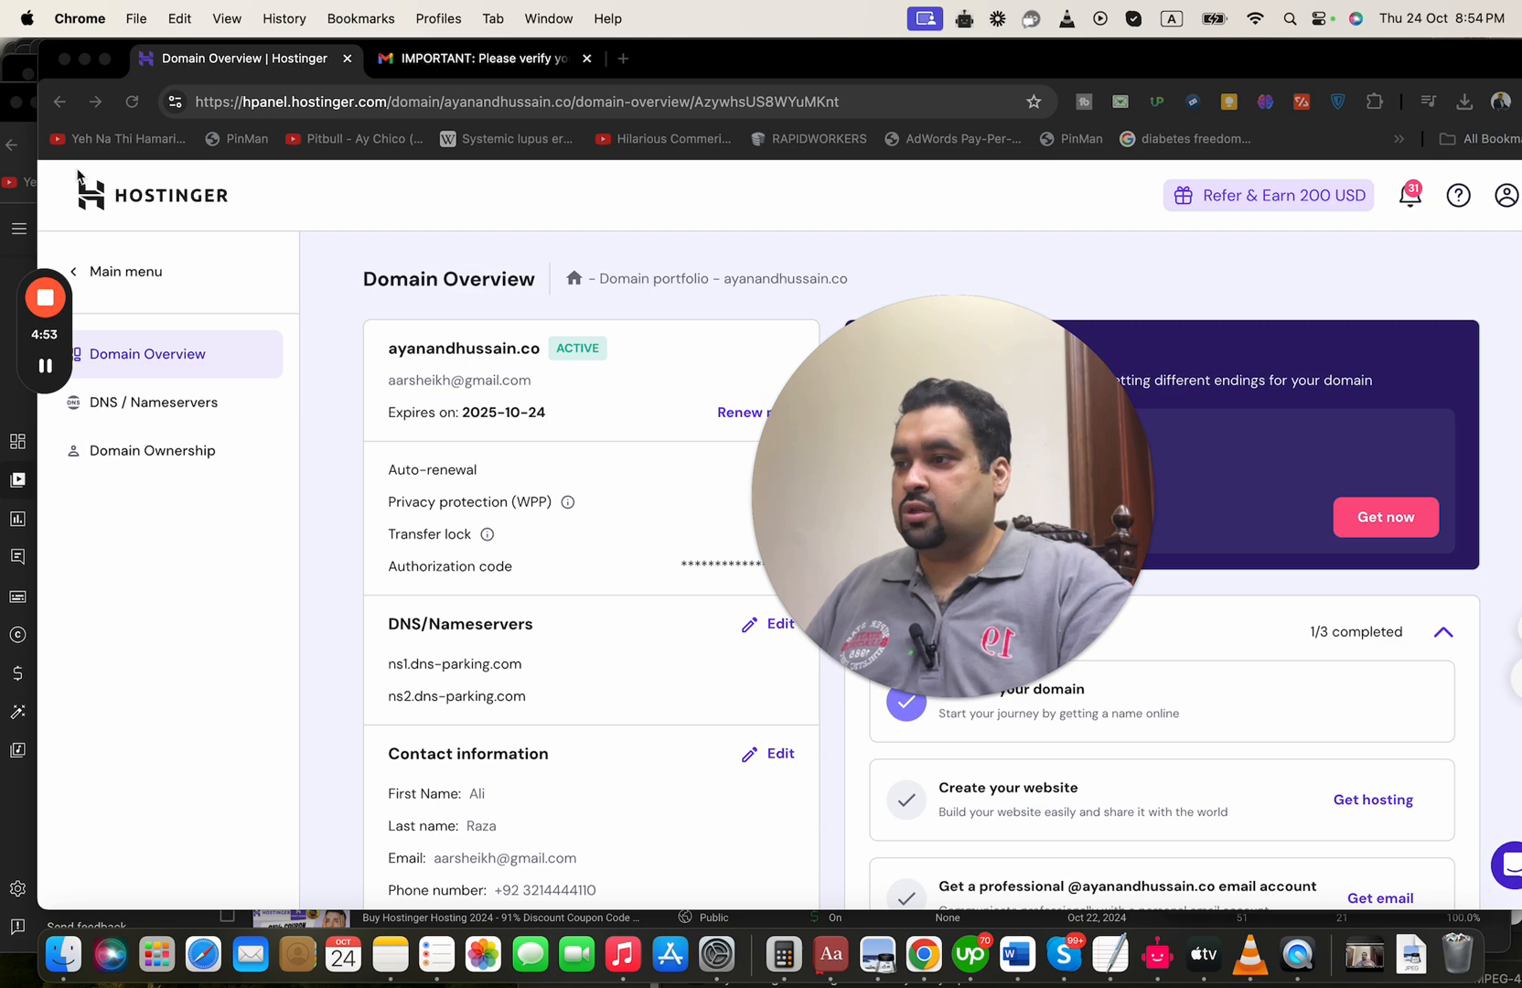
Return to the home page and open the management dashboard of the Business Web Hosting plan
left_click(171, 270)
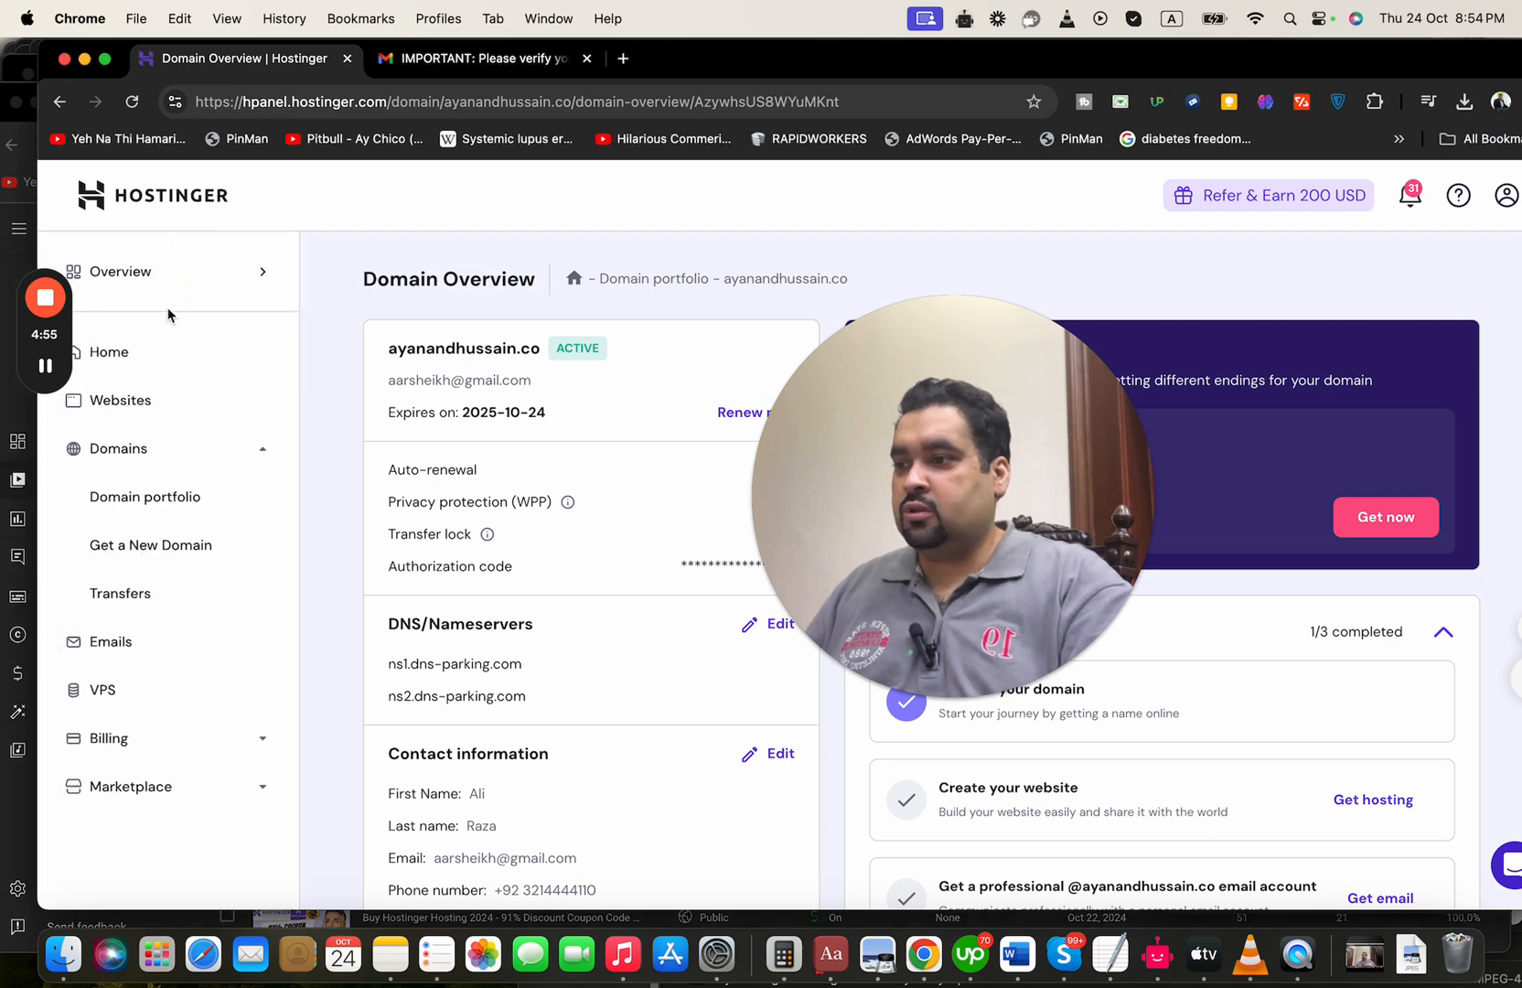
left_click(175, 351)
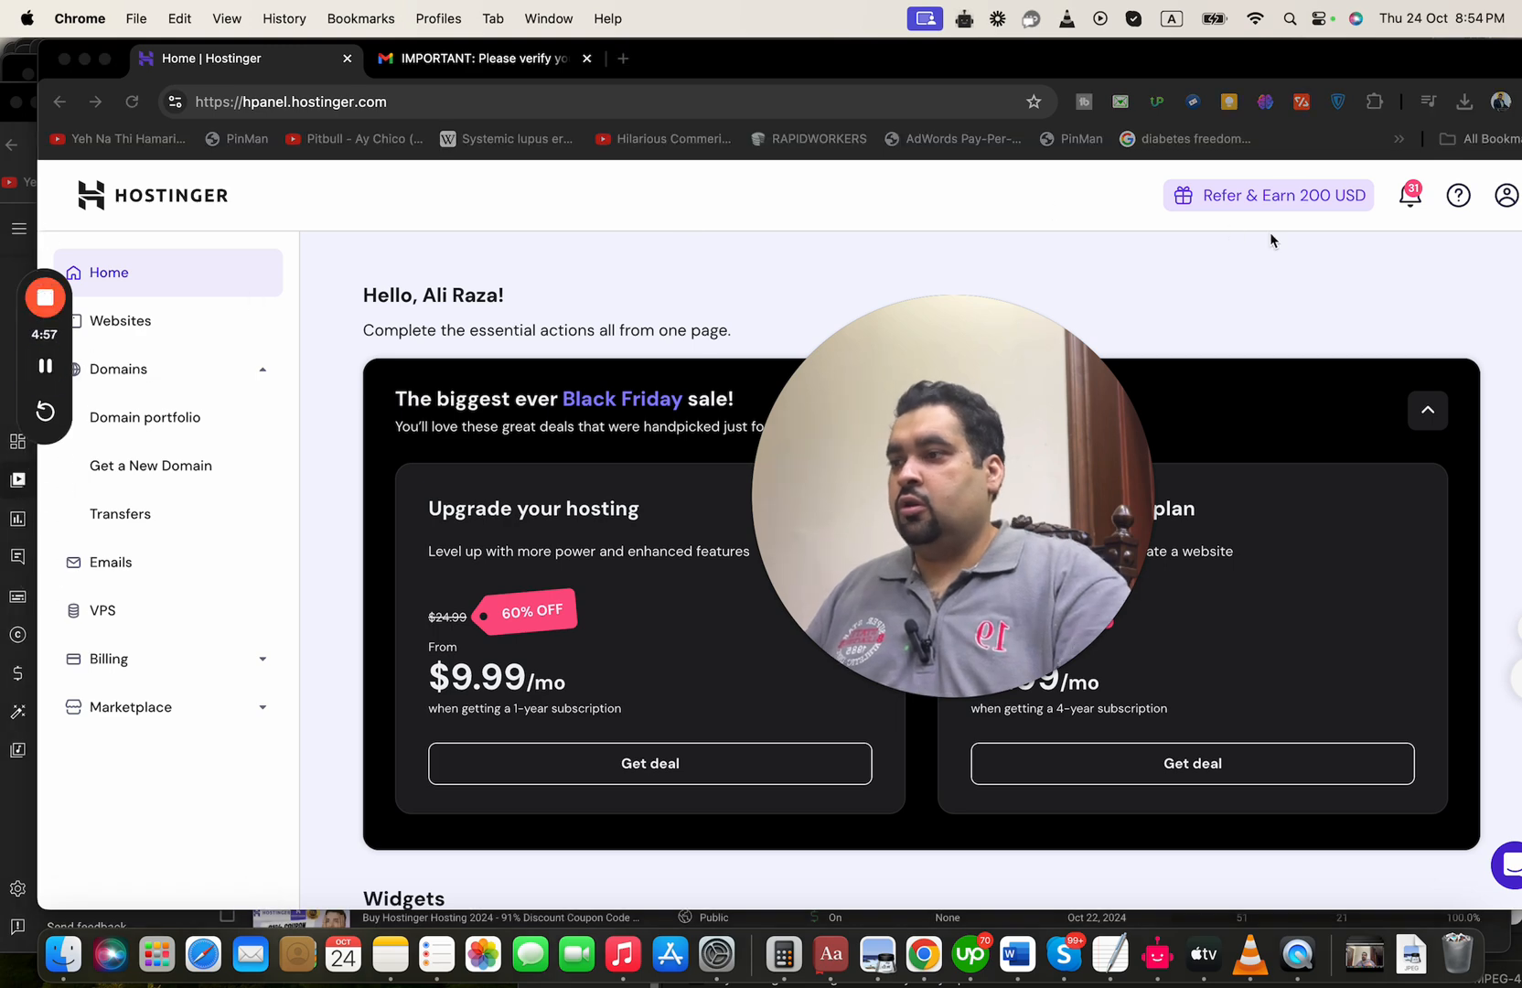
left_click(1498, 397)
scroll(1498, 397, "down", 5)
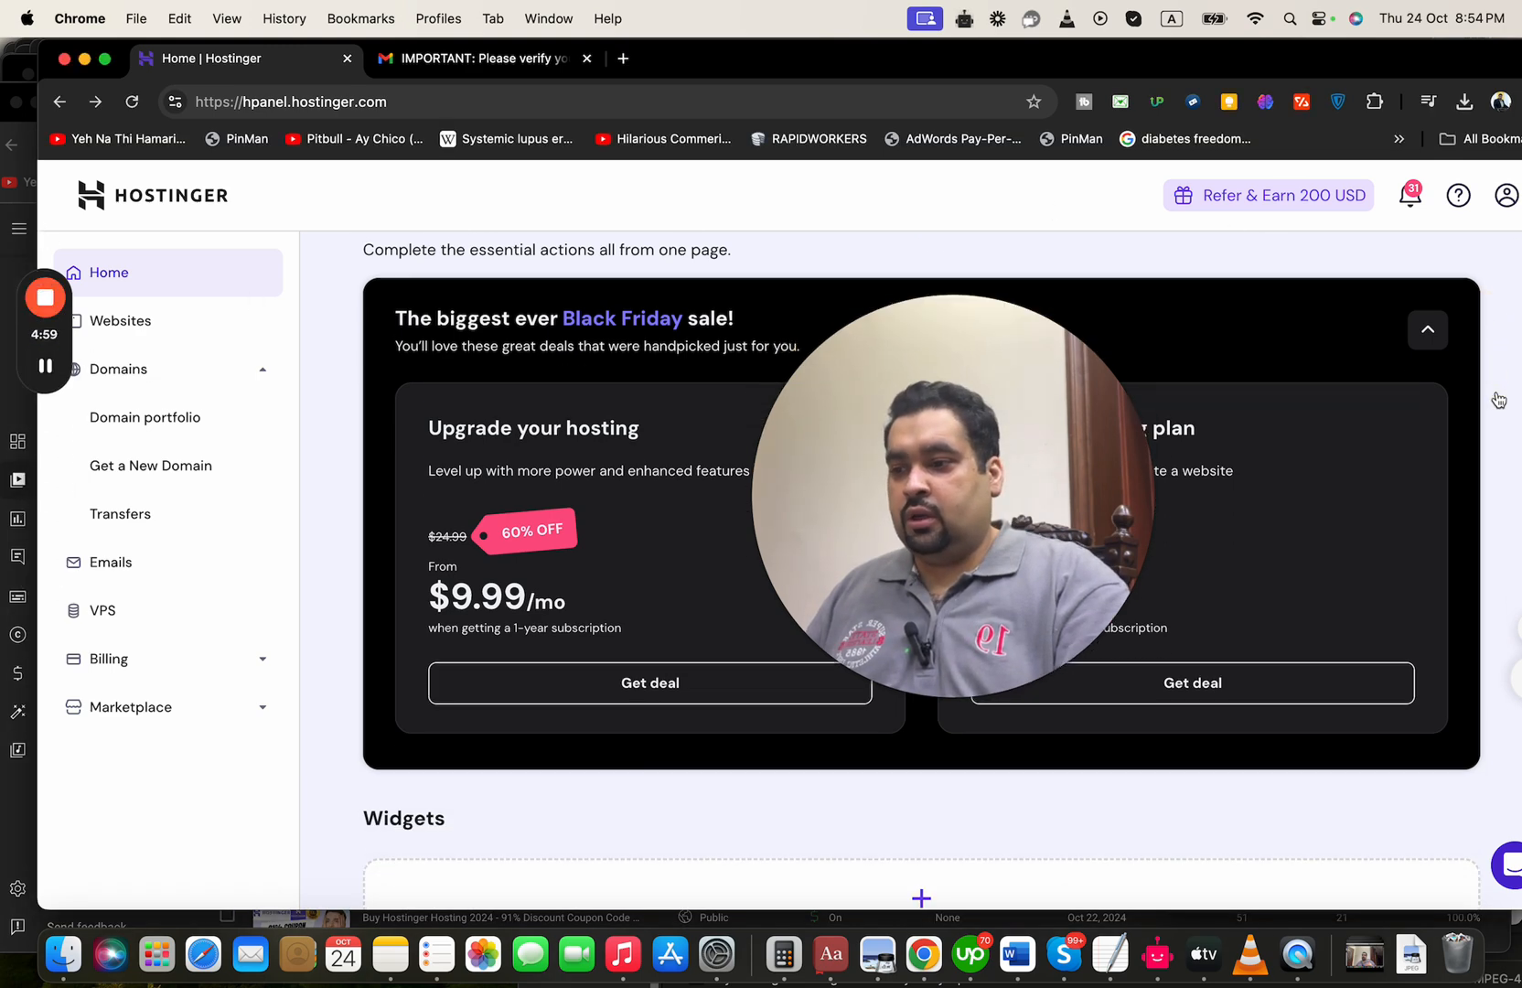
scroll(1497, 399, "down", 5)
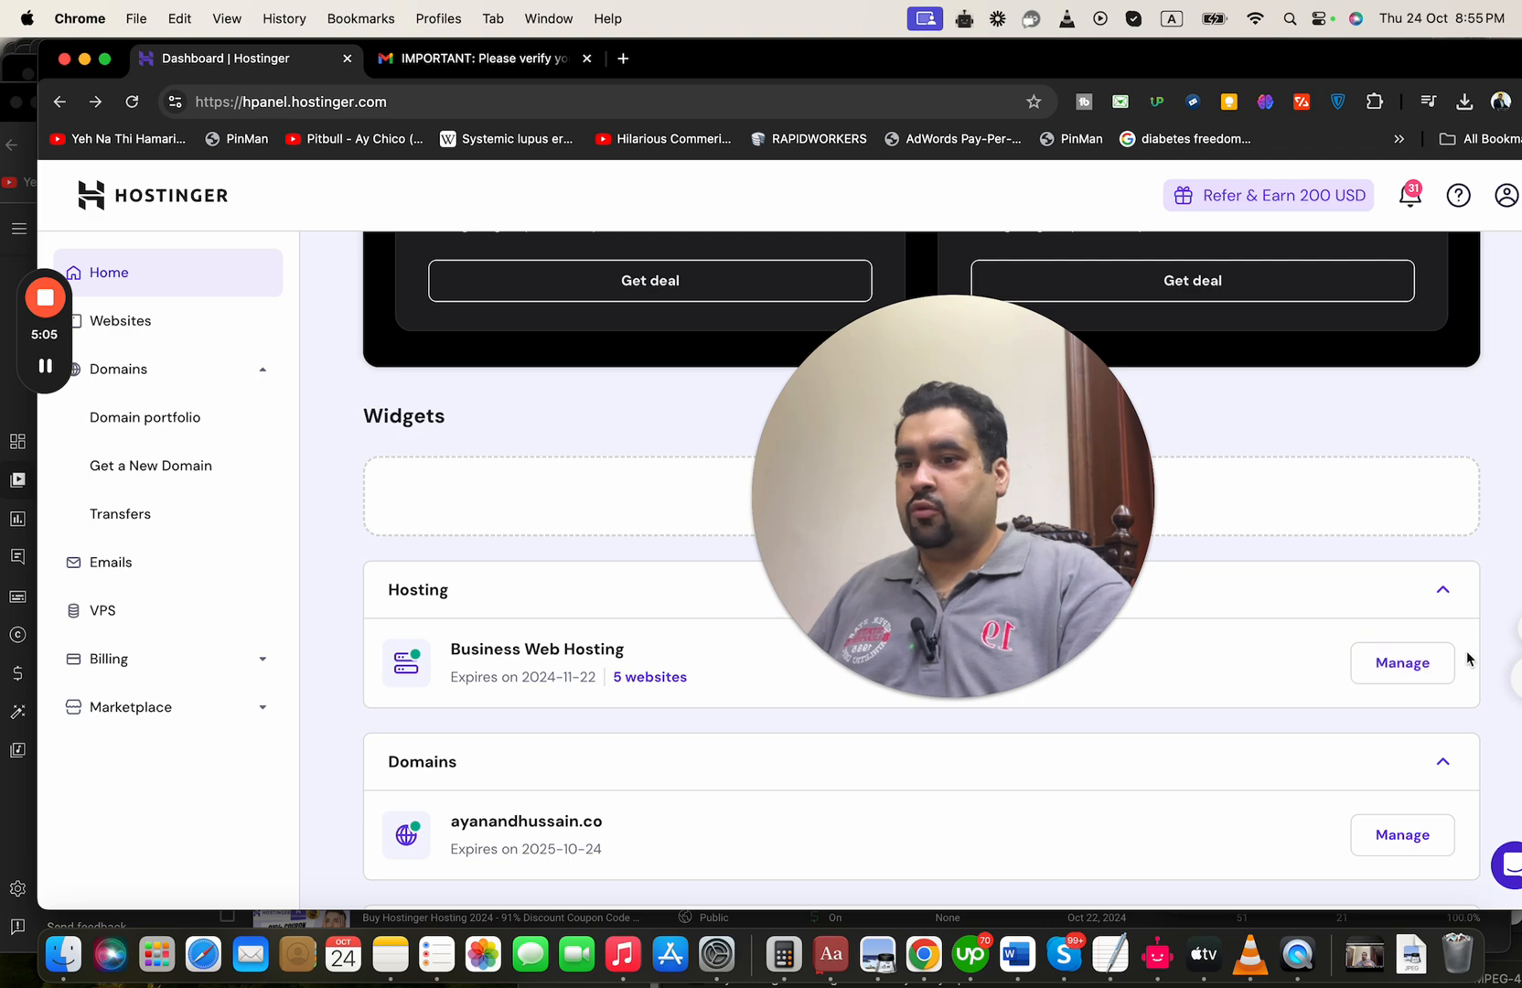
left_click(1414, 669)
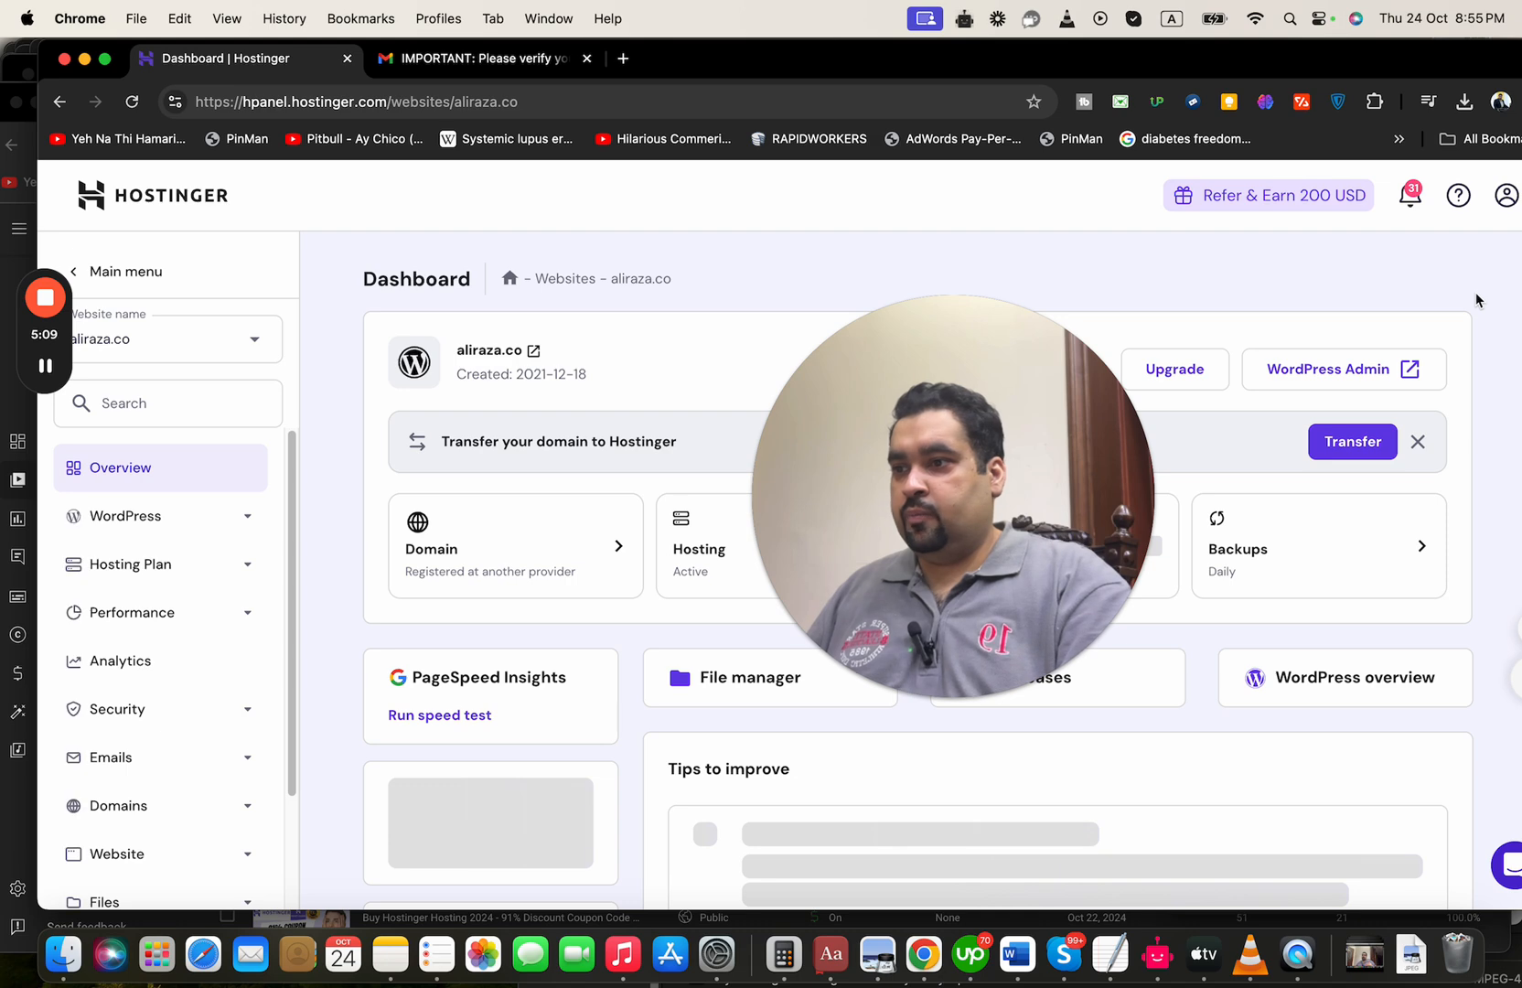
Start adding another website to the hosting plan and choose to create a website
left_click(249, 340)
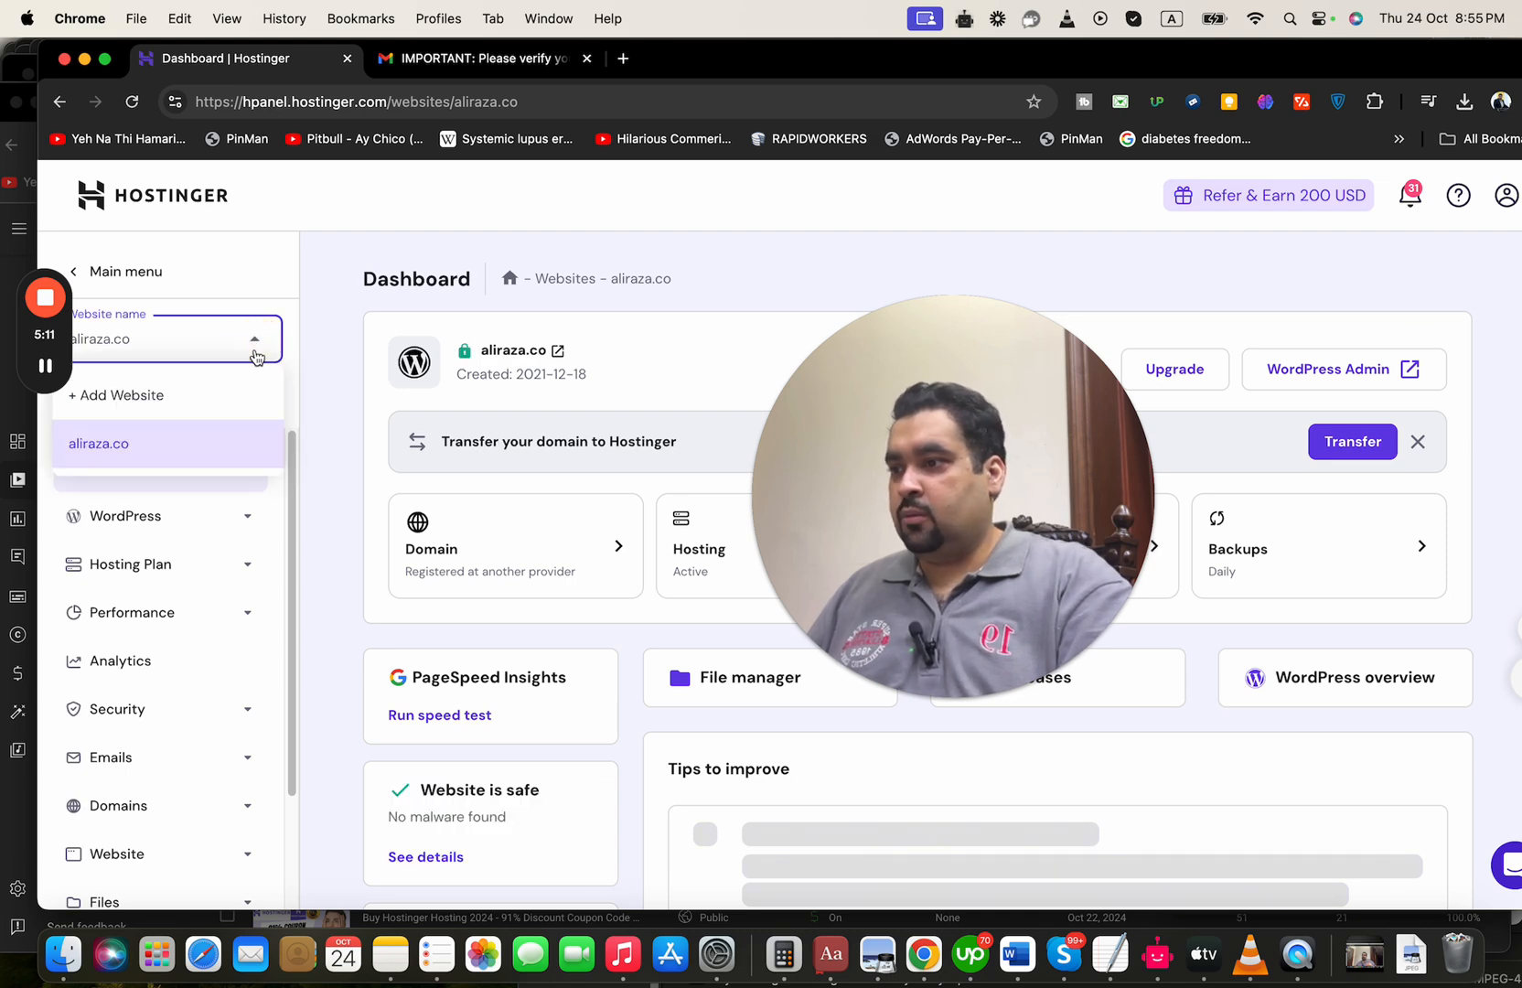
left_click(205, 397)
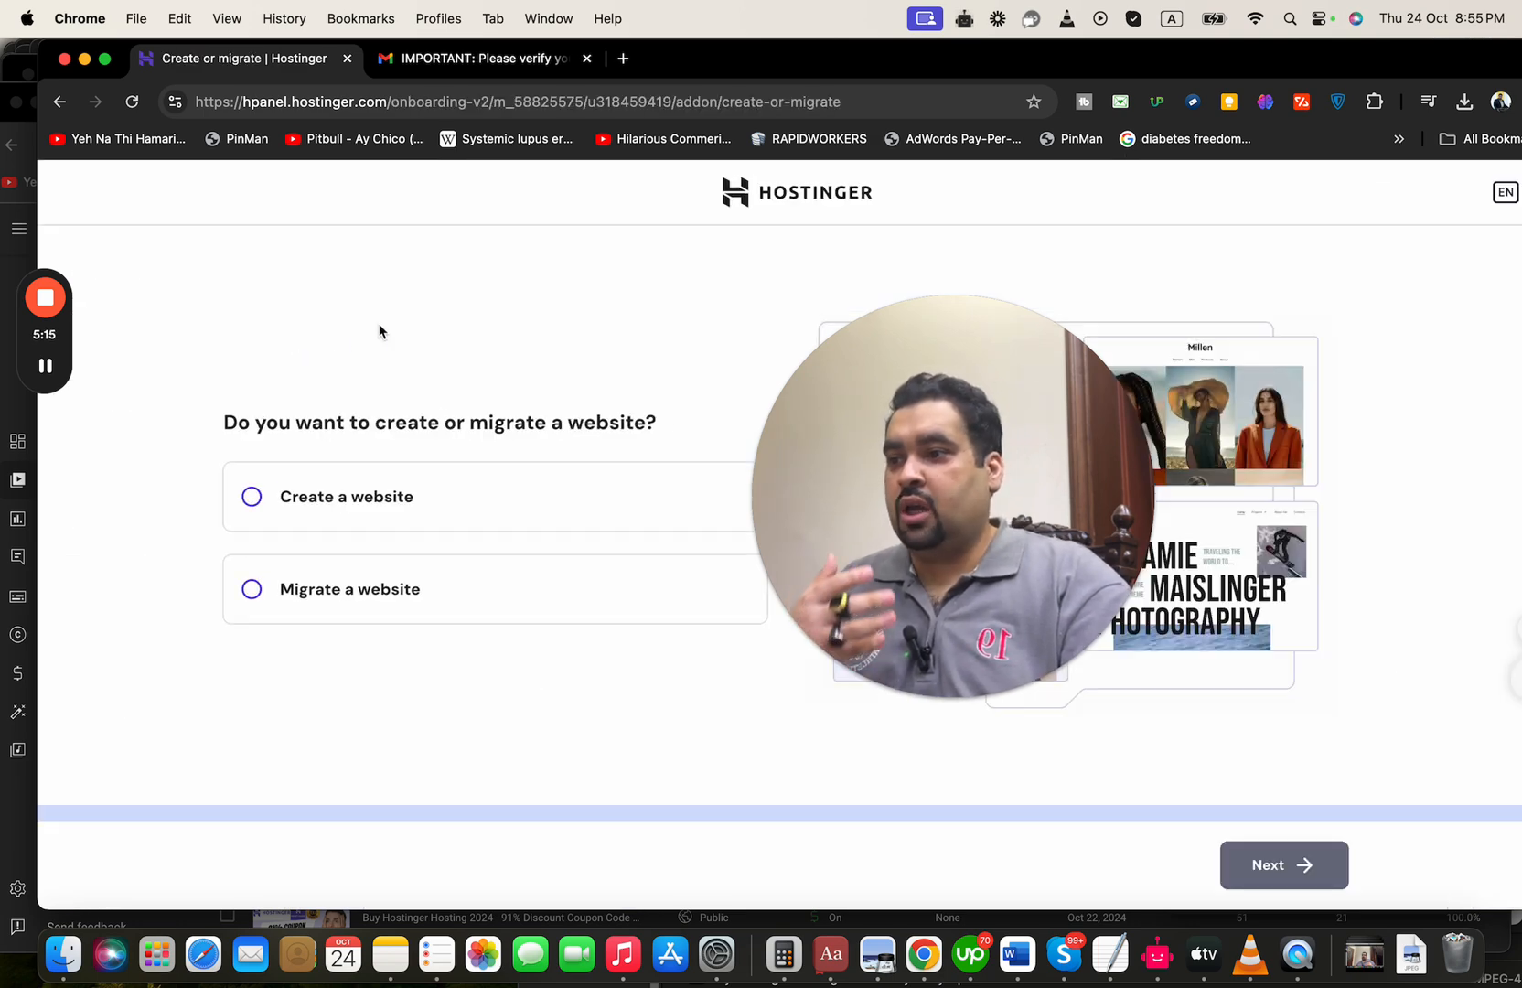
left_click(45, 366)
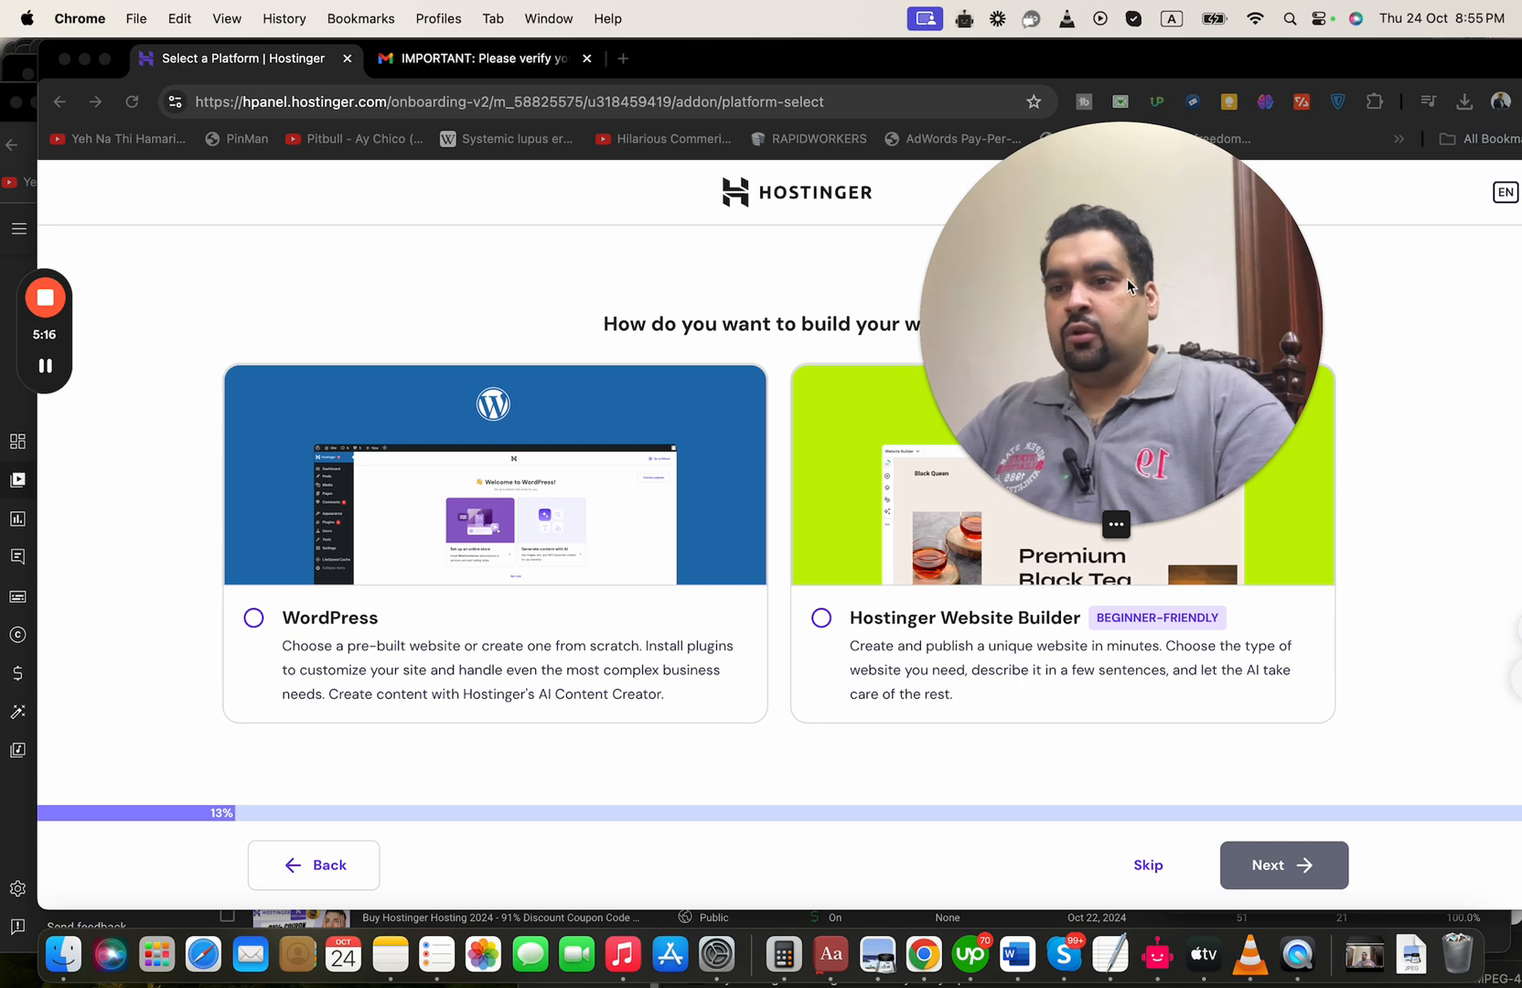
left_click_drag(1119, 284, 1323, 225)
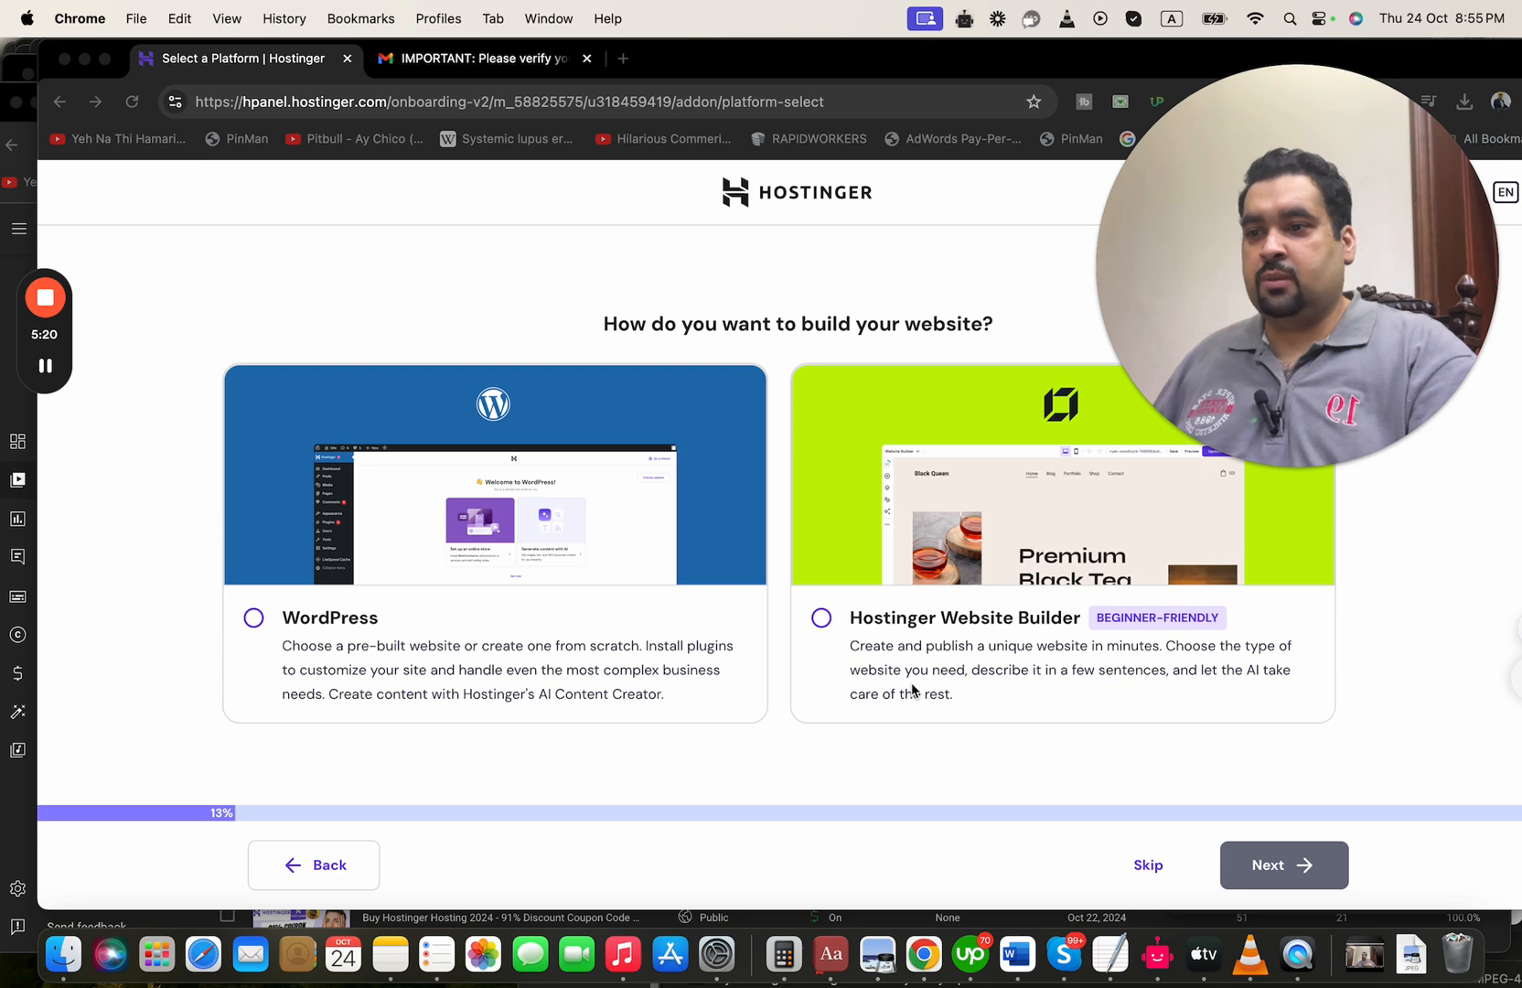
Choose WordPress as the website platform and complete its login details with the WordPress admin password
left_click(252, 618)
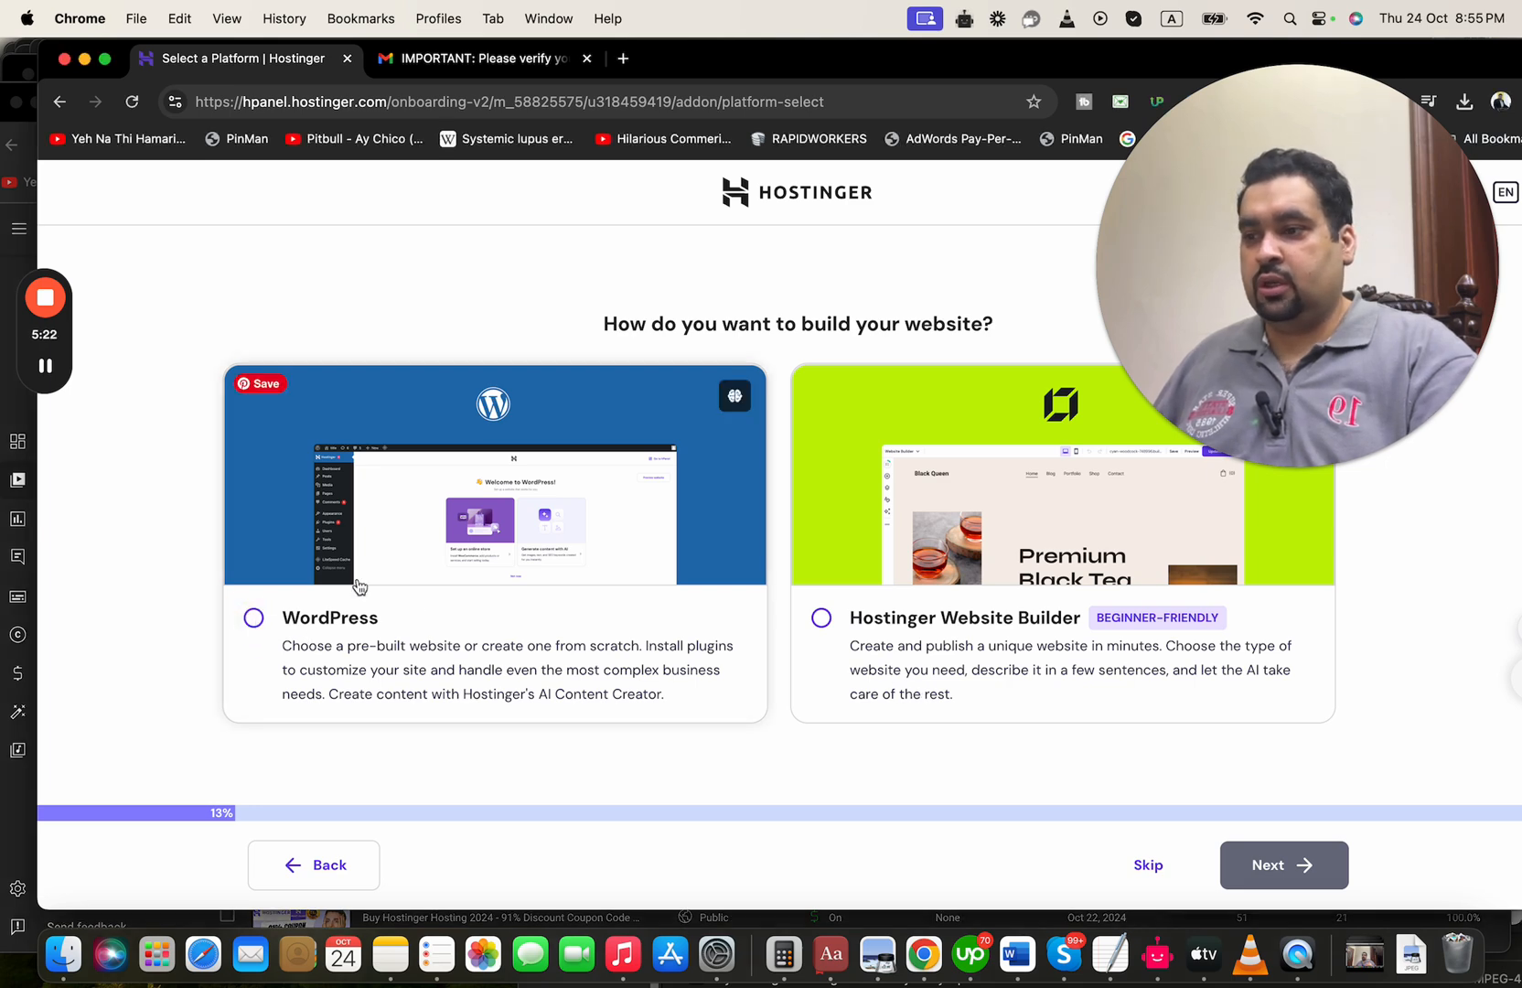
left_click(253, 618)
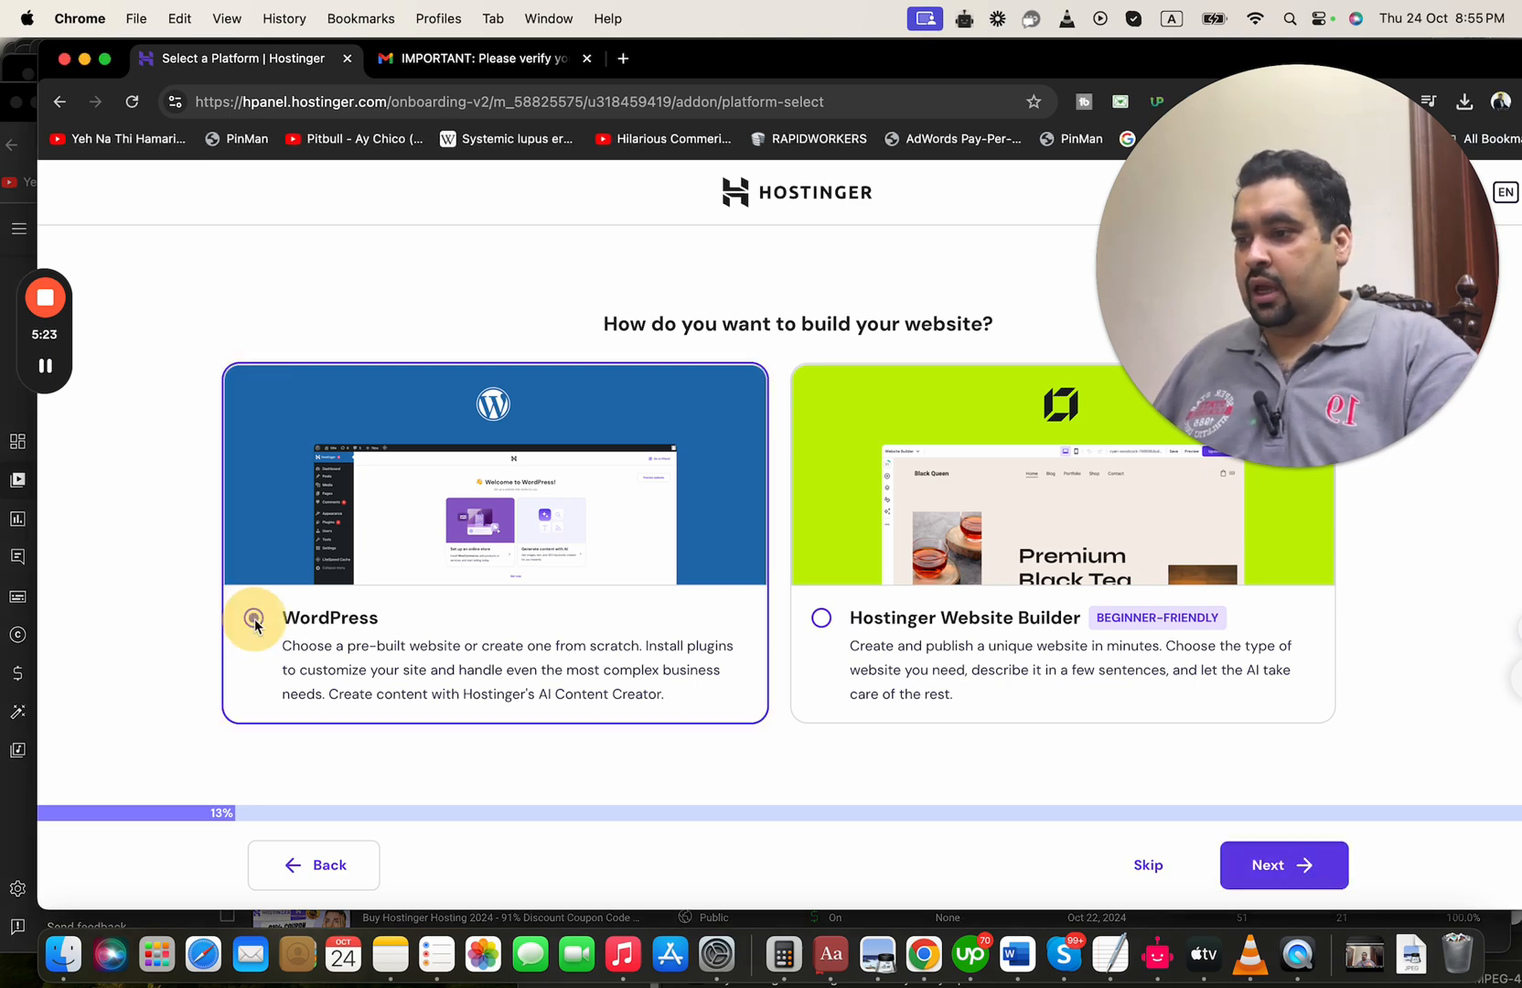
left_click(1266, 865)
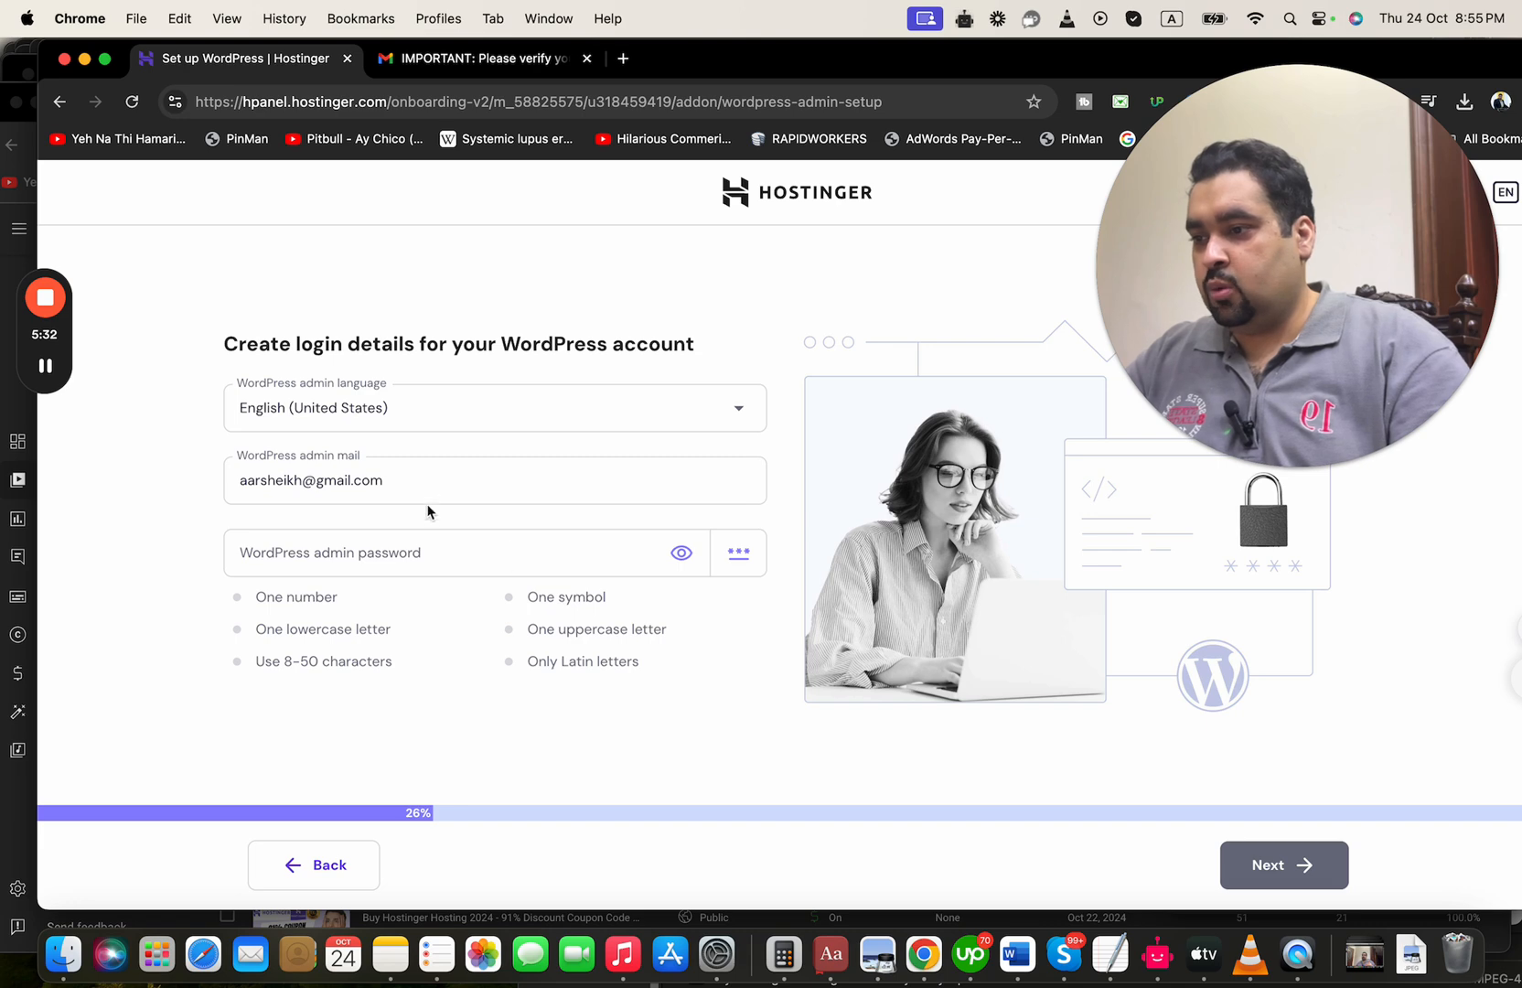
left_click(46, 366)
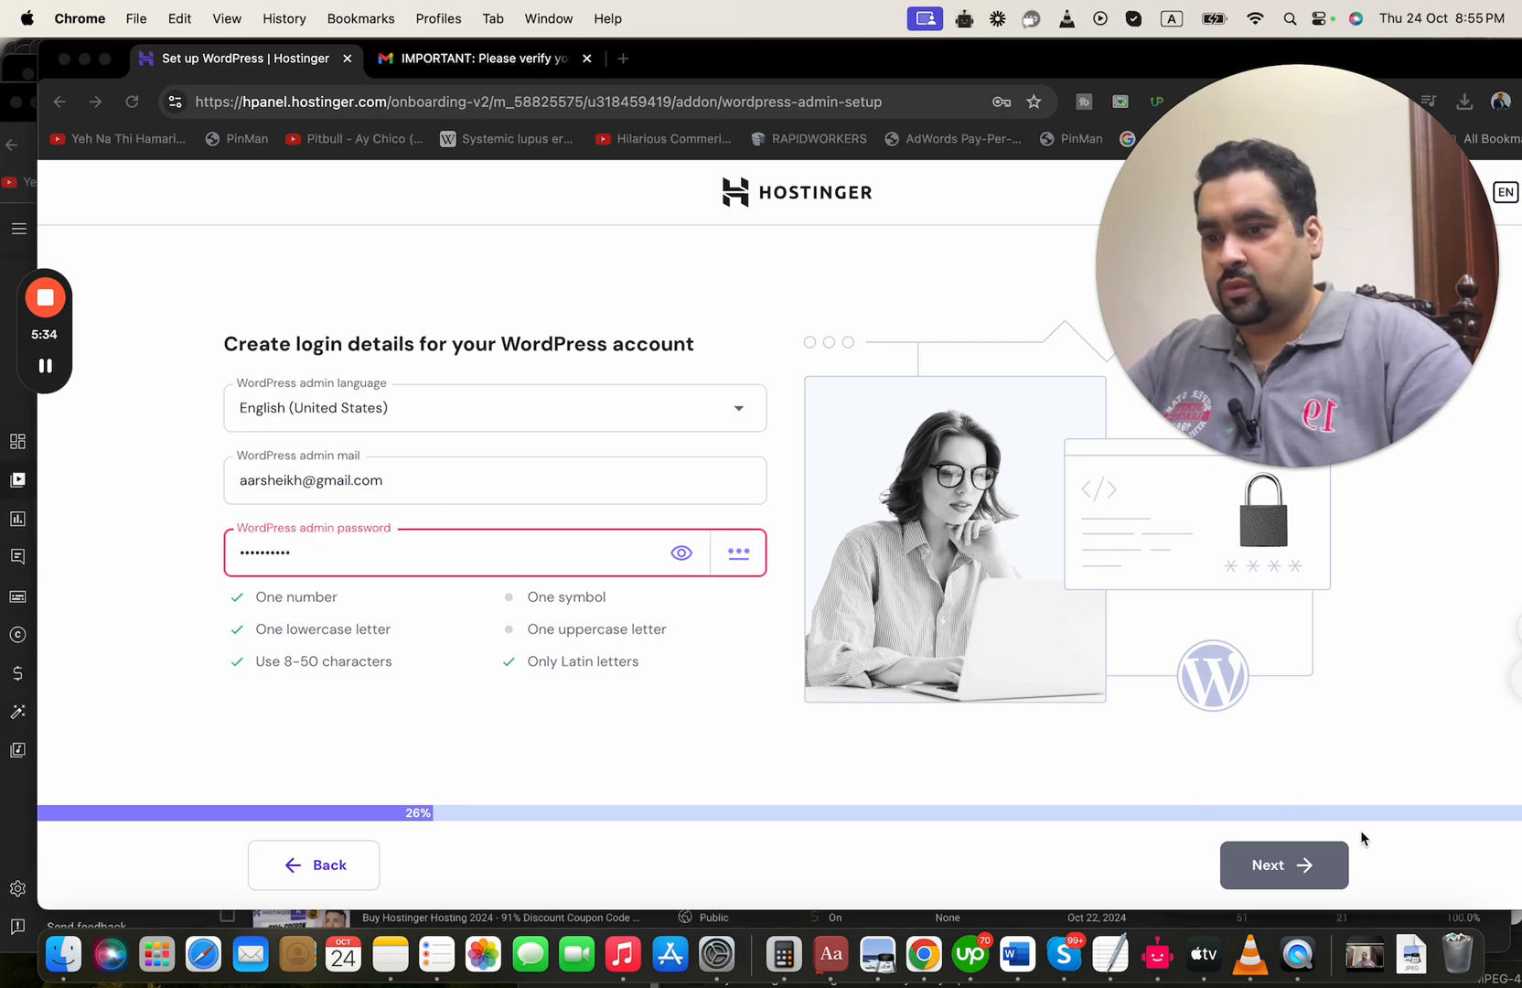
left_click(1285, 867)
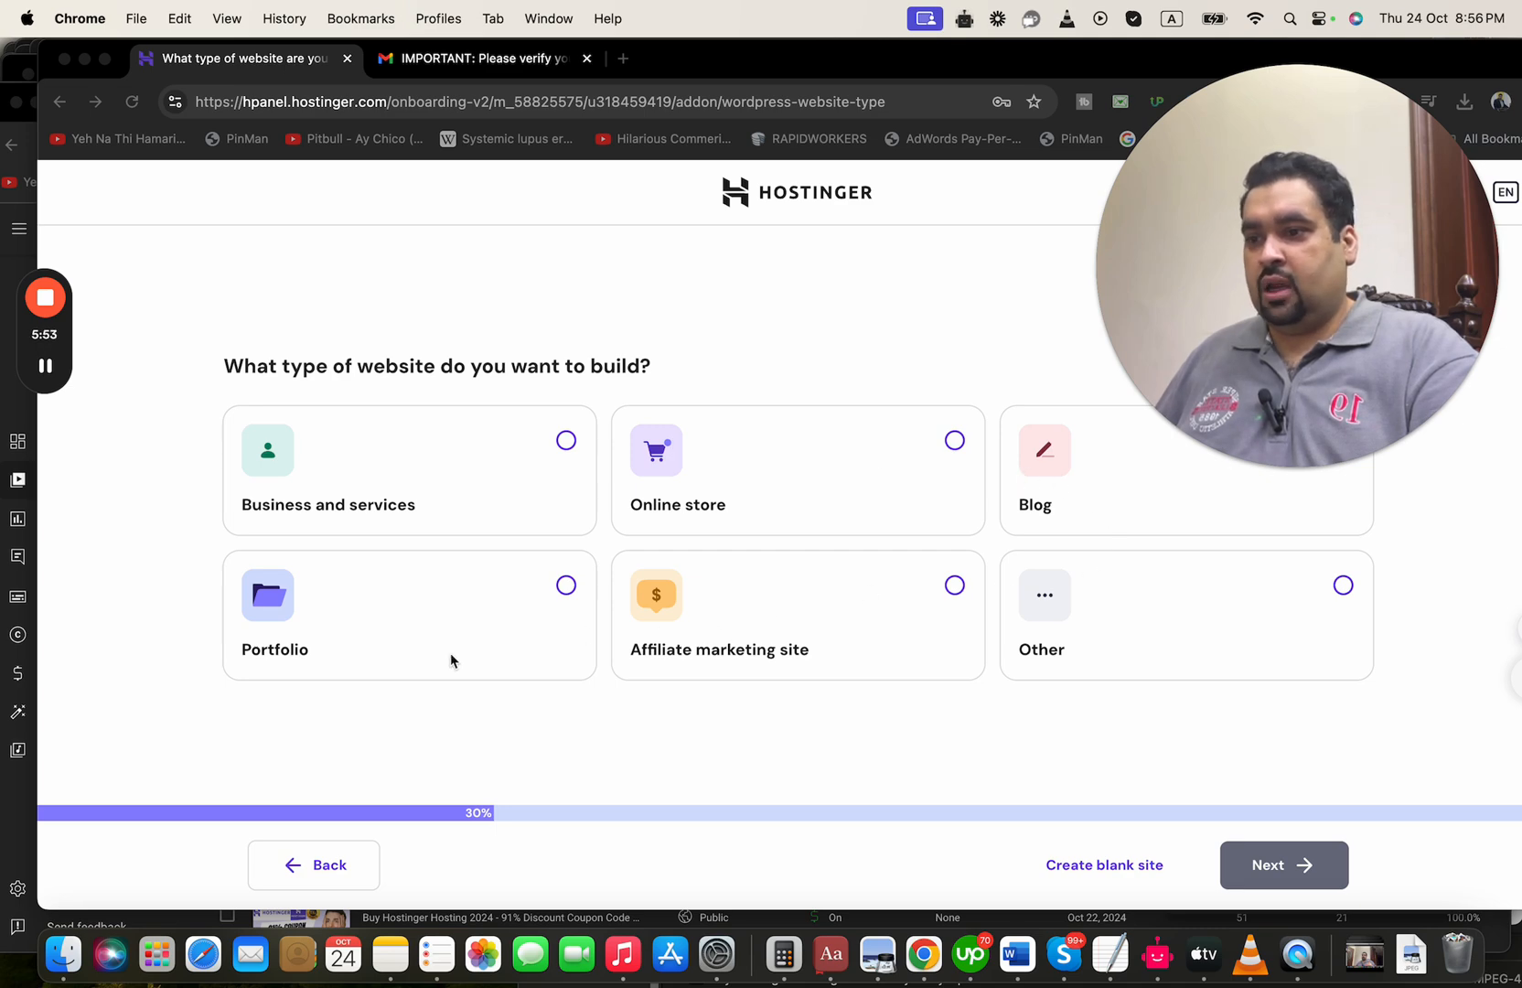
Set the website type to Online store and select the "Beauty Pronounced" pre-built template
left_click(955, 442)
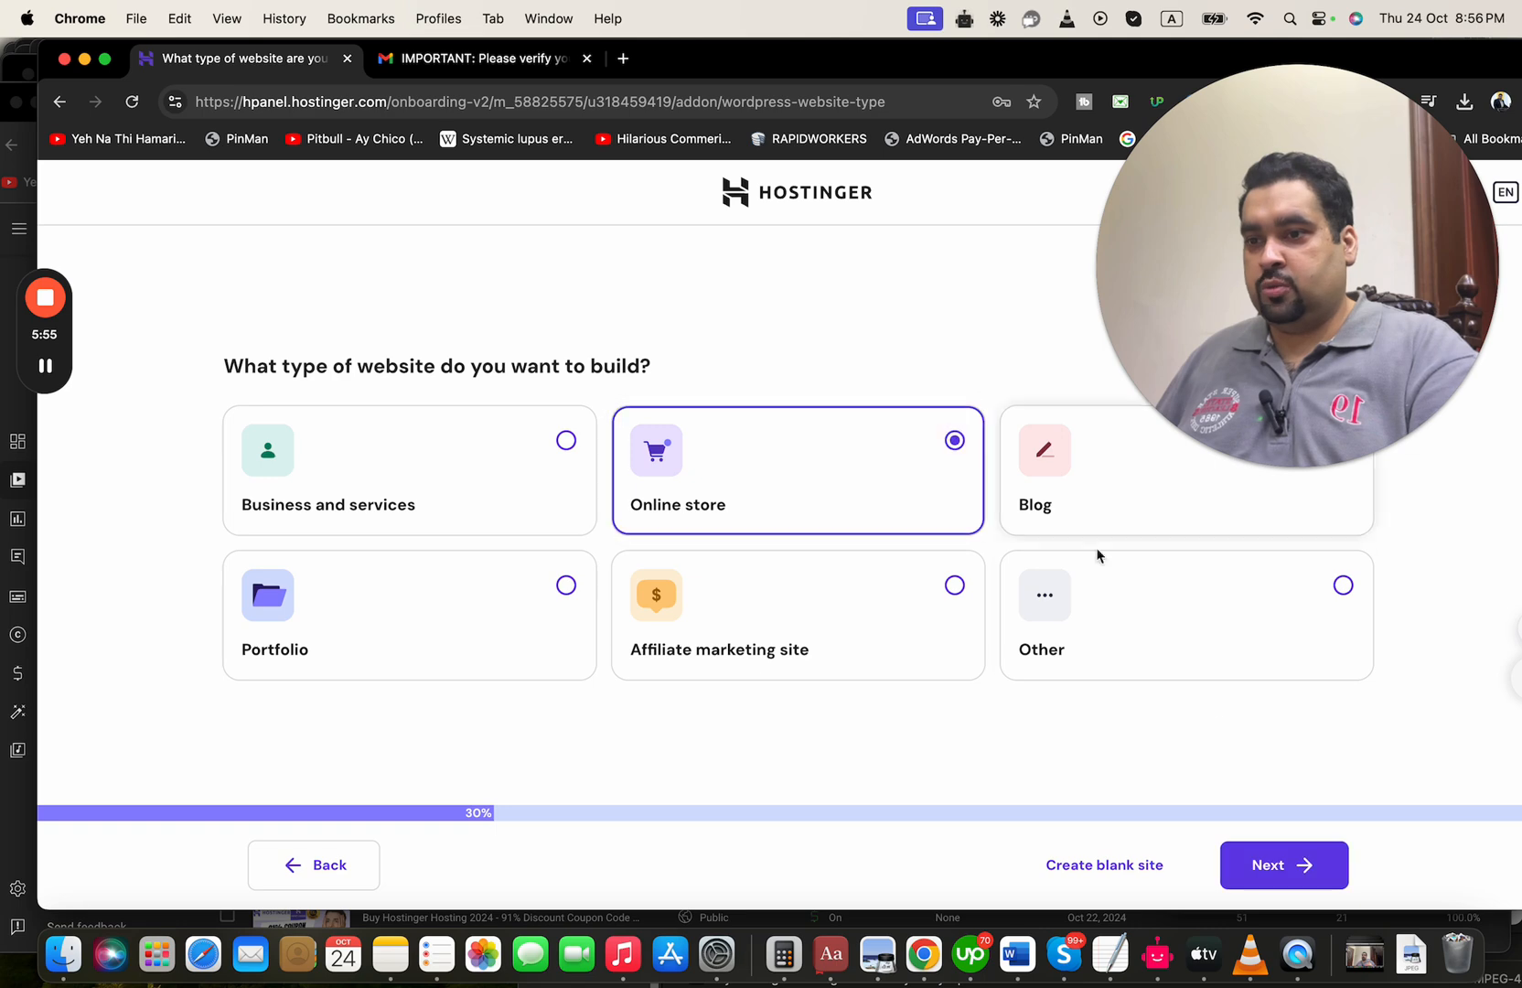
left_click(1282, 865)
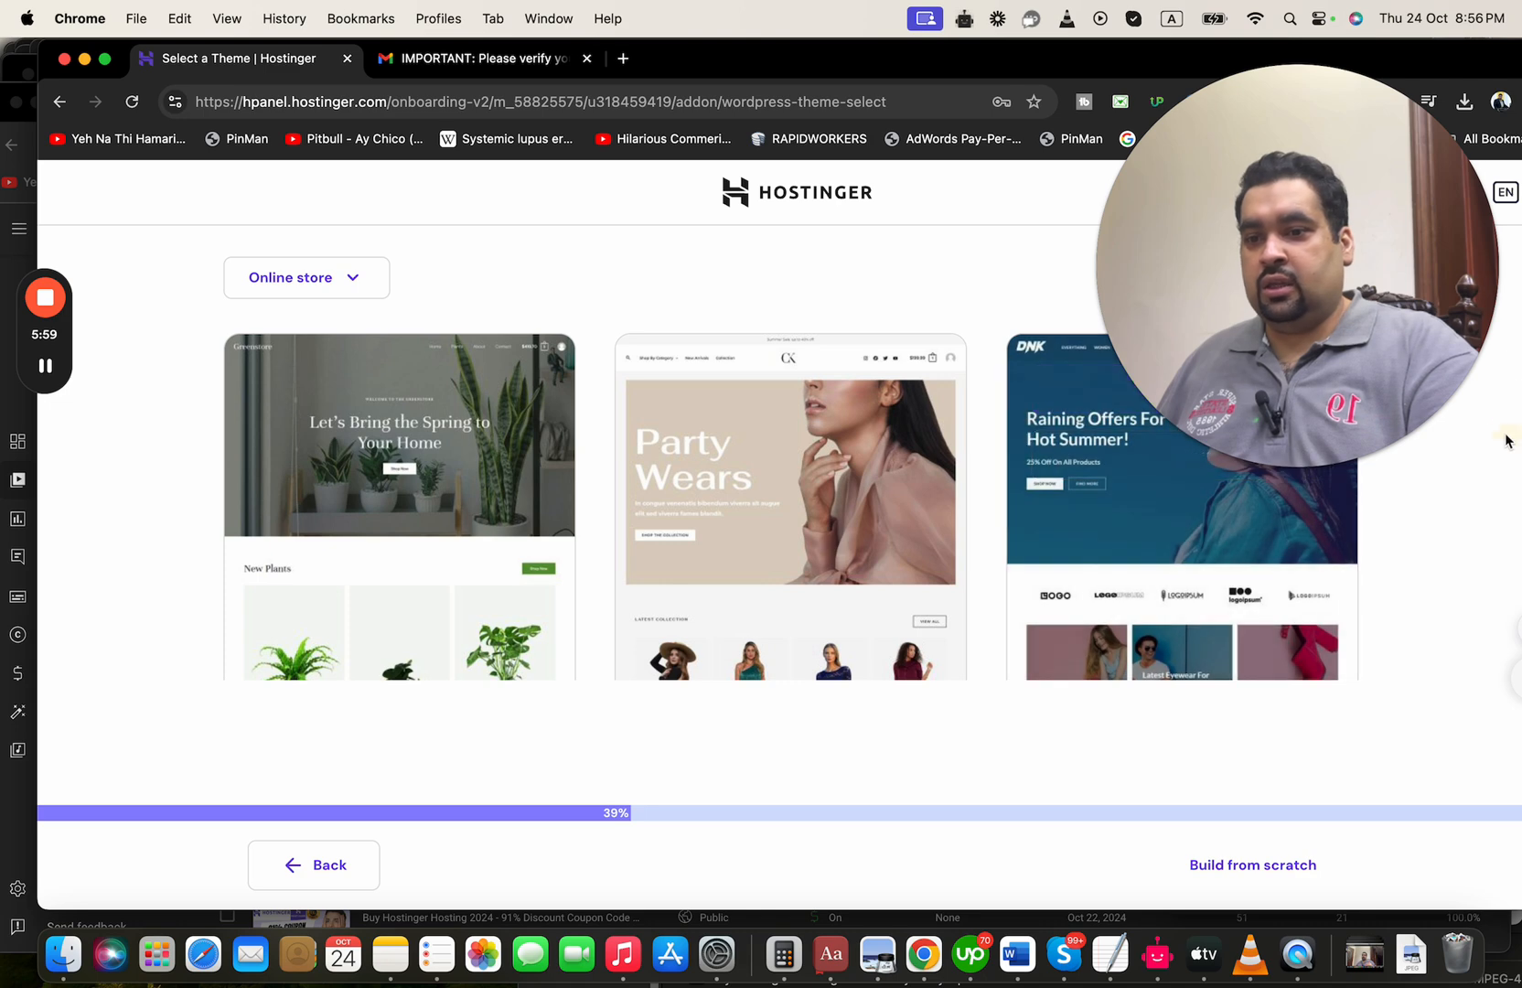
left_click_drag(1445, 276, 1123, 292)
left_click_drag(1370, 368, 1361, 460)
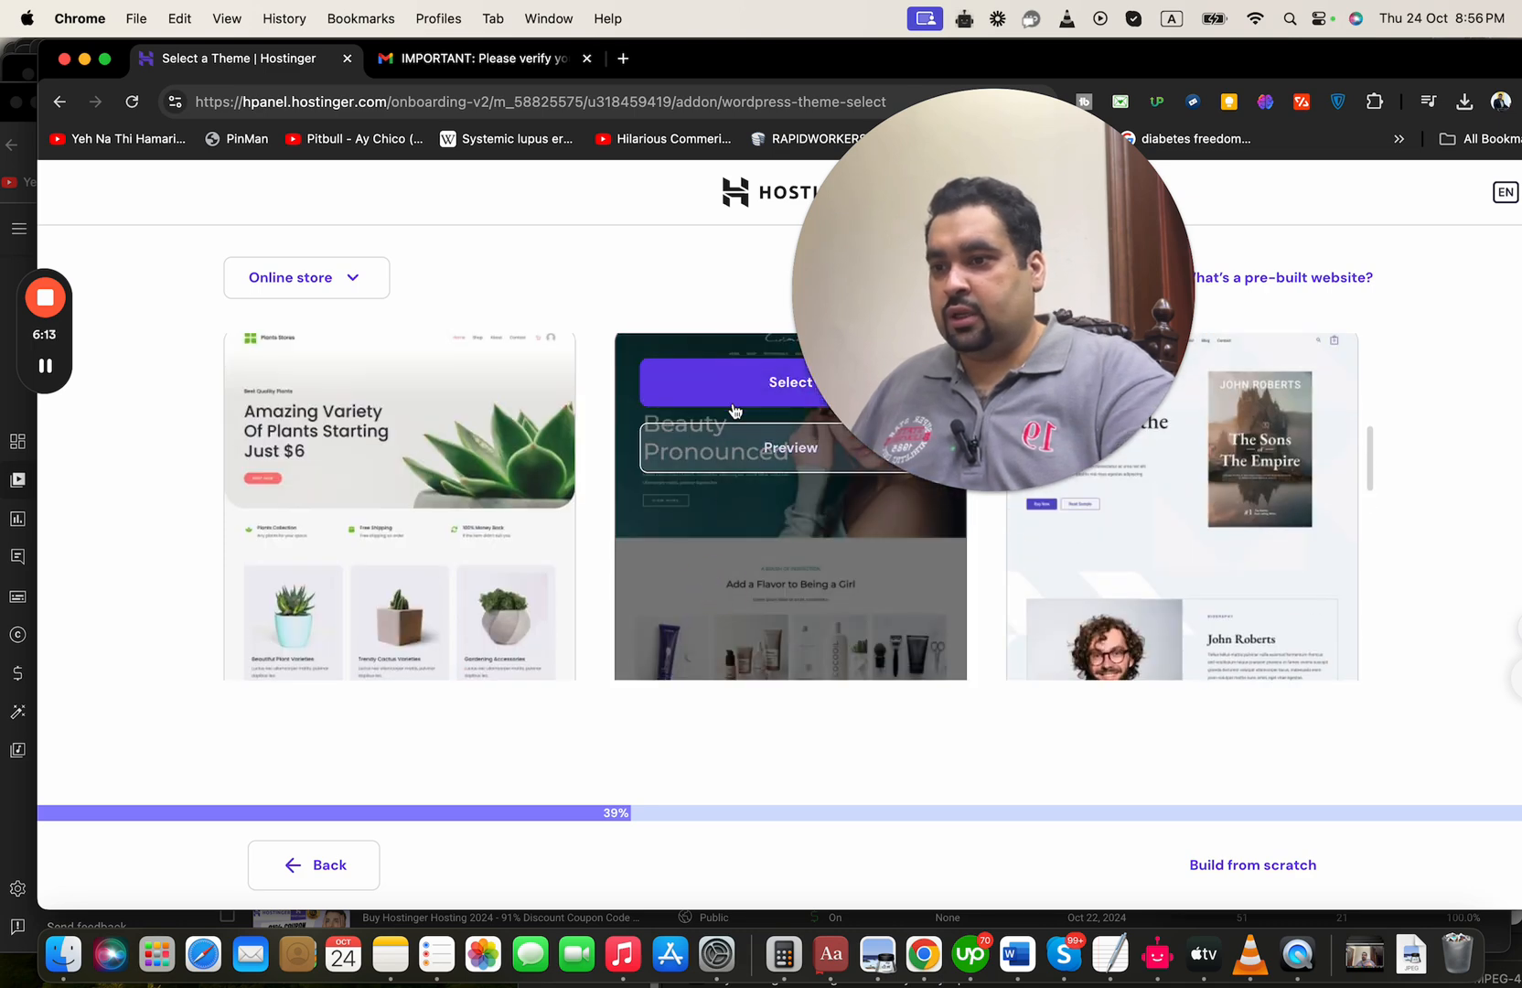
left_click(733, 389)
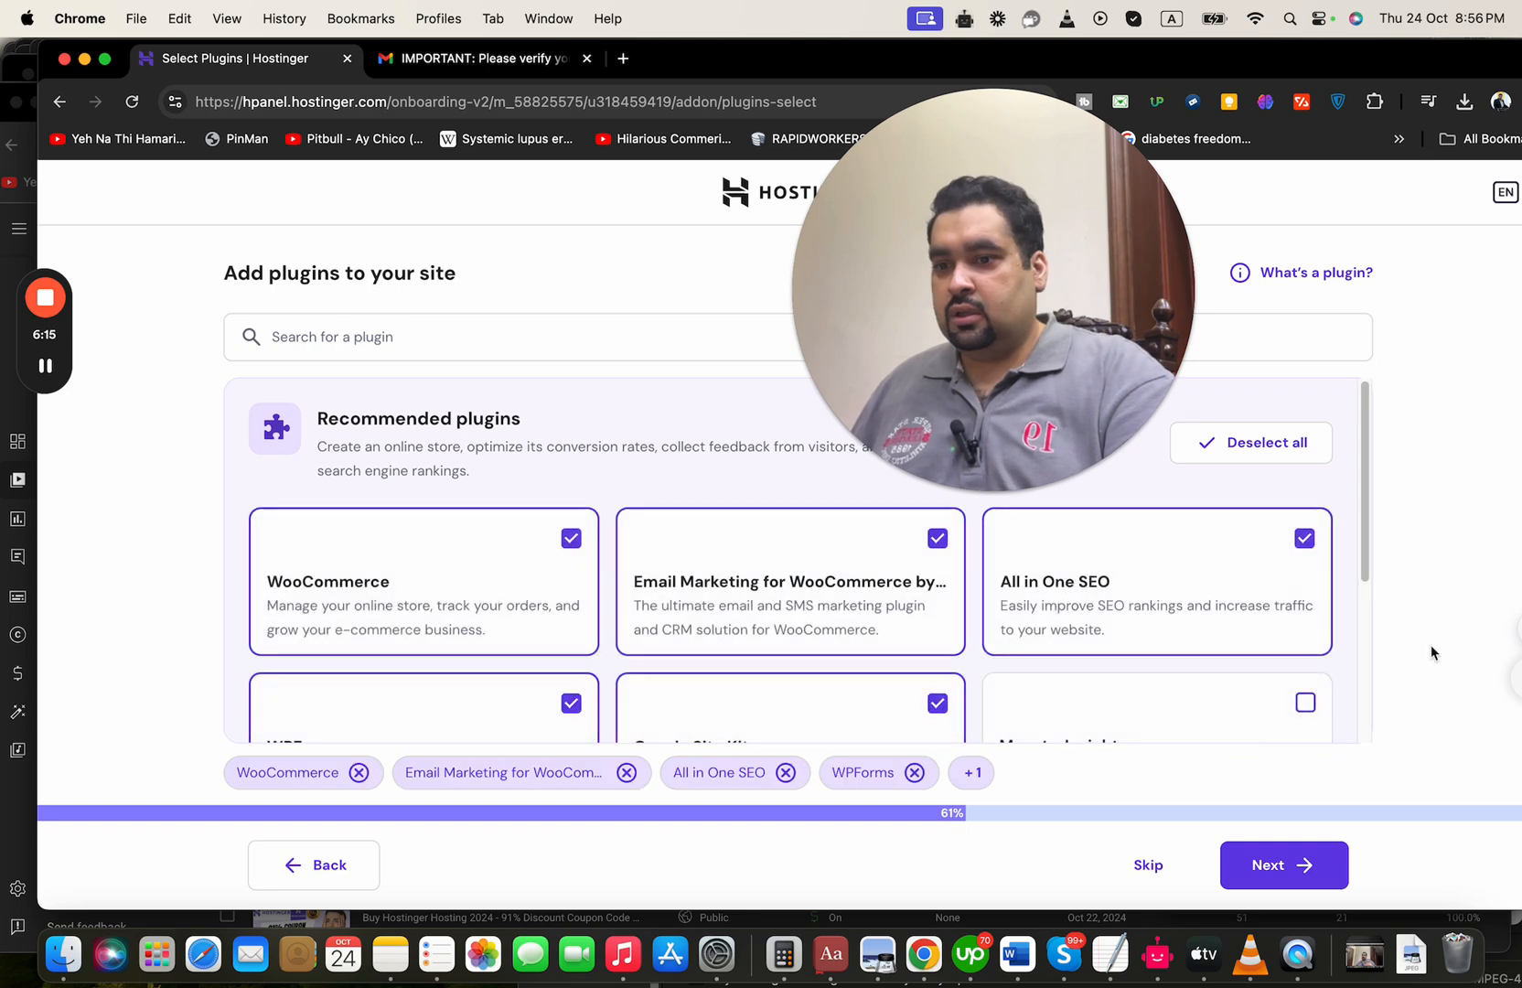
Review the recommended plugins and accept the preselected set, including WooCommerce, All in One SEO, WPForms and Google Site Kit
left_click(1432, 596)
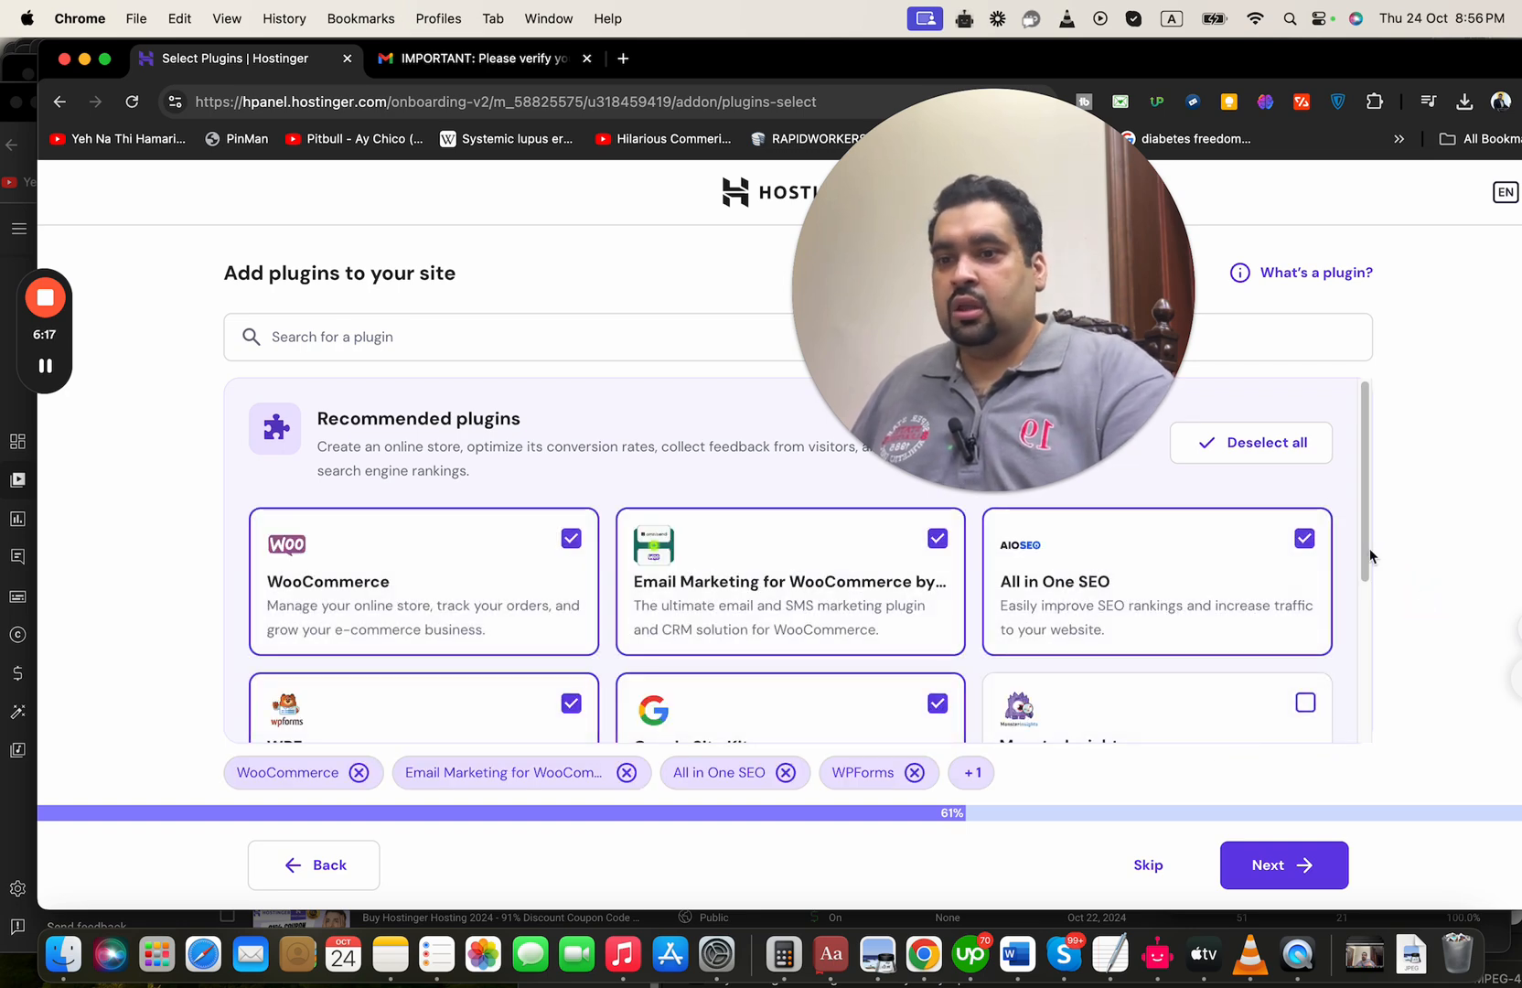
mouse_move(1361, 508)
left_mouse_down()
mouse_move(1371, 663)
mouse_move(1369, 502)
mouse_move(1369, 523)
left_mouse_up()
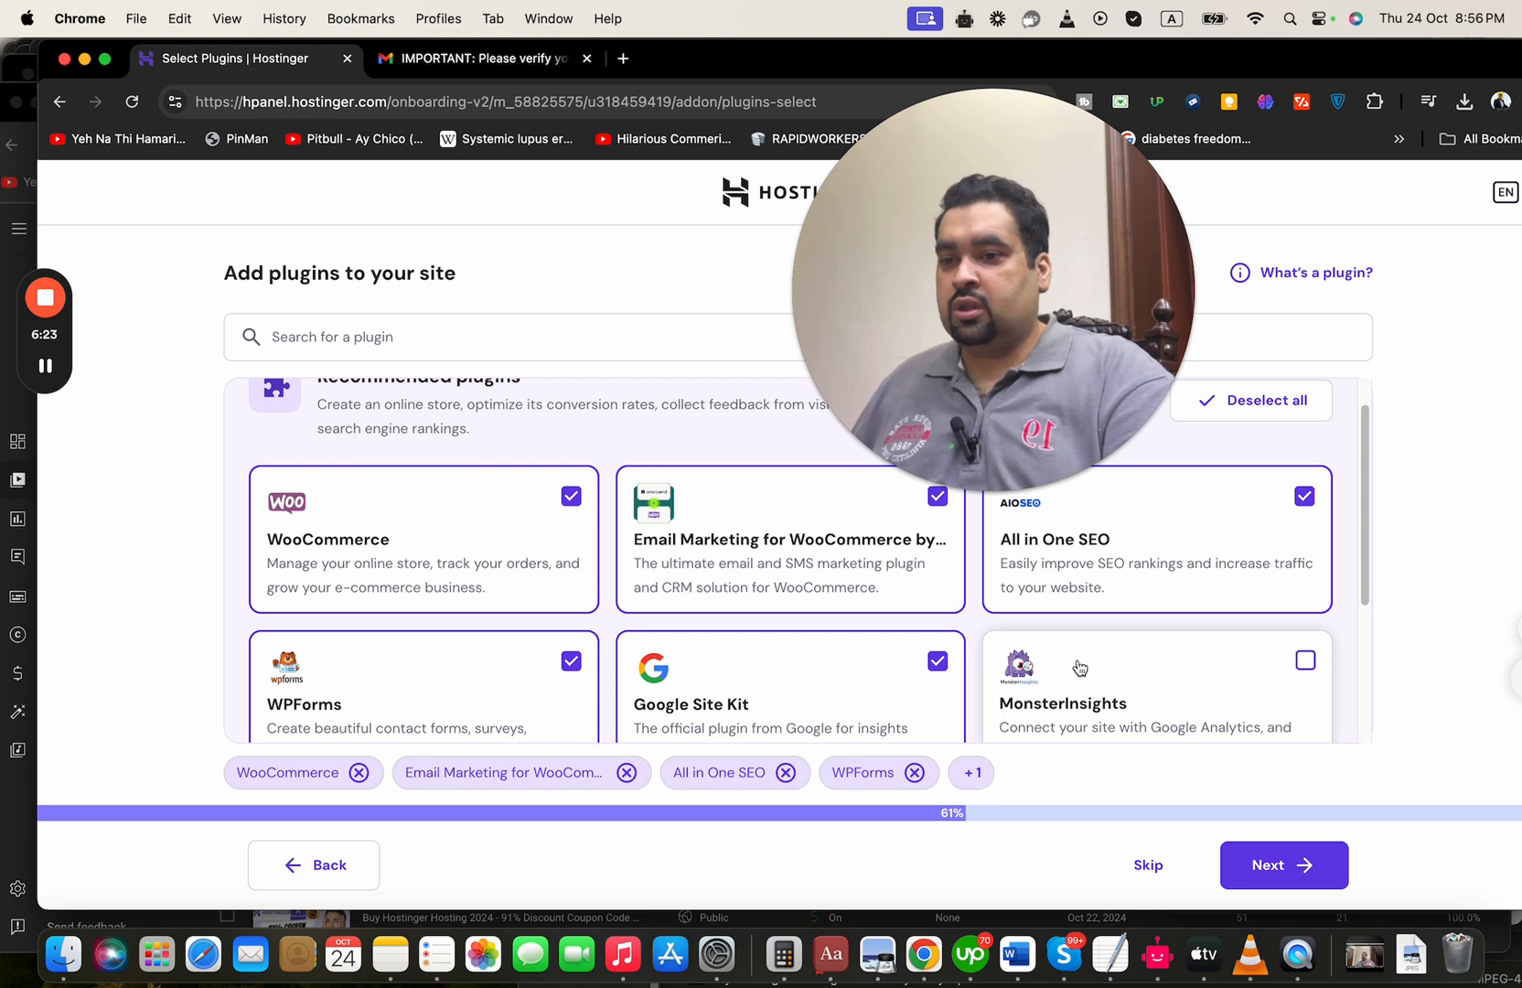
left_click_drag(988, 489, 1291, 434)
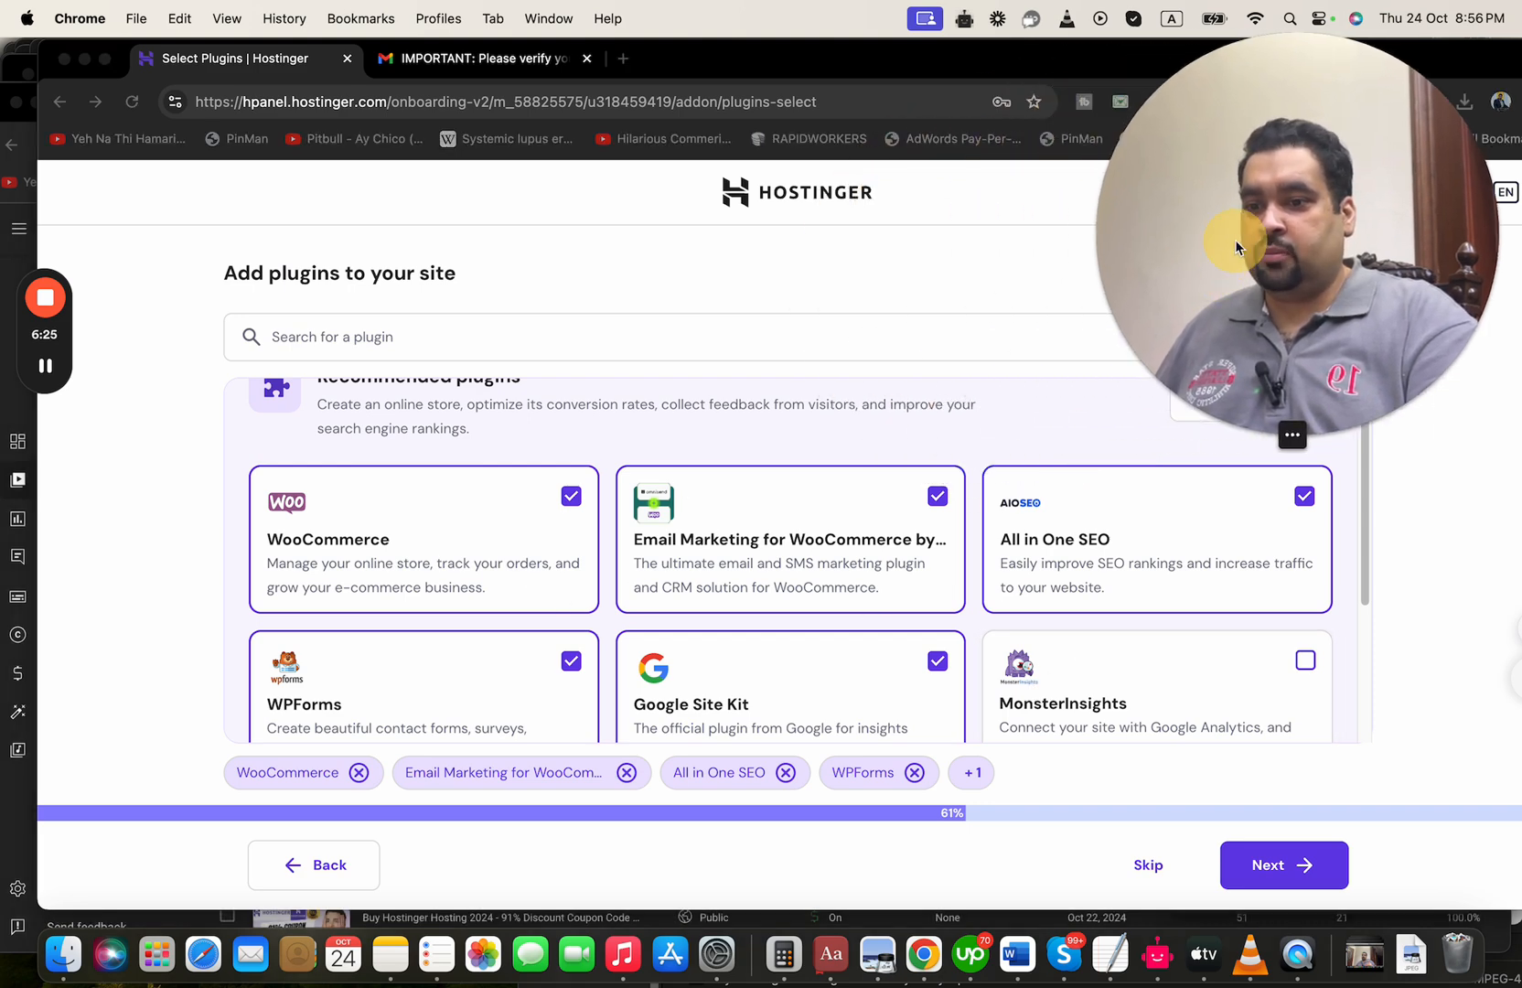
left_click(1293, 861)
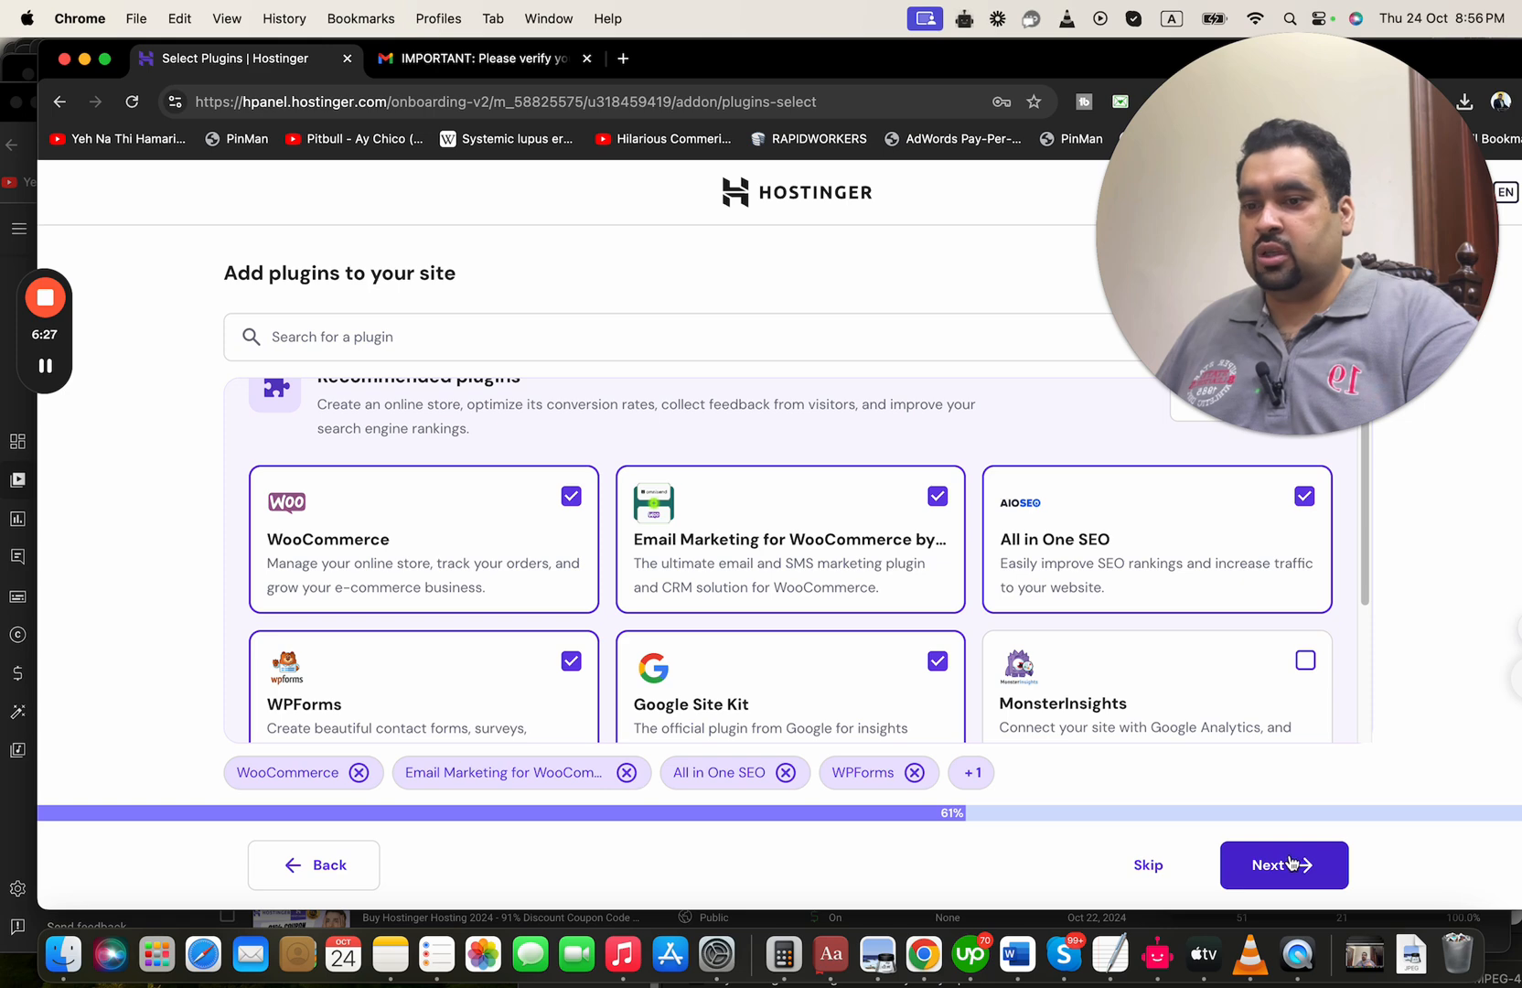
left_click(1284, 865)
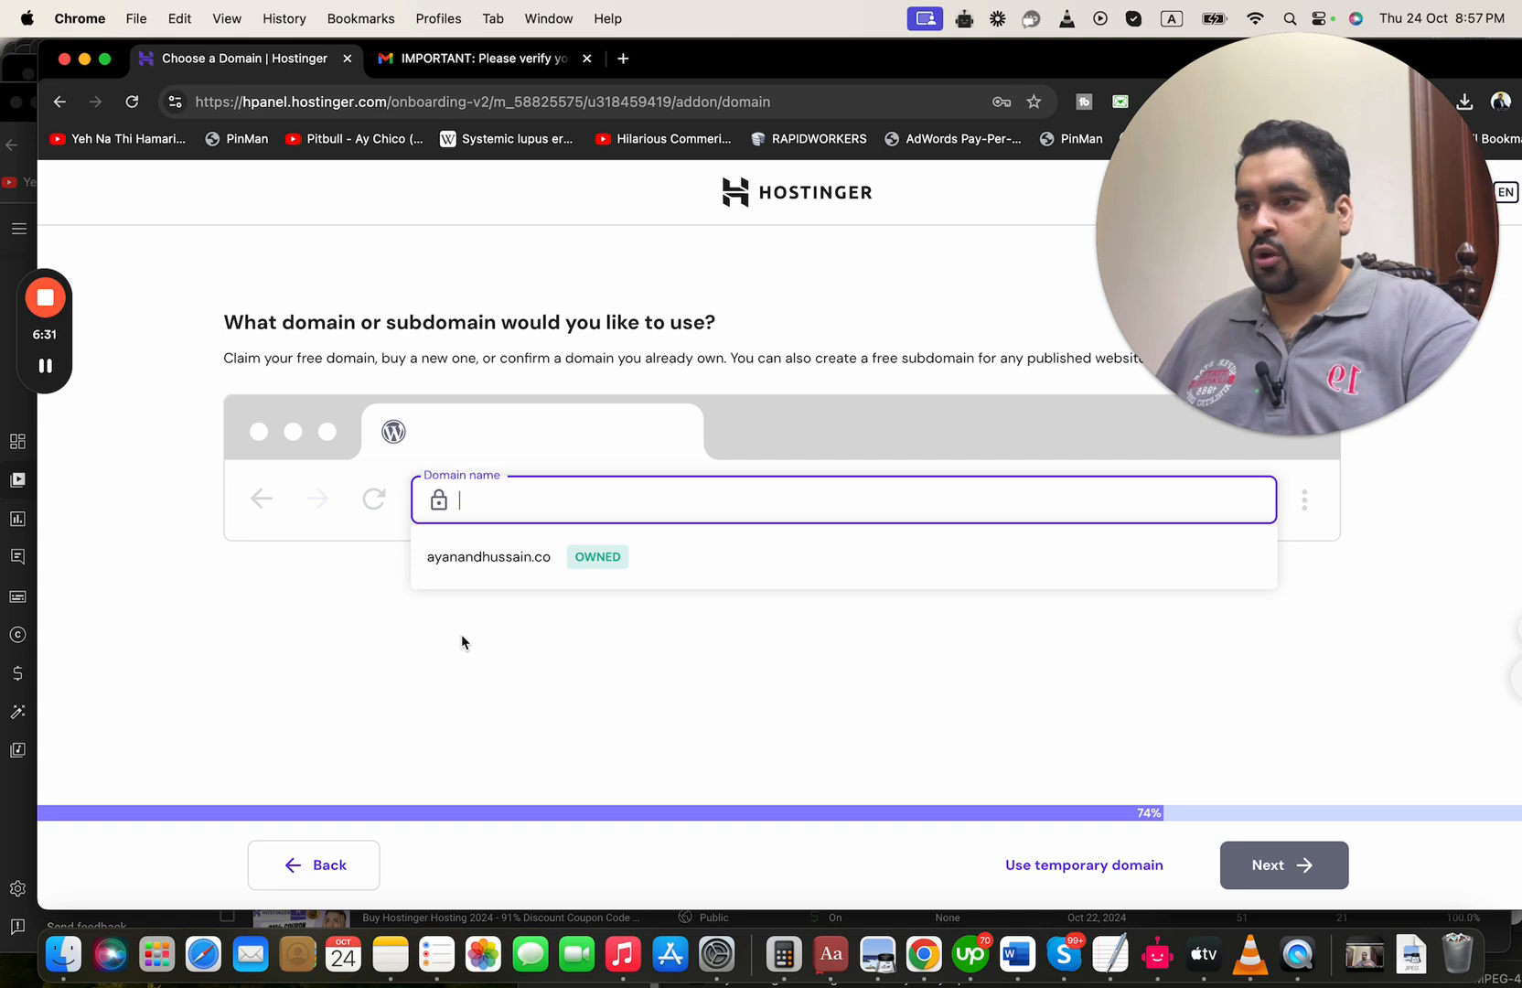
Choose the owned domain ayanandhussain.co for the website and start the online store setup in the WordPress onboarding
left_click(484, 558)
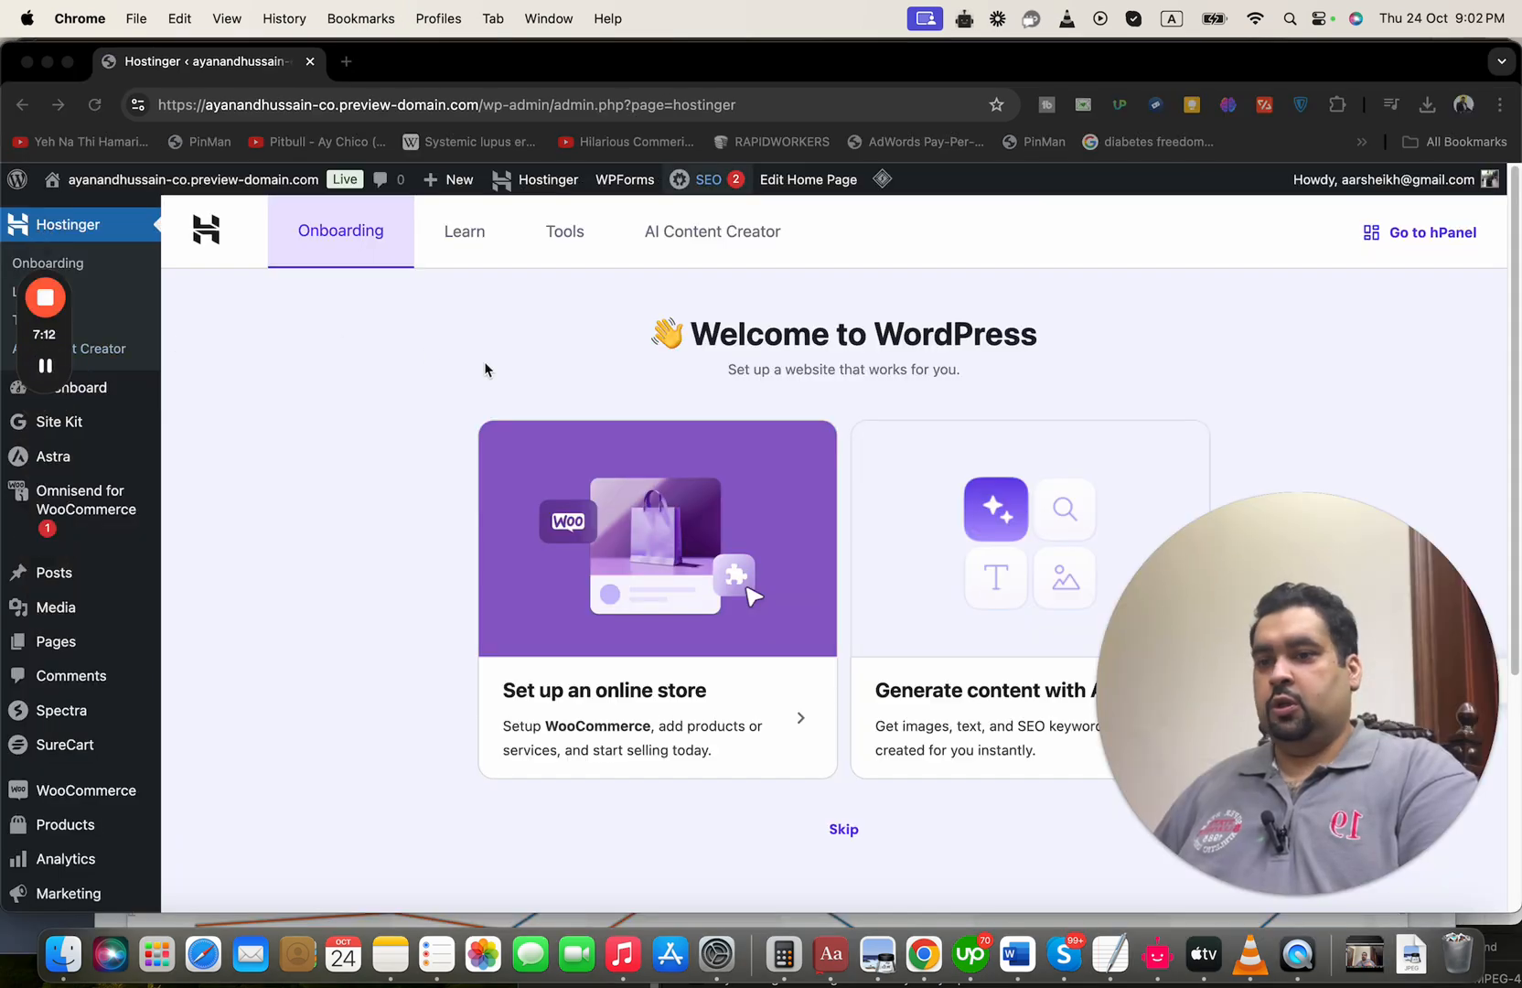
scroll(1322, 330, "down", 3)
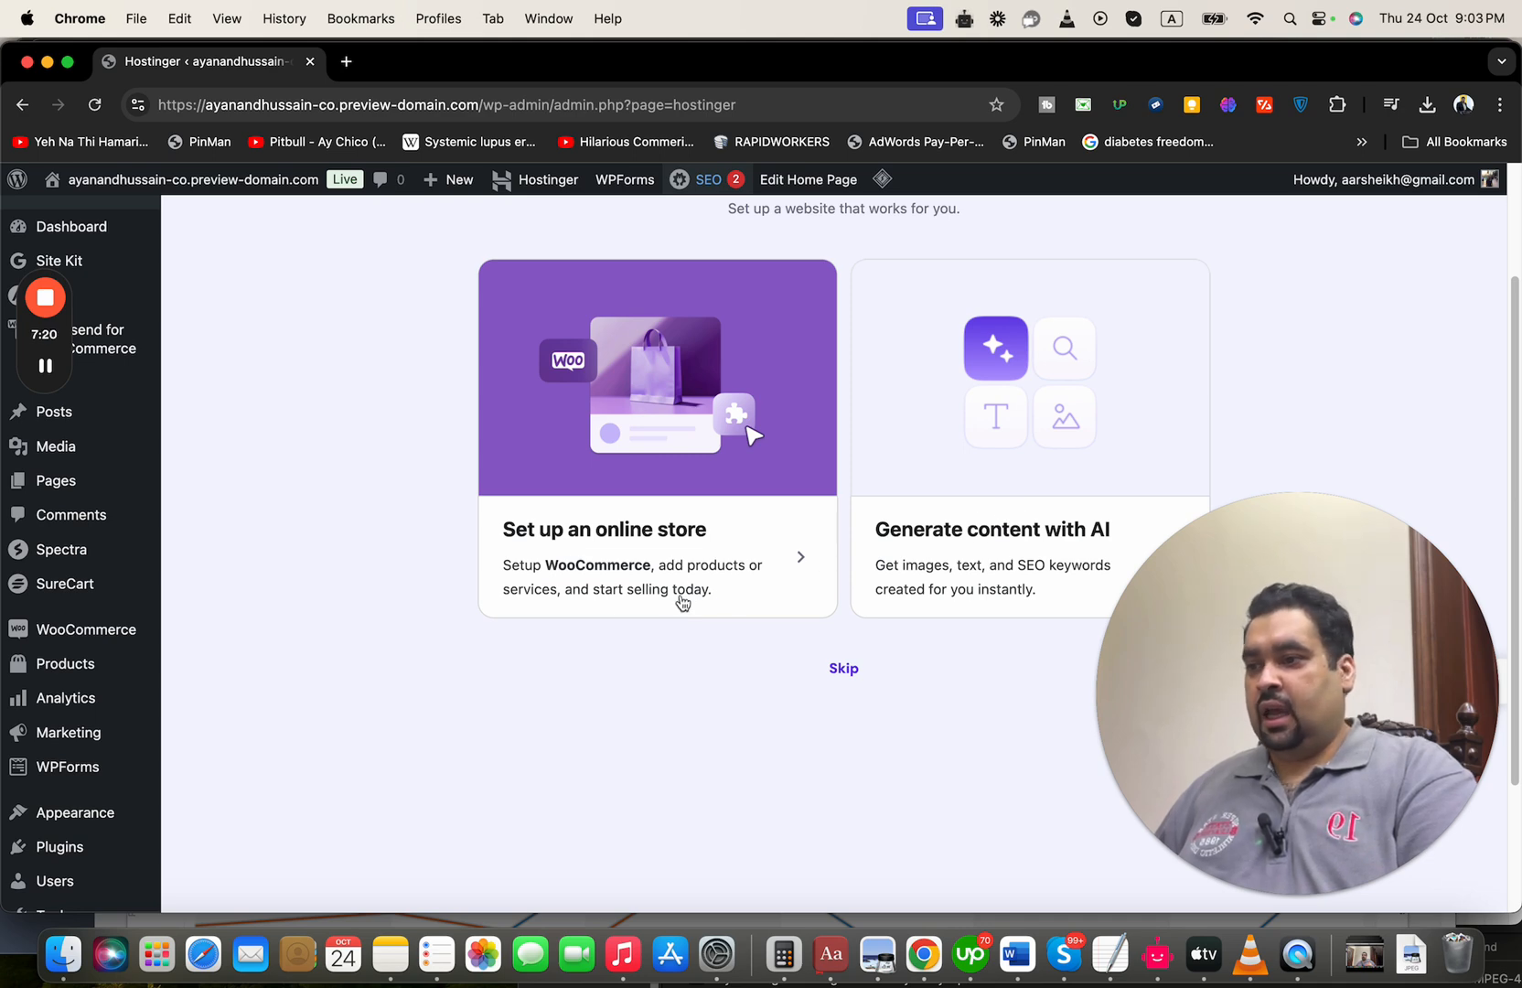
left_click(605, 537)
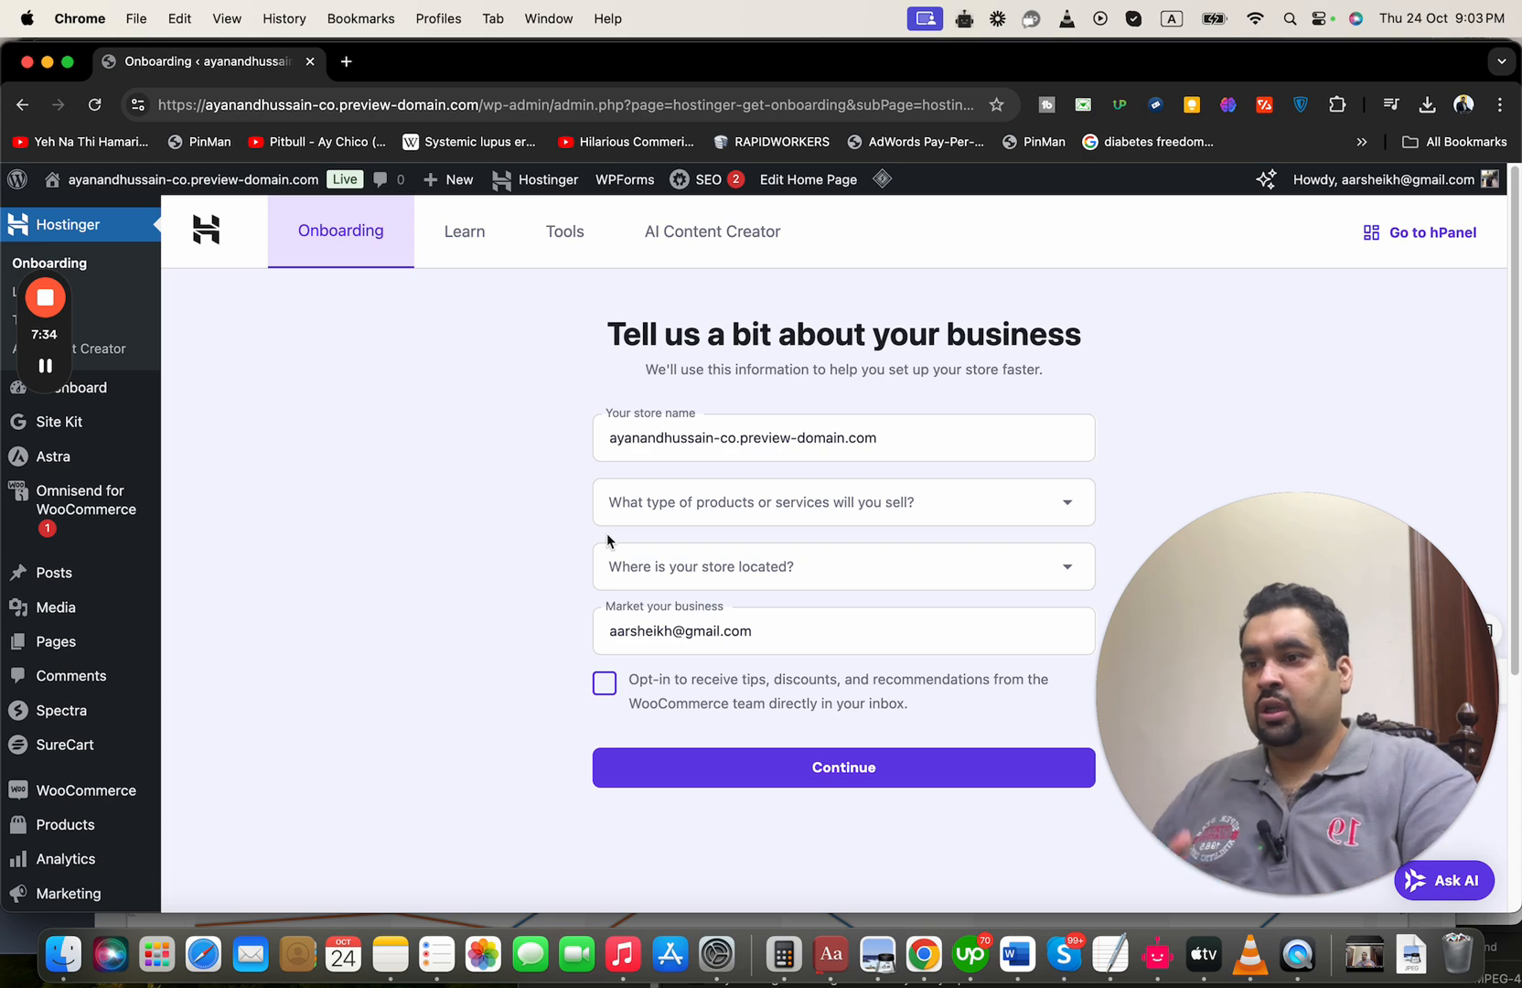
Submit the business details with product type Clothing and accessories and store location United States (US) - Arizona
left_click(873, 510)
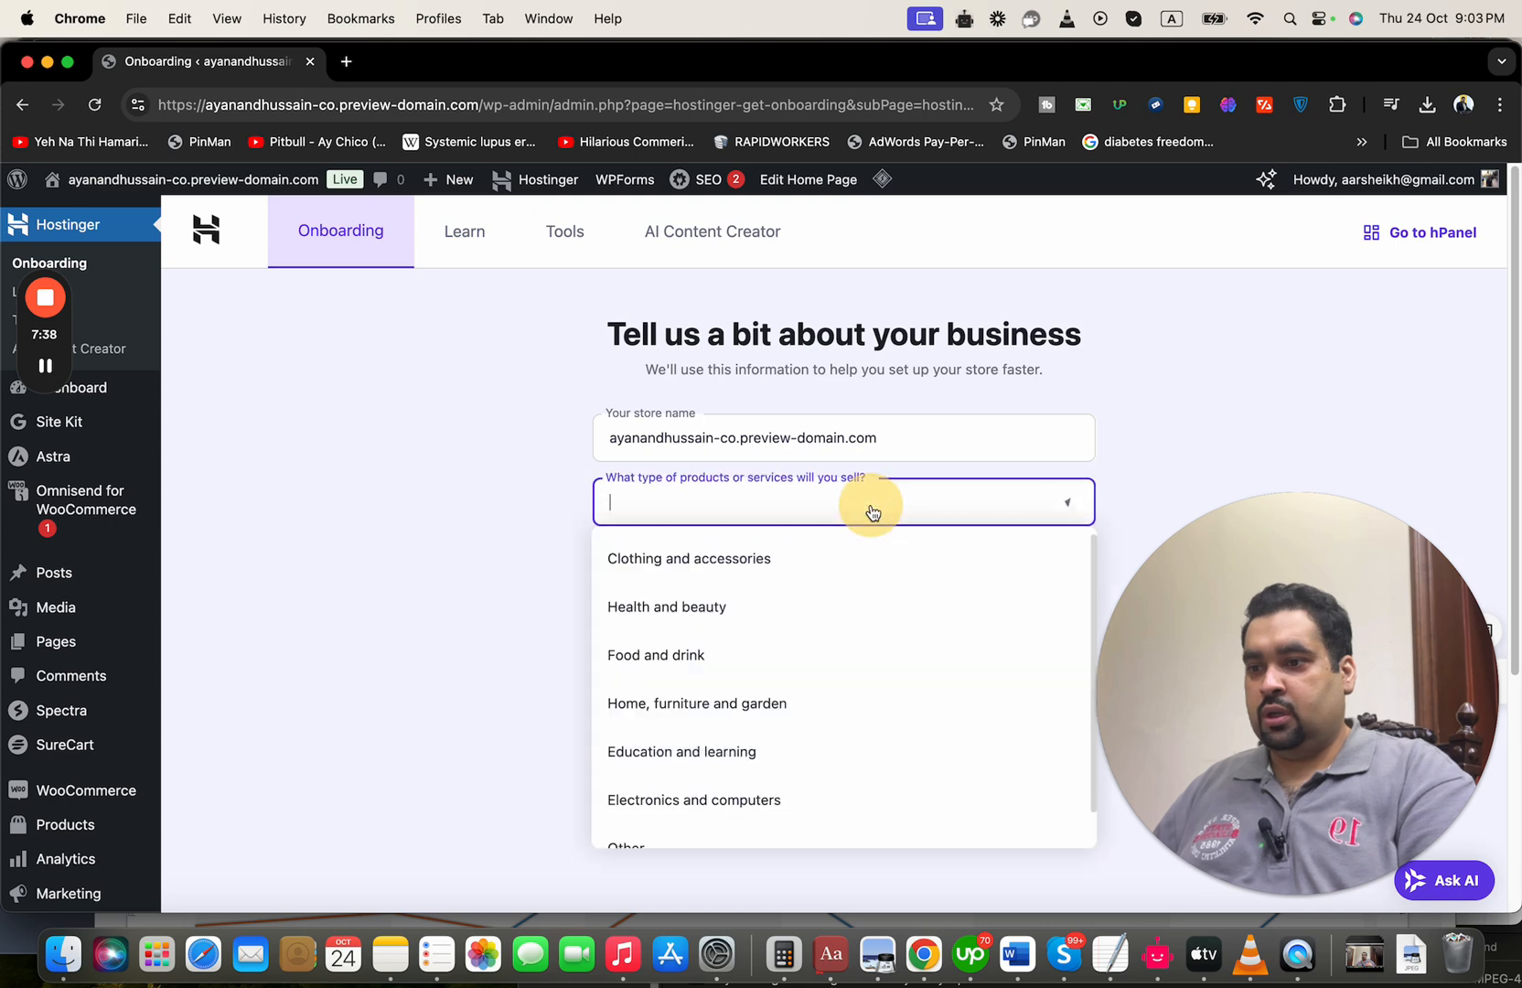
left_click(892, 558)
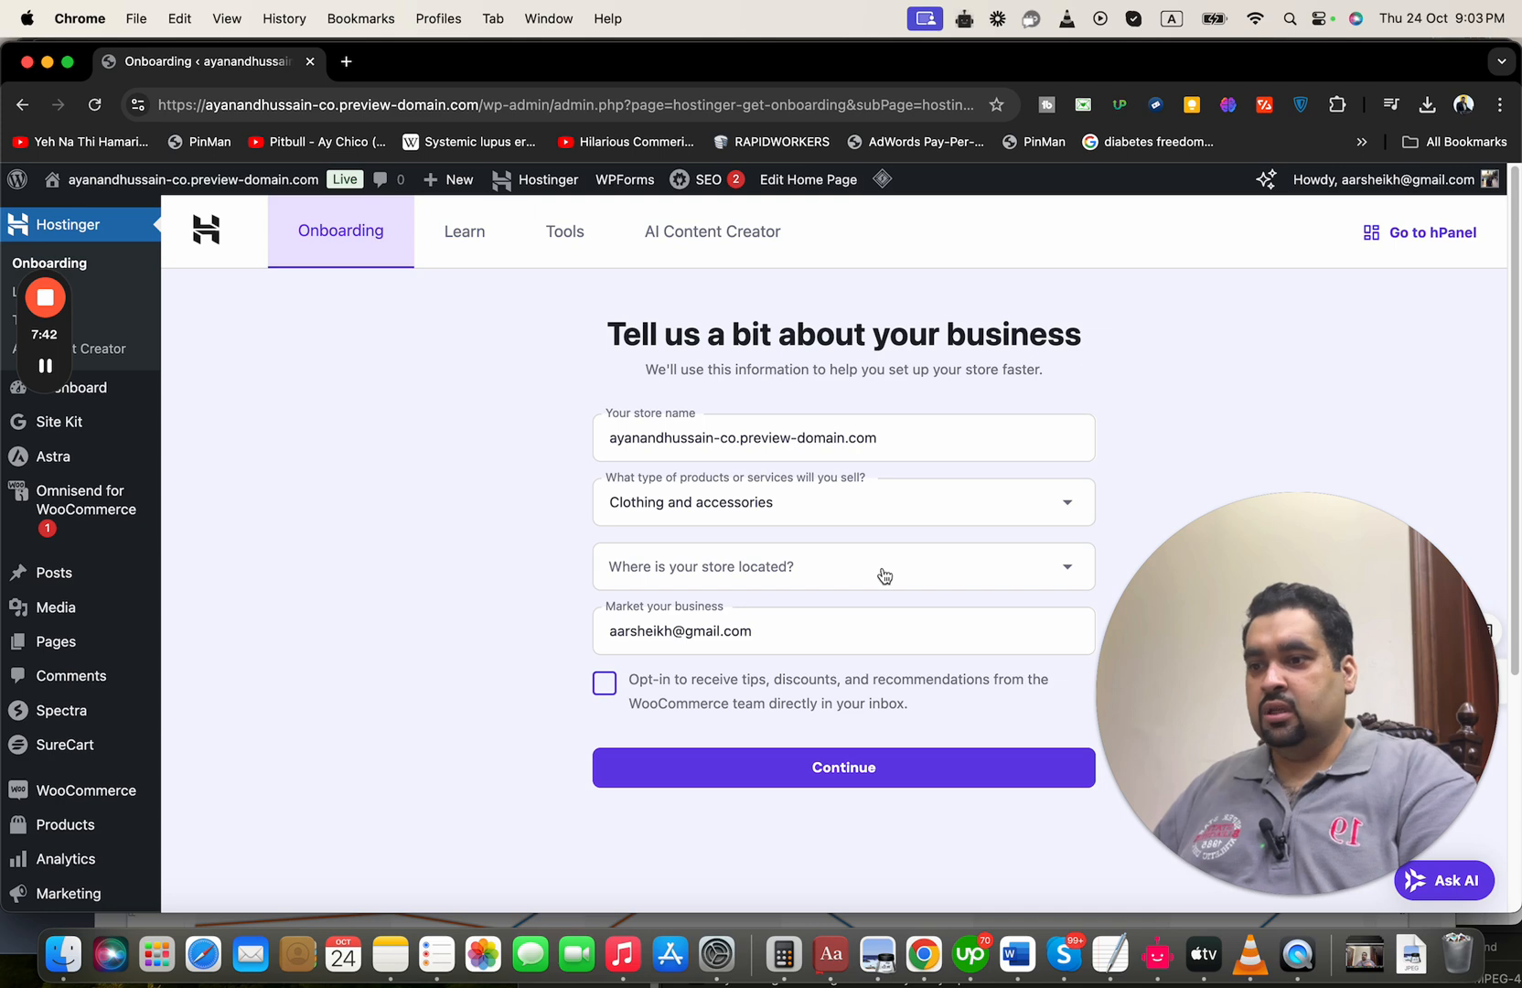
left_click(881, 570)
left_click_drag(1294, 600, 1311, 328)
left_click(906, 575)
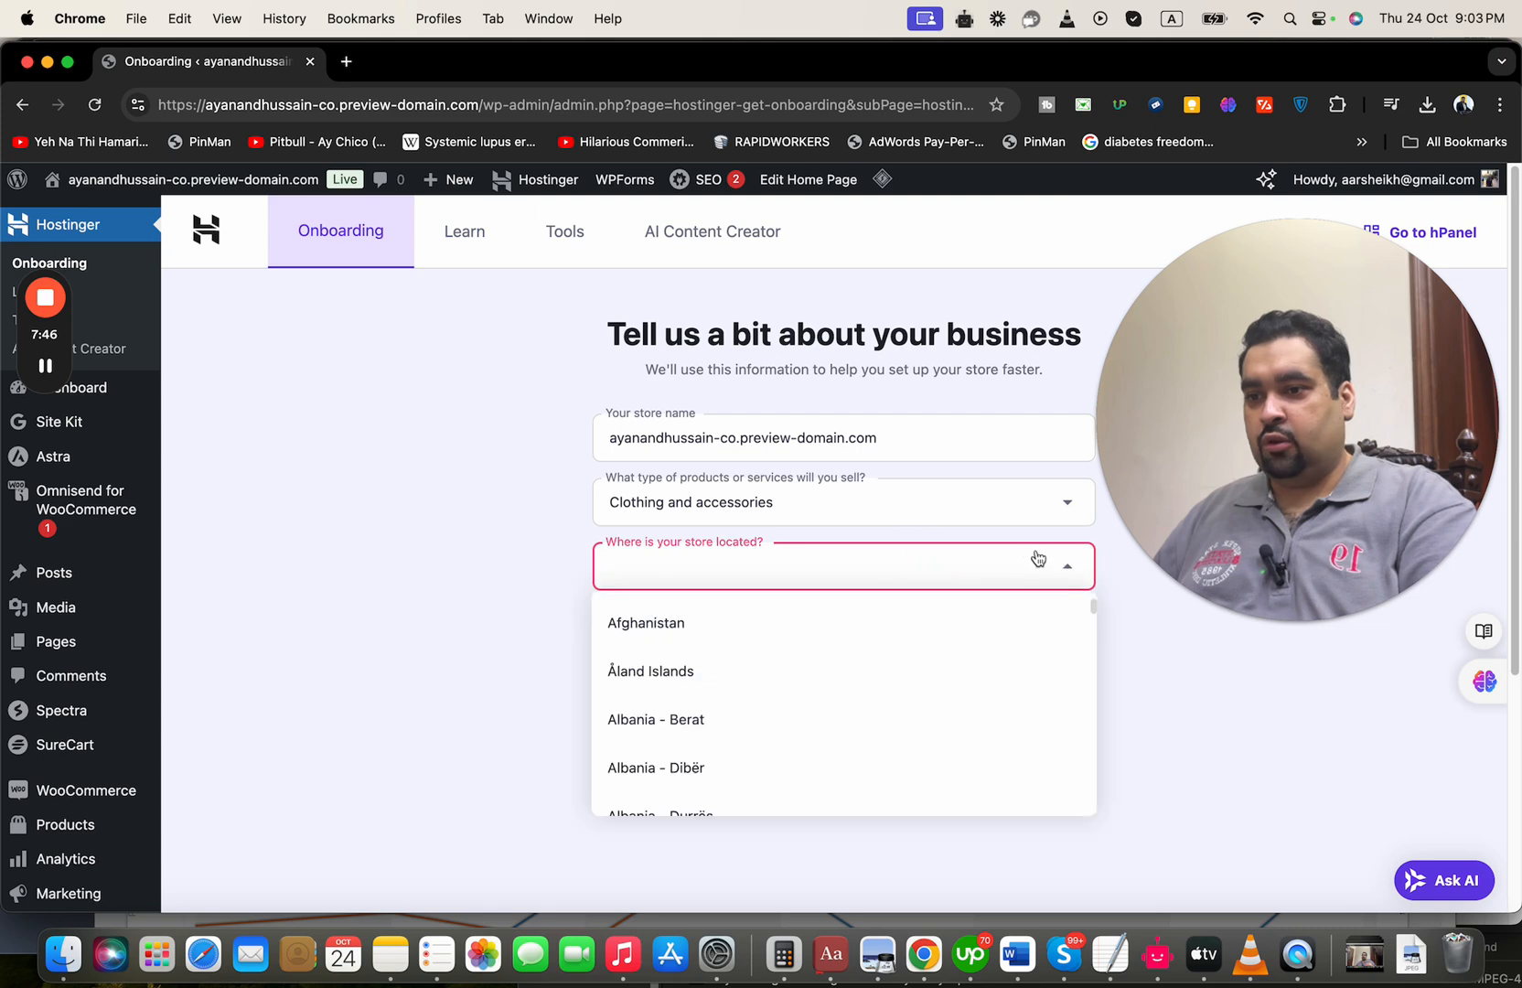
left_click_drag(1094, 606, 1118, 443)
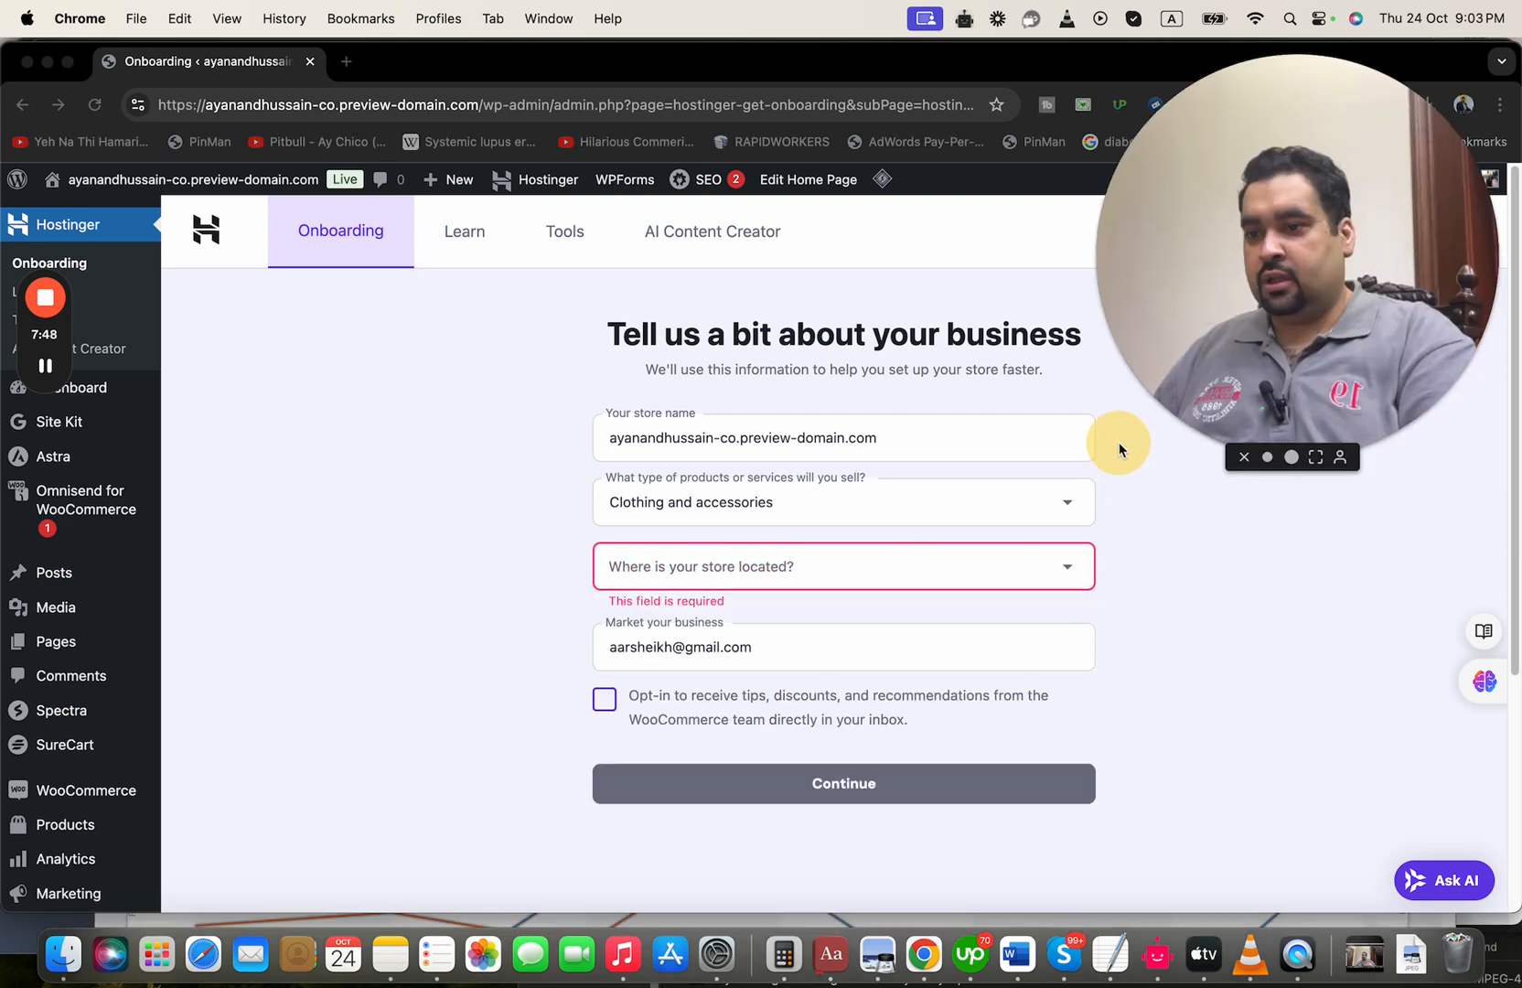
left_click(1016, 572)
type("uni")
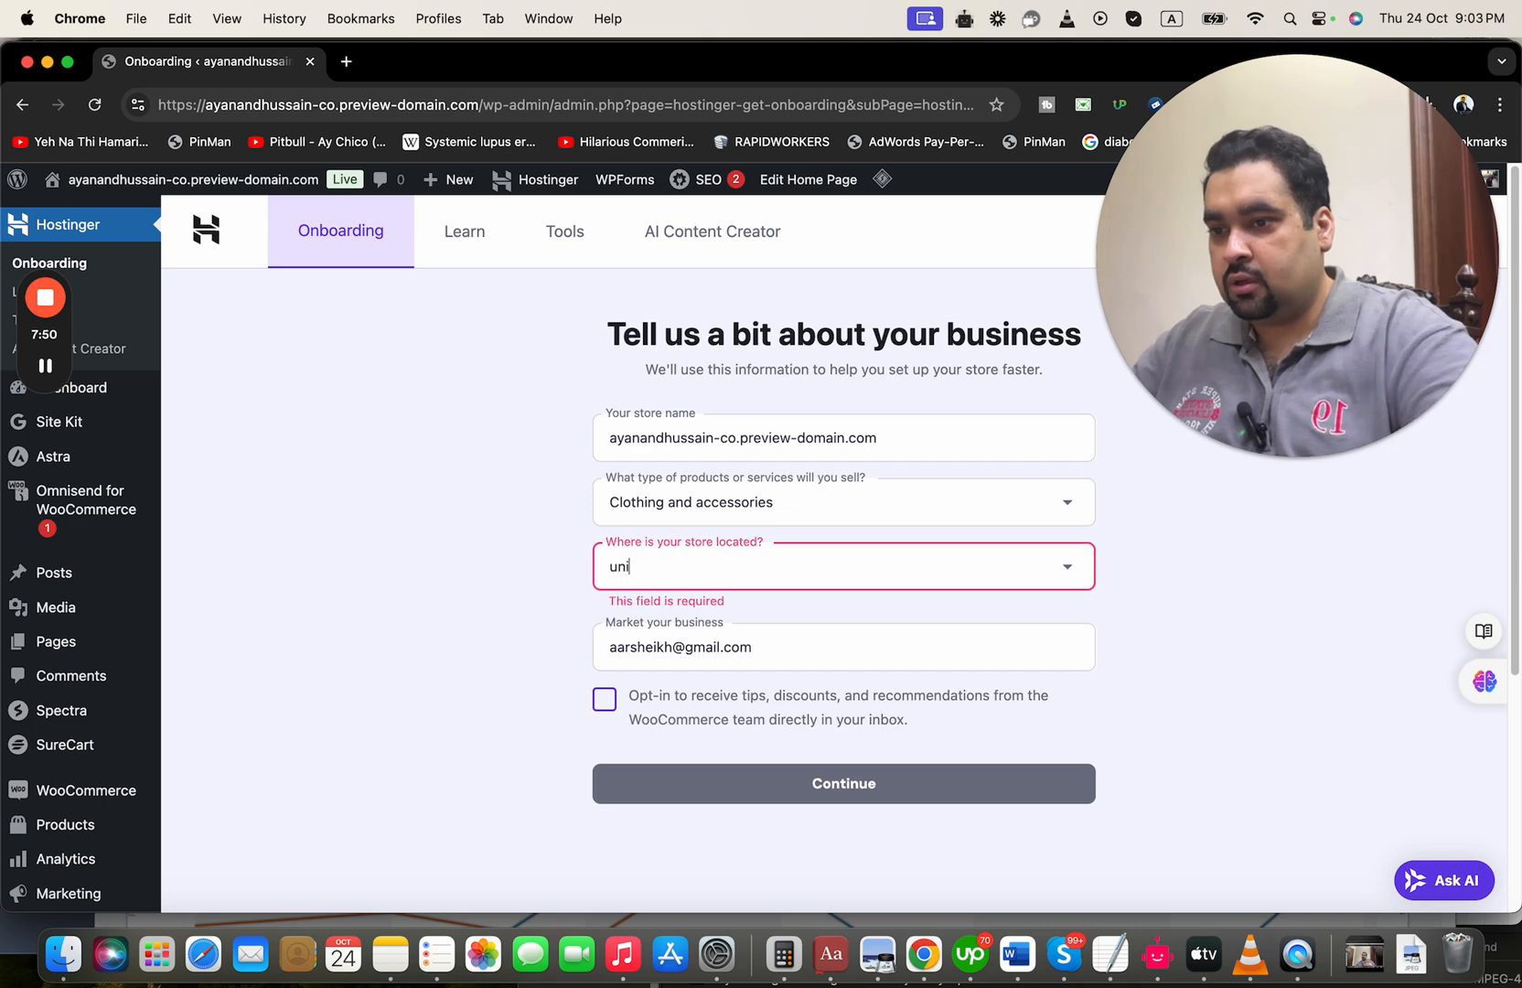
left_click(1069, 569)
mouse_move(1094, 611)
left_mouse_down()
mouse_move(1107, 753)
mouse_move(1117, 634)
left_mouse_up()
left_click(943, 707)
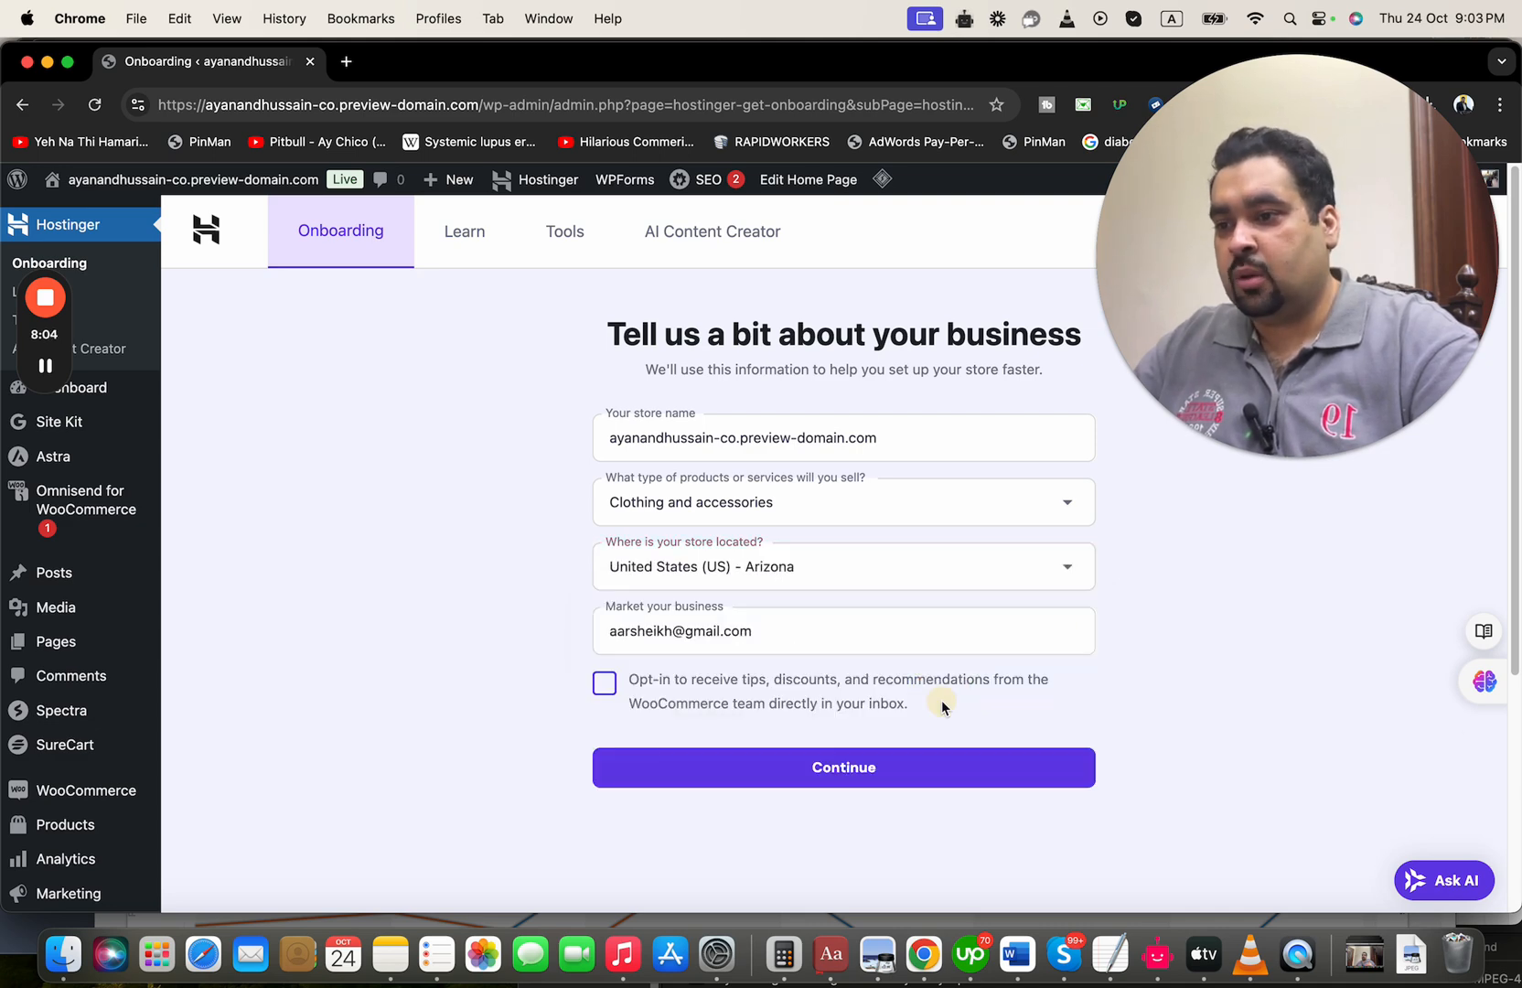
left_click(813, 773)
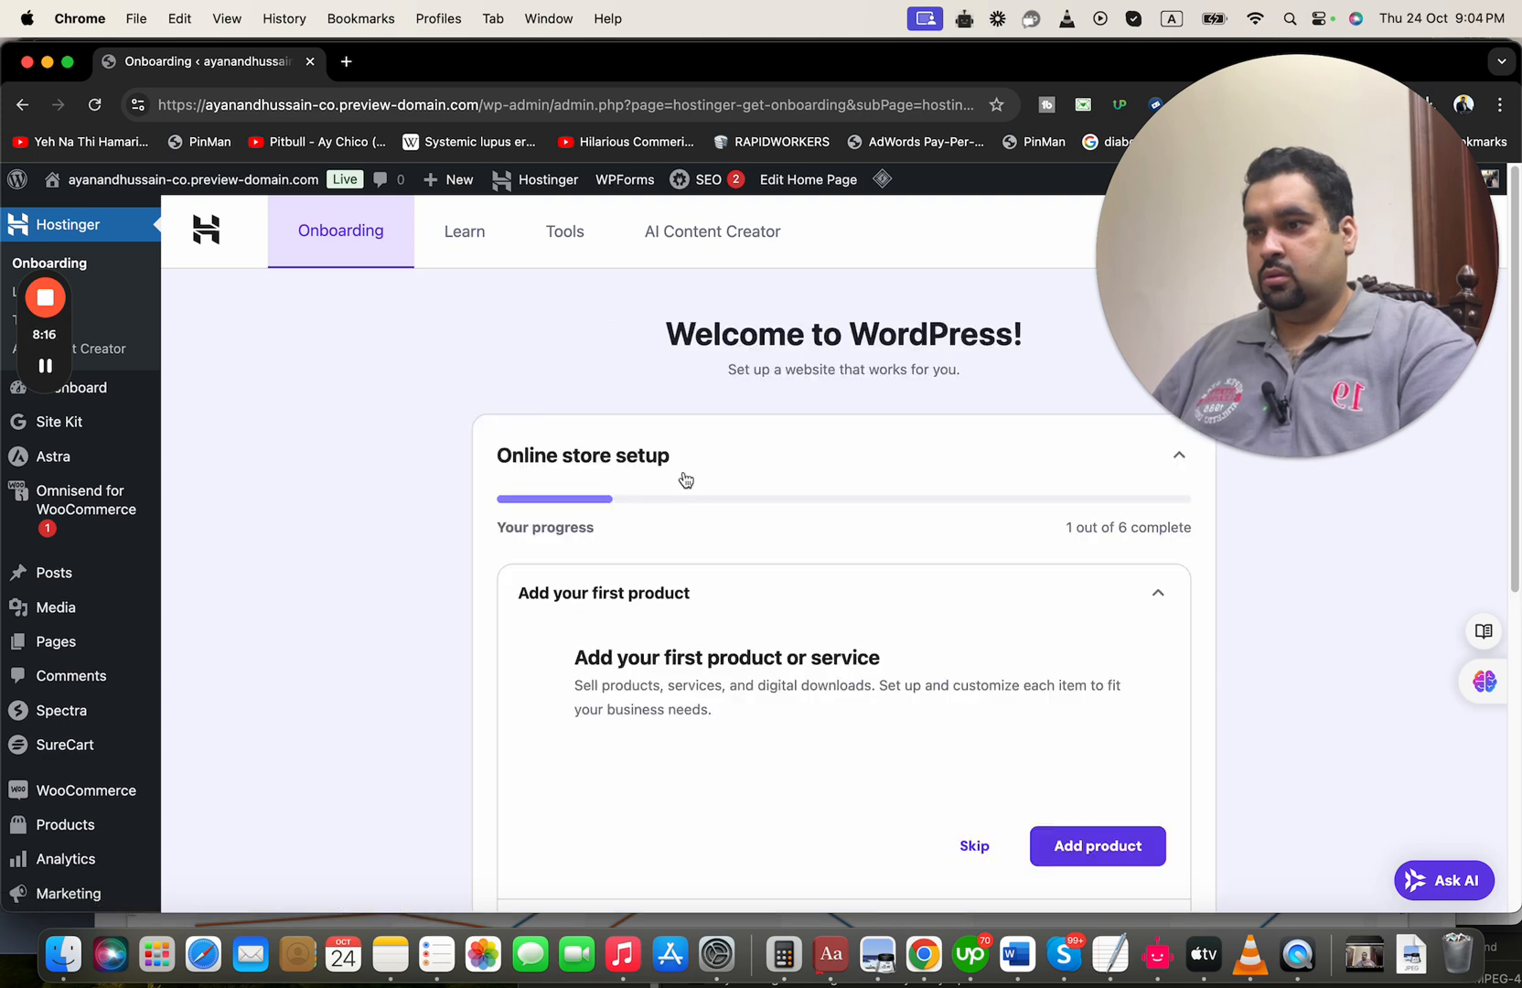
Start adding the store's first product and name it "Skin Glowing Product."
scroll(811, 494, "down", 2)
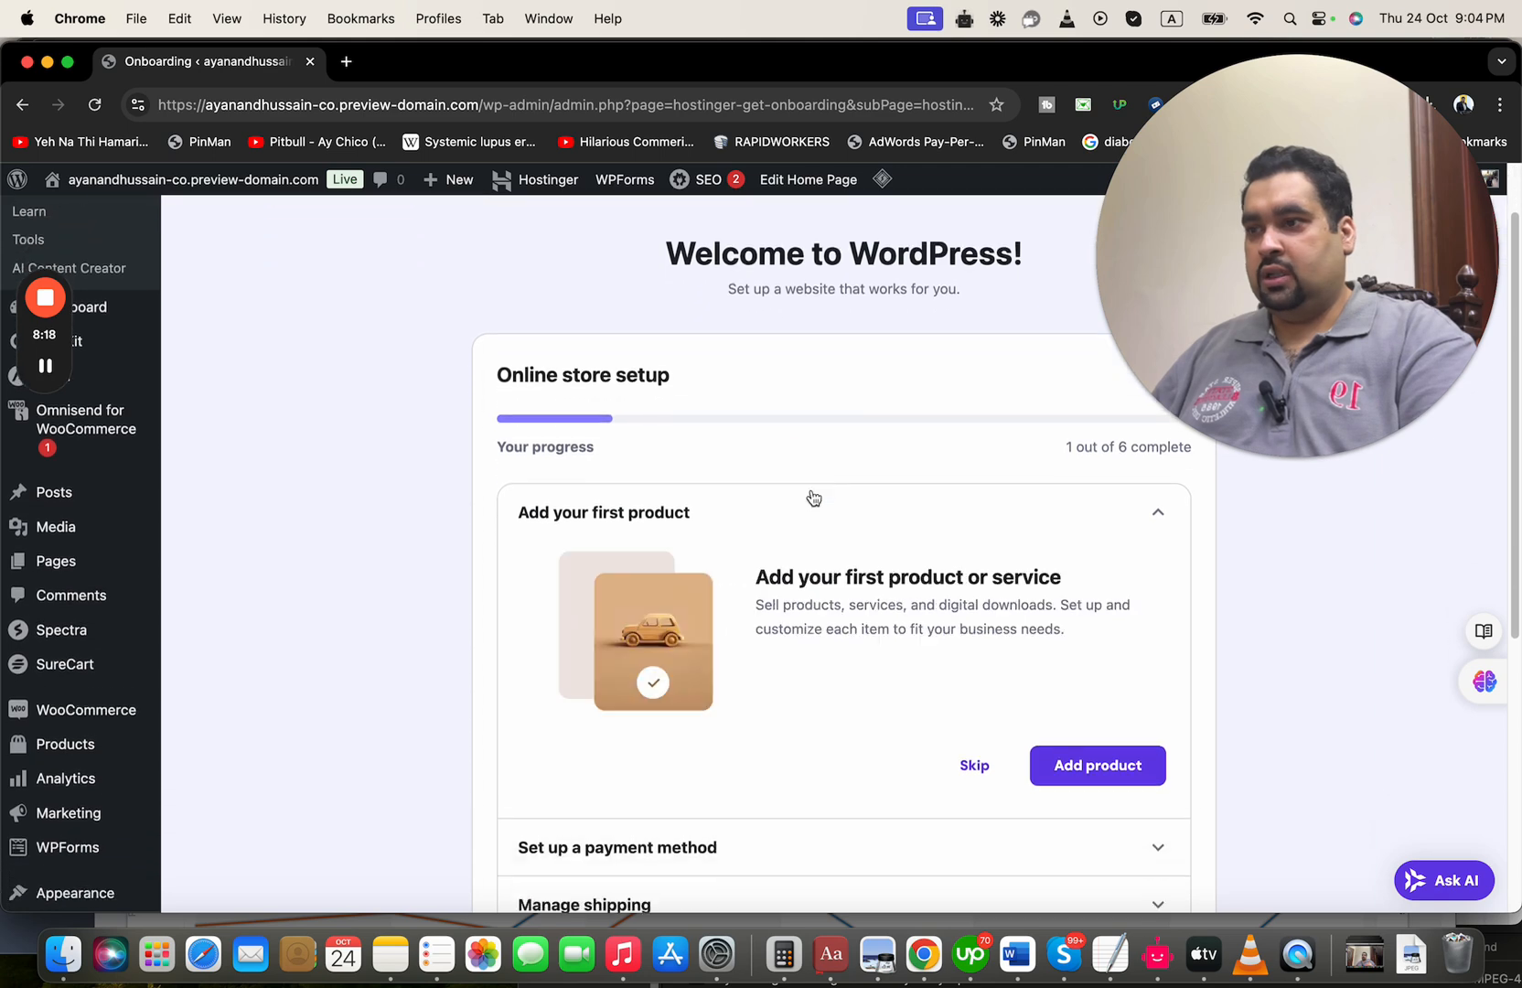
scroll(813, 497, "down", 2)
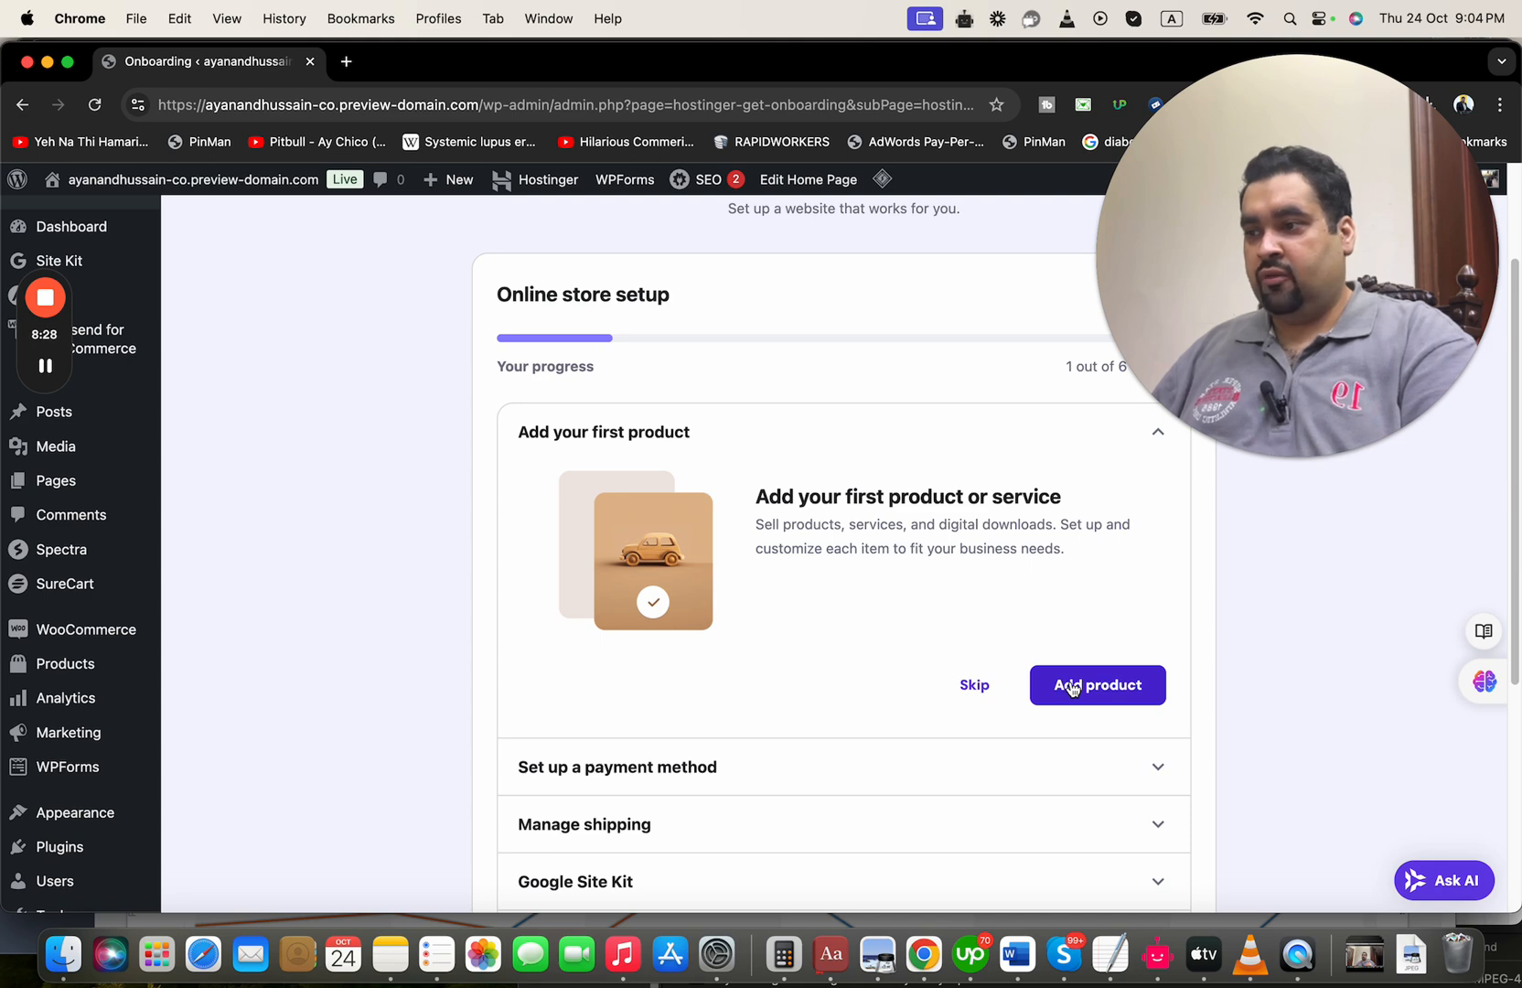
left_click(1073, 688)
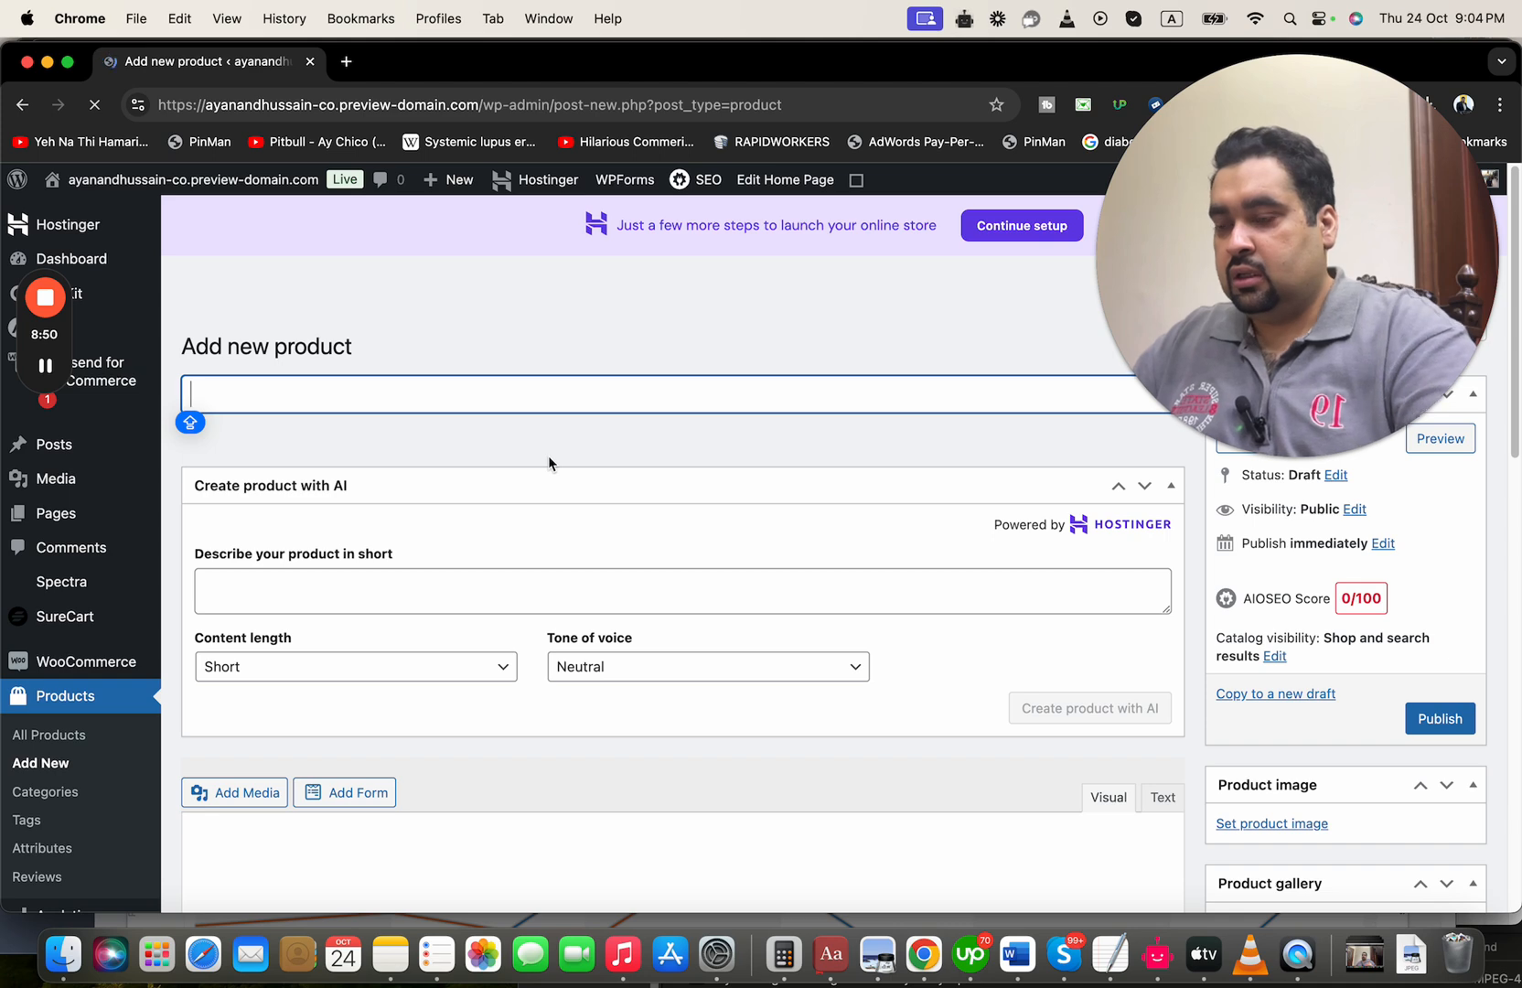
type("Skin Glo")
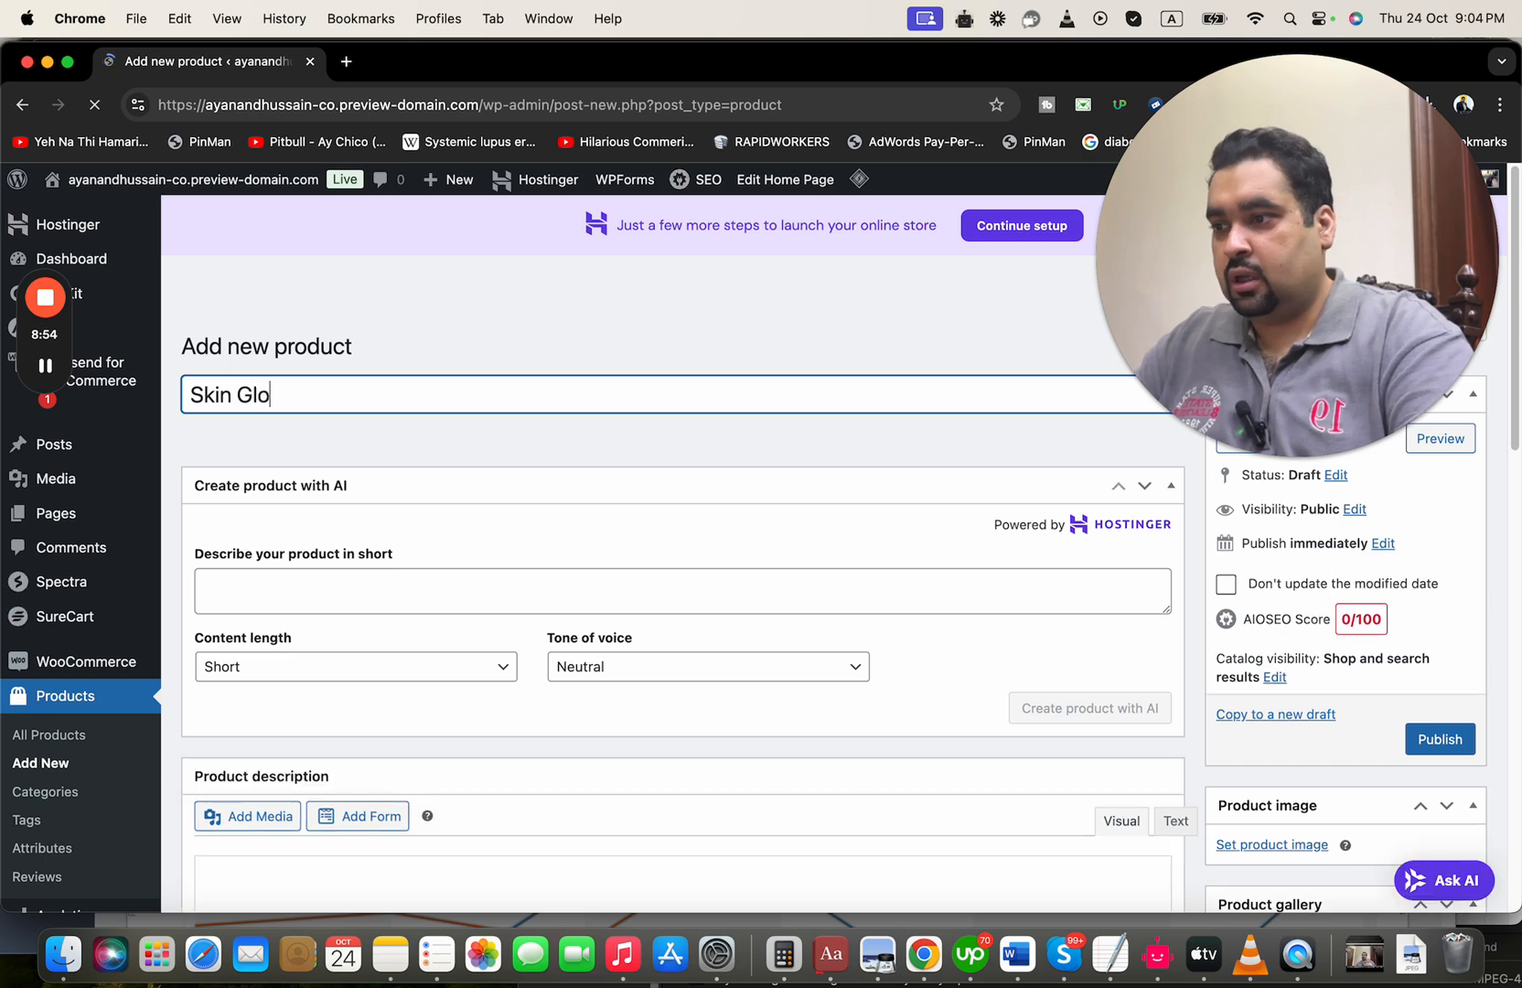
type("wing Product.")
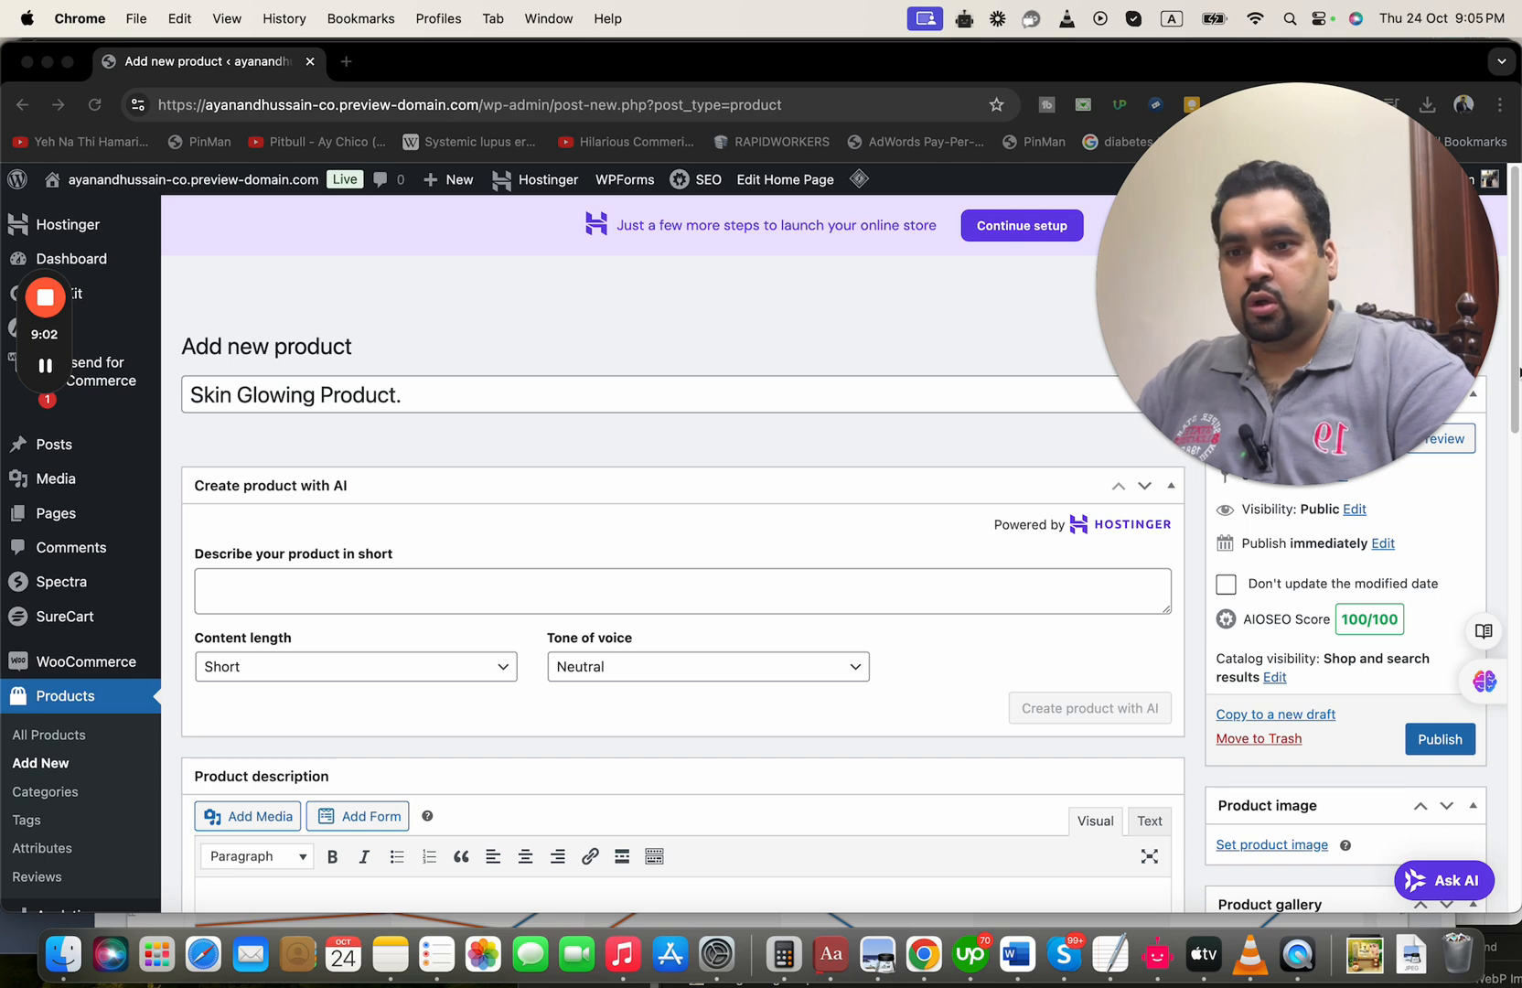
Upload skin-glowing.webp and set it as the product image
scroll(1300, 665, "down", 5)
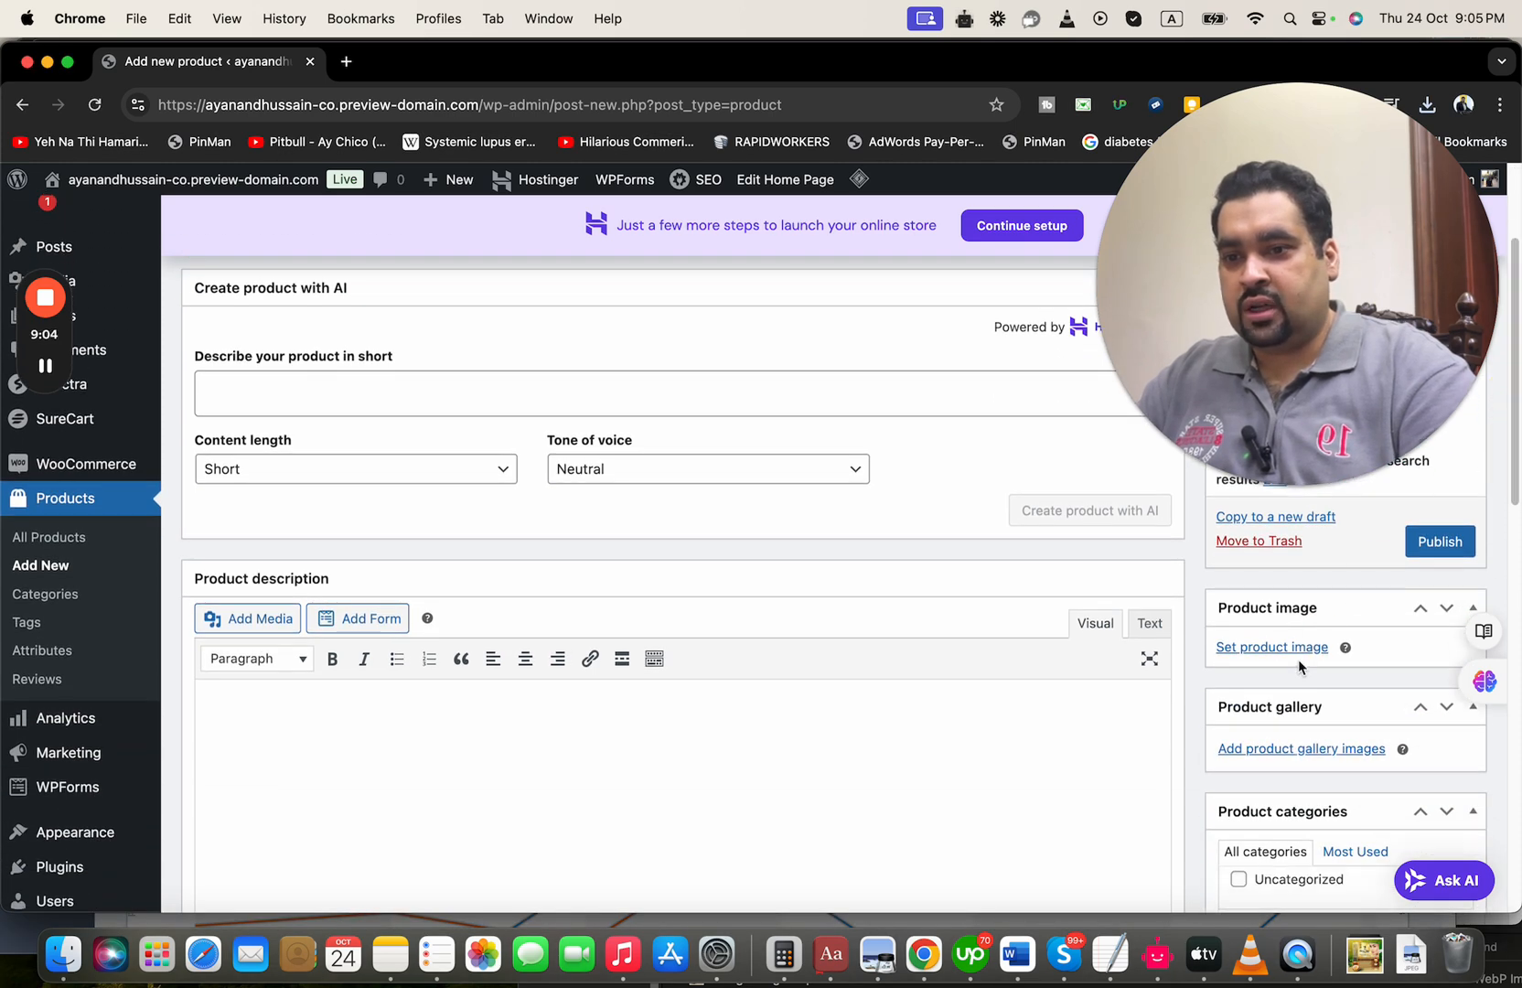
left_click(1298, 652)
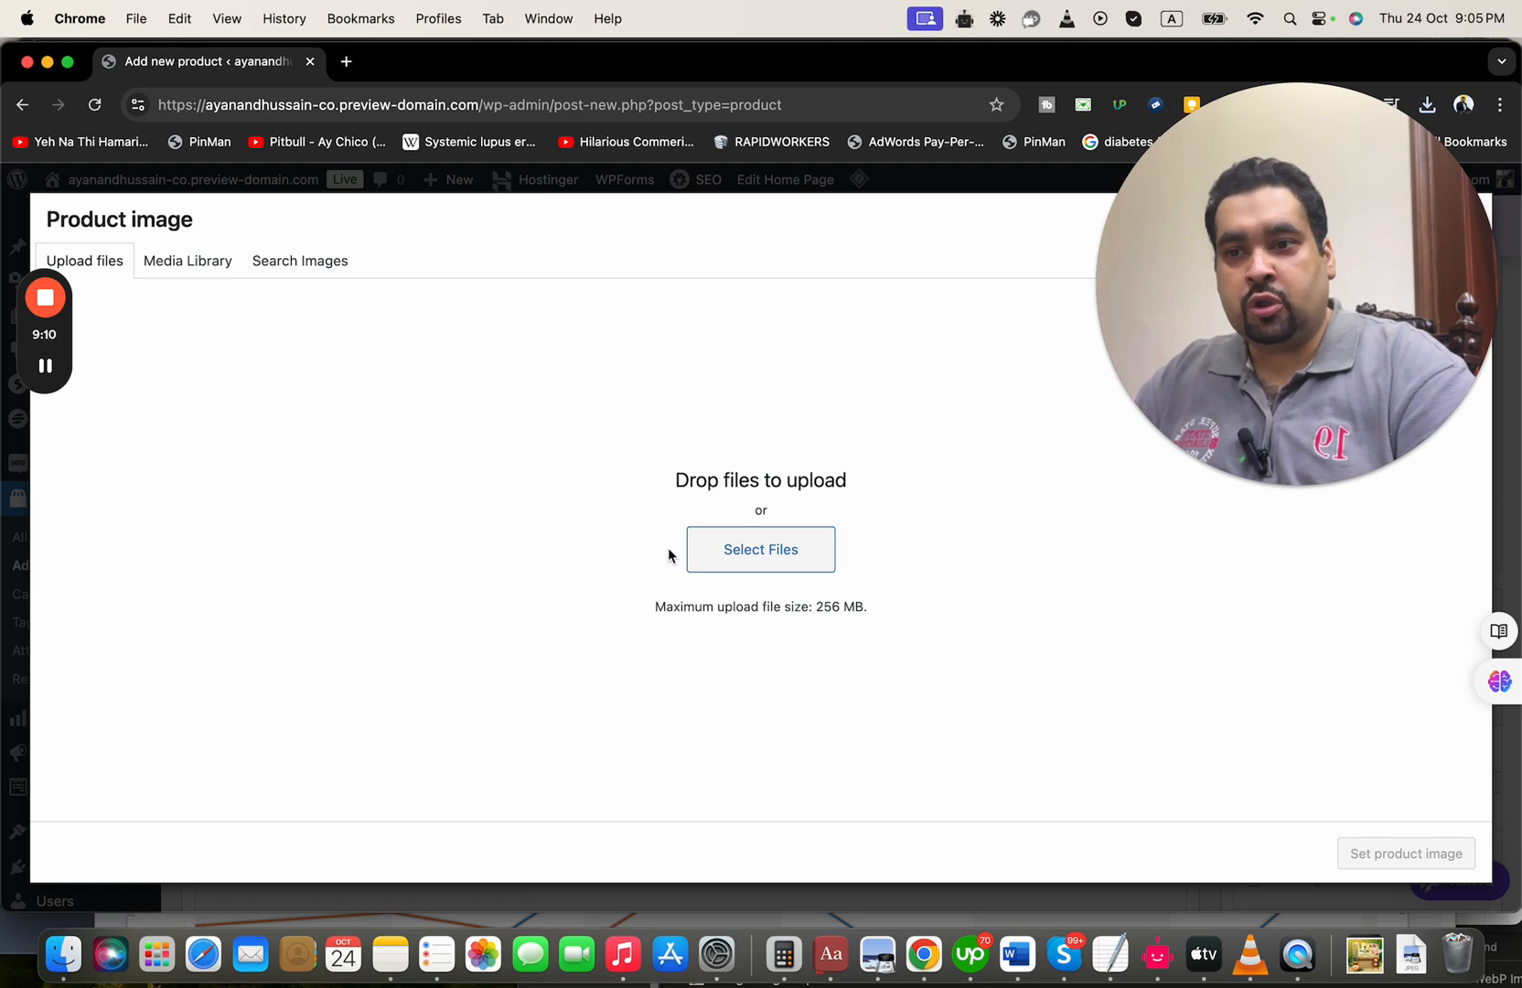
left_click(753, 545)
left_click(586, 366)
double_click(585, 366)
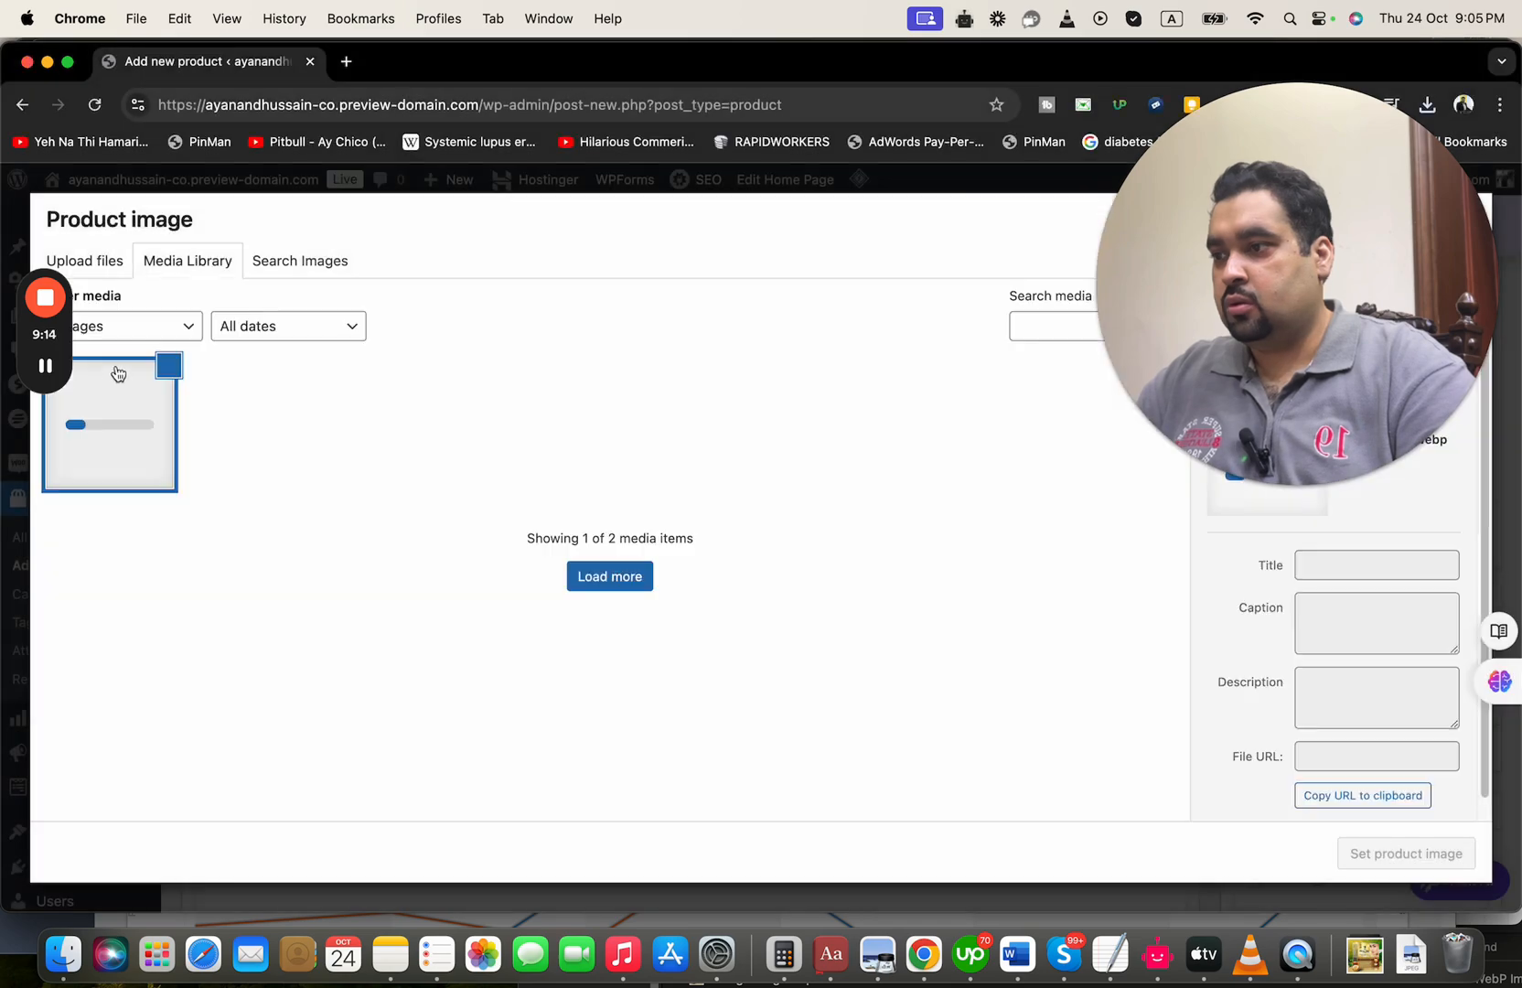
left_click(1391, 854)
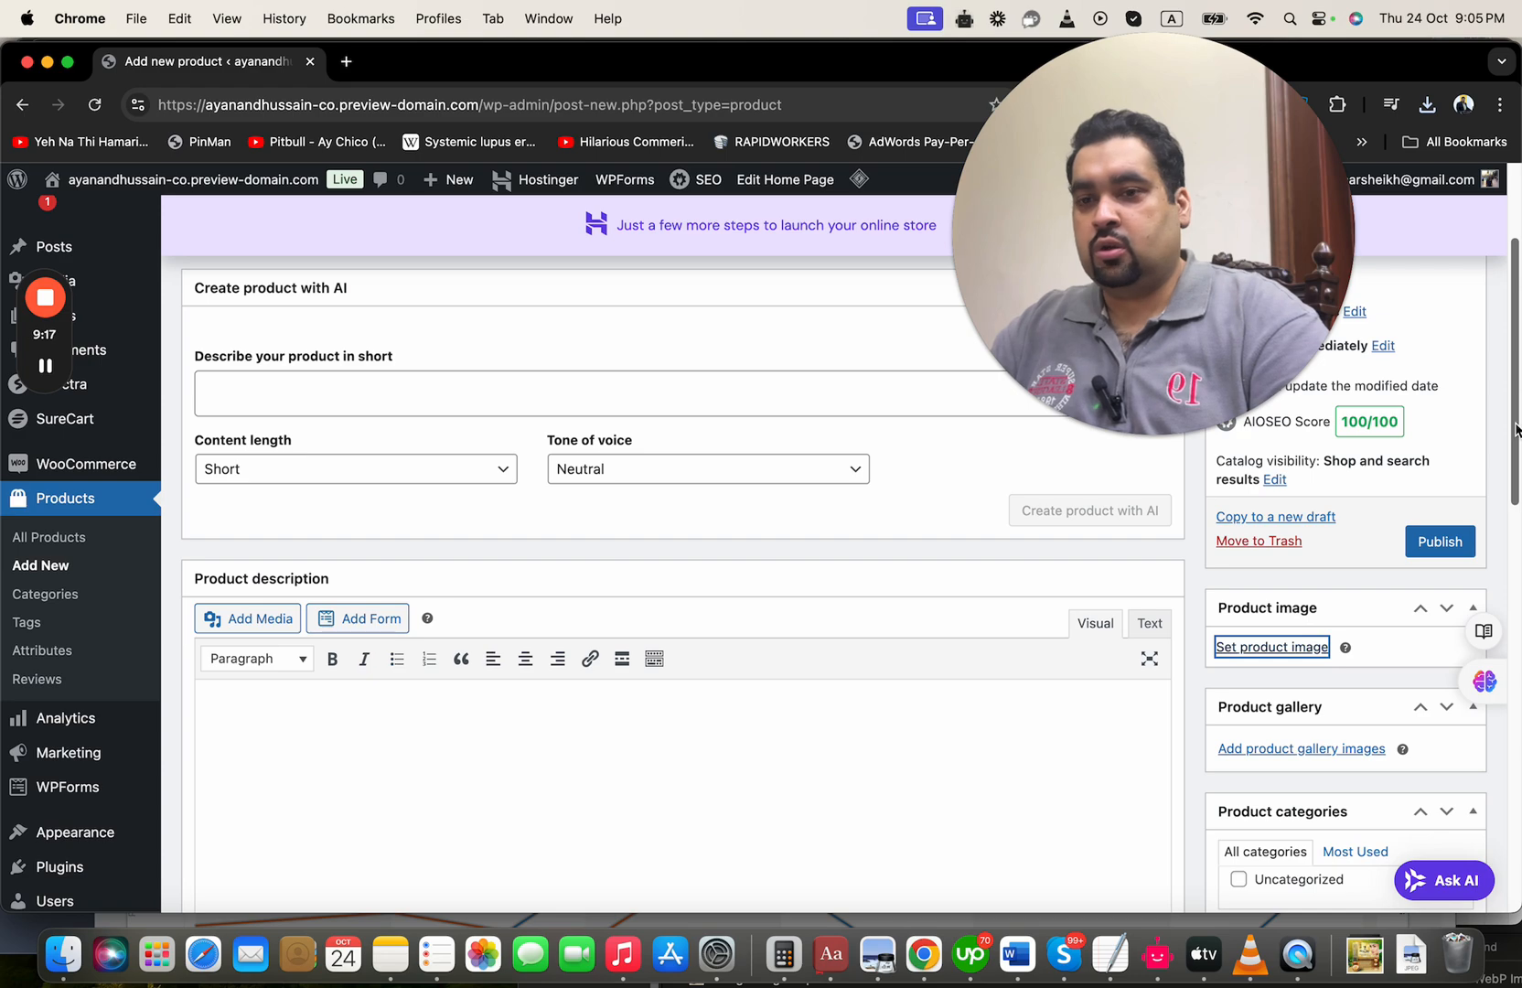
Write the line "Skin Glowing Product TEST BLAH BLAH BLAH" in the product description
left_click_drag(1515, 429, 1499, 492)
left_click(707, 586)
type("S")
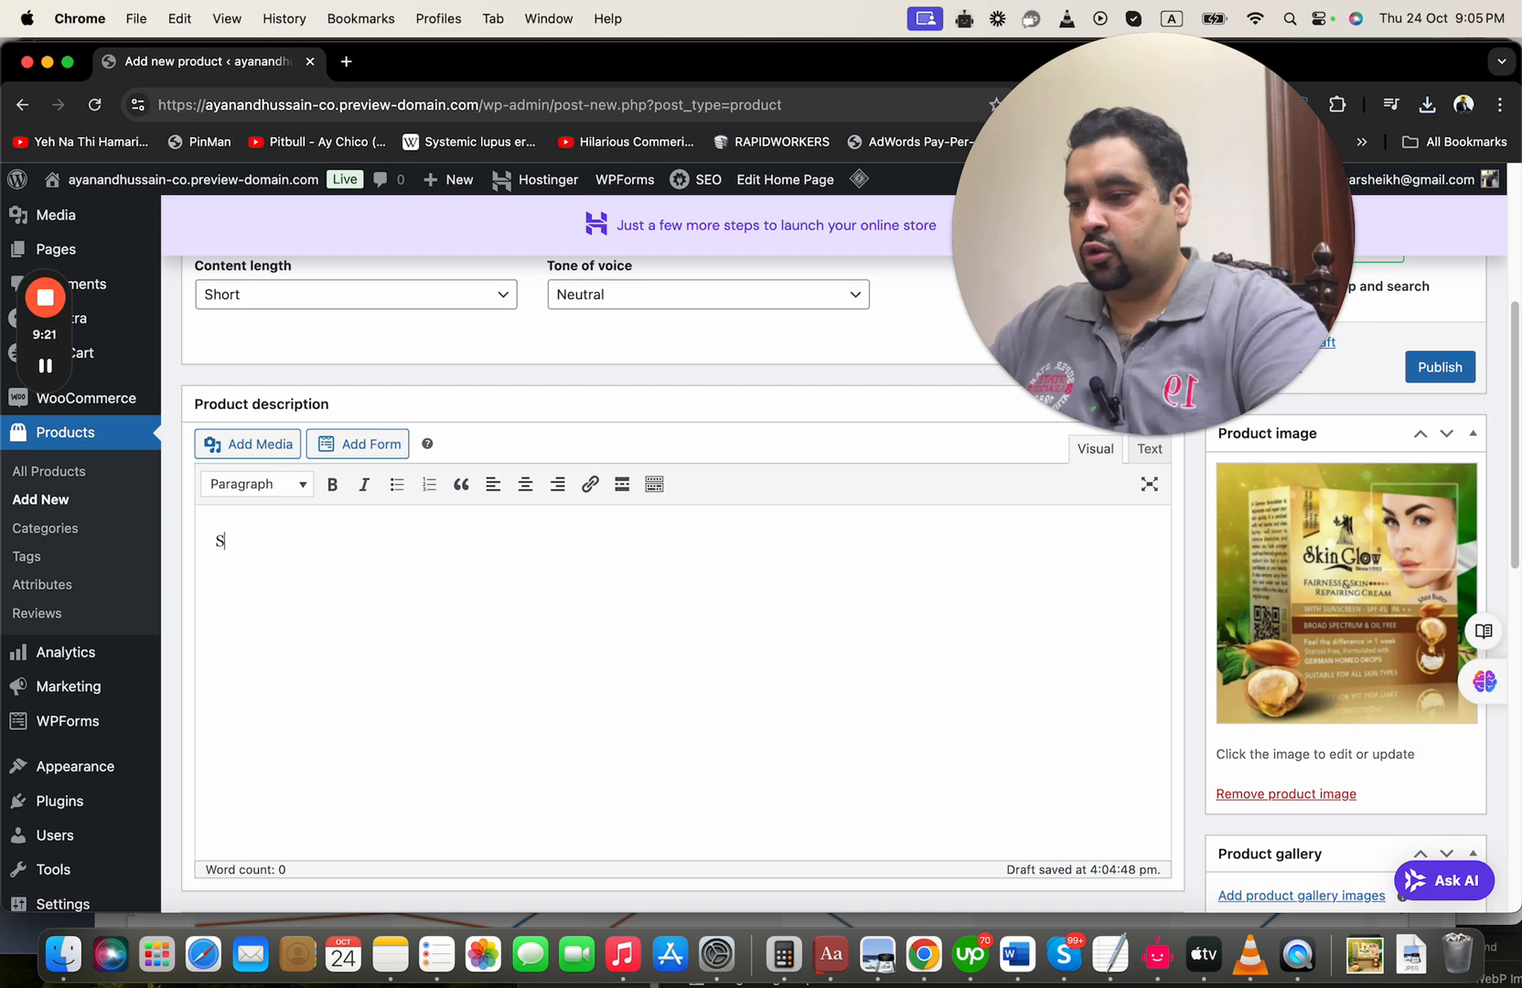
type("kin Glowing Pro")
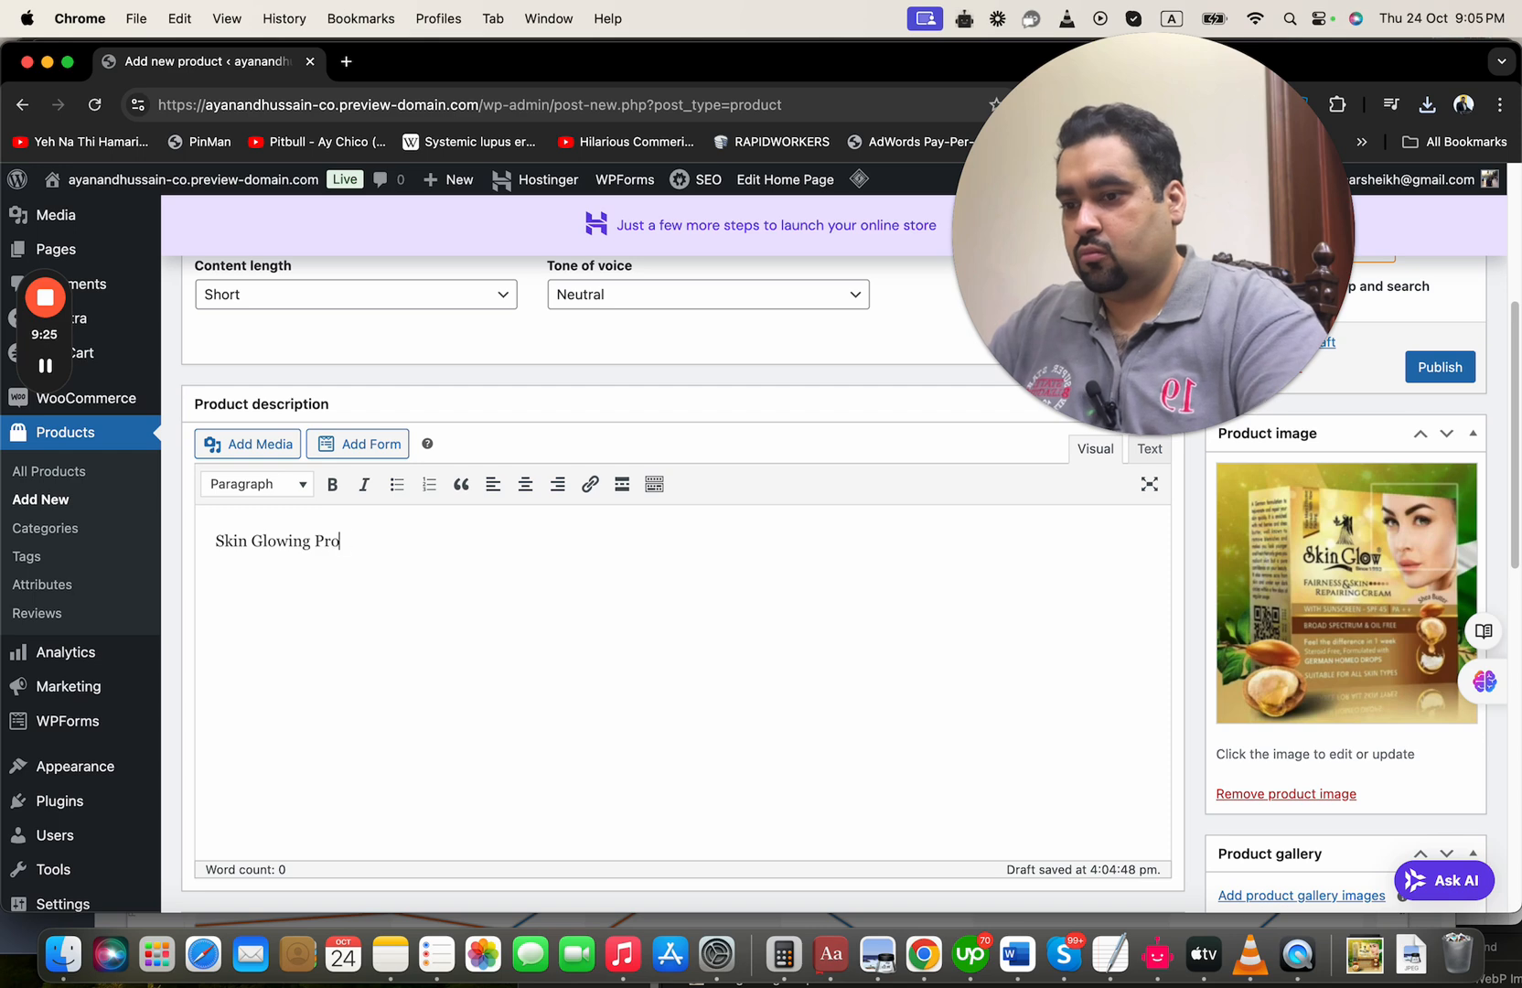
type("duct TEST ")
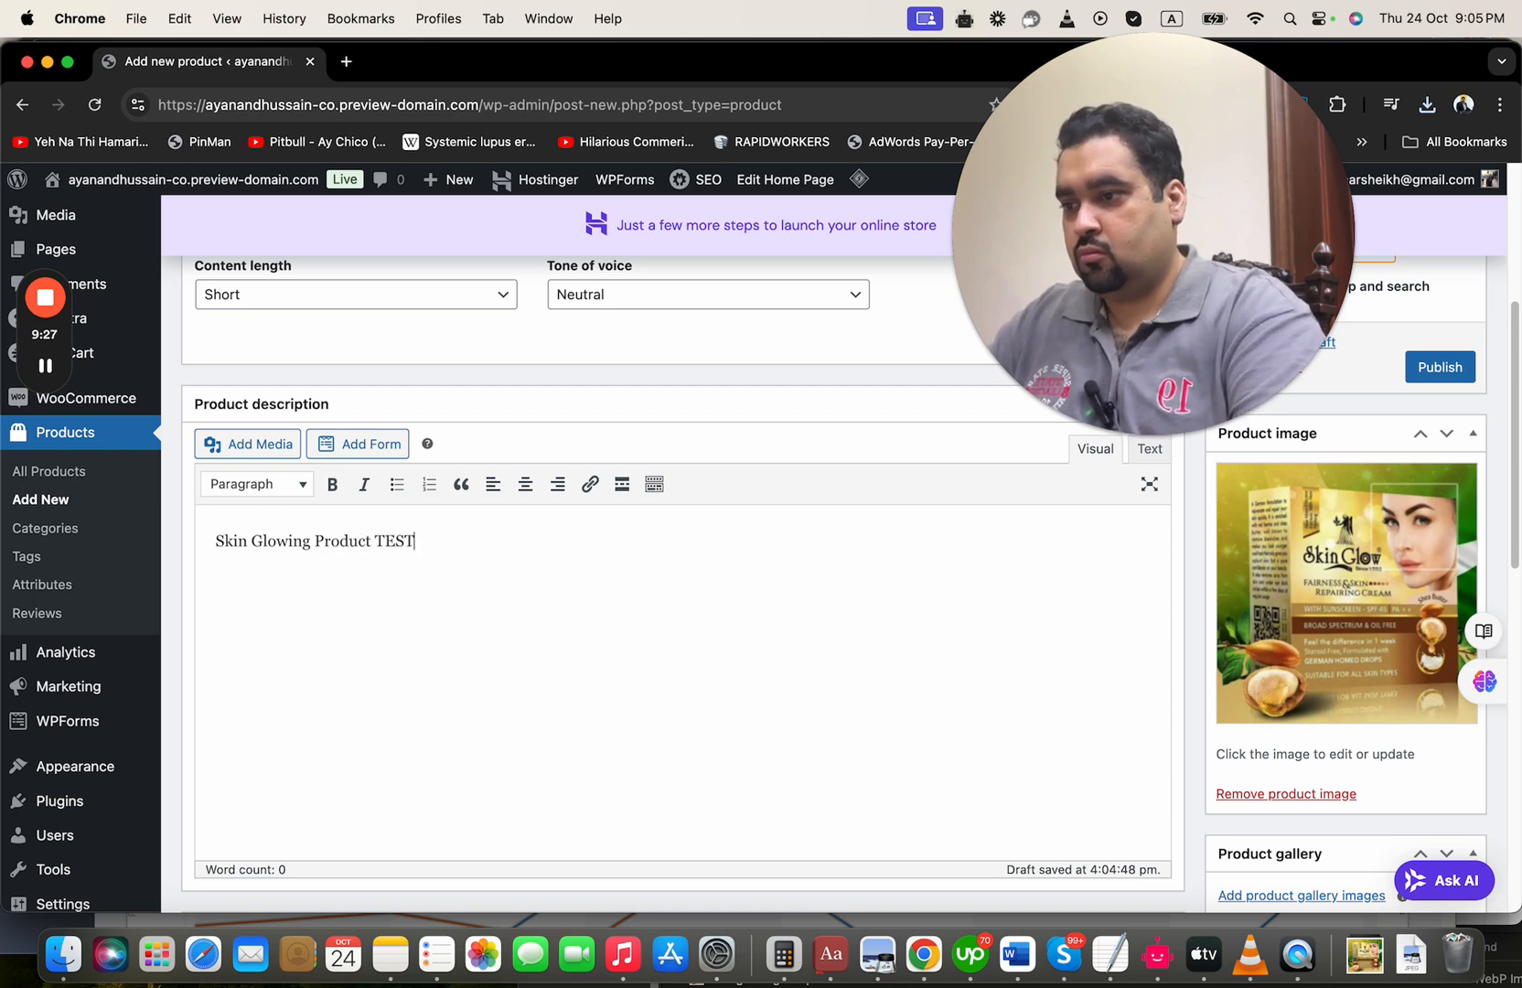
type("BLA")
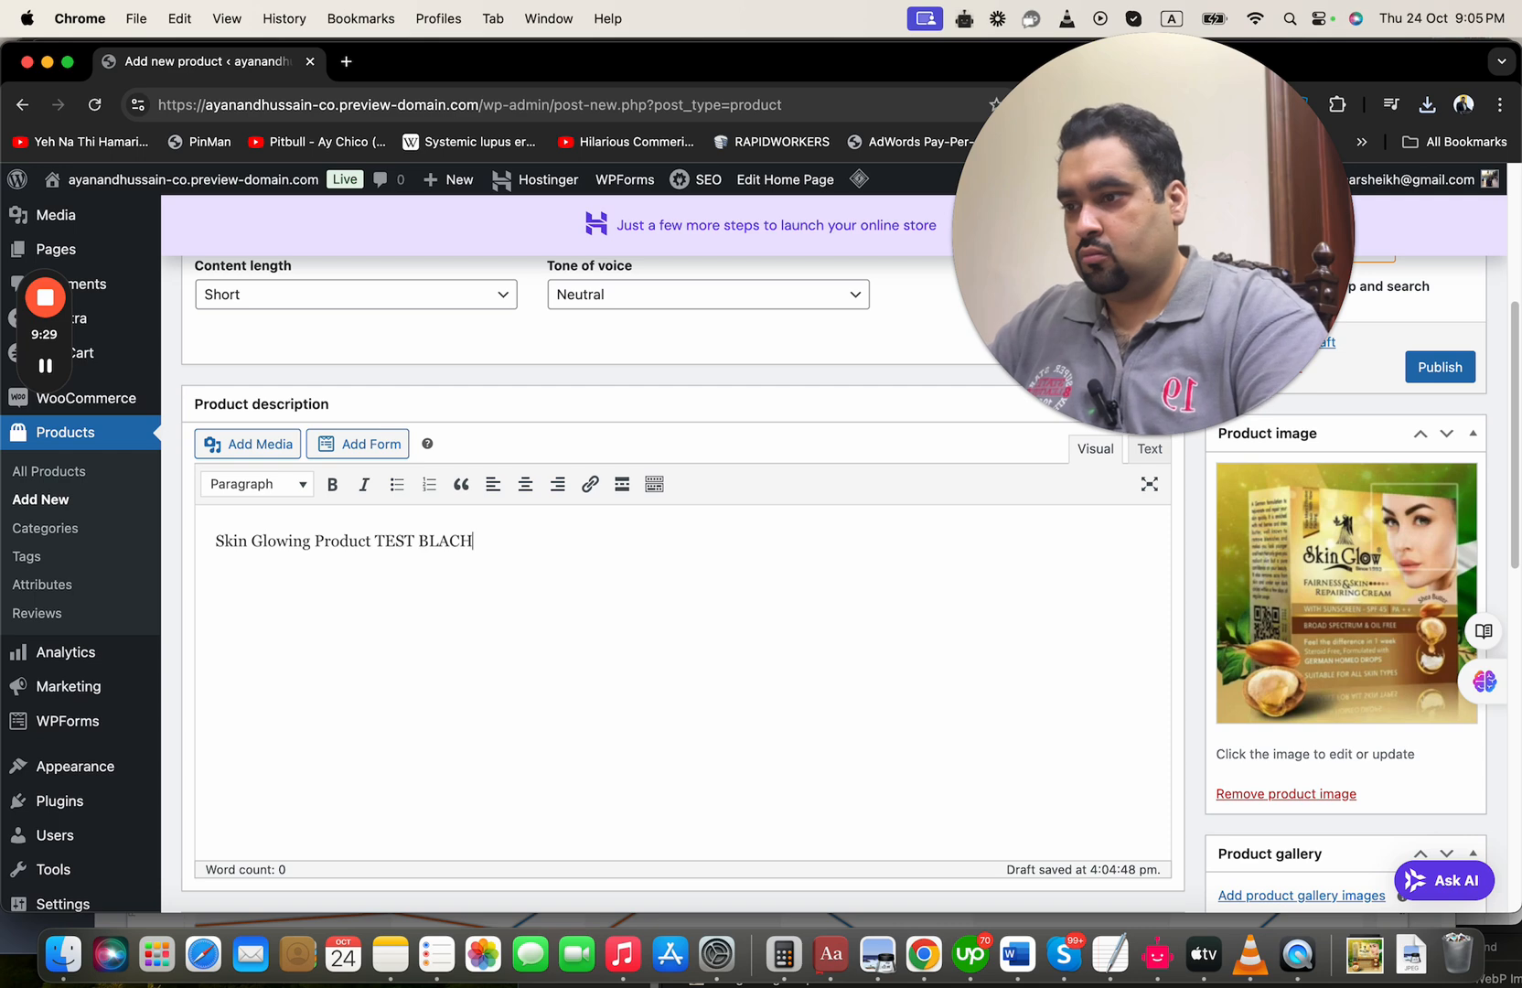
type("H BLAH BL")
key("BackSpace")
key("BackSpace")
Duplicate the description line three times, making two paragraphs of two lines each
left_click_drag(567, 540, 212, 540)
key("super+c")
left_click(637, 571)
key("shift+Return")
key("super+v")
key("Return")
key("super+v")
key("shift+Return")
key("super+v")
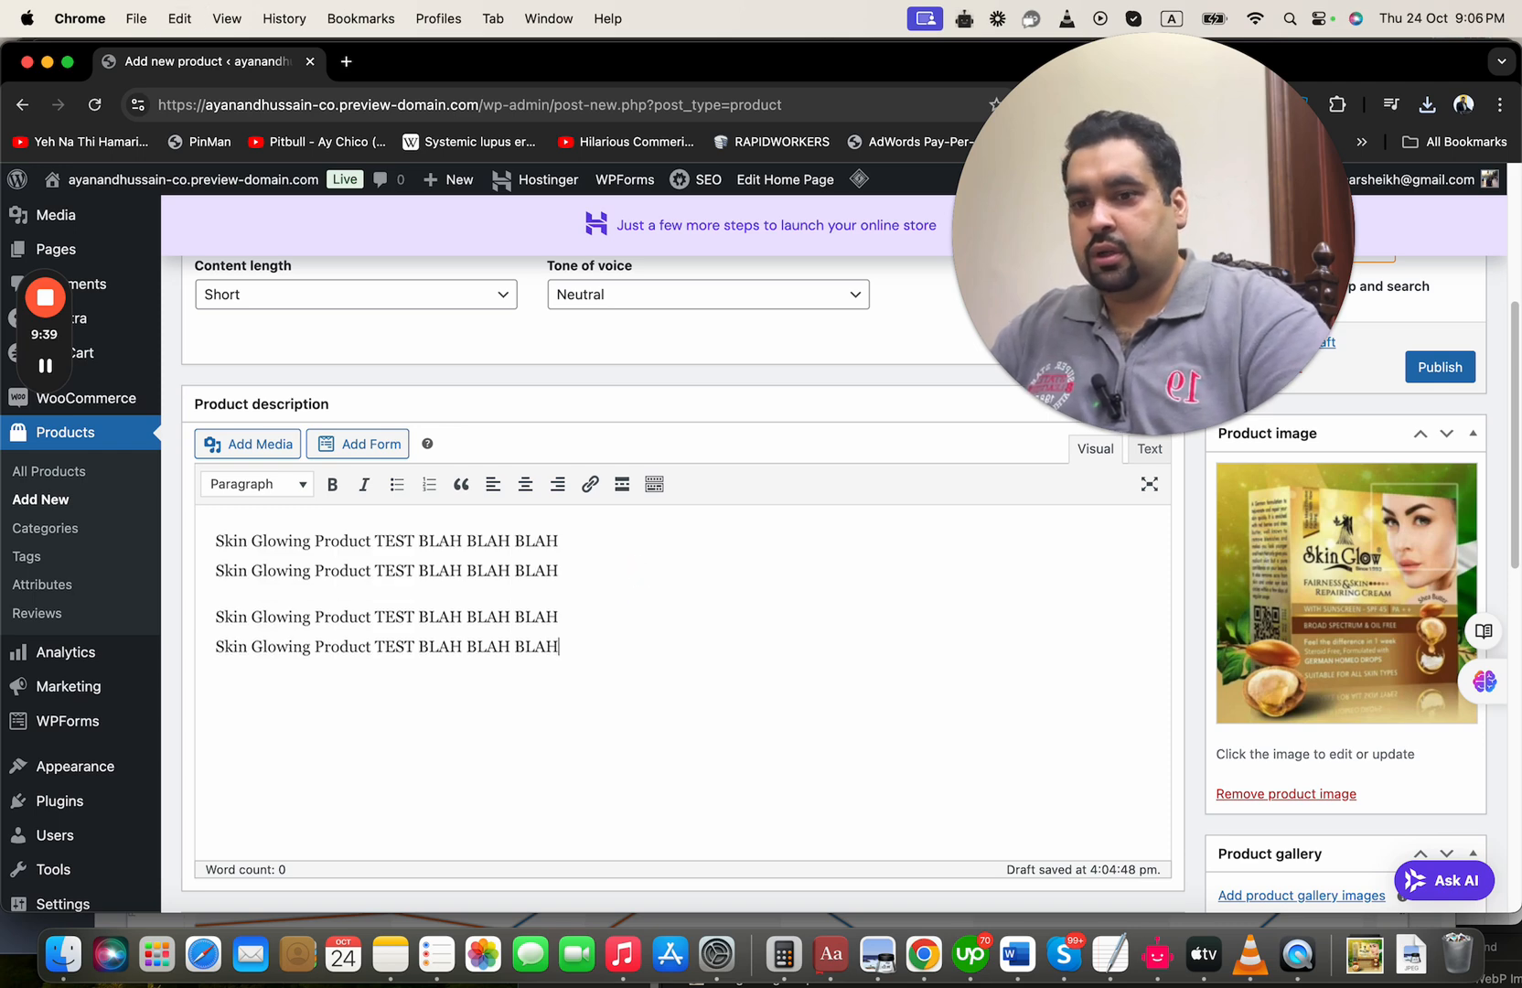
Set the product's regular price to $40 and its sale price to $30
scroll(1511, 576, "down", 10)
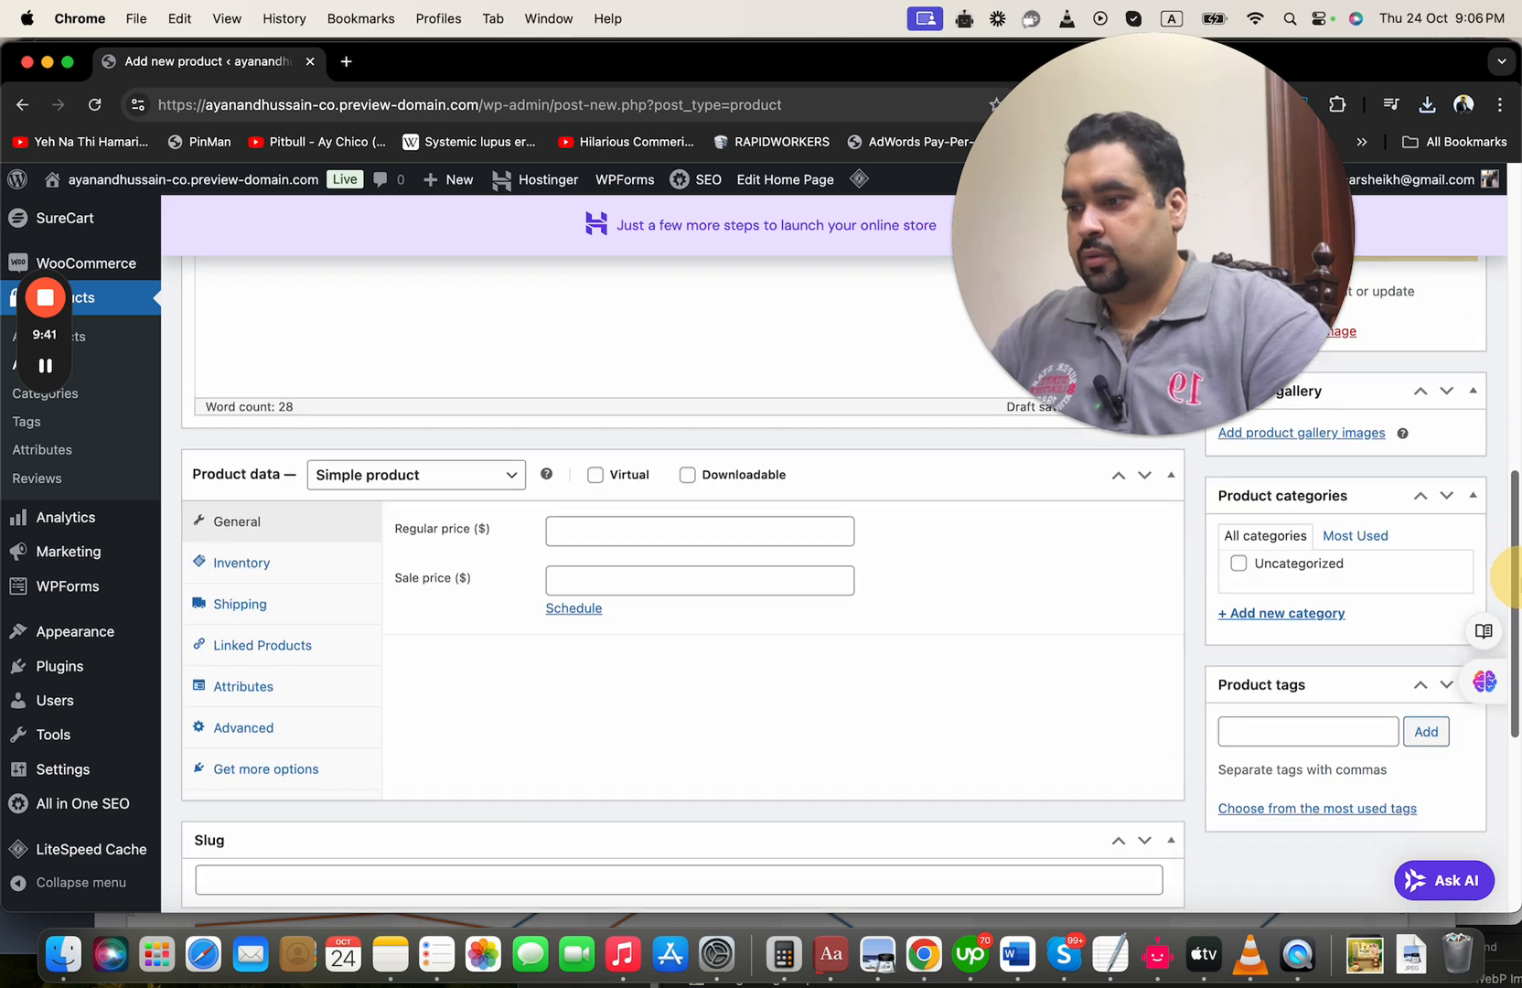
scroll(1511, 577, "down", 4)
scroll(1511, 576, "up", 1)
left_click(710, 396)
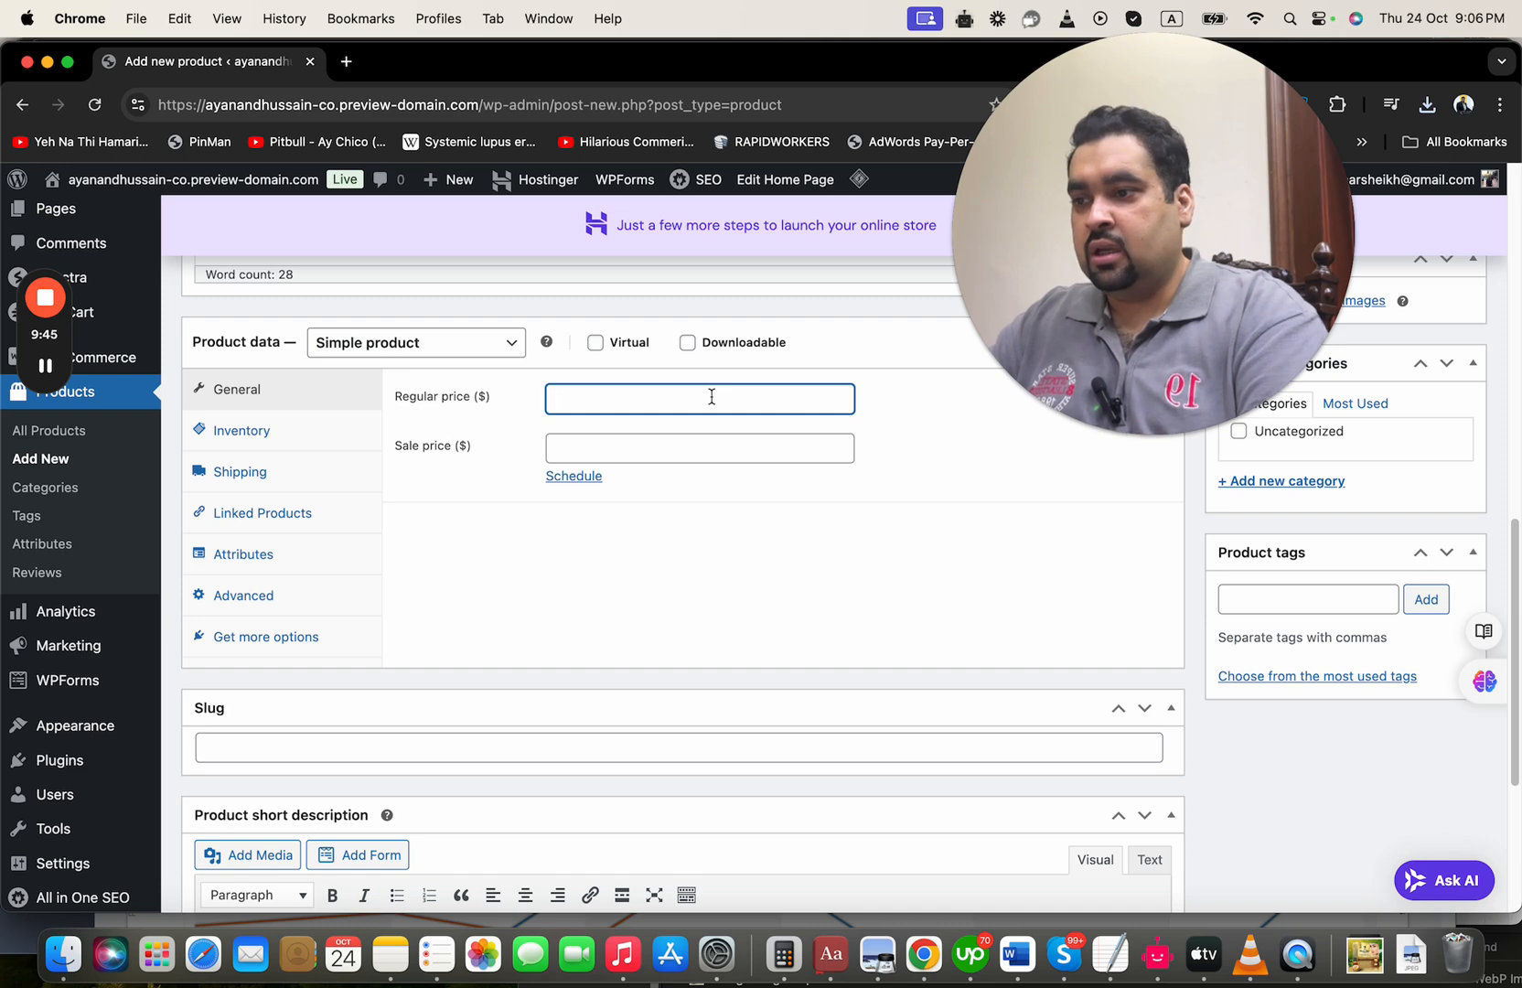
key("Tab")
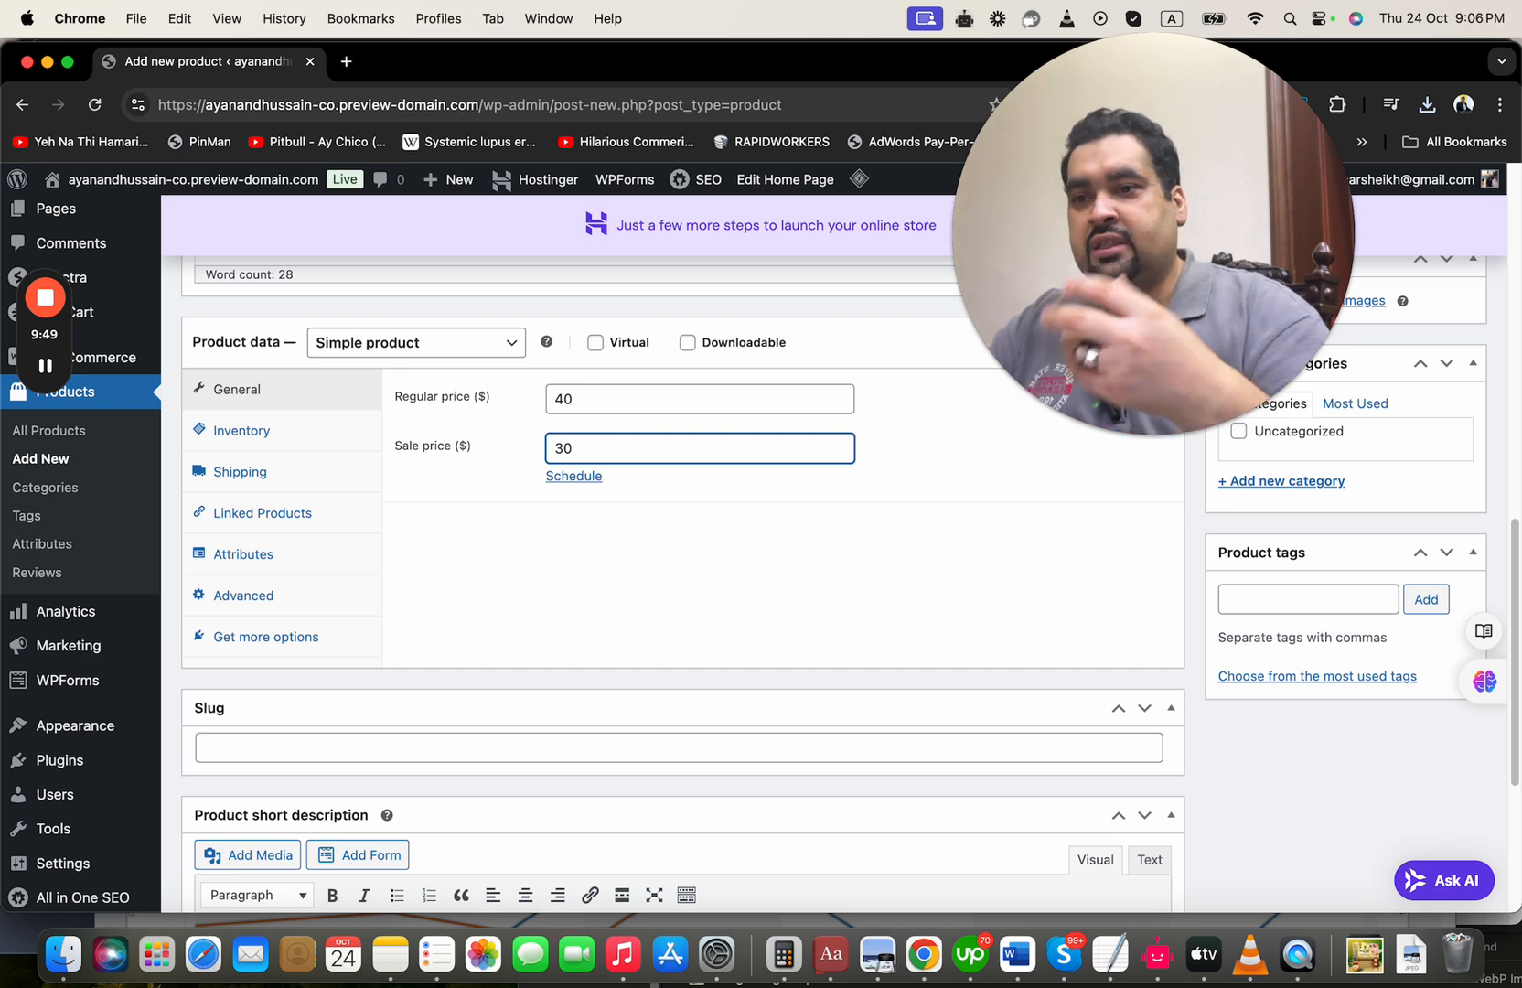
Review the product's inventory, shipping, linked products, attributes, advanced and extension options, ending back on the general pricing data
left_click(259, 431)
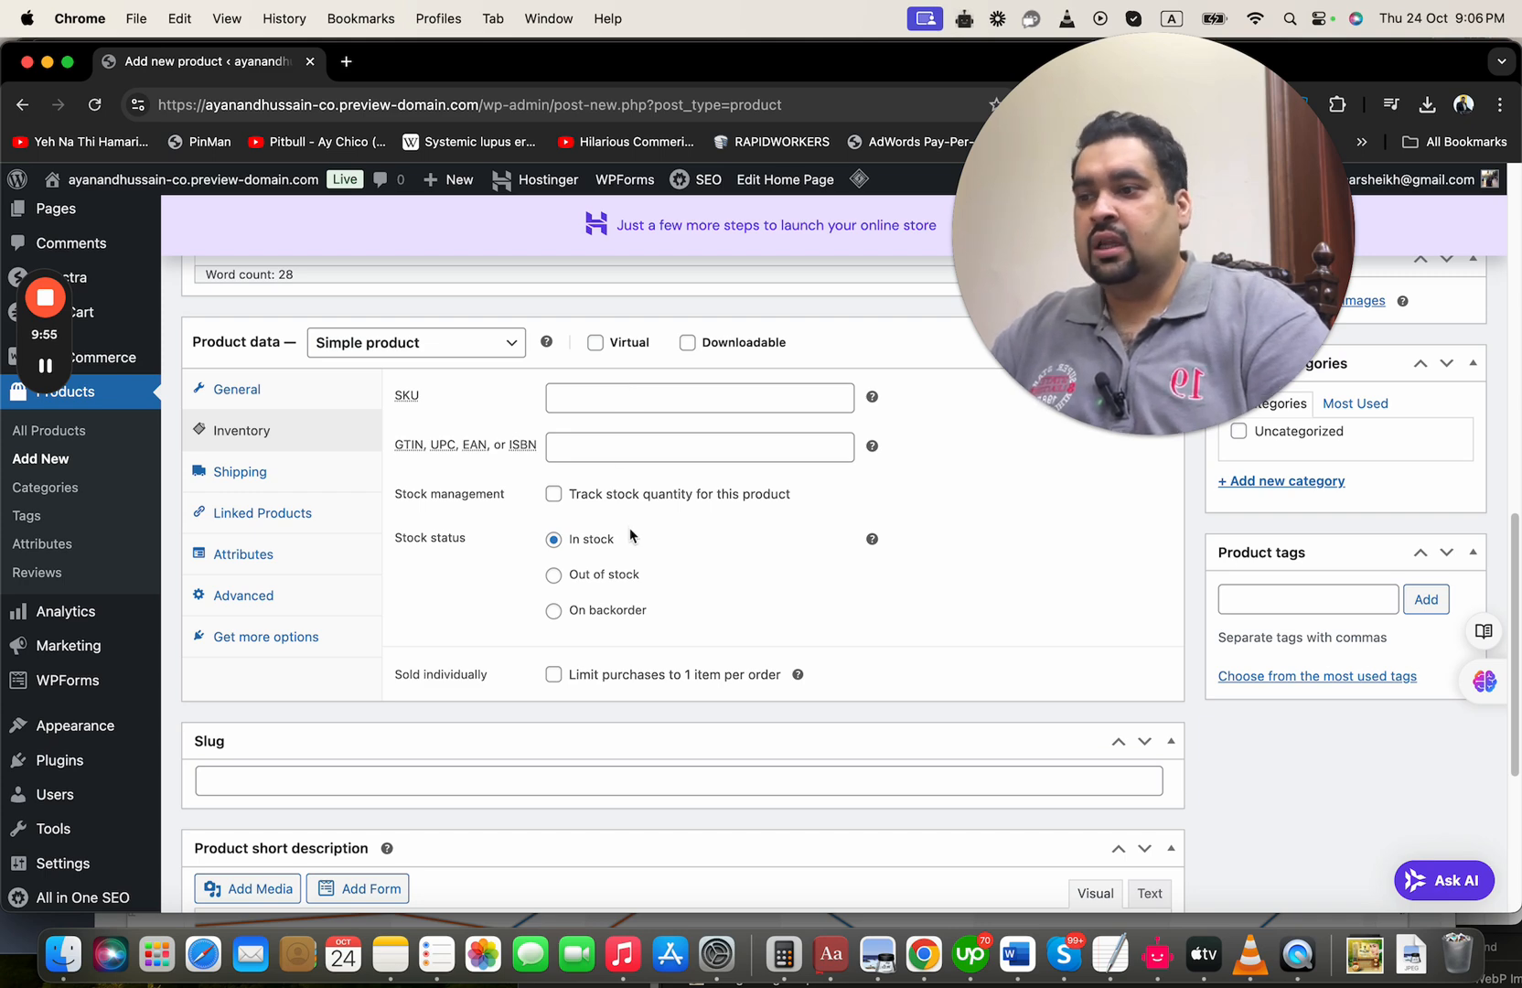
left_click(303, 468)
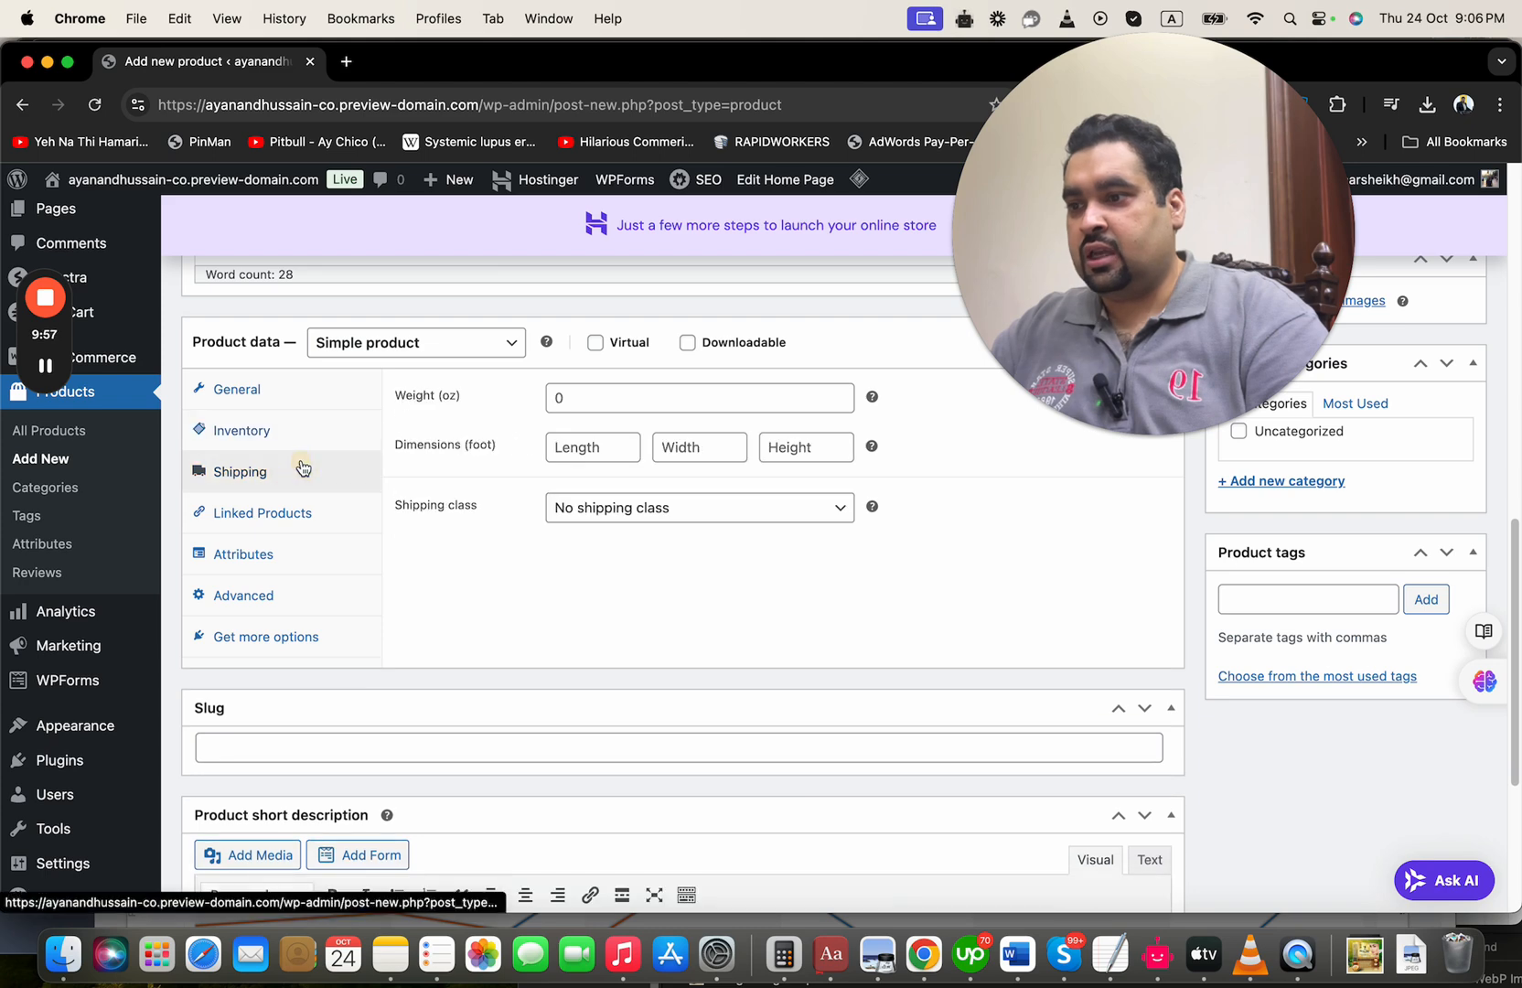
left_click(332, 525)
left_click(299, 559)
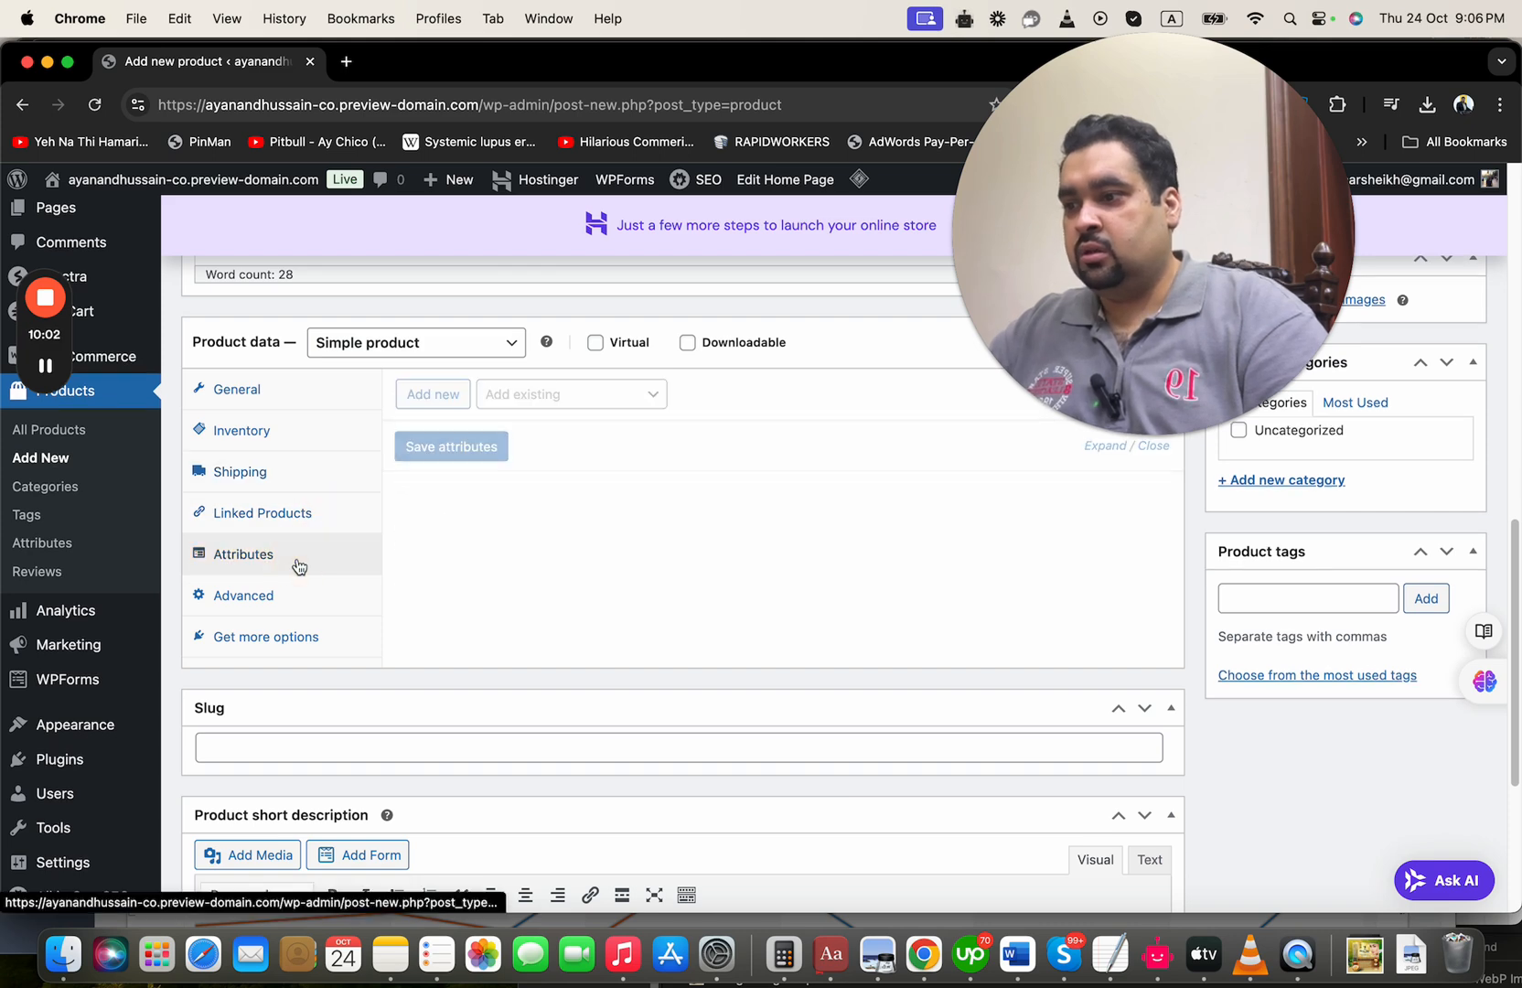
left_click(303, 608)
left_click(305, 633)
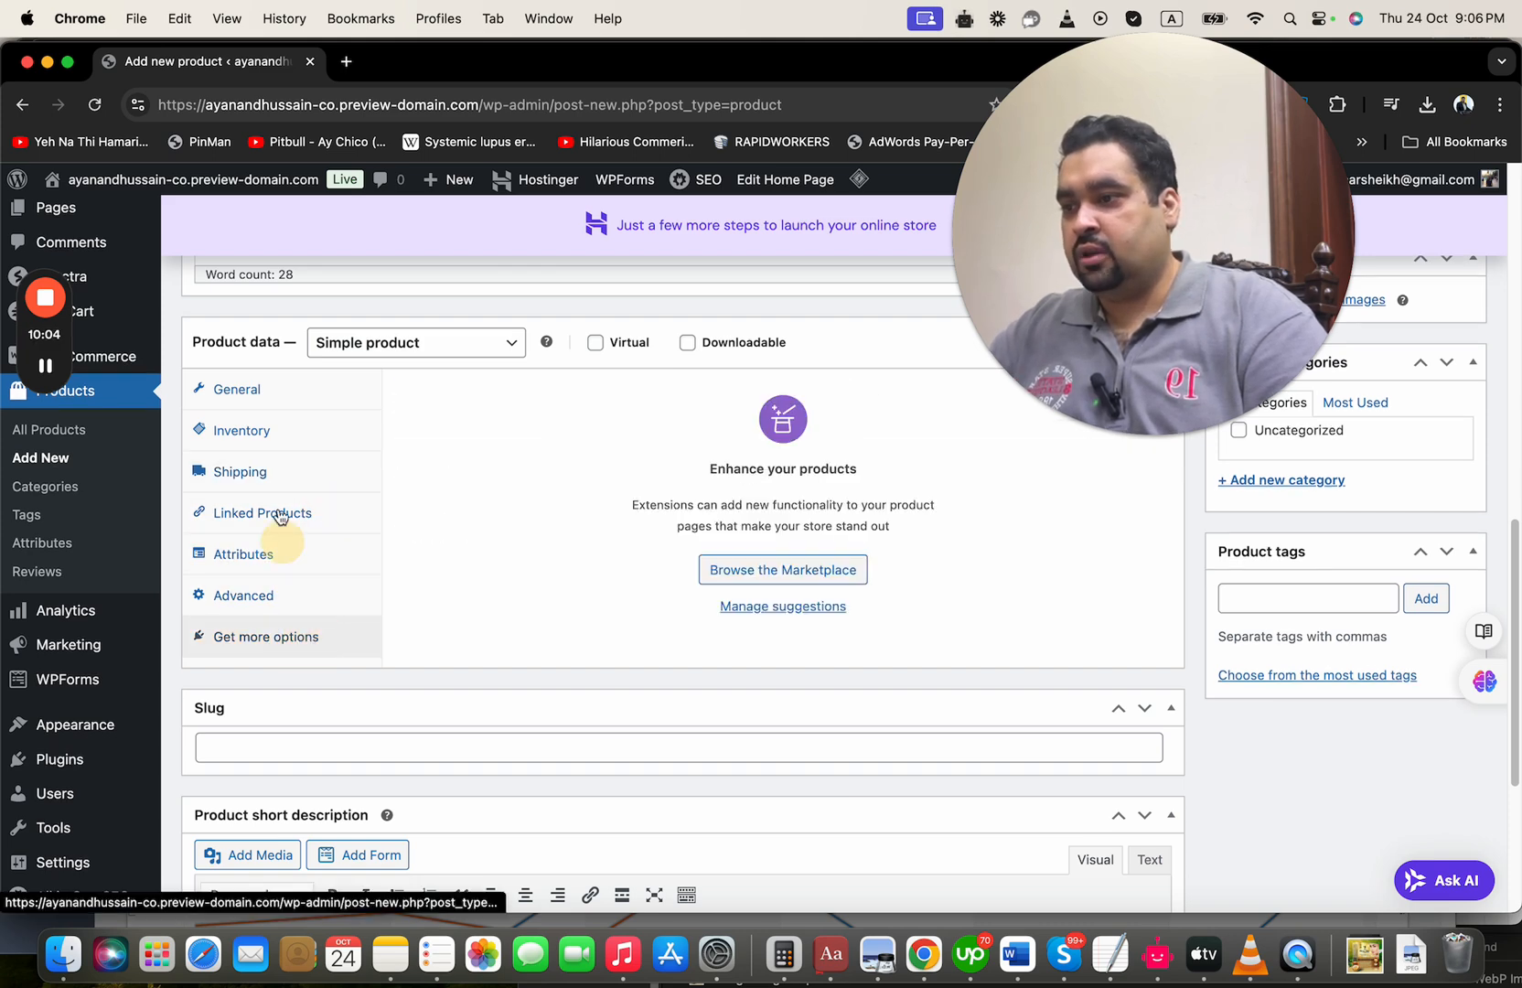
left_click(279, 399)
Copy the first line of the product description, "Skin Glowing Product TEST BLAH BLAH BLAH", into the product short description
scroll(1485, 499, "up", 5)
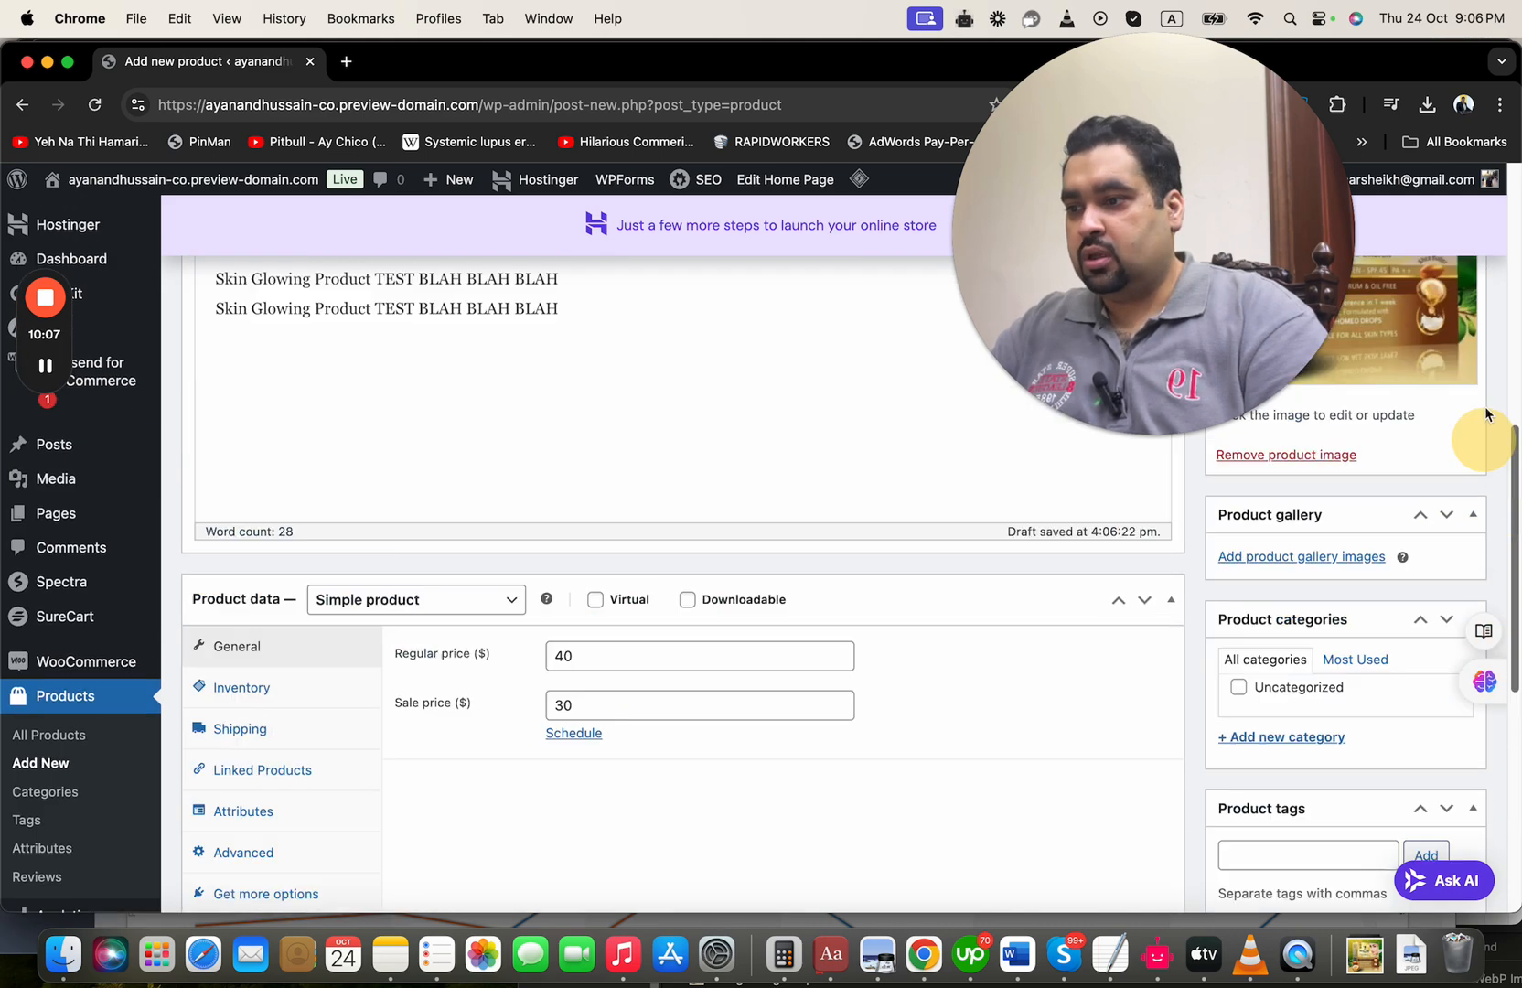
left_click(955, 500)
key("super+a")
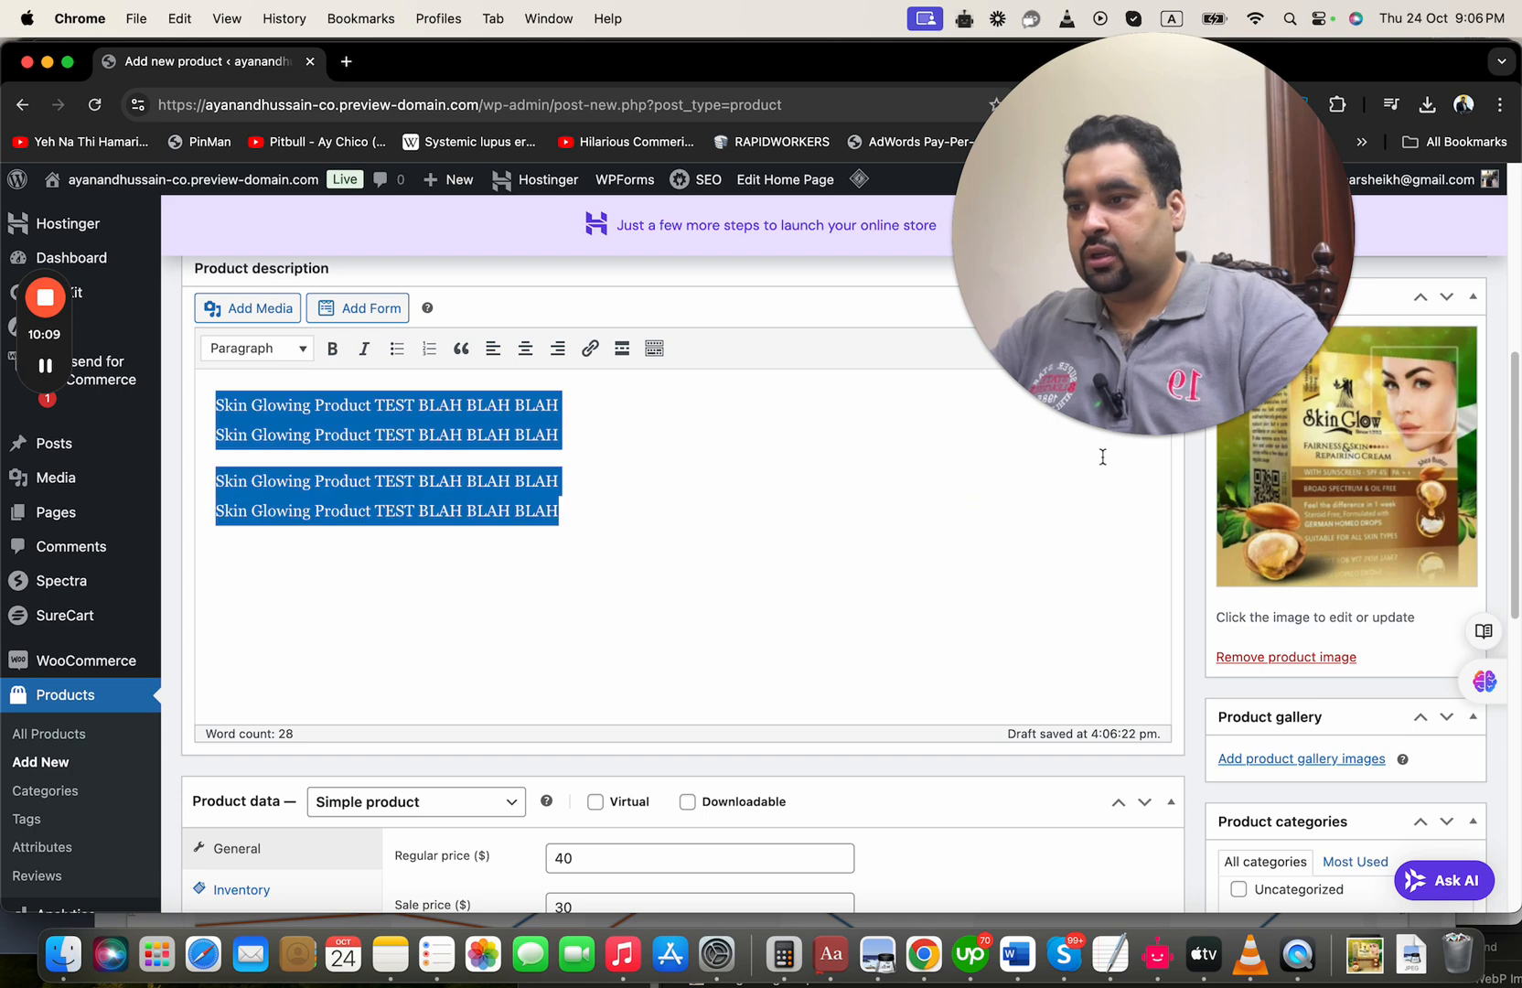
left_click_drag(574, 411, 187, 385)
key("super+c")
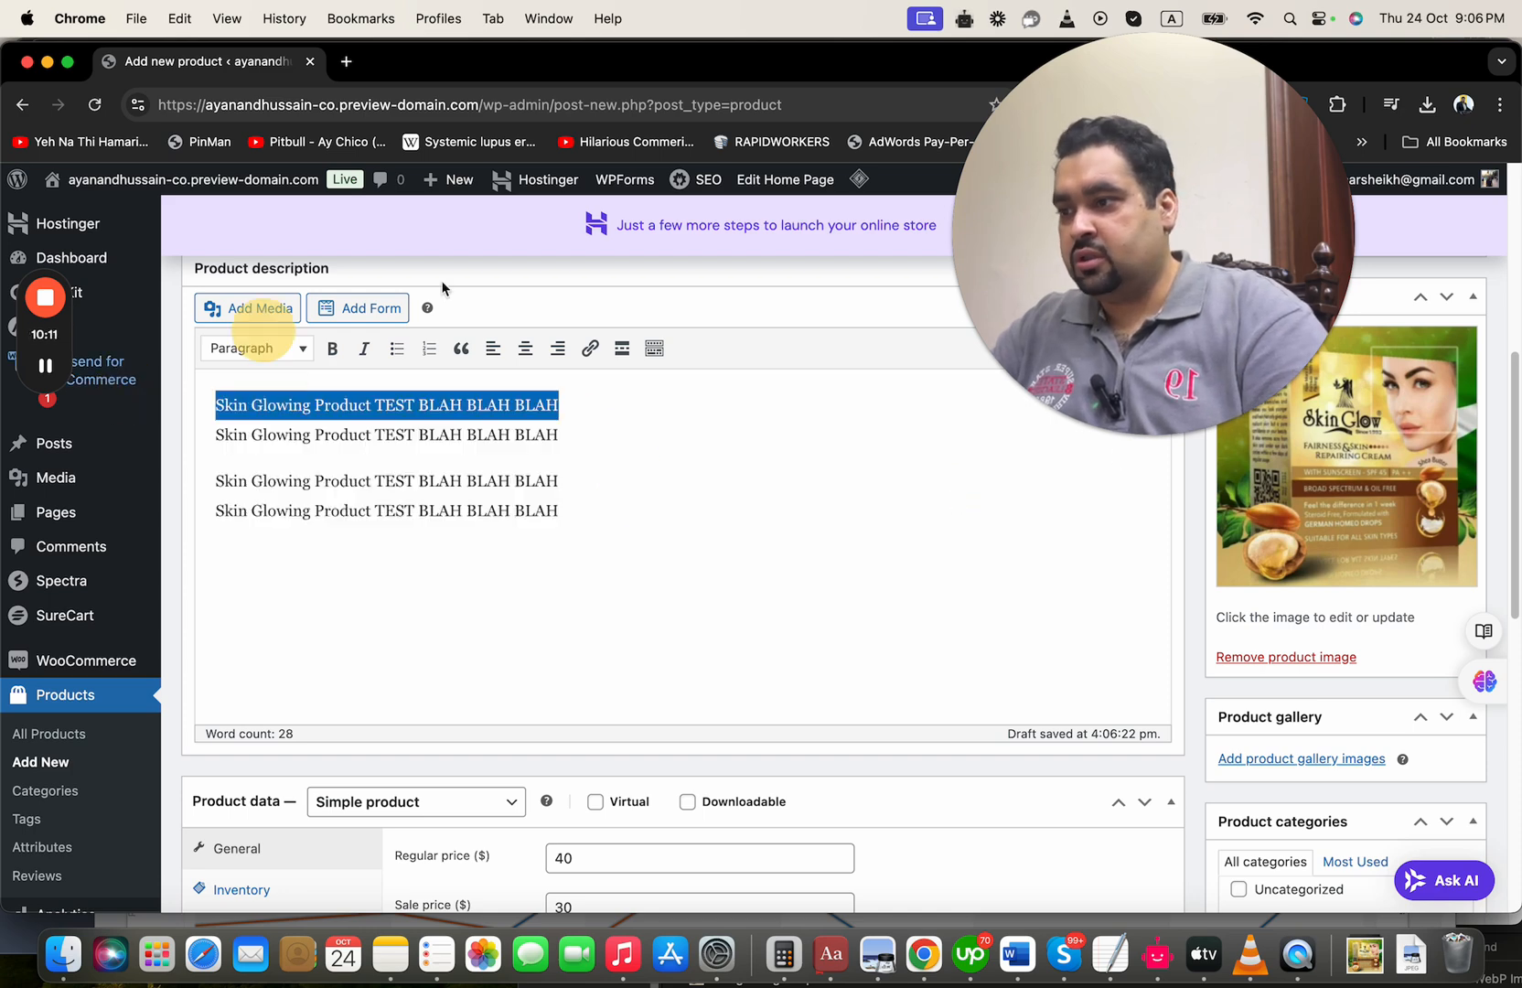
left_click_drag(1515, 433, 1514, 738)
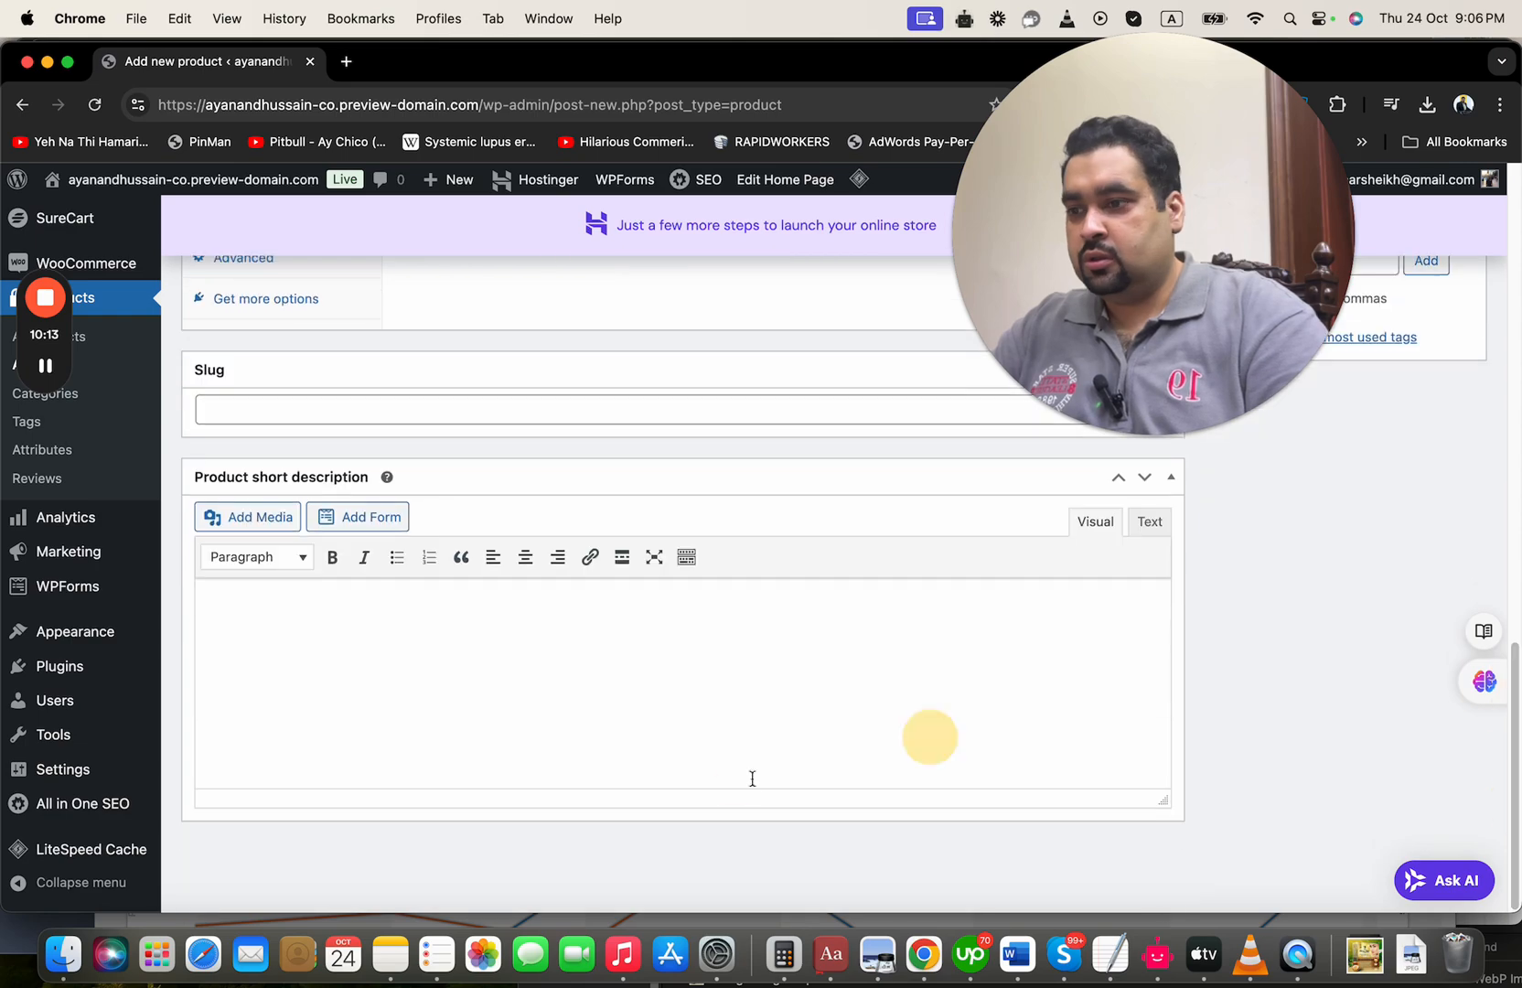
left_click(666, 713)
key("super+v")
Publish the skin glowing product
scroll(666, 640, "up", 15)
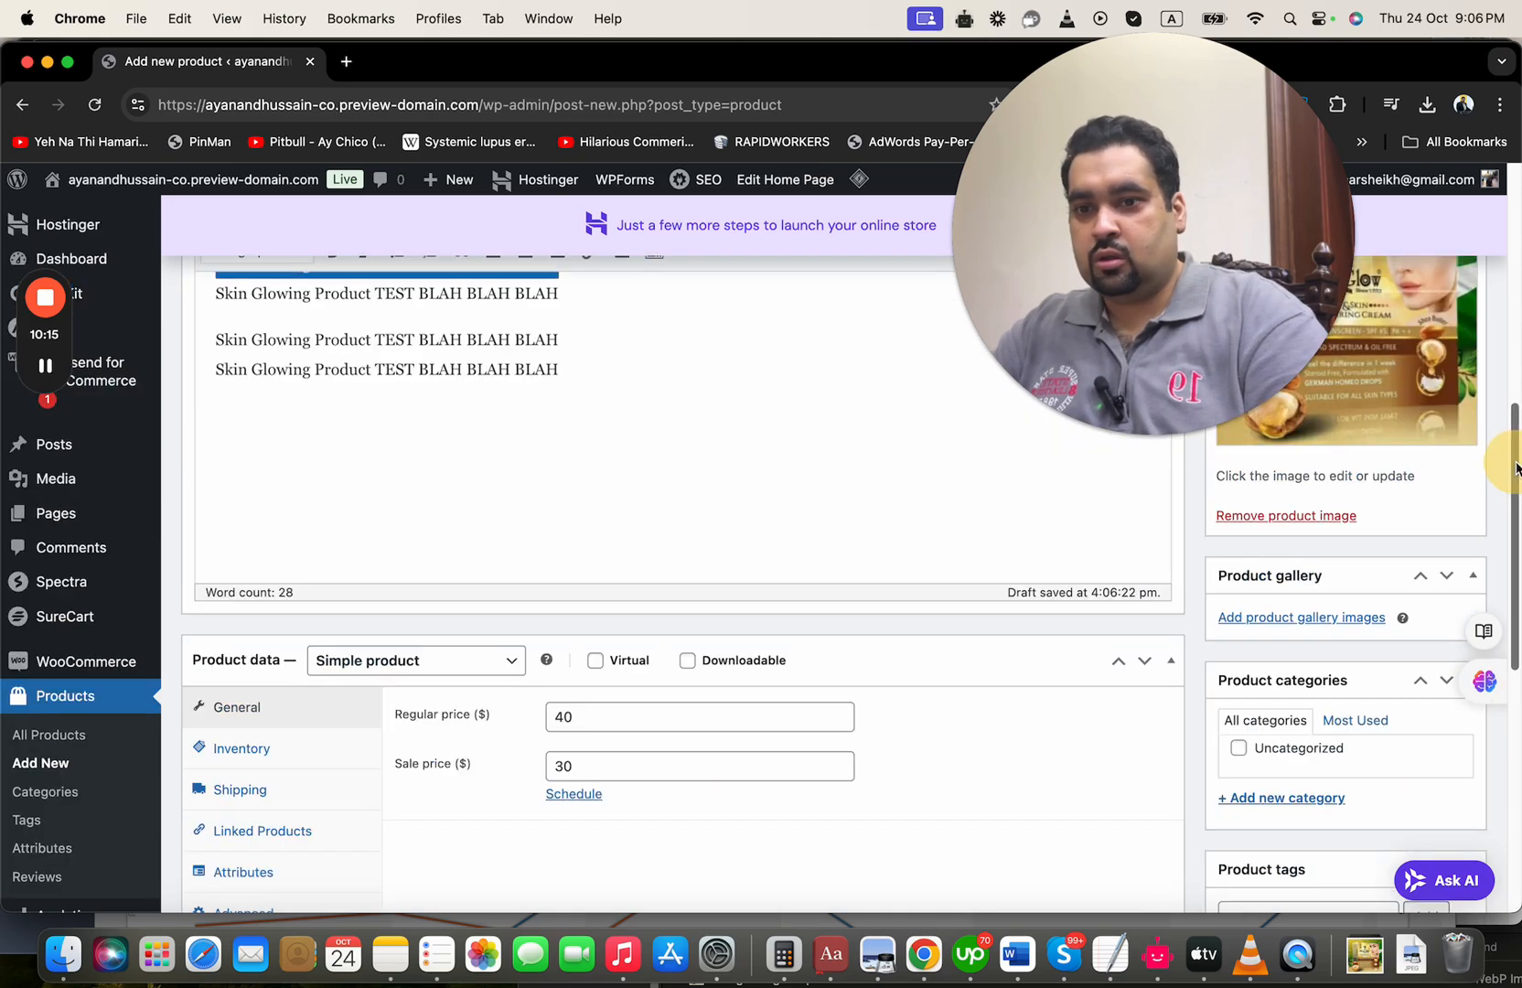
scroll(851, 567, "up", 2)
left_click(1436, 654)
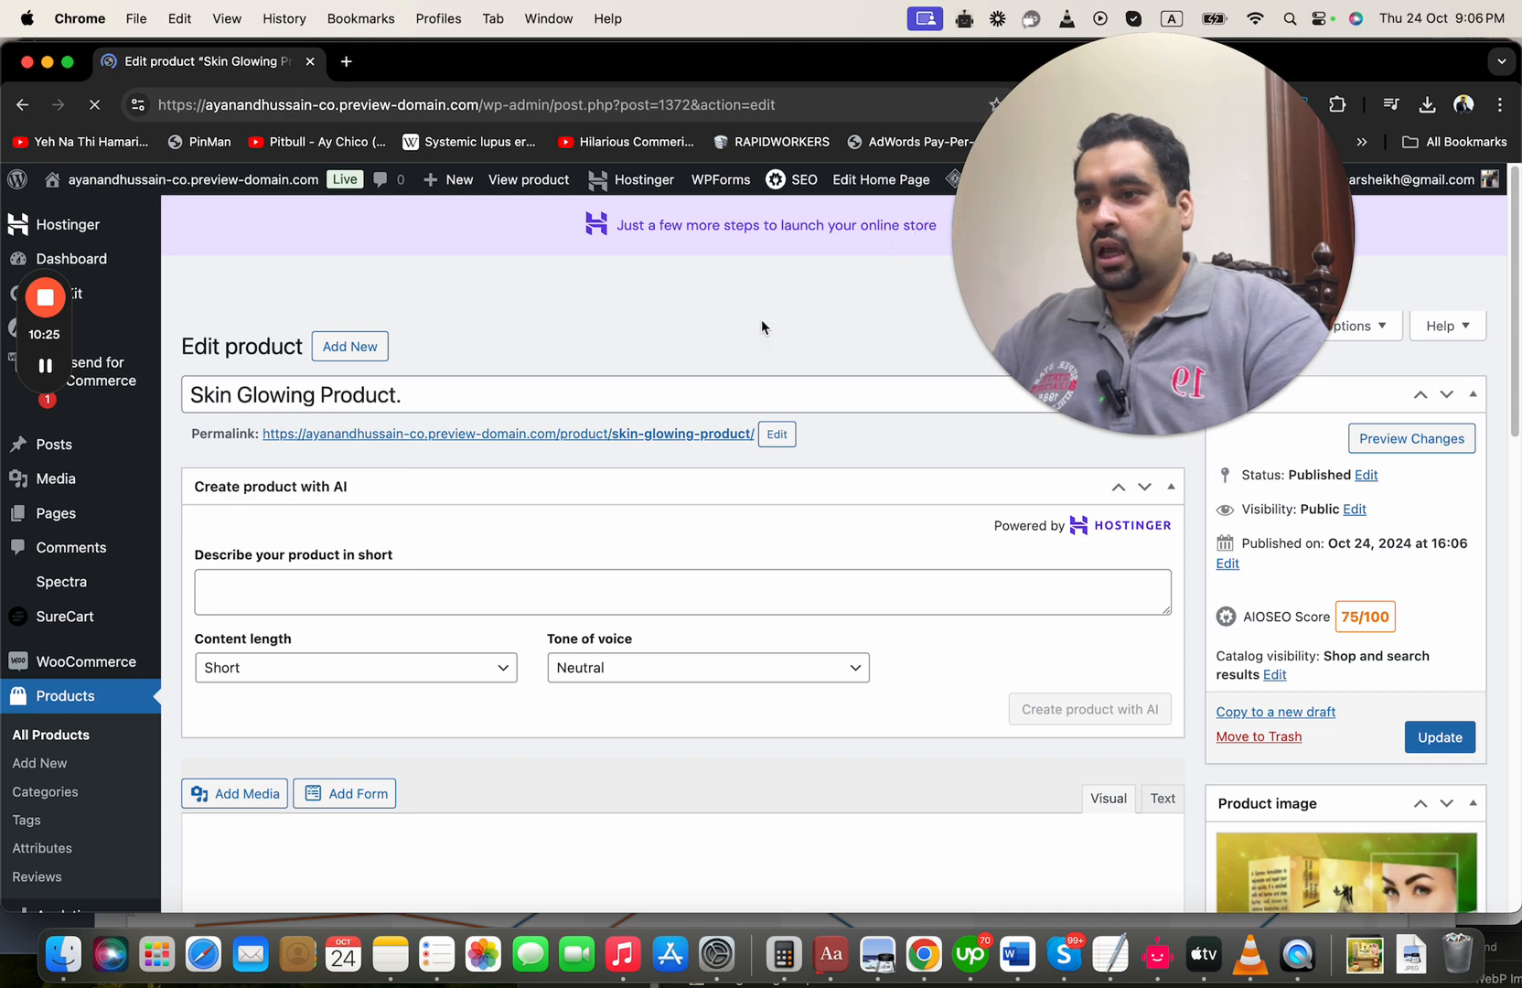
Open the product's permalink in a new browser tab, check the live product page, and return to the product editor
right_click(622, 445)
left_click(668, 445)
left_click(382, 64)
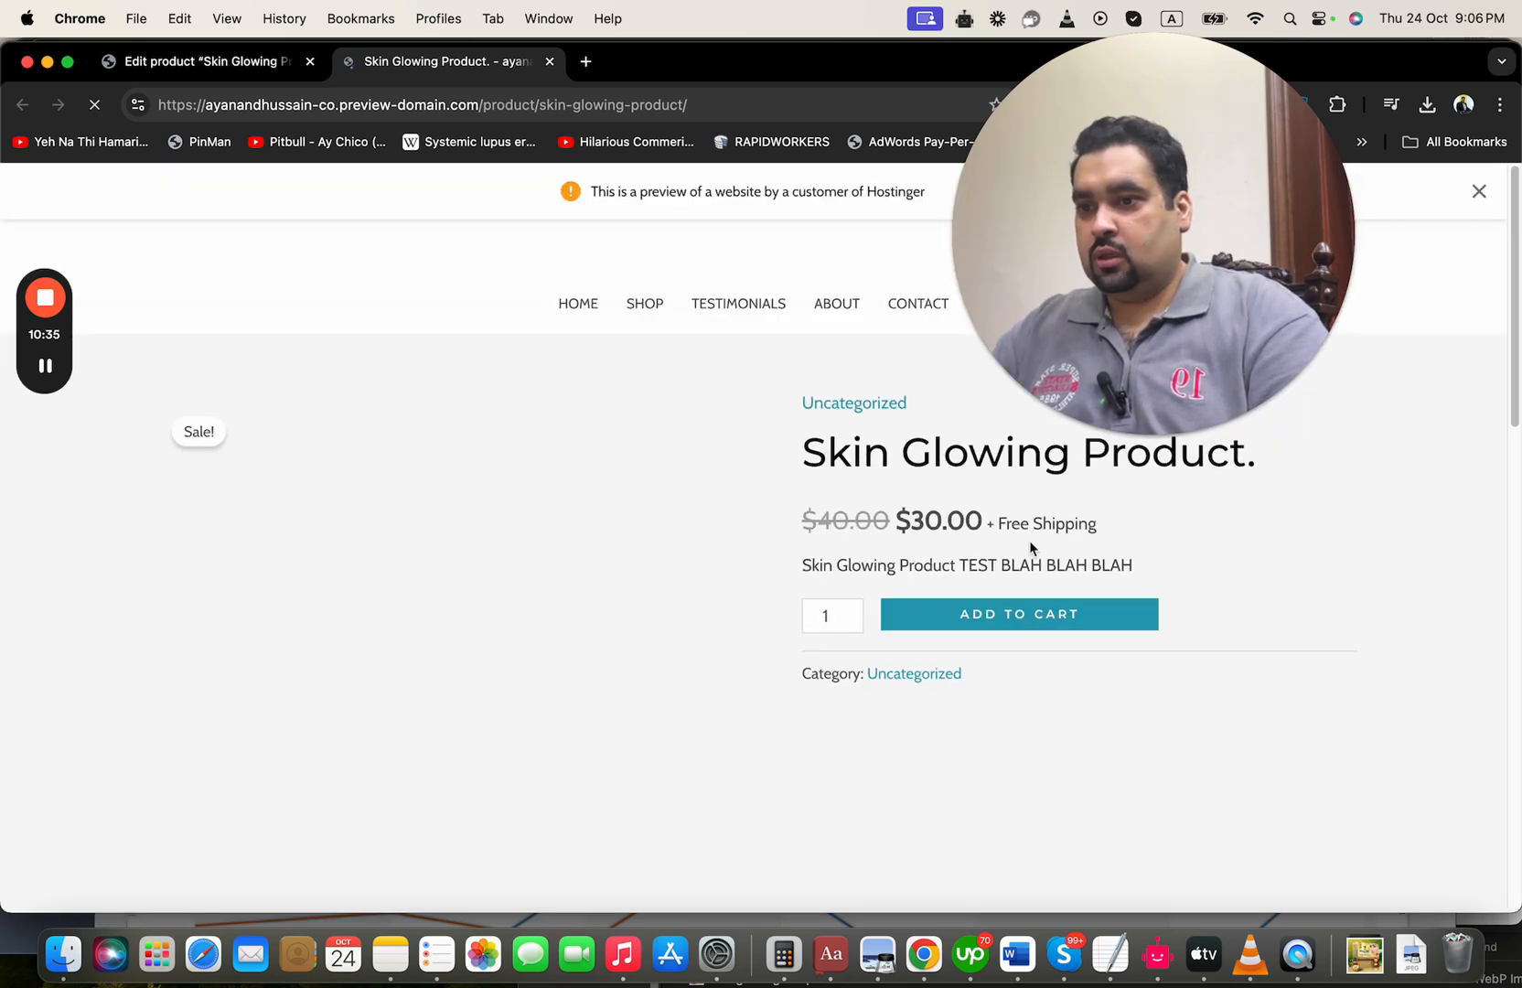
left_click_drag(1515, 328, 272, 68)
left_click(259, 61)
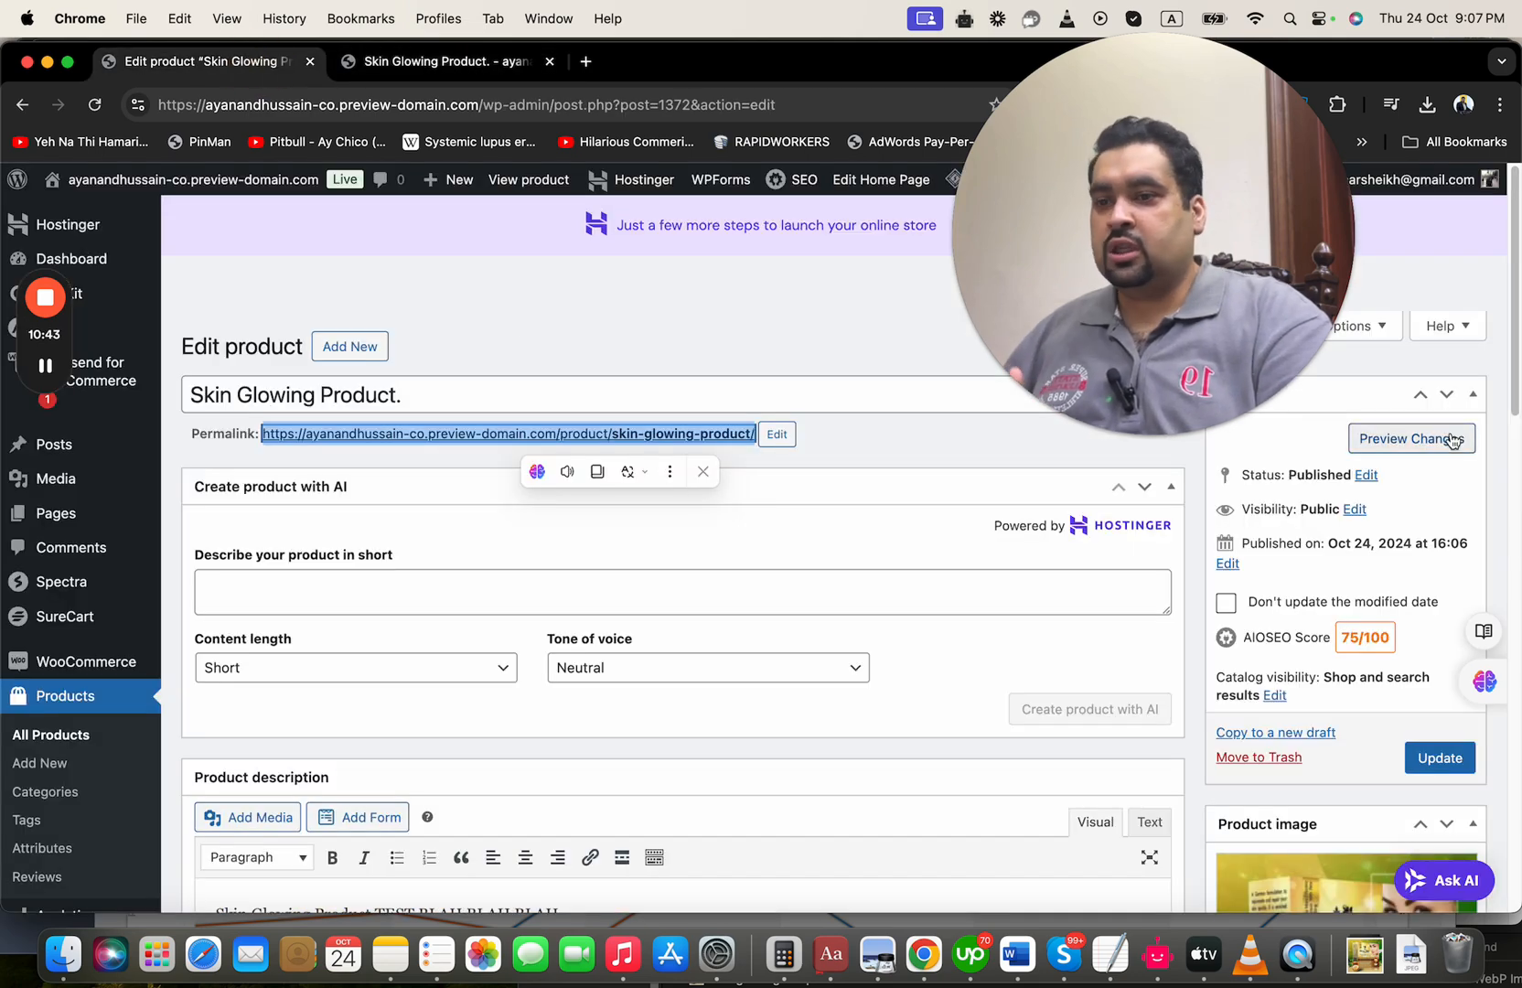
Open the installed themes and start customizing the active Astra theme
left_click_drag(1518, 439, 1516, 577)
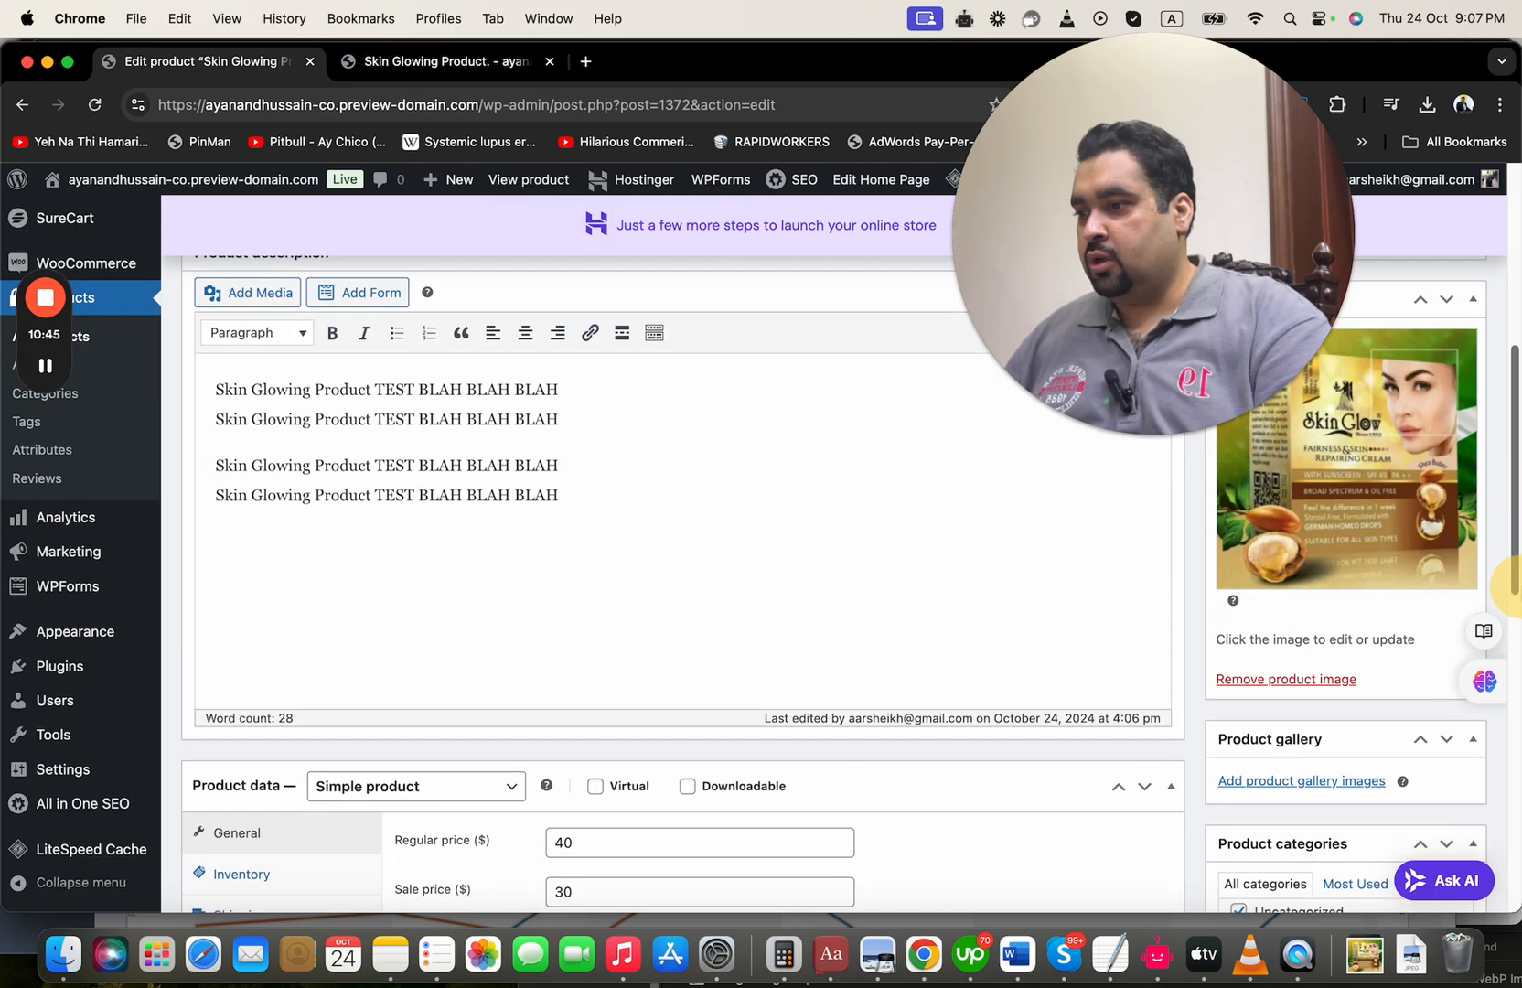
mouse_move(89, 635)
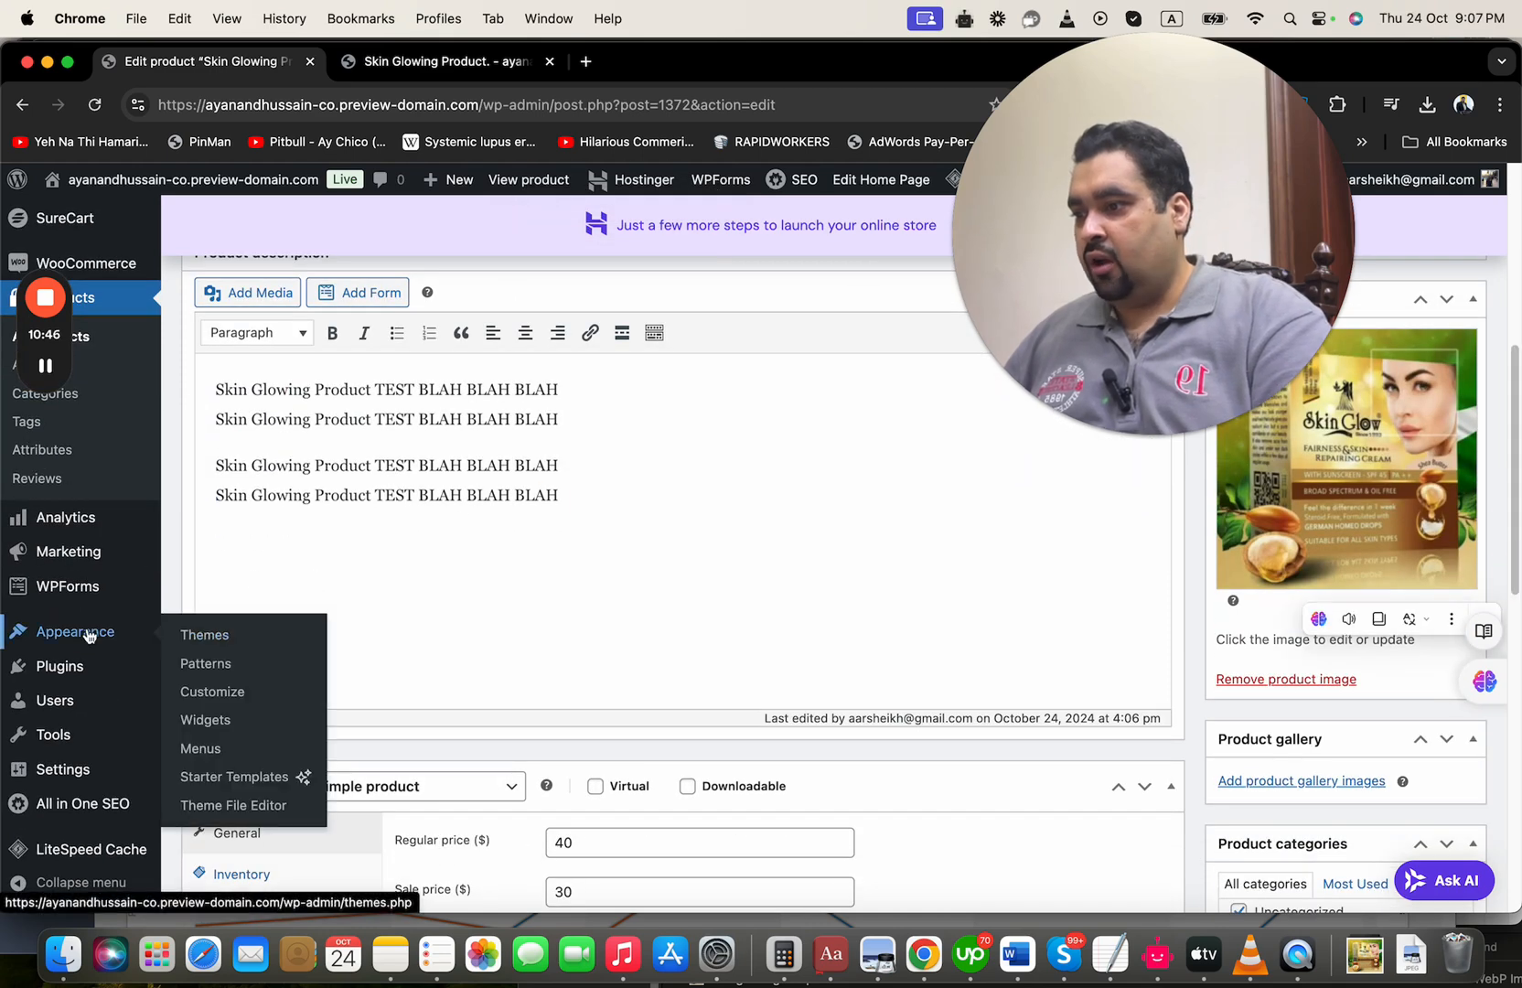
left_click(215, 629)
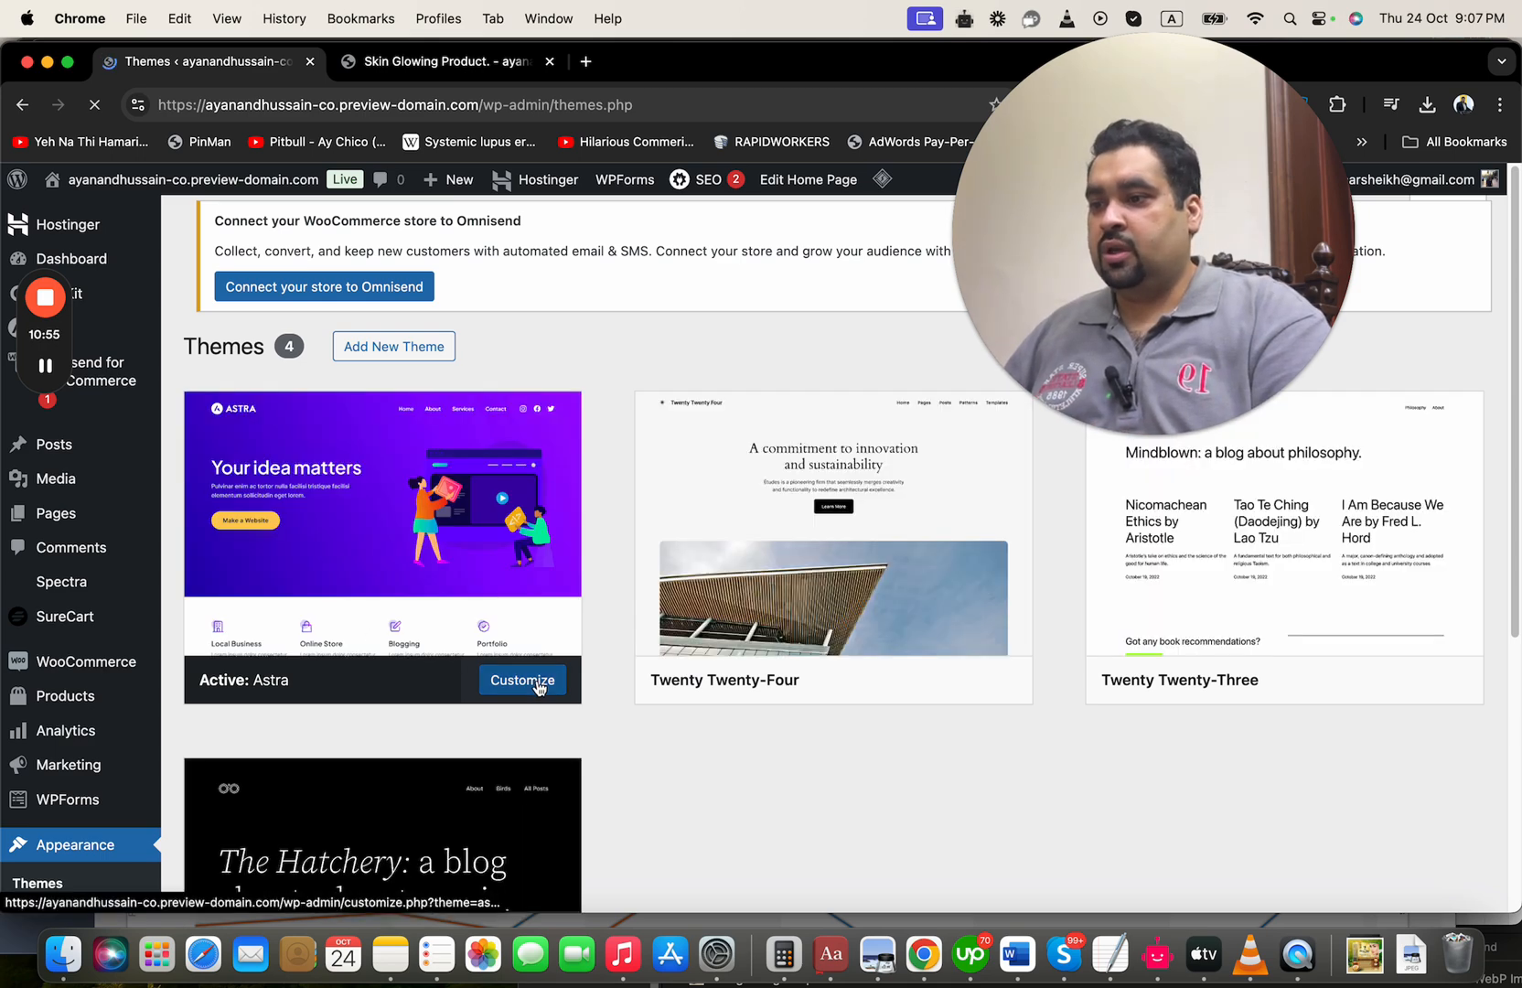
left_click(539, 687)
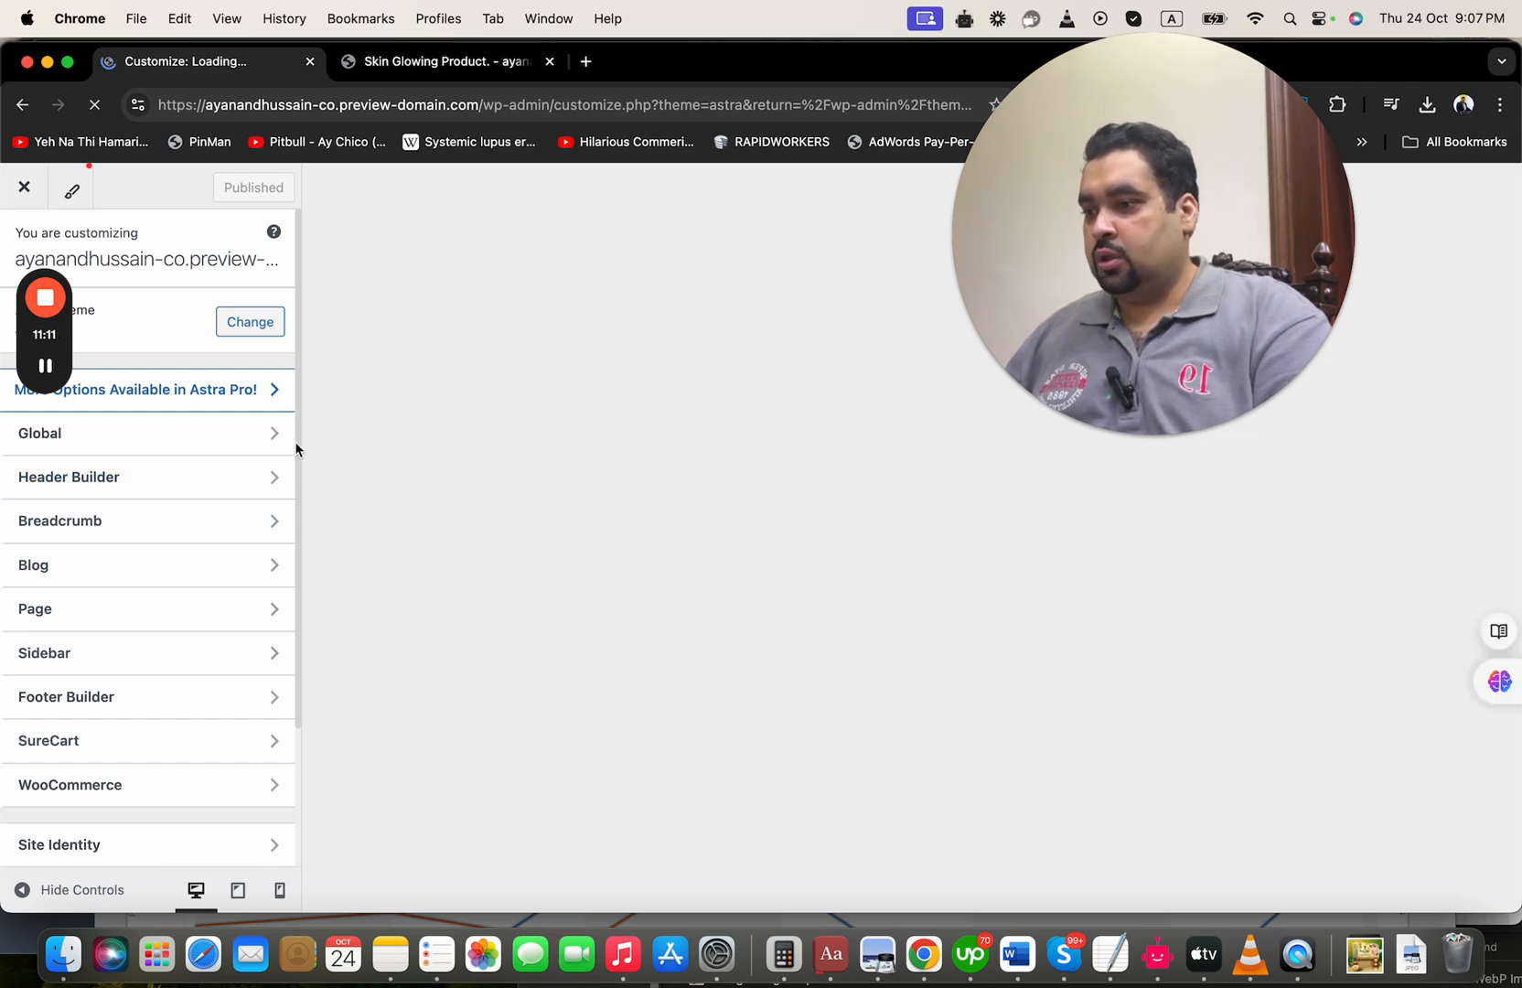
Examine the site identity, logo and header builder settings, ending back on the main customizer options
scroll(296, 463, "down", 1)
scroll(297, 484, "down", 5)
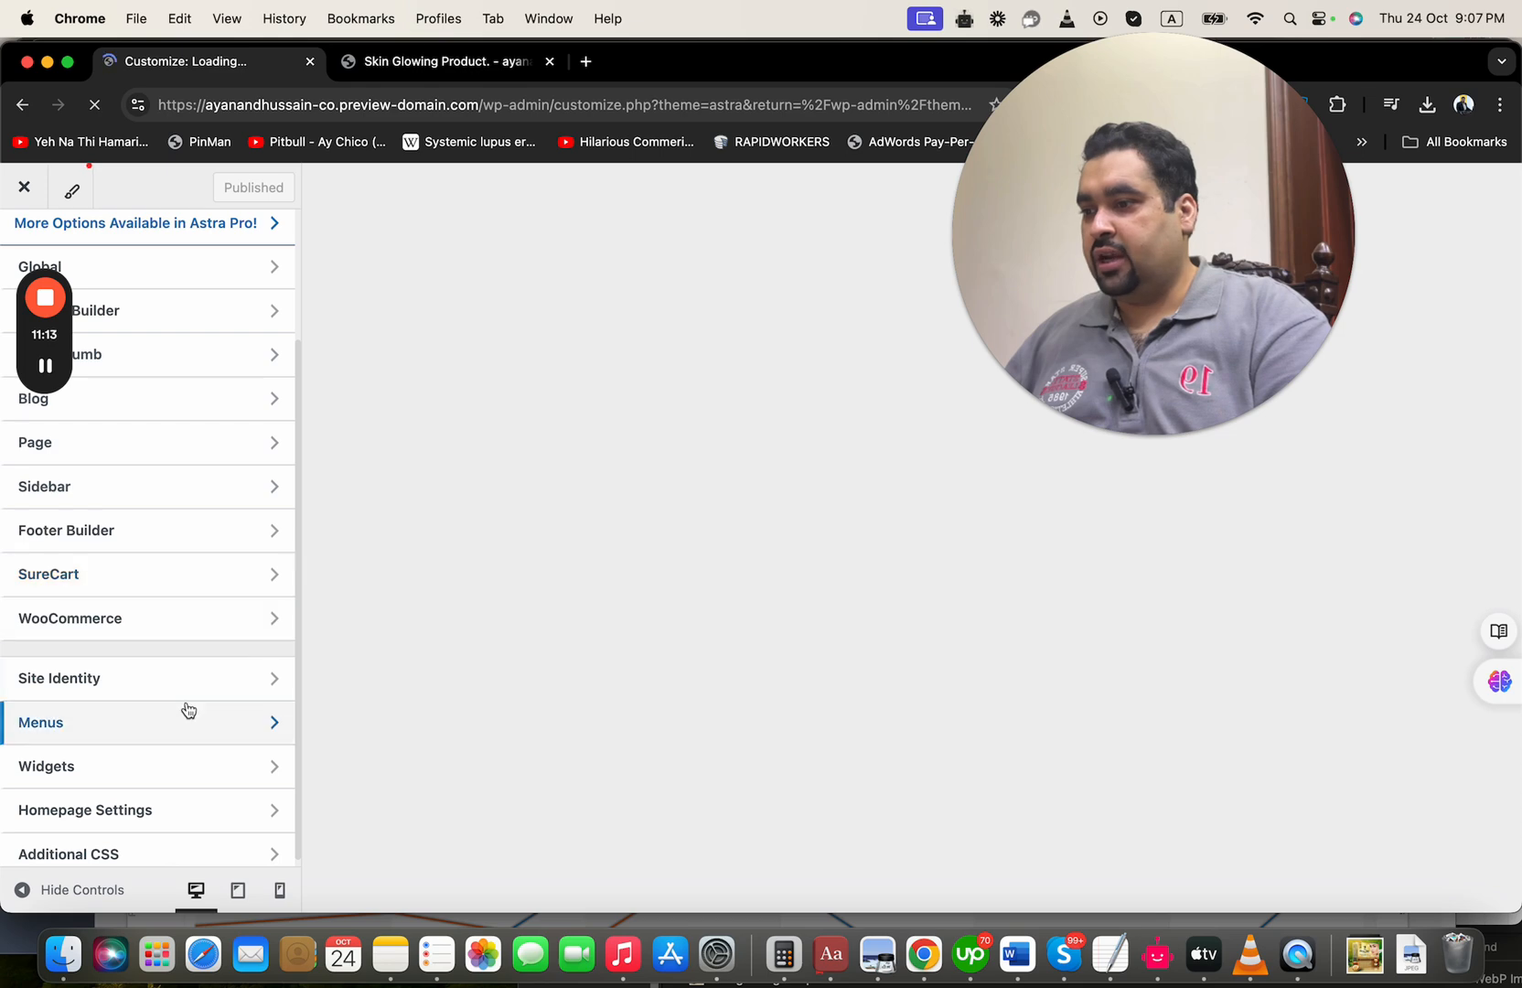
left_click(187, 679)
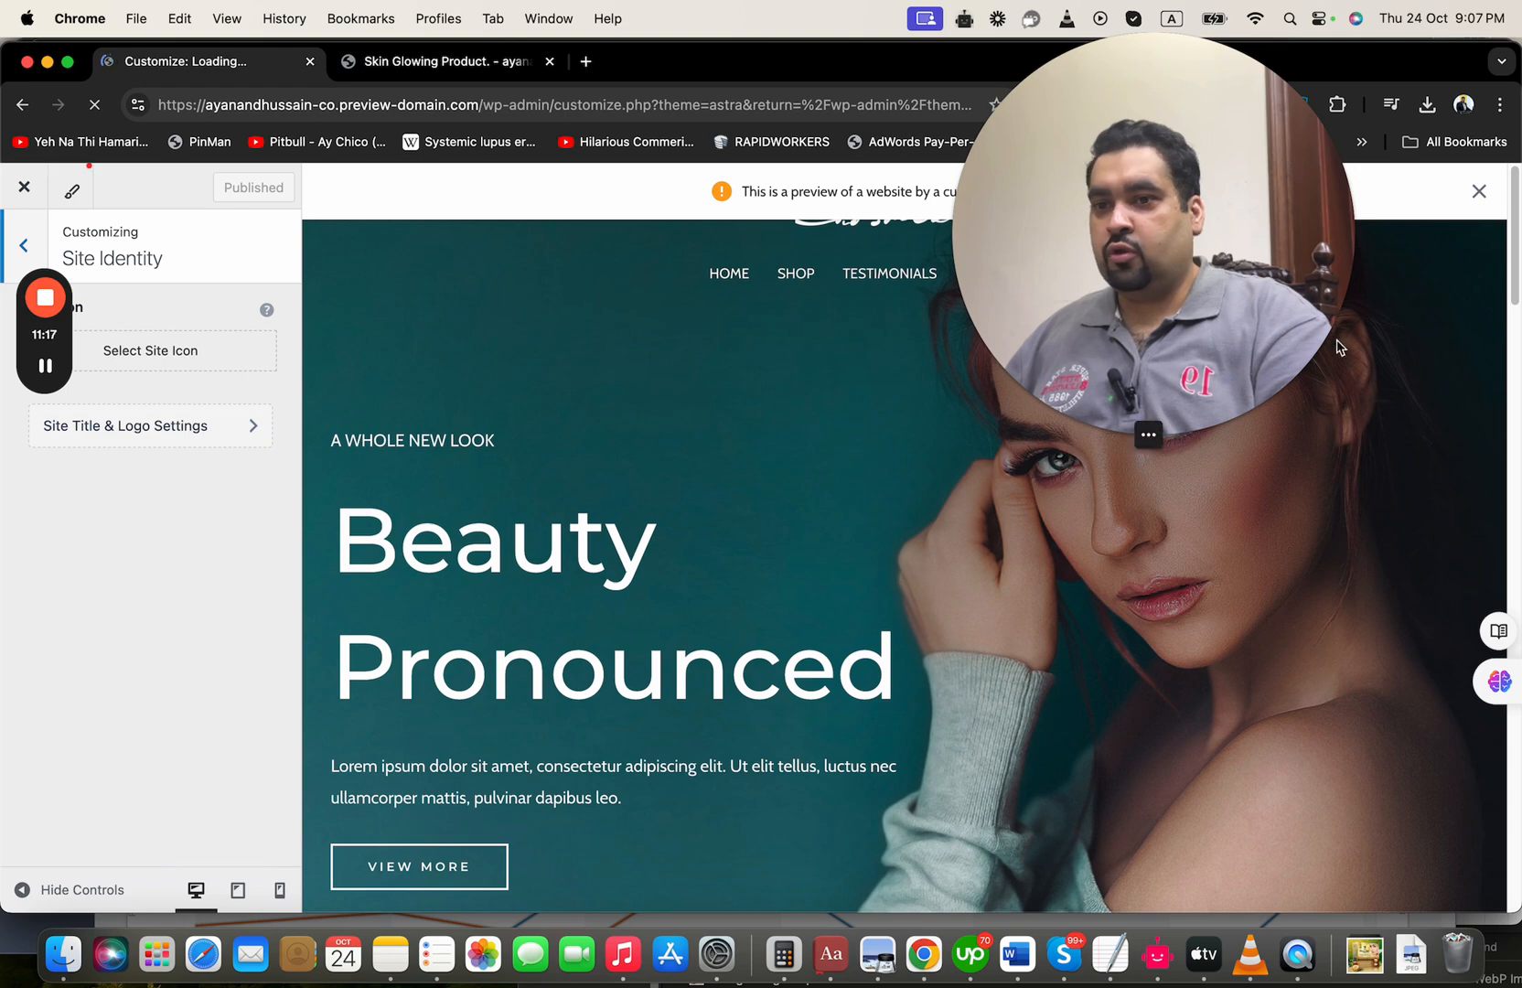
left_click(197, 428)
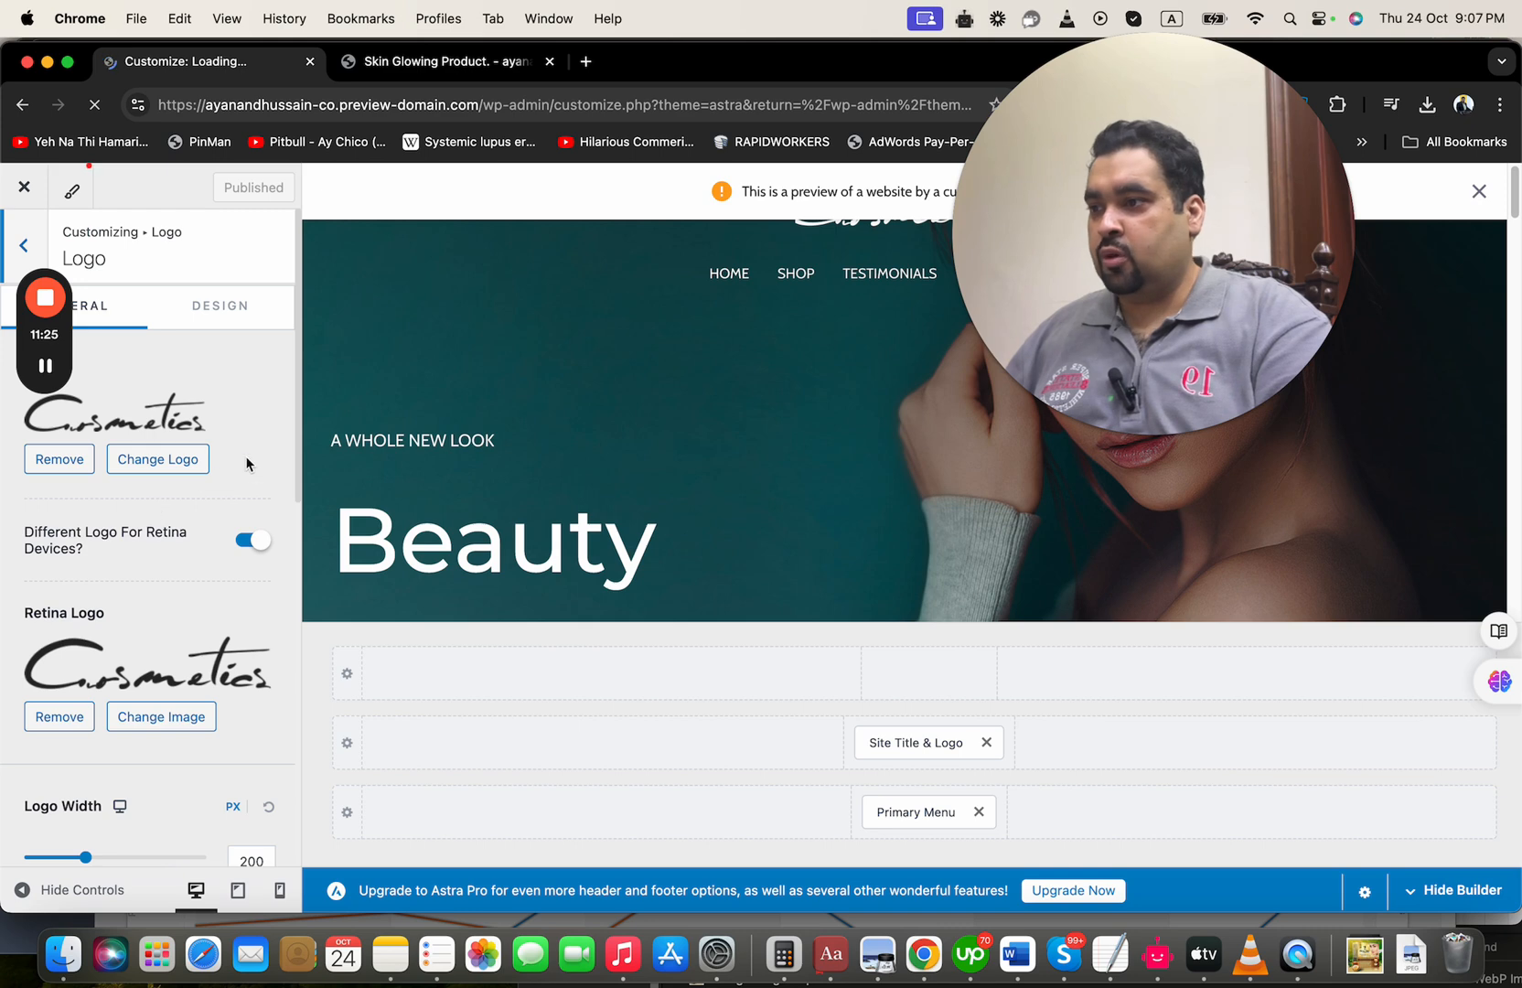
left_click(24, 245)
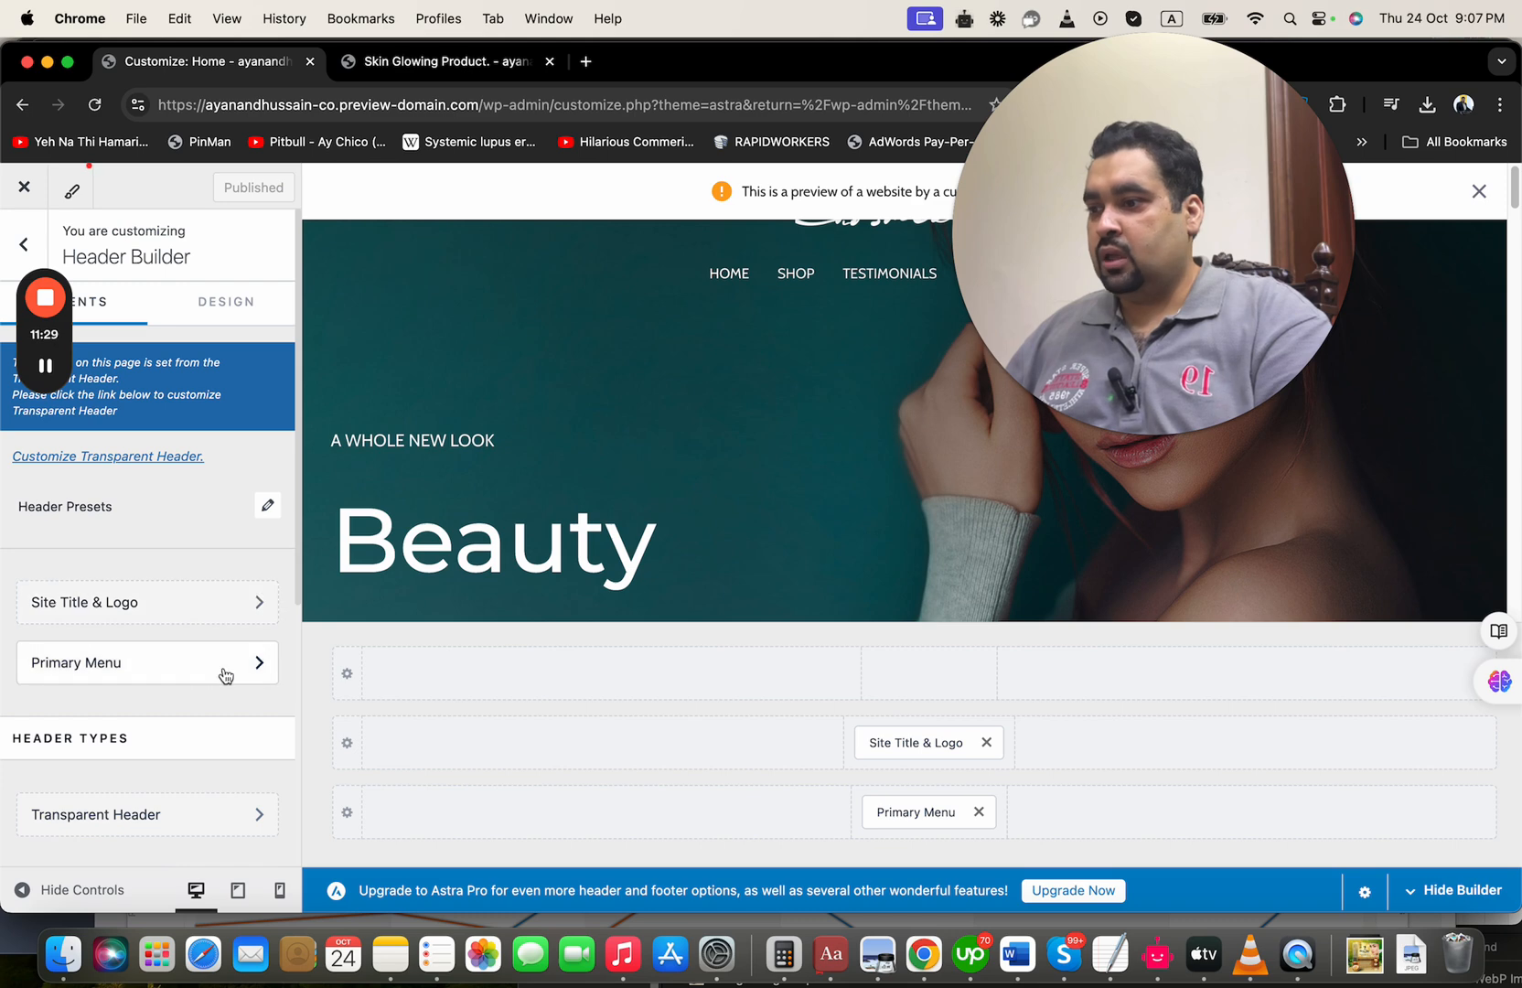
left_click_drag(1242, 290, 1434, 724)
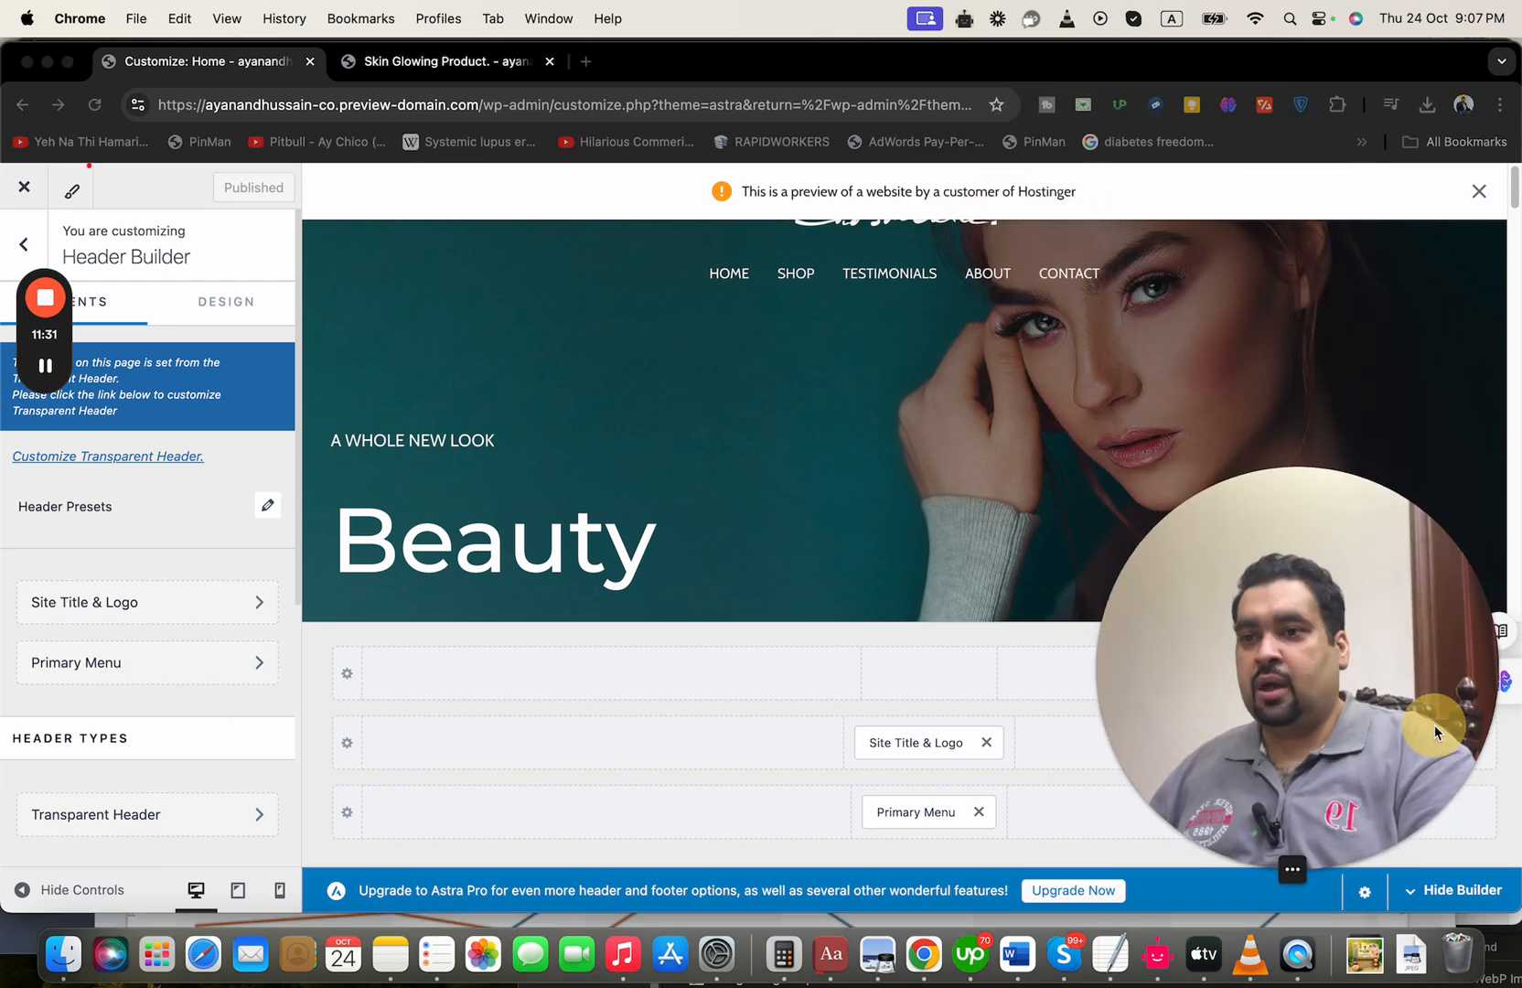
left_click(1516, 210)
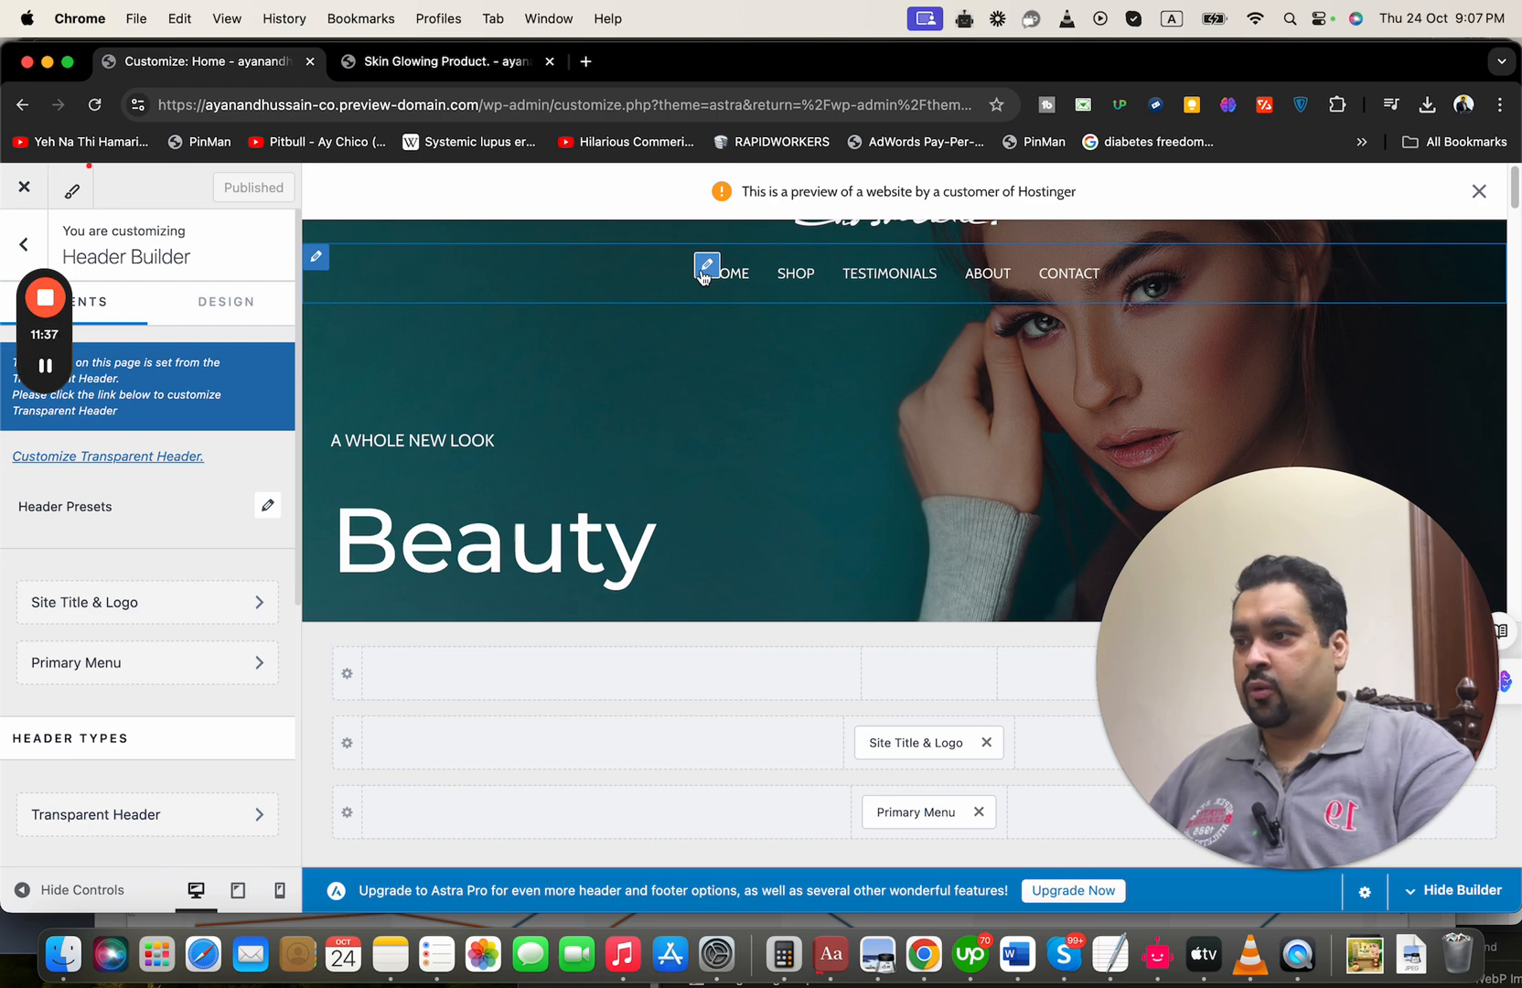
left_click(23, 245)
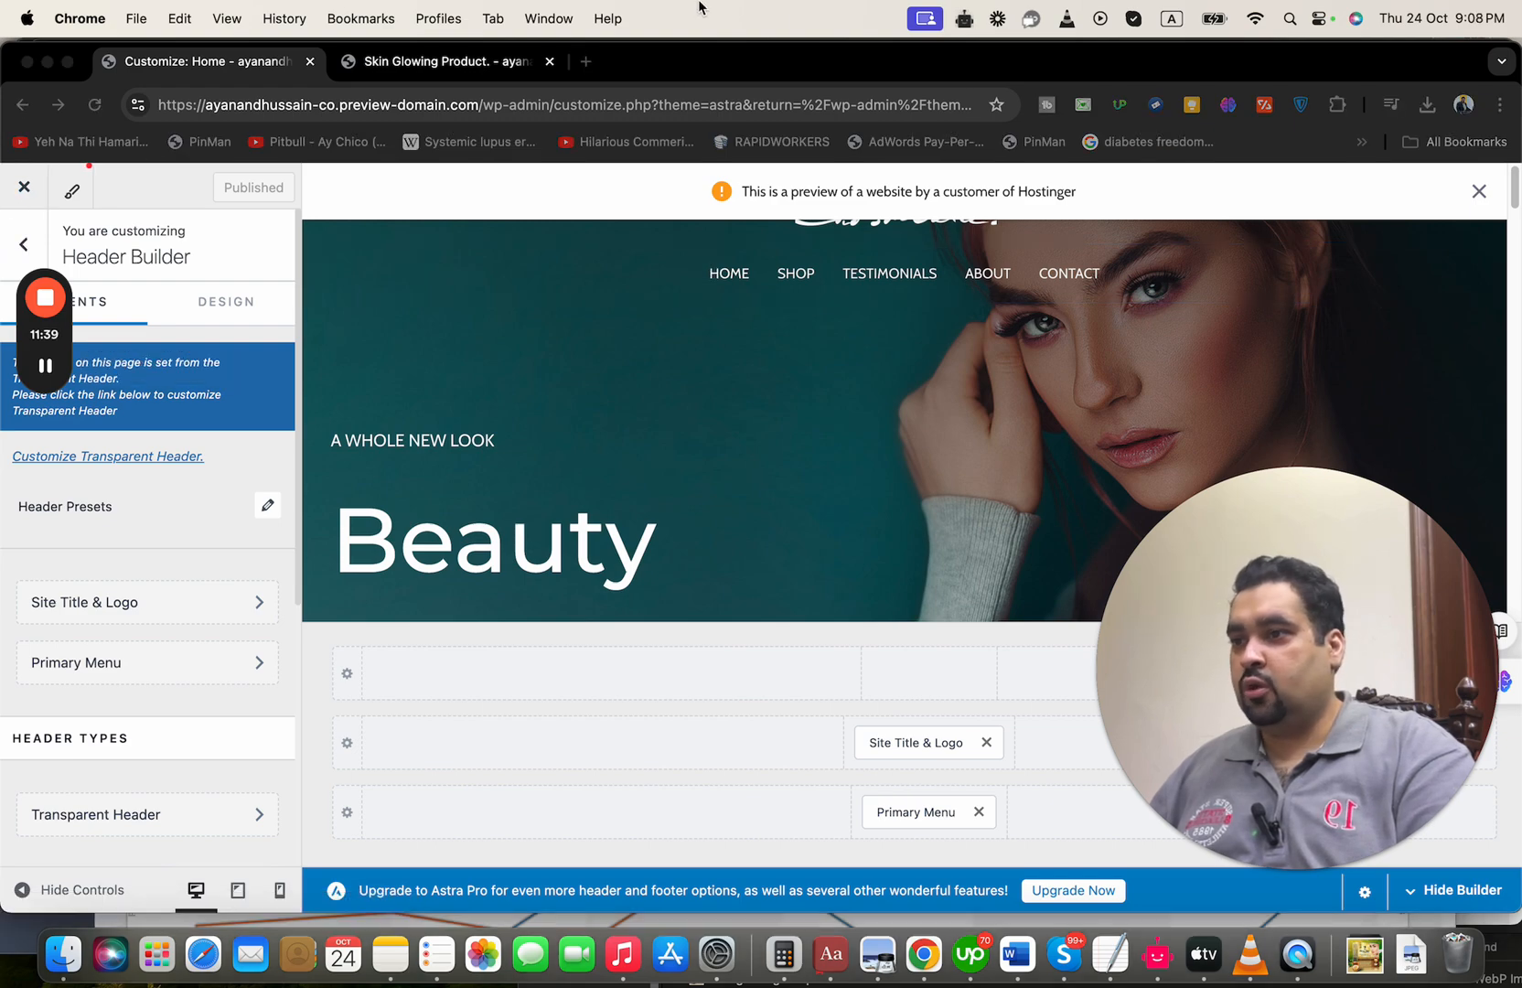
left_click(769, 58)
left_click(24, 244)
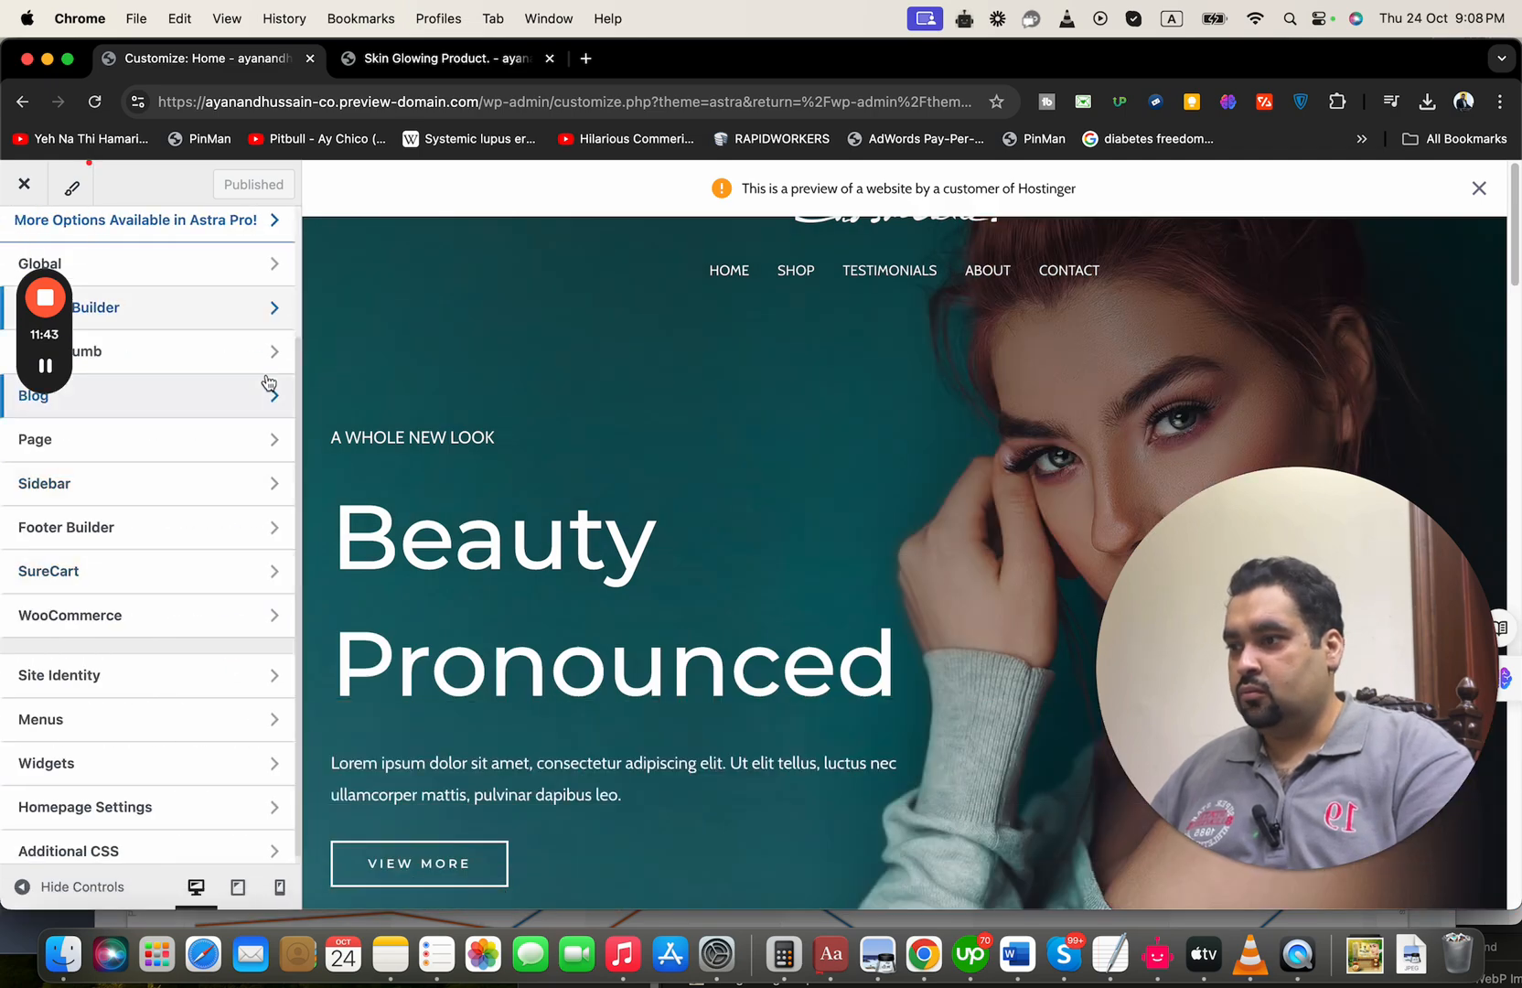
Examine the WooCommerce checkout and product images settings, ending back on the main customizer options
left_click(263, 625)
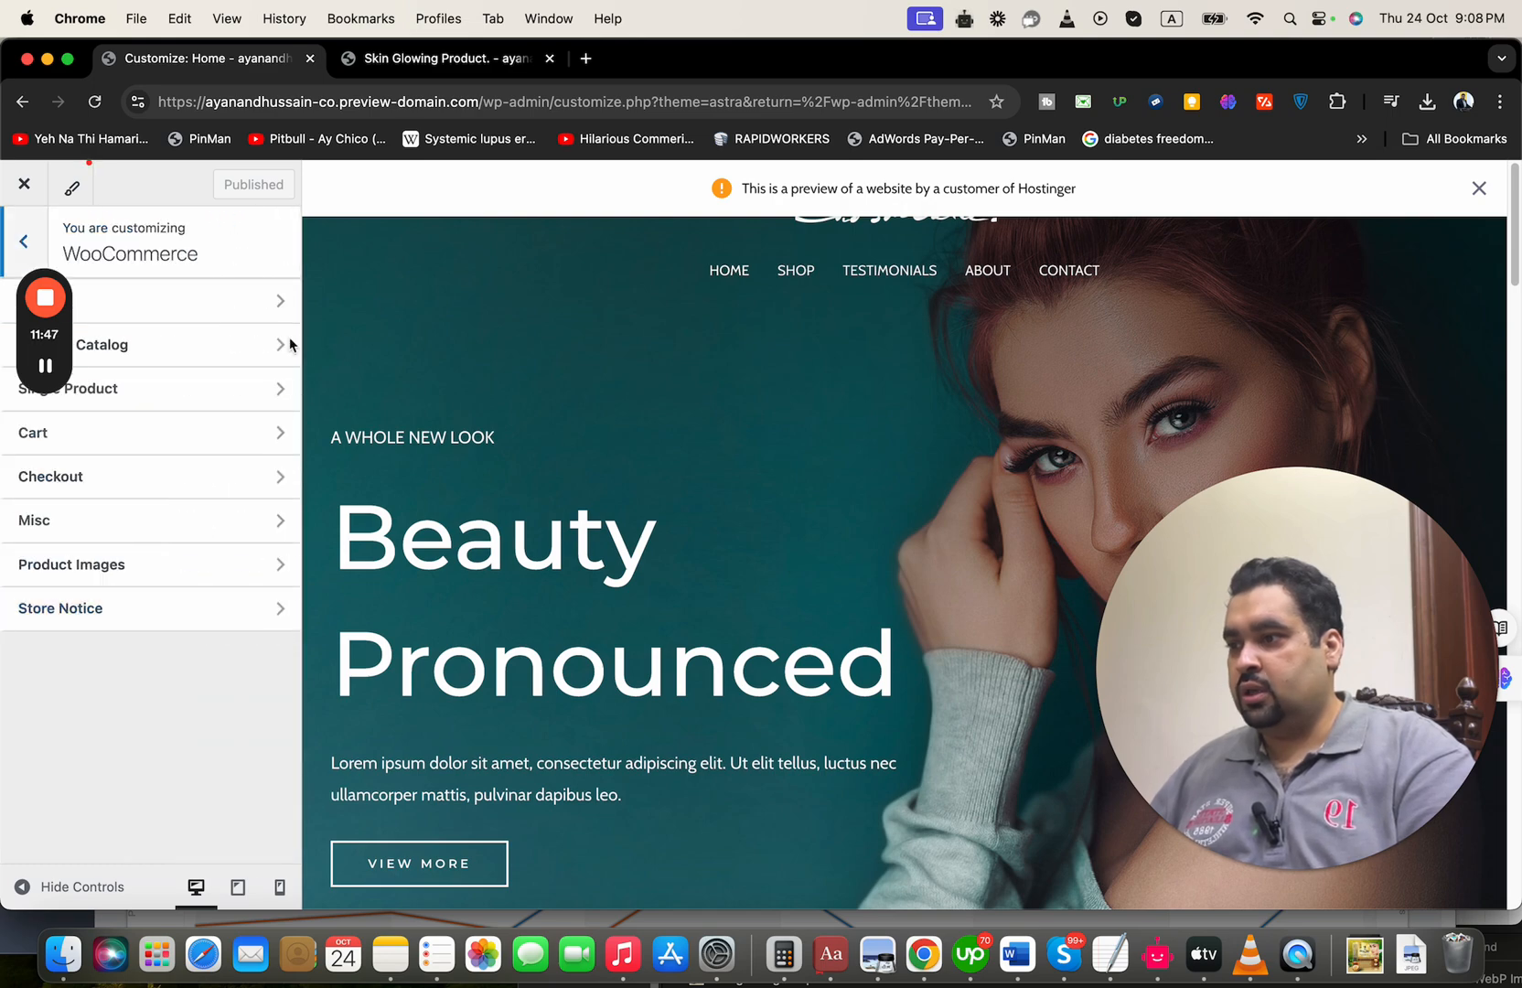
left_click(203, 489)
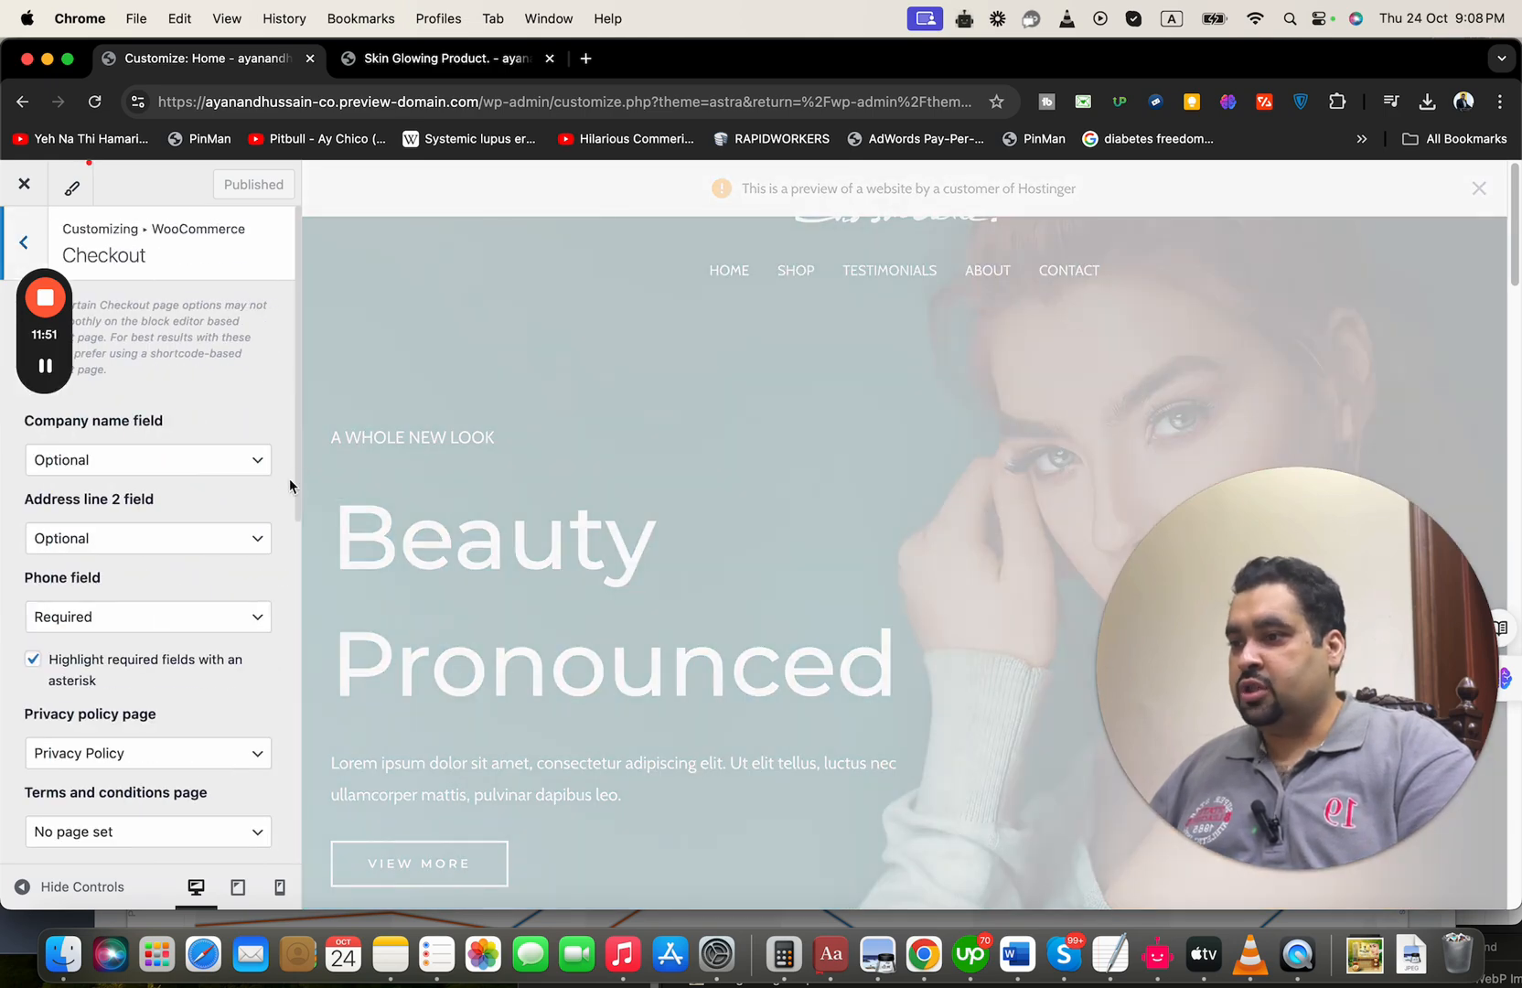
mouse_move(297, 494)
left_mouse_down()
mouse_move(299, 828)
mouse_move(306, 509)
left_mouse_up()
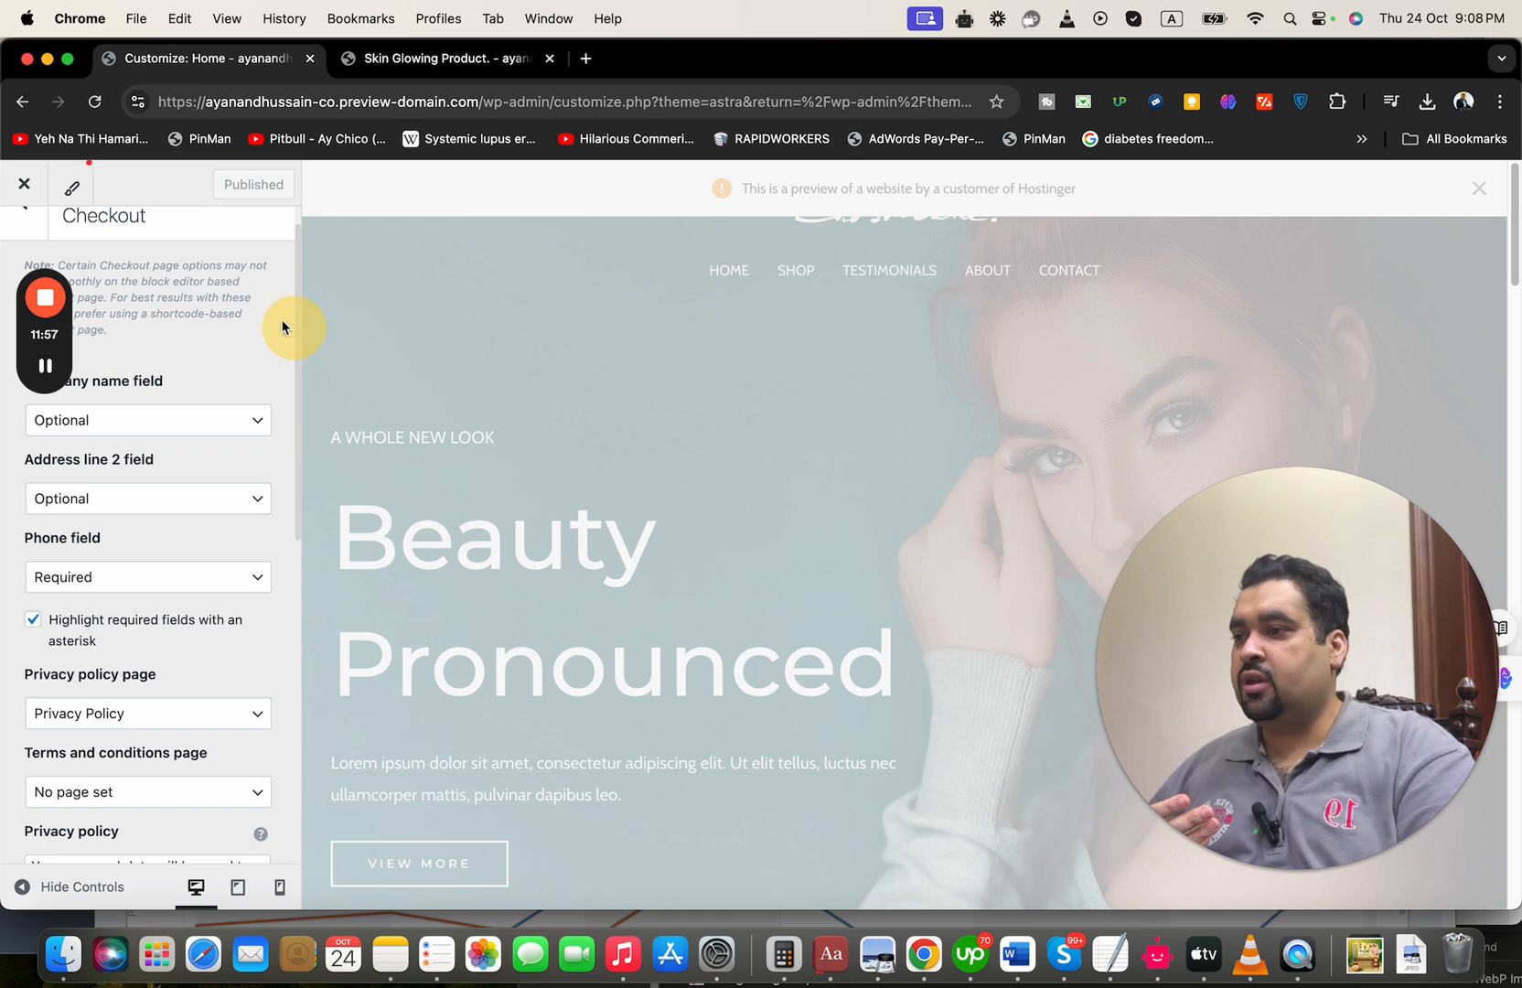
left_click(16, 234)
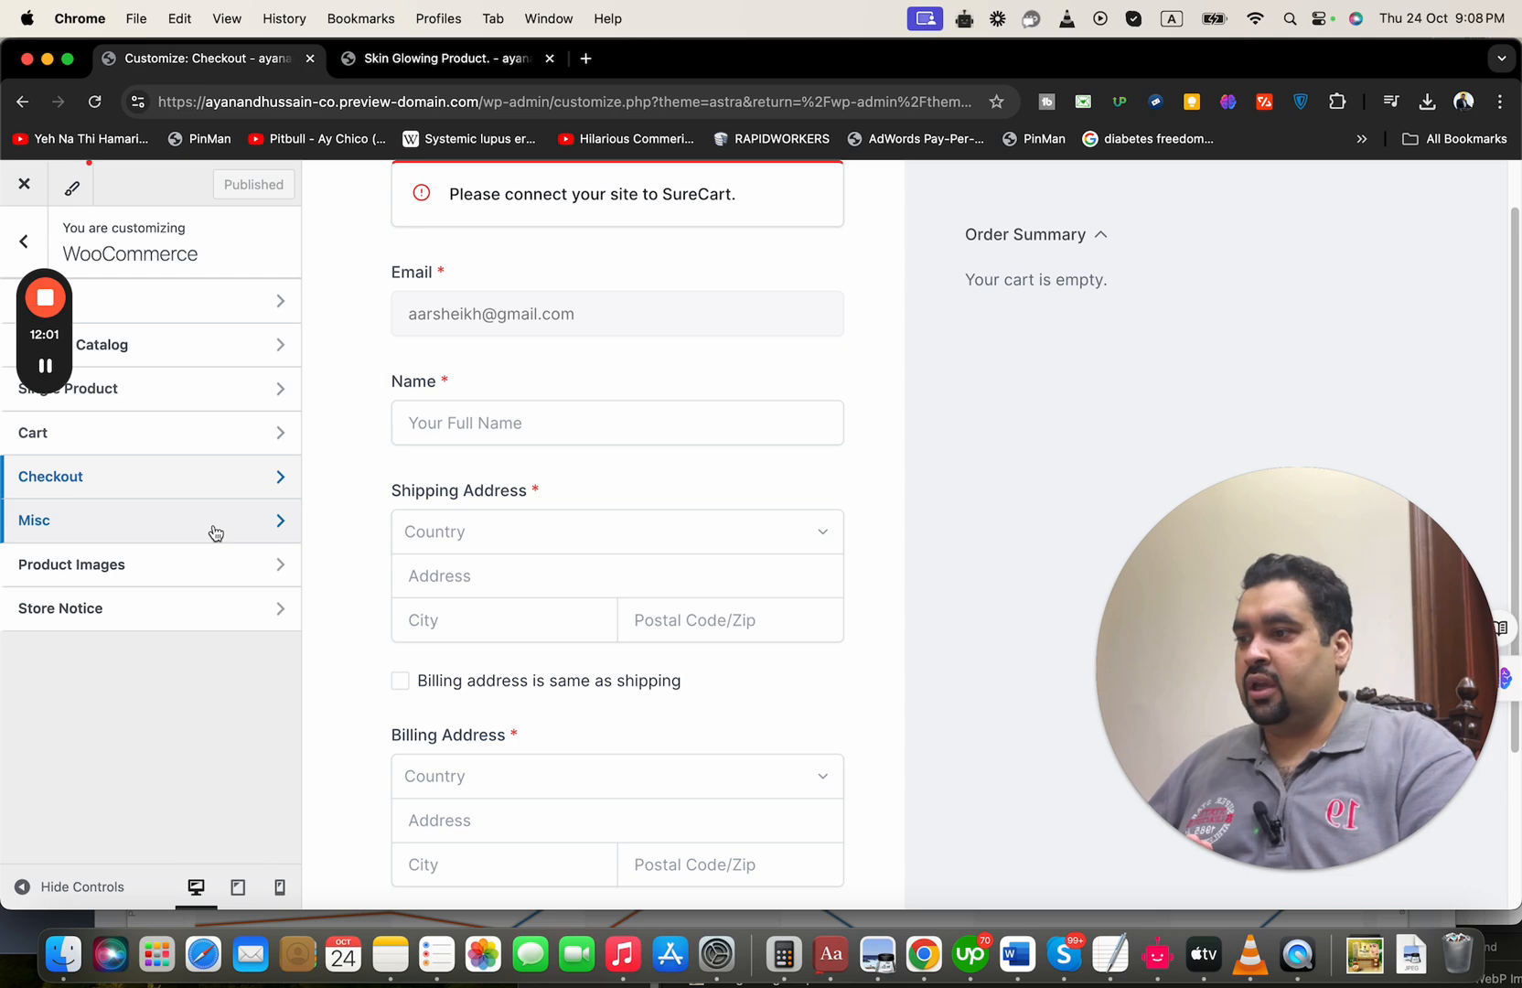
left_click(211, 567)
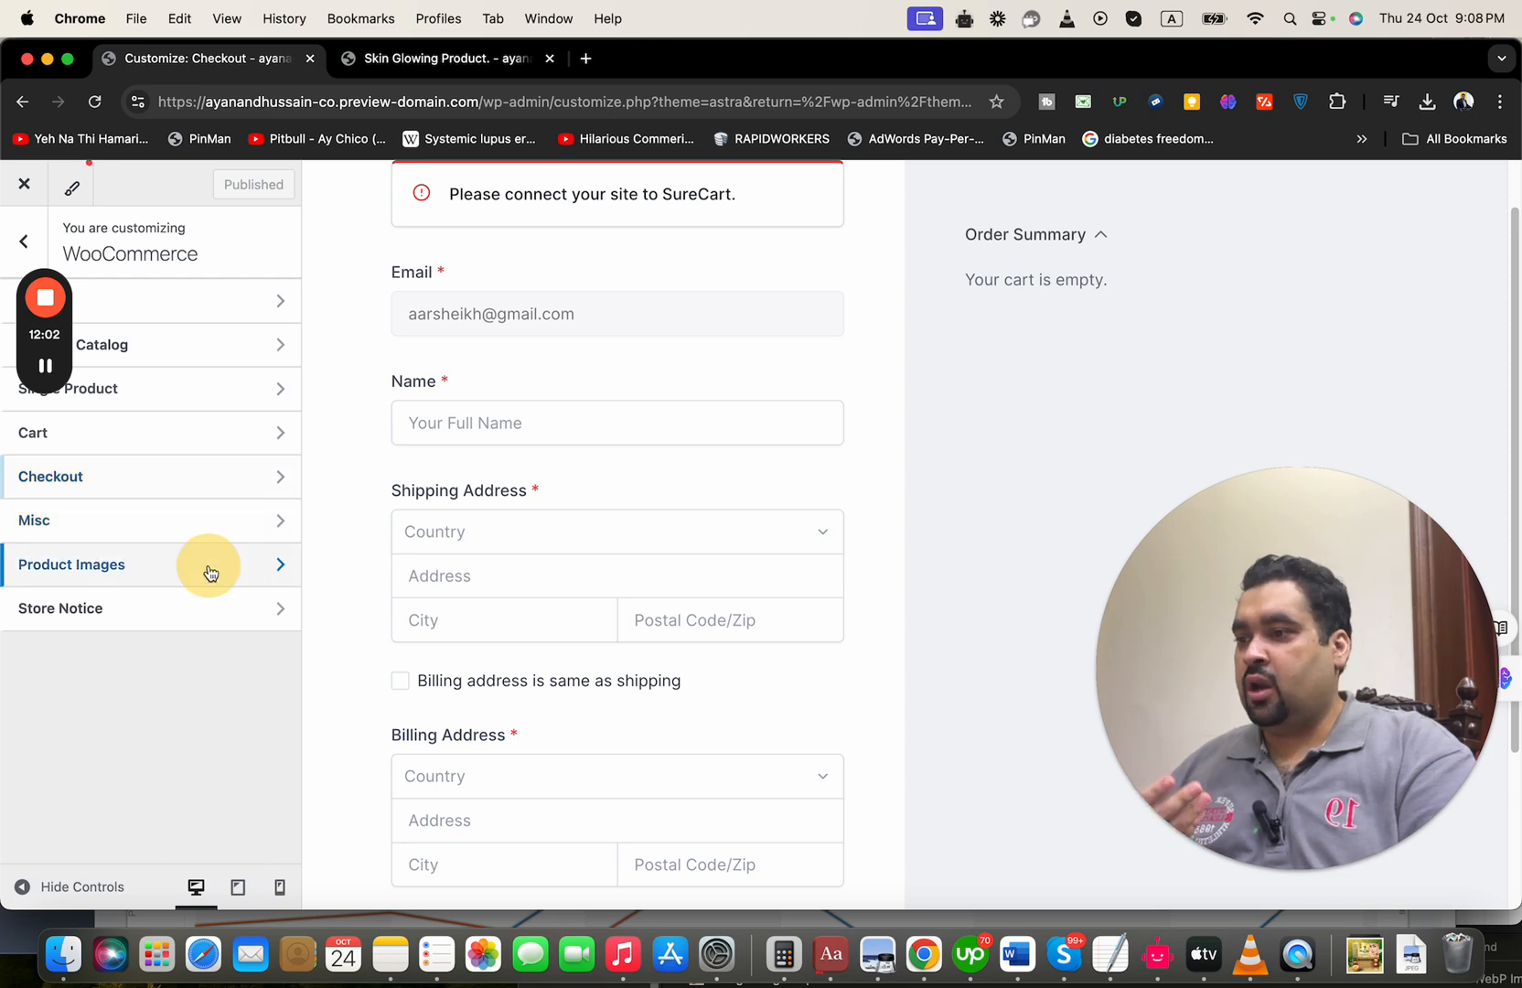
left_click(24, 236)
left_click(24, 234)
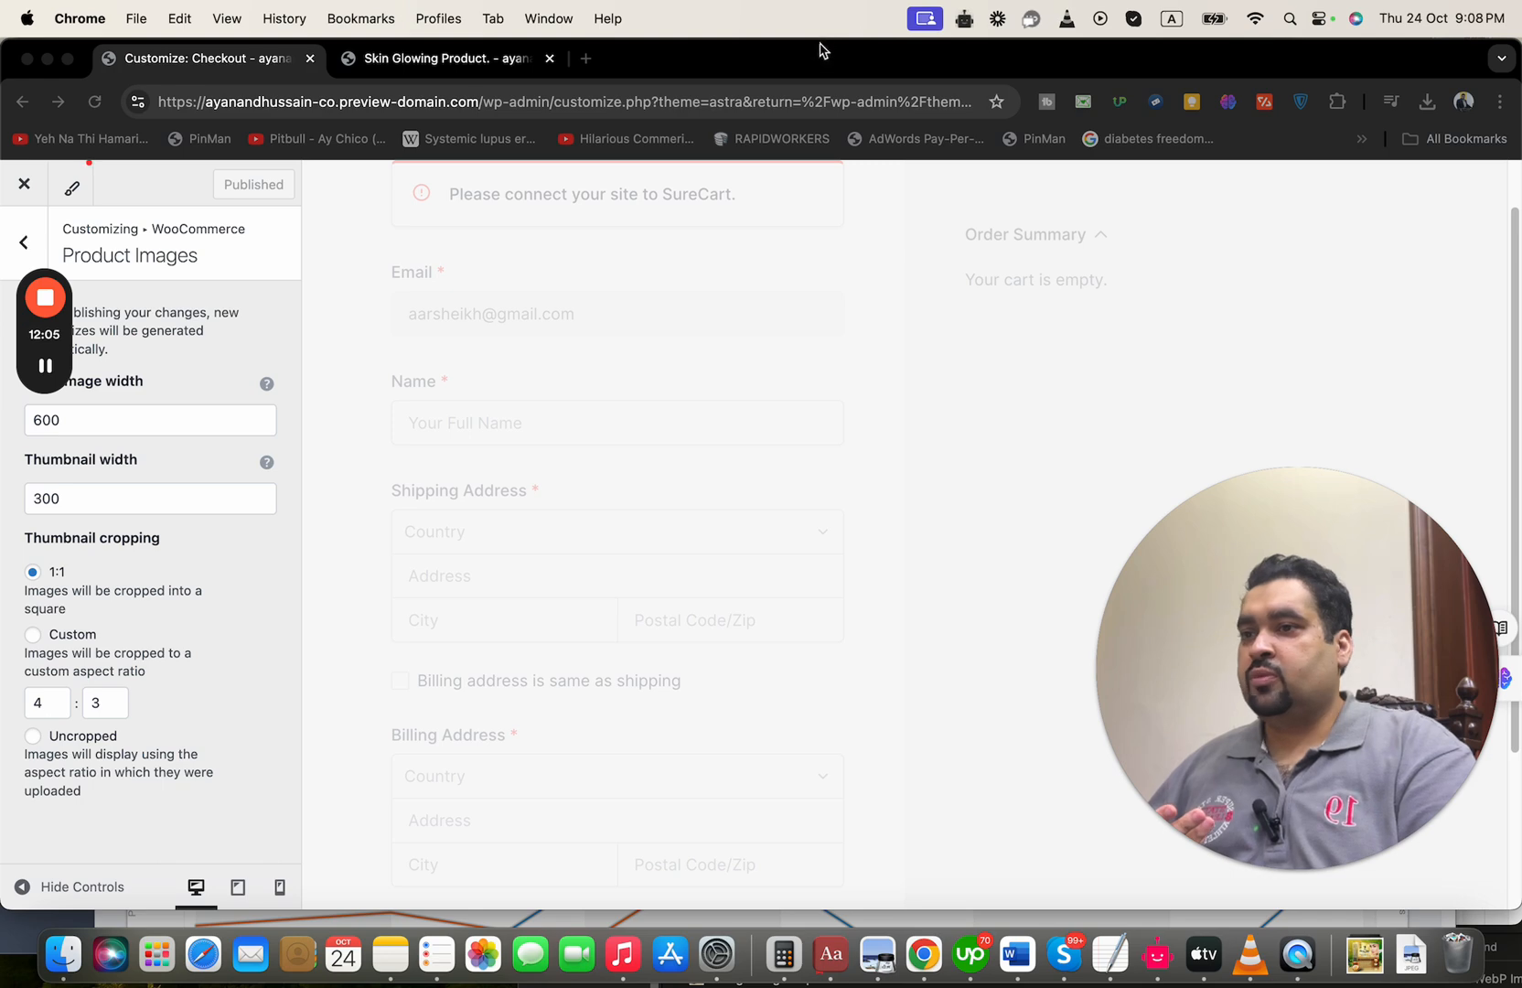
left_click_drag(823, 48, 840, 49)
left_click(40, 245)
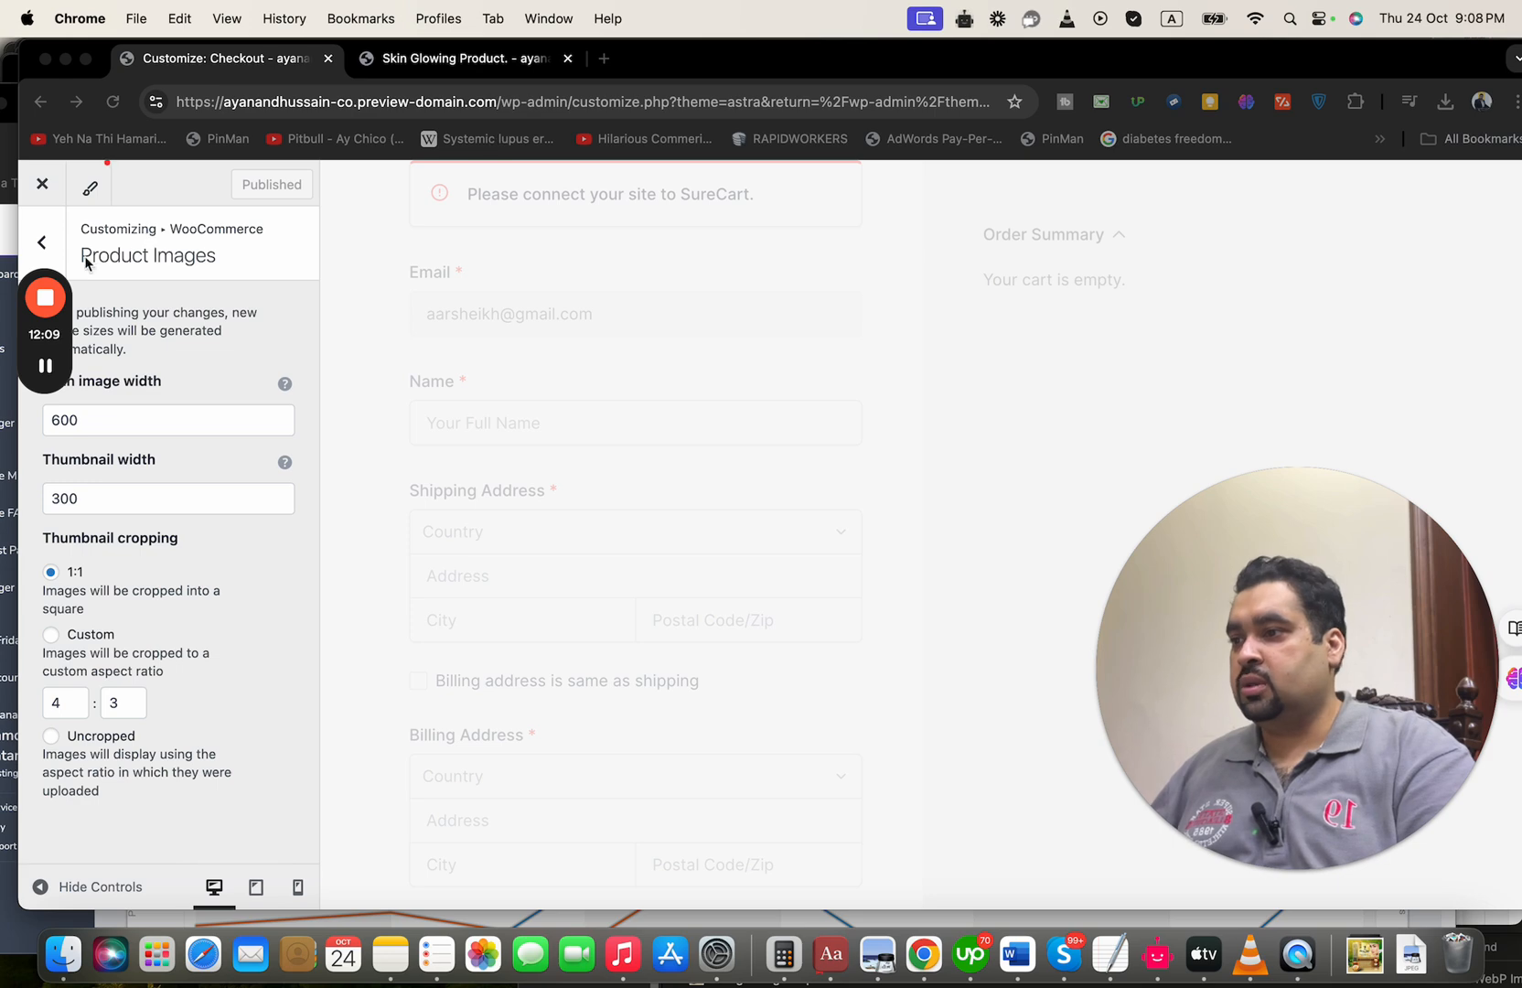
left_click(41, 249)
left_click(41, 246)
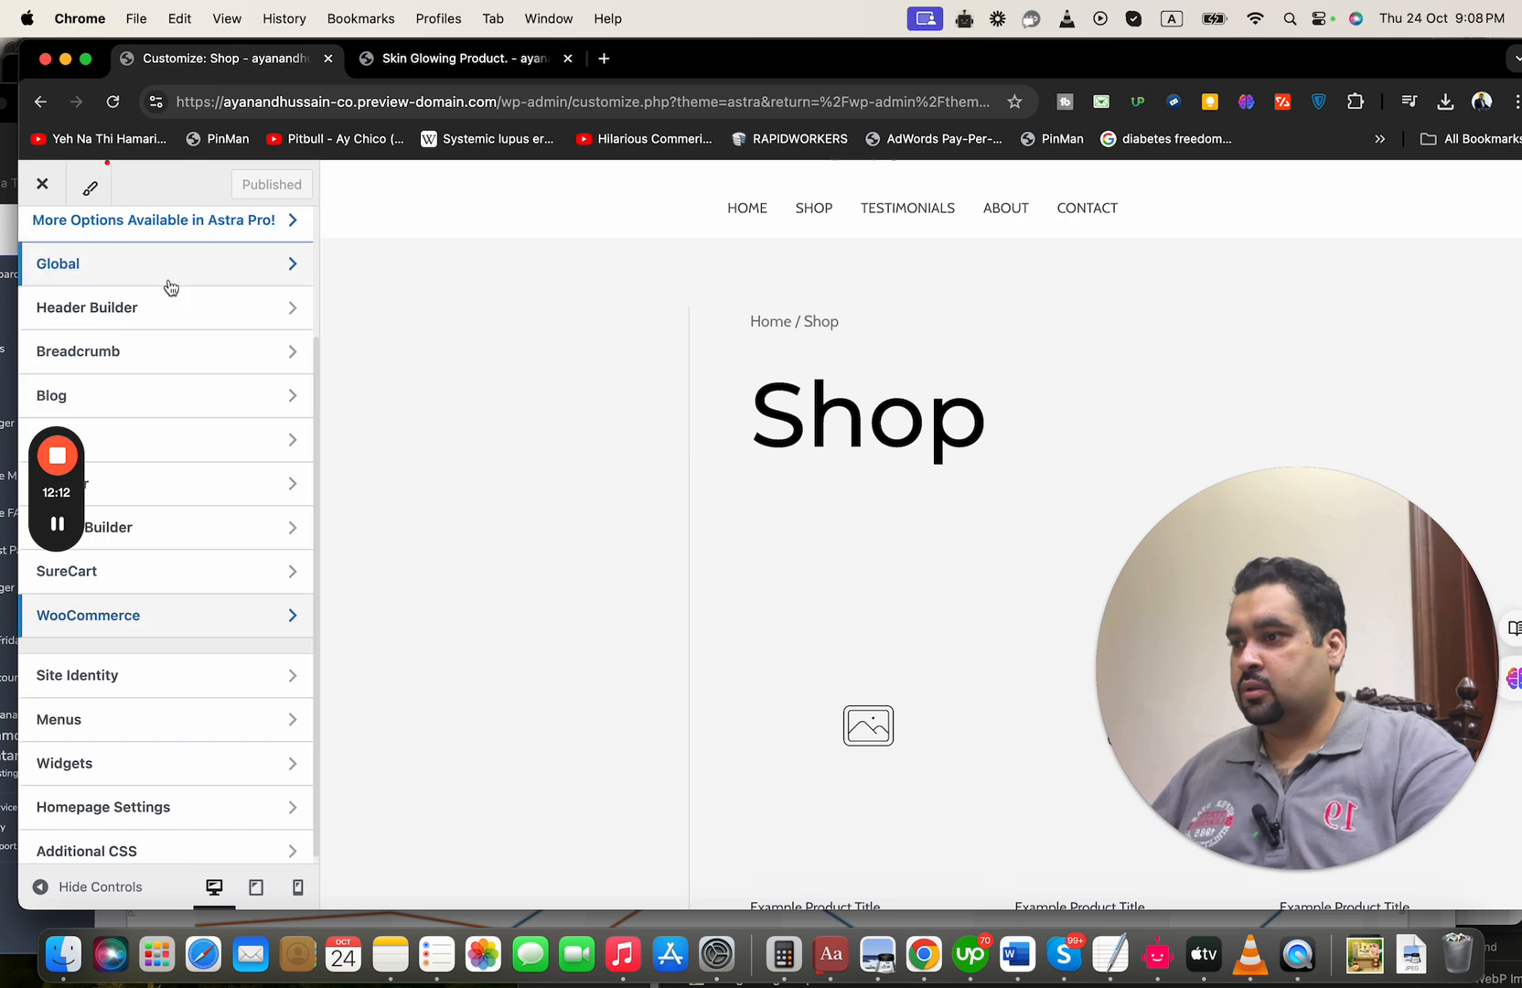
Examine the WooCommerce general layout and store notice settings, and switch the site preview to the home page
left_click(212, 615)
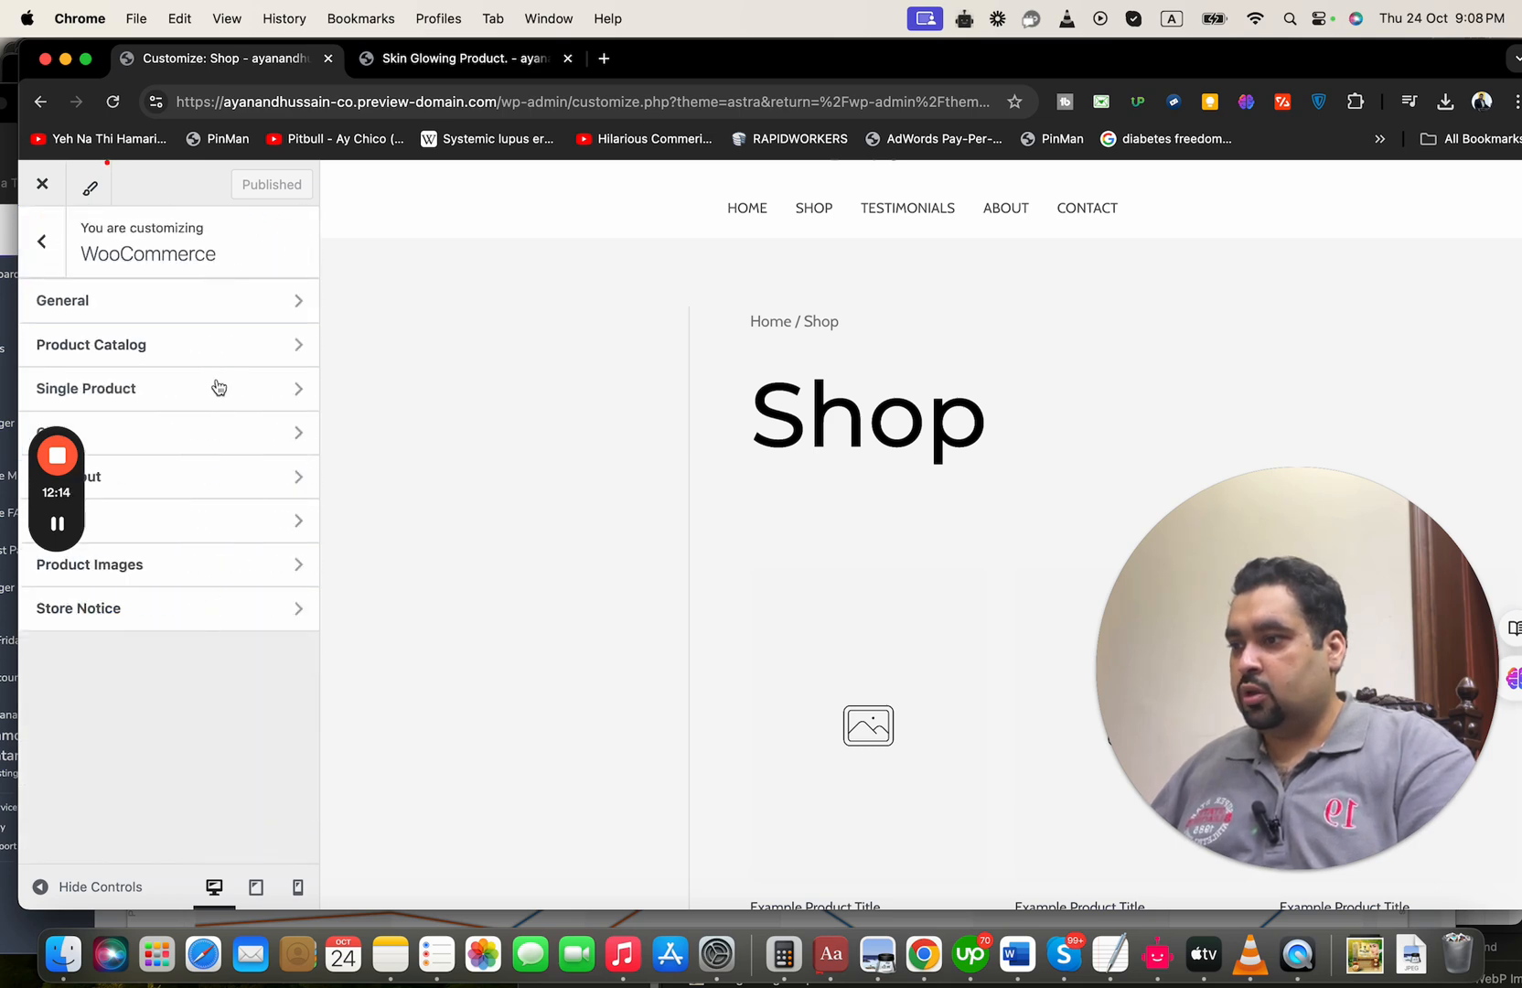
left_click(235, 311)
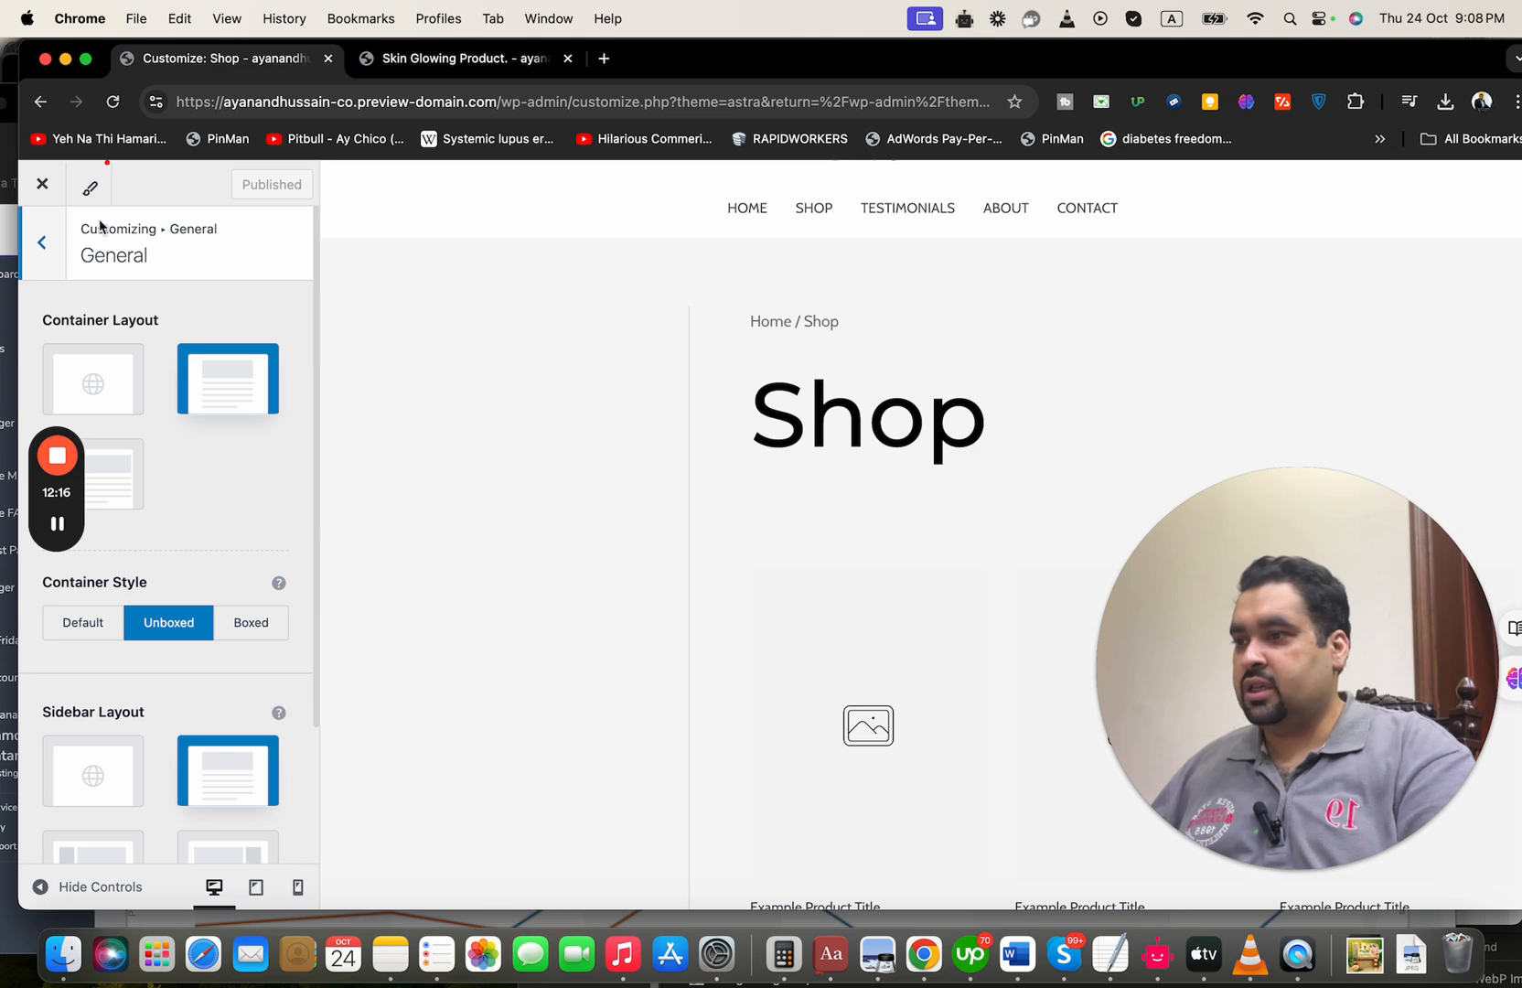
left_click(46, 242)
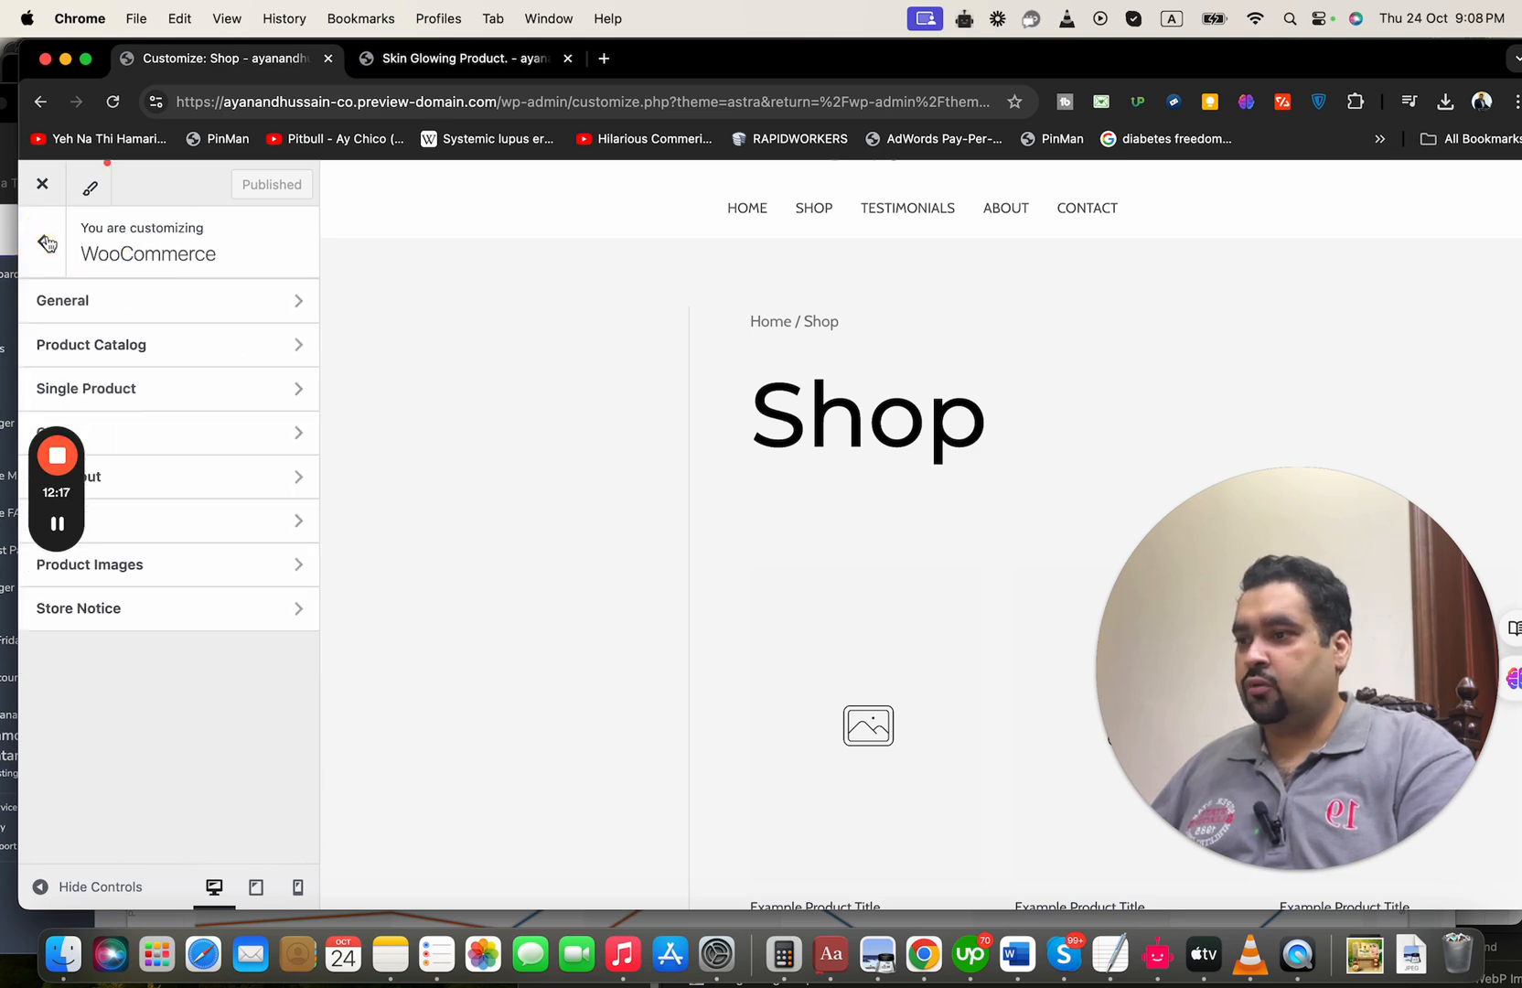
left_click(255, 627)
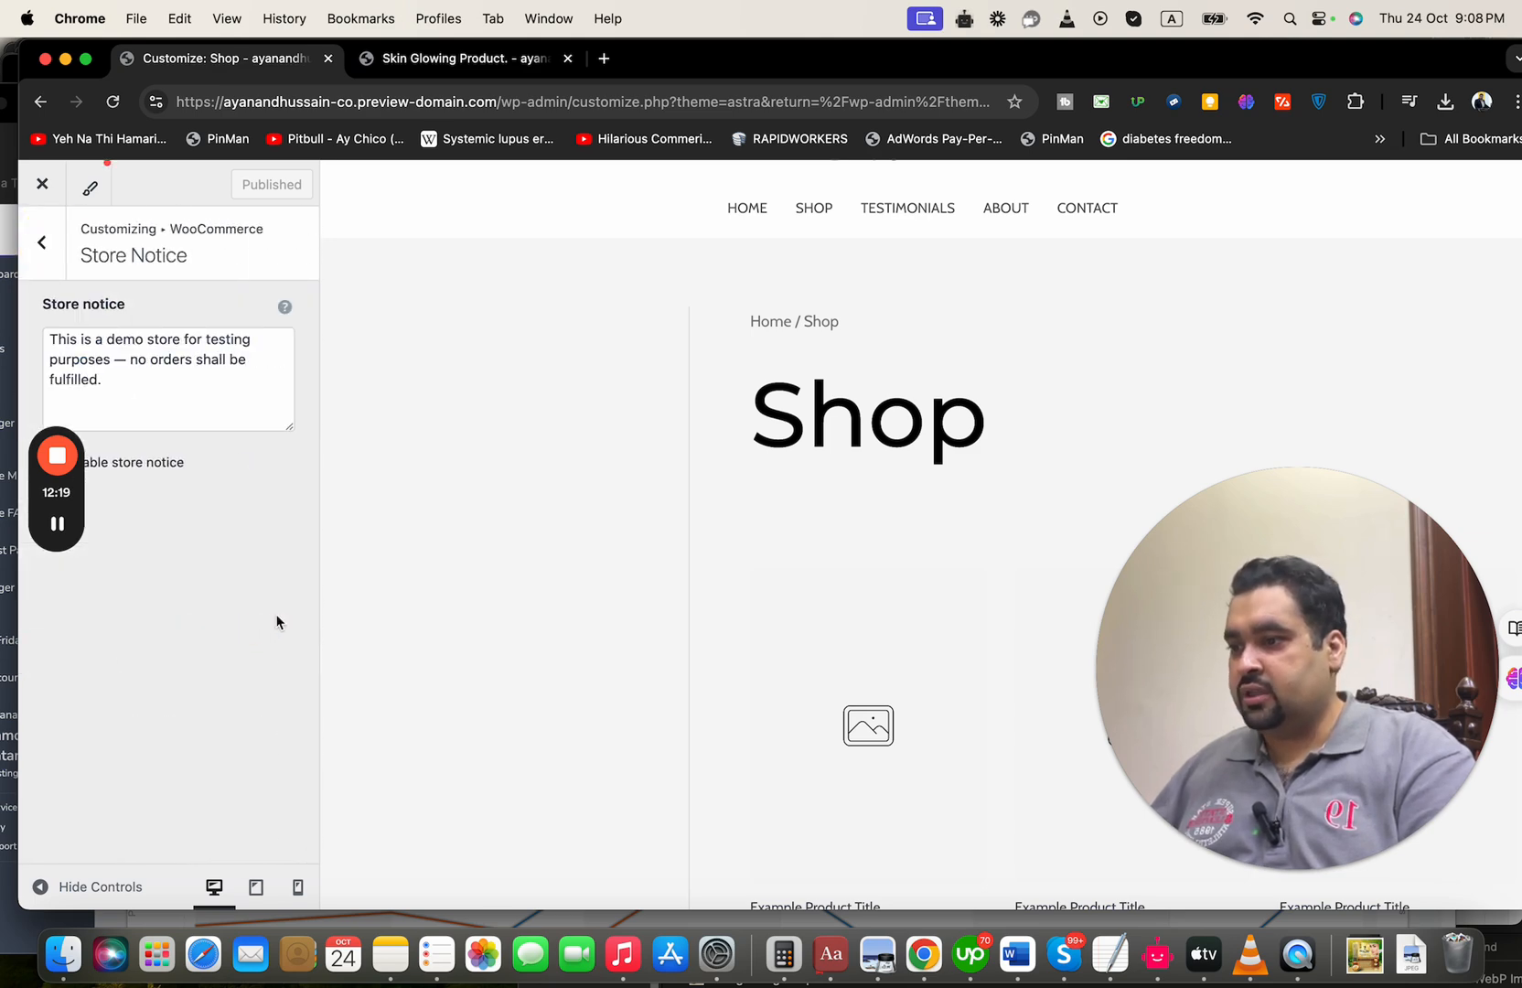
left_click(36, 244)
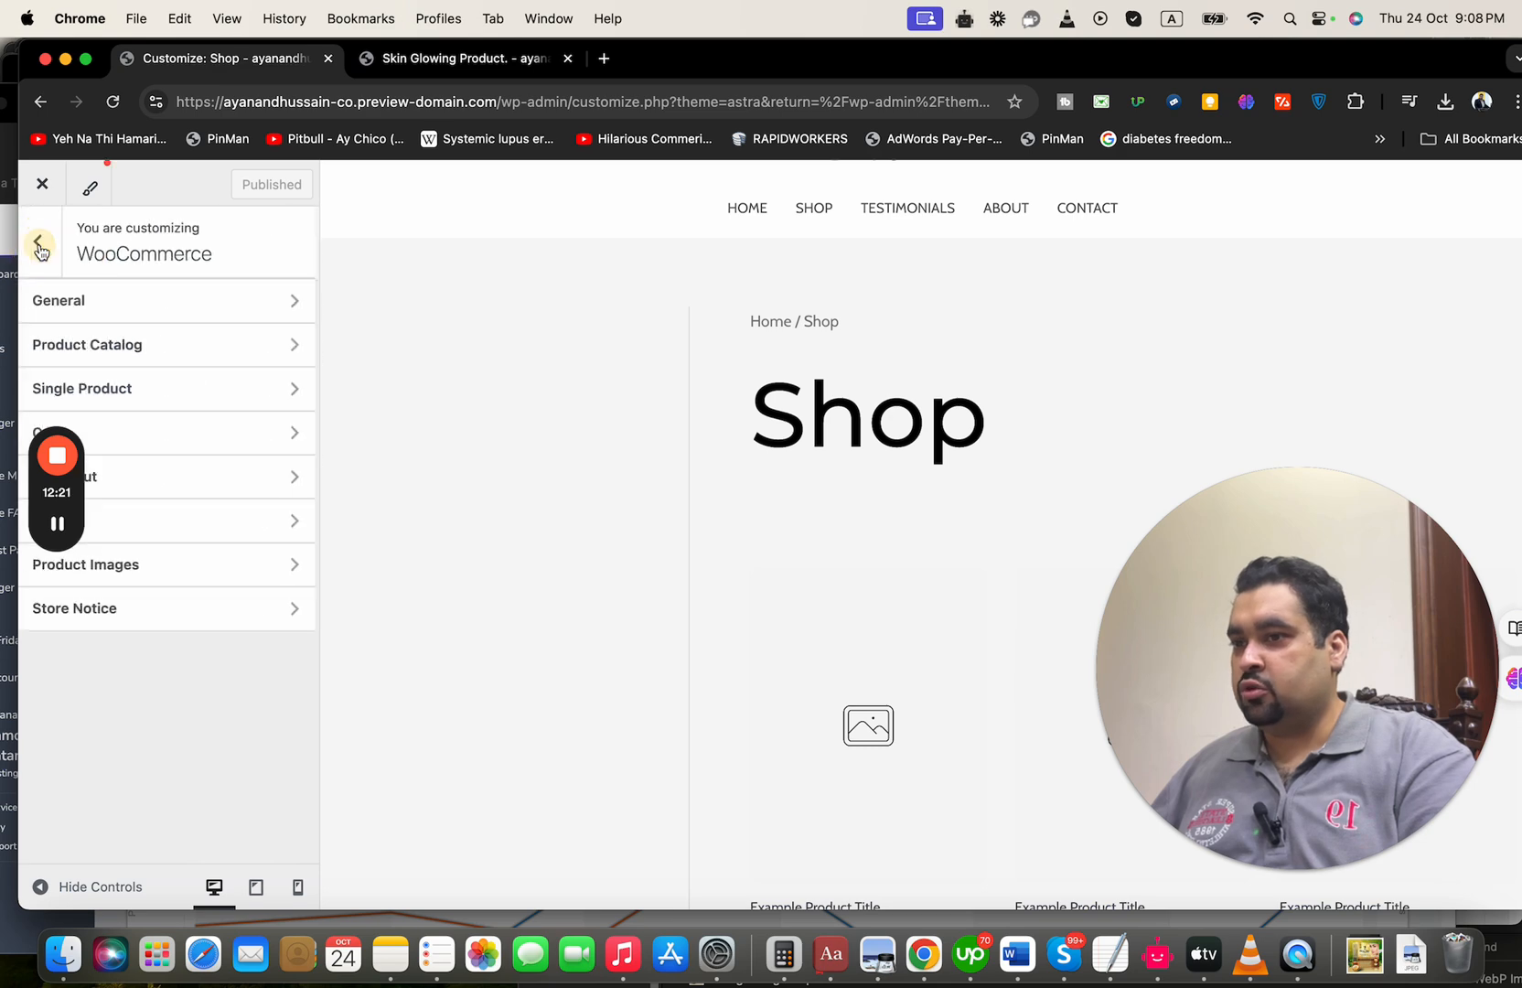
left_click(743, 213)
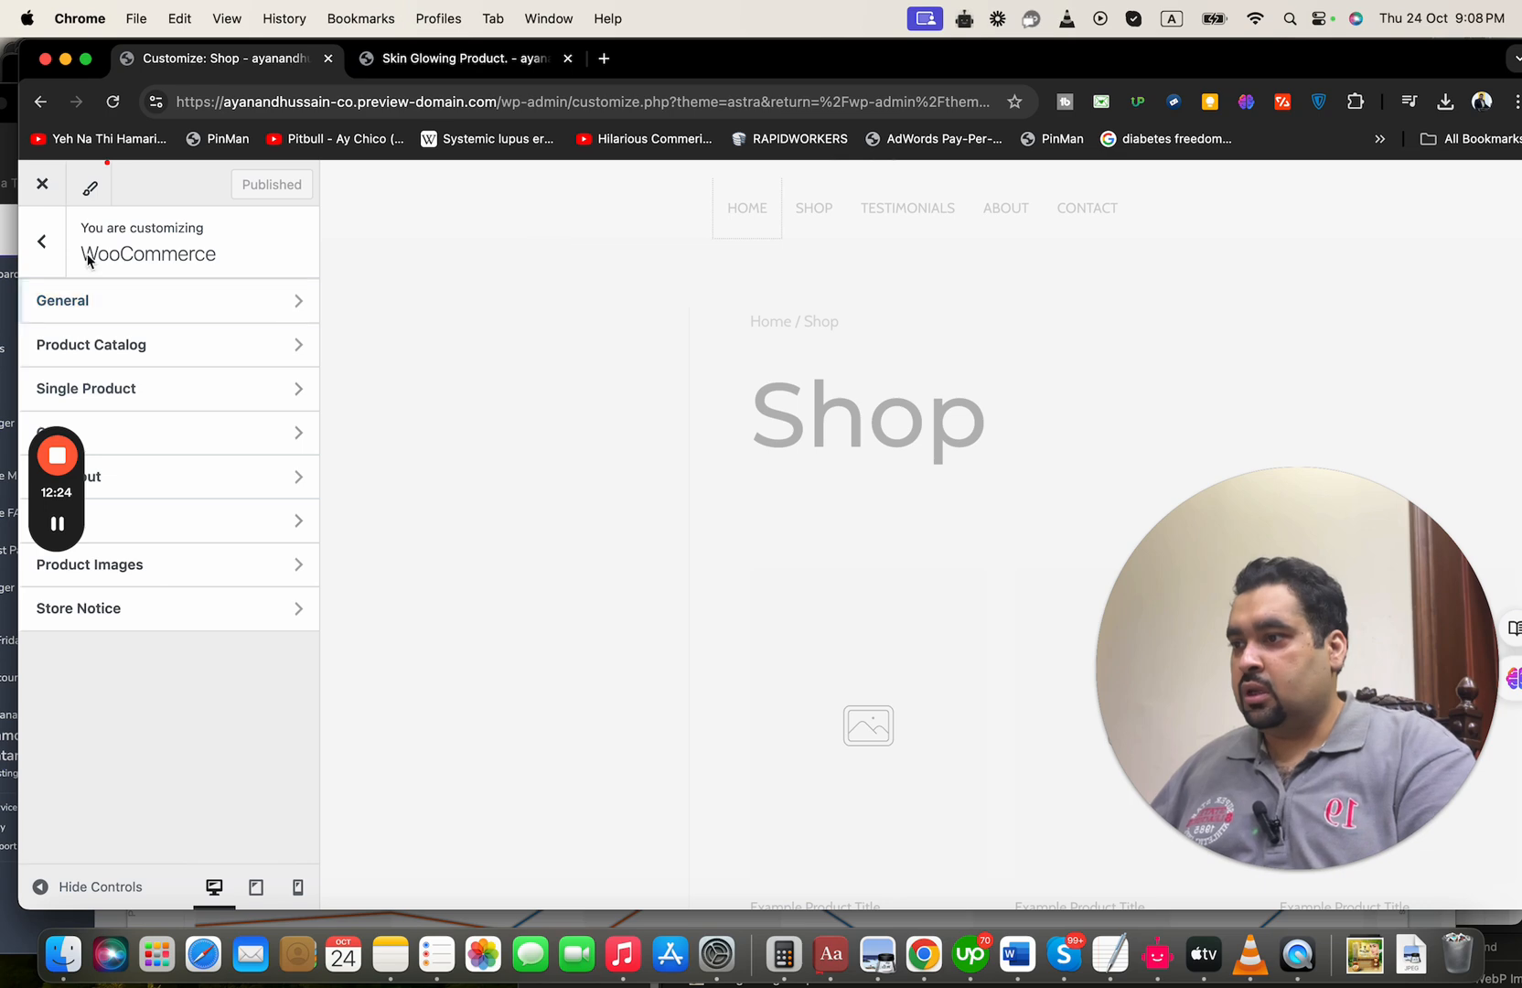
left_click(41, 242)
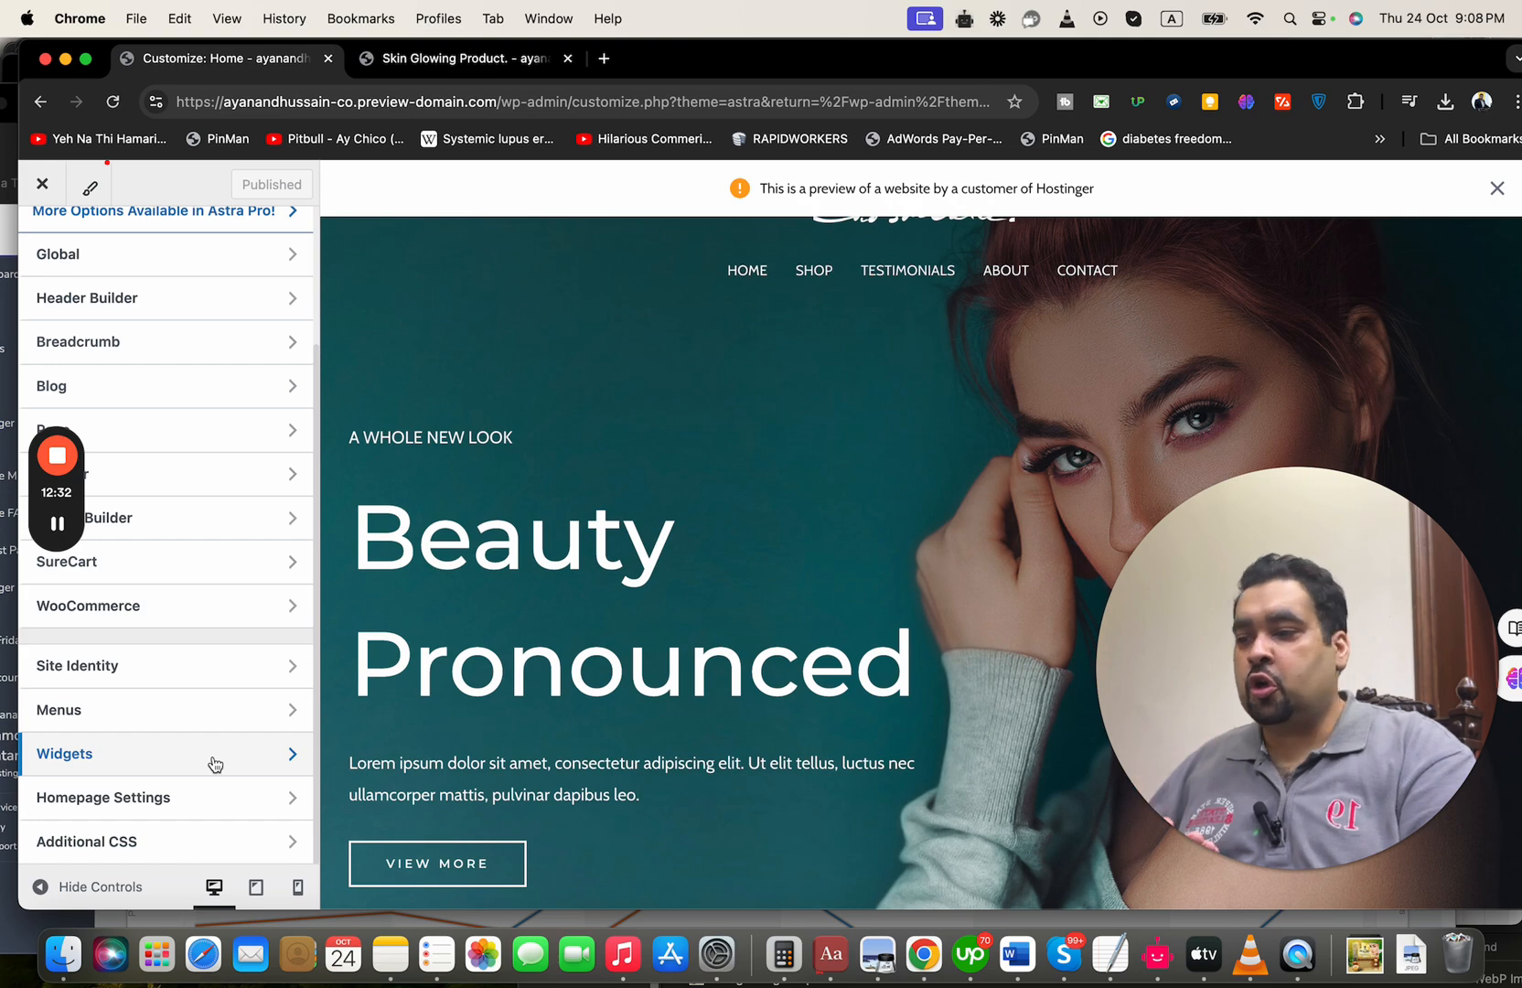
Examine the homepage settings and the pages available as the posts page, and leave the theme customizer
left_click(205, 797)
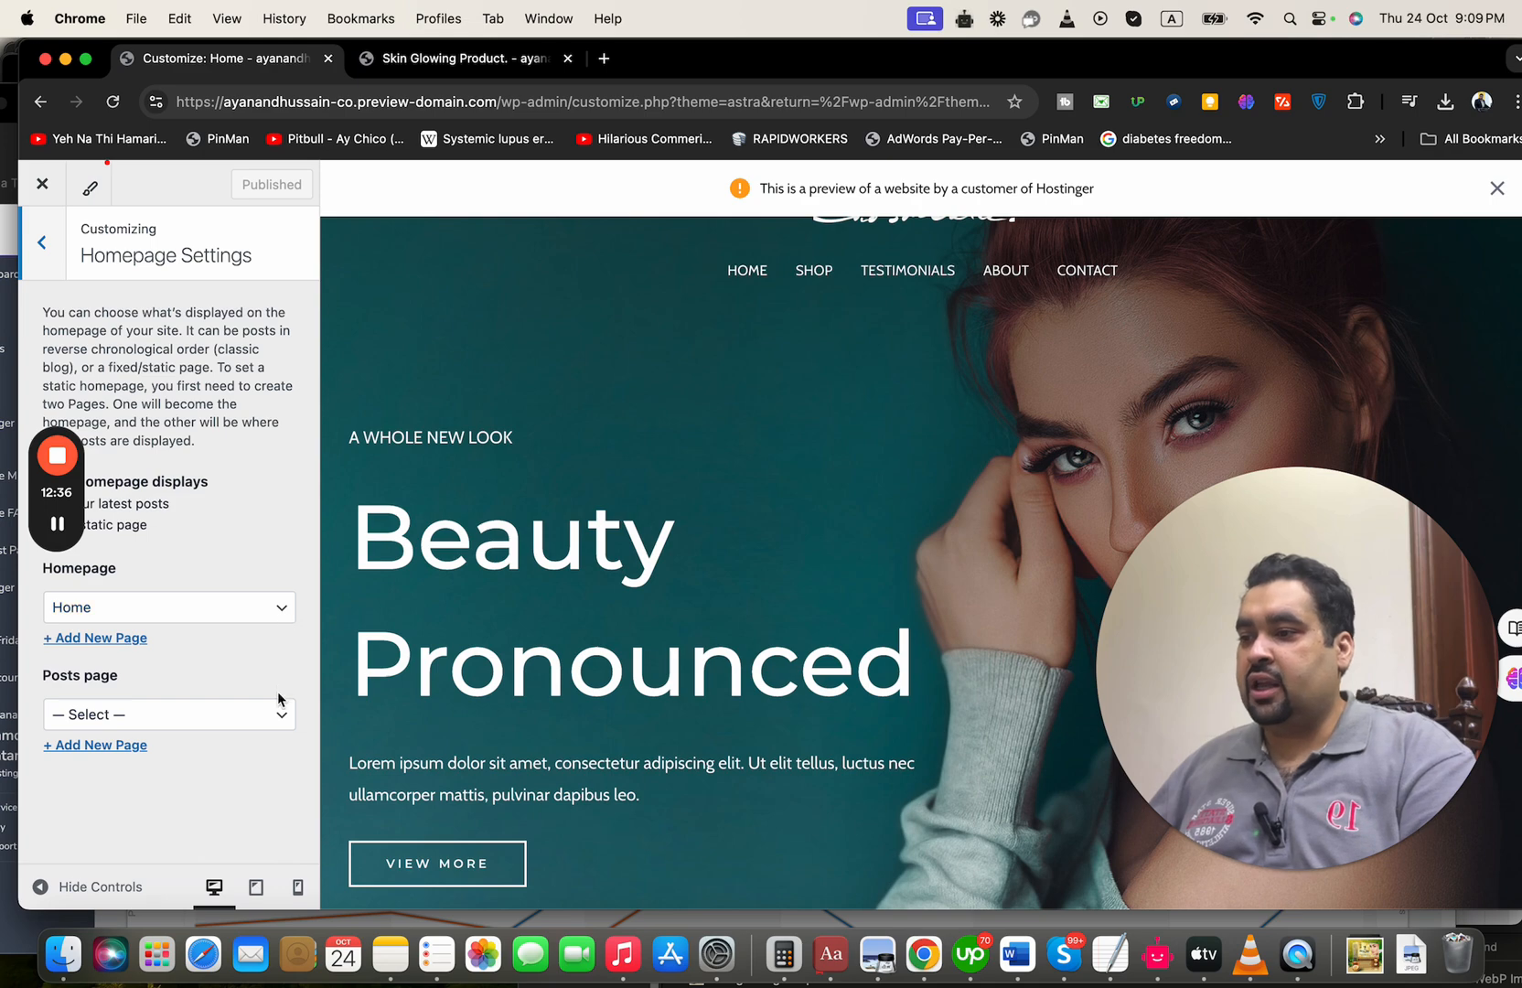
left_click(279, 715)
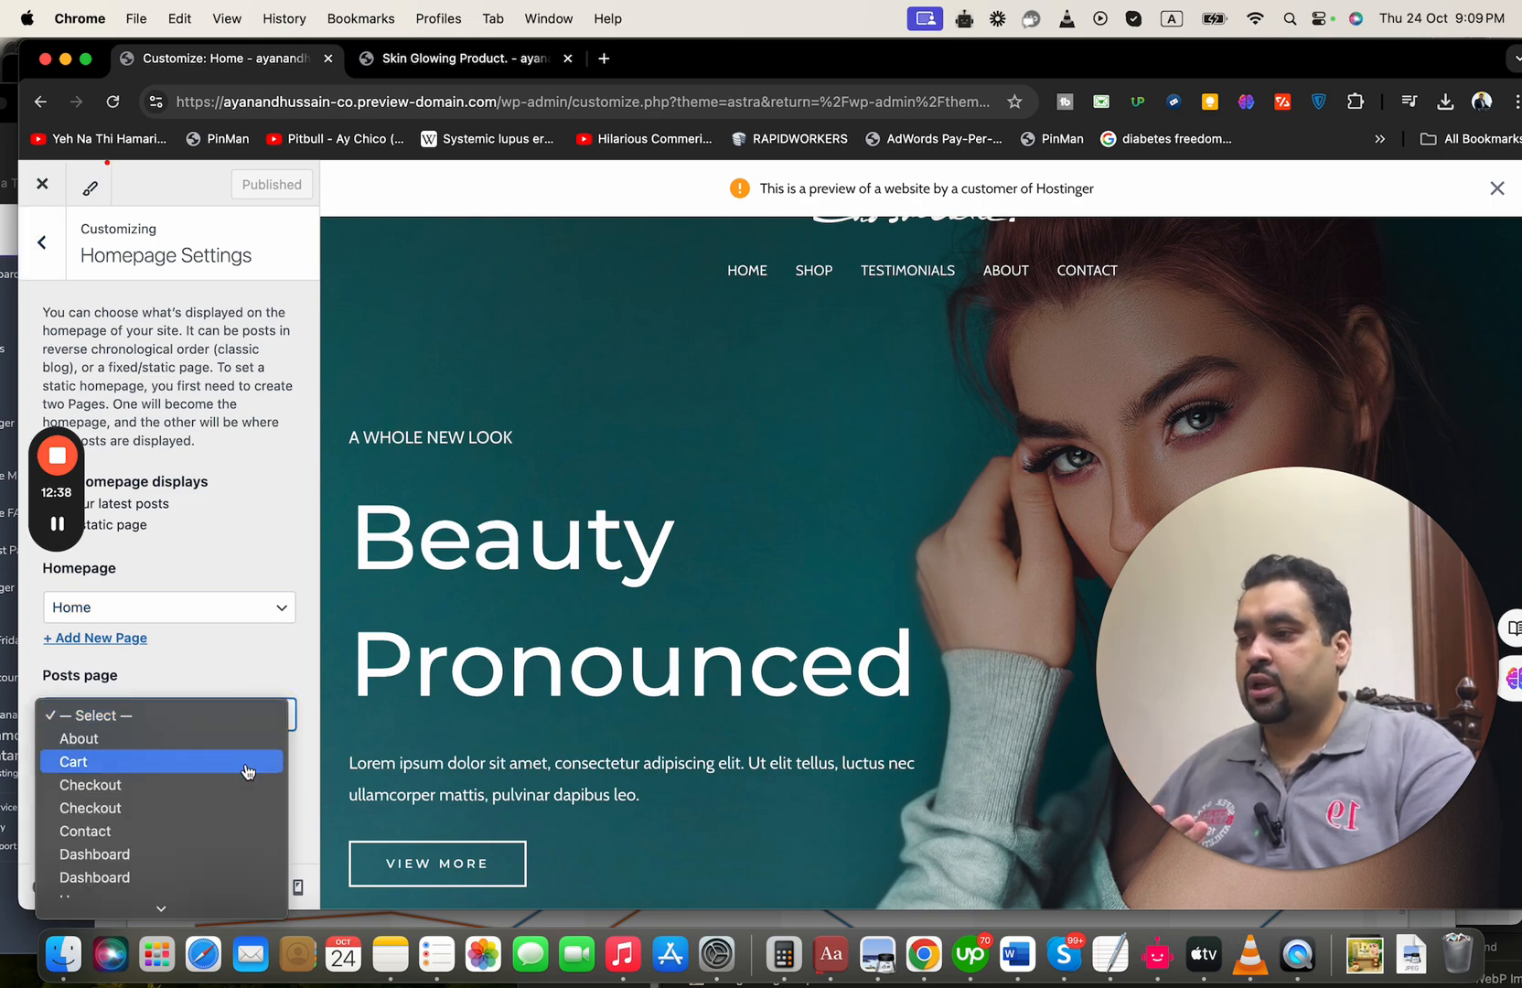
left_click(191, 310)
left_click(41, 243)
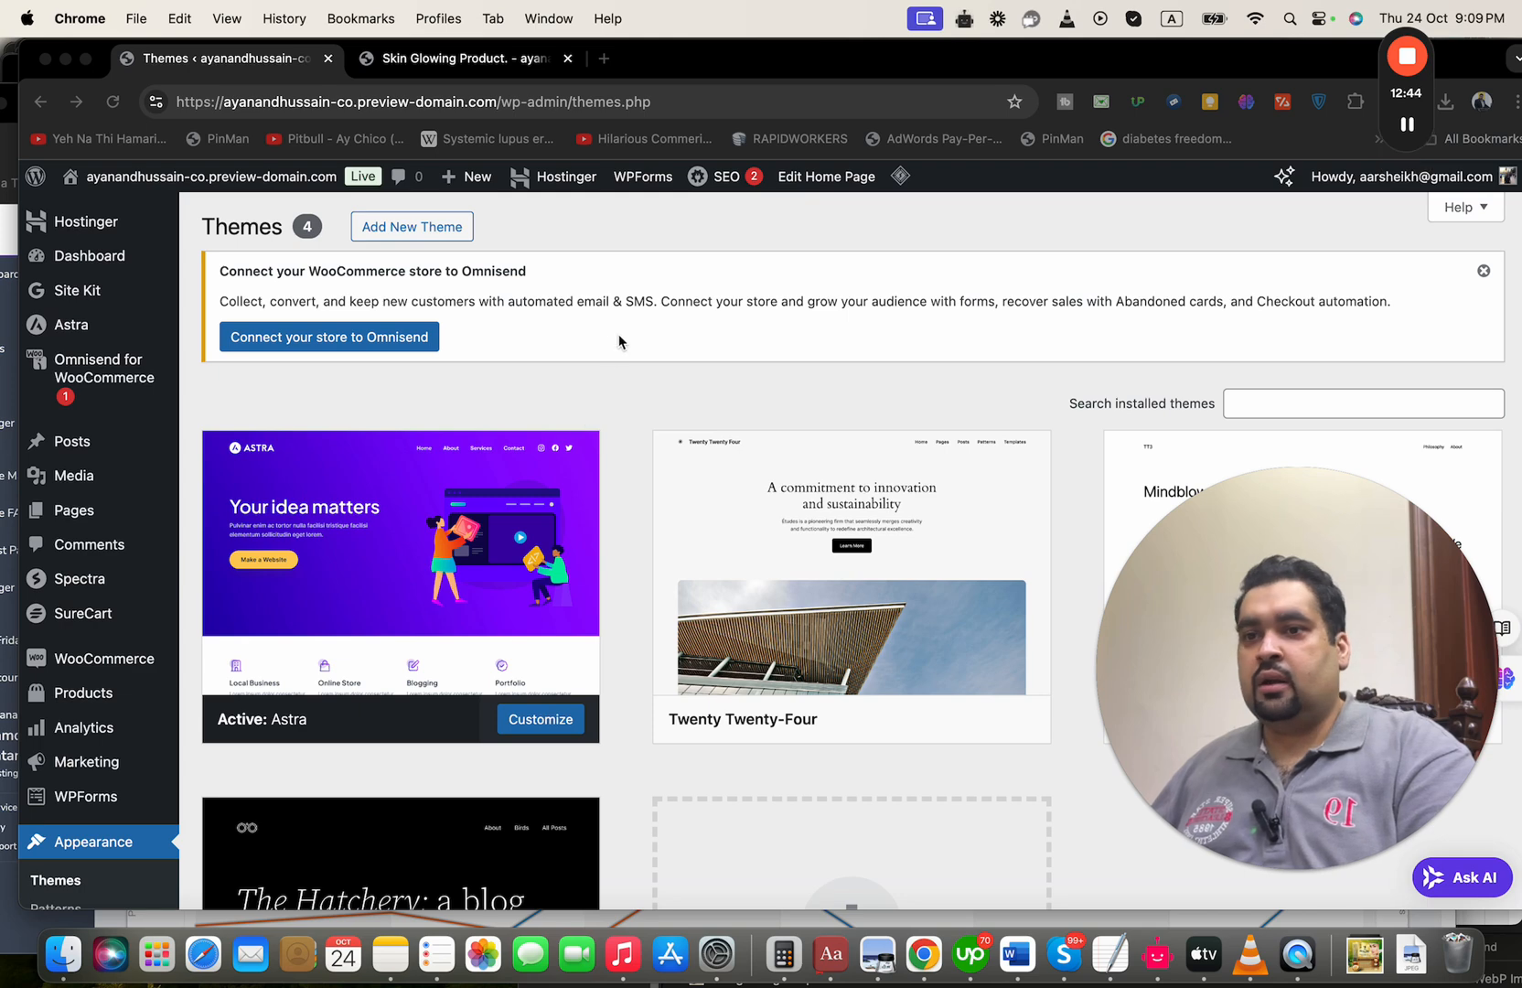
Look over the installed themes and open the general settings of the WordPress site
scroll(568, 374, "down", 5)
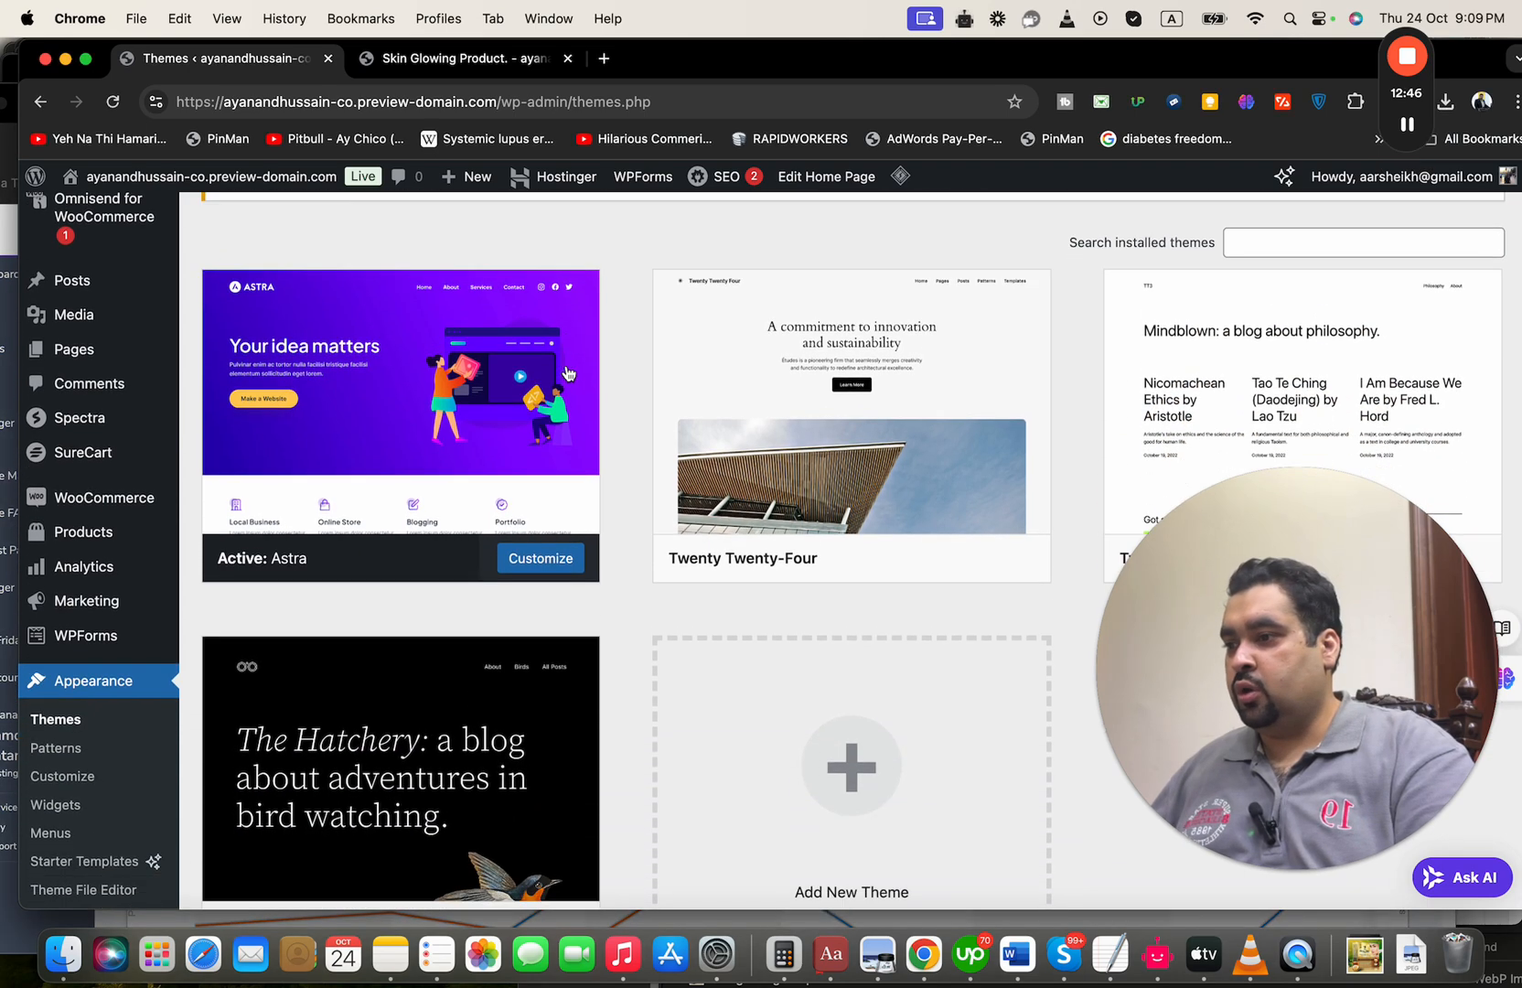
scroll(568, 373, "down", 4)
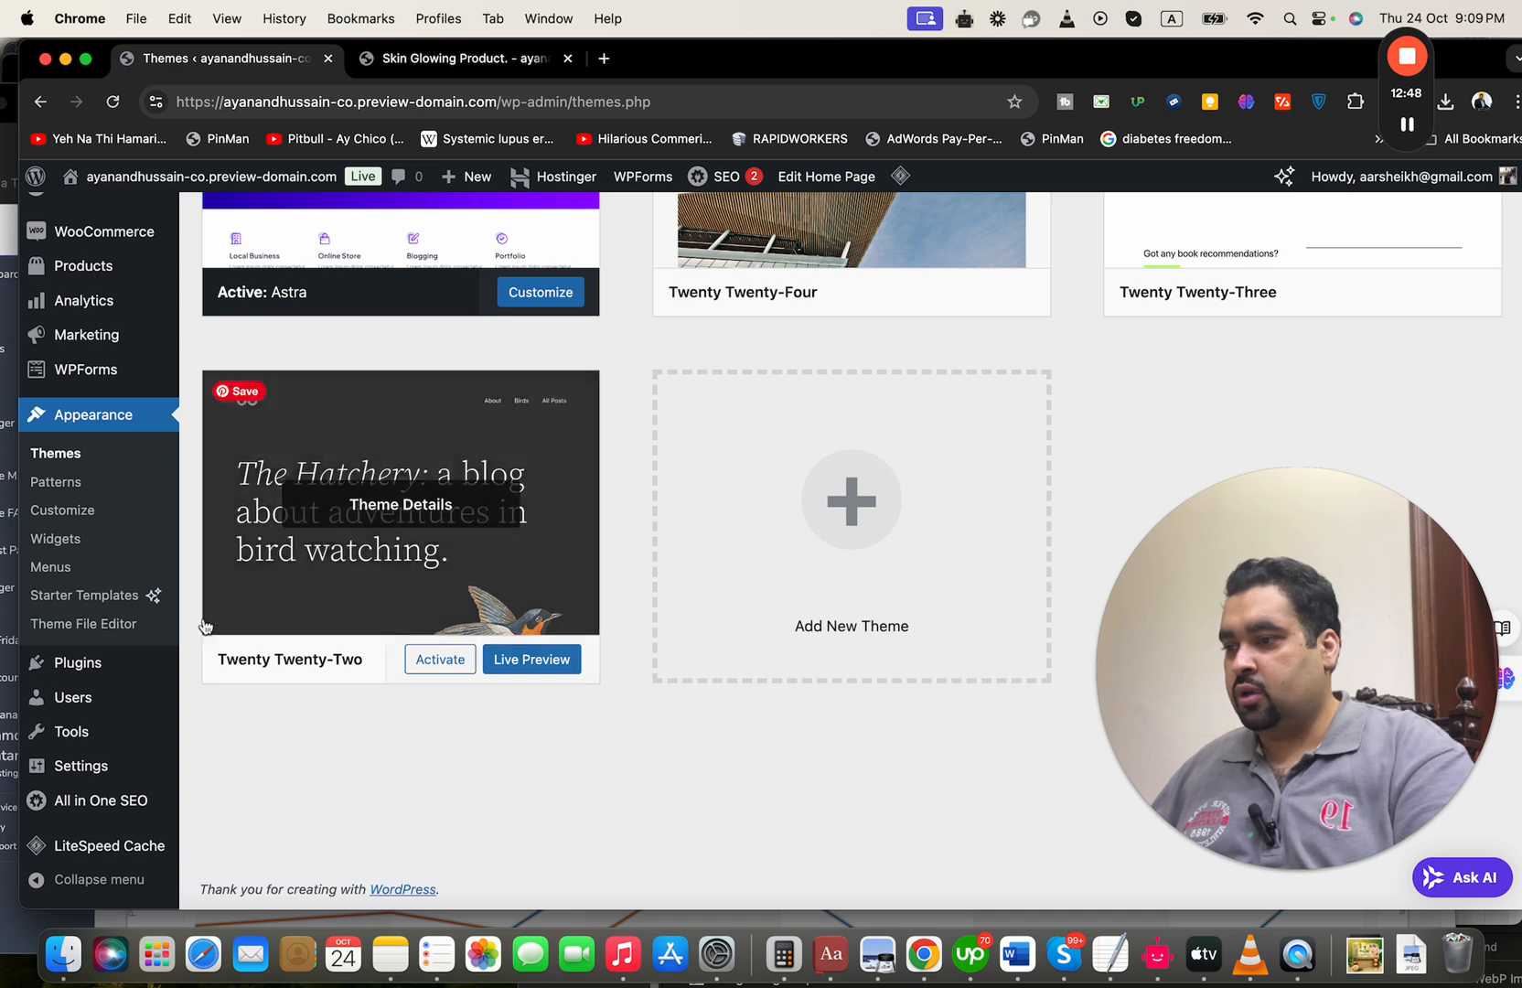
mouse_move(124, 790)
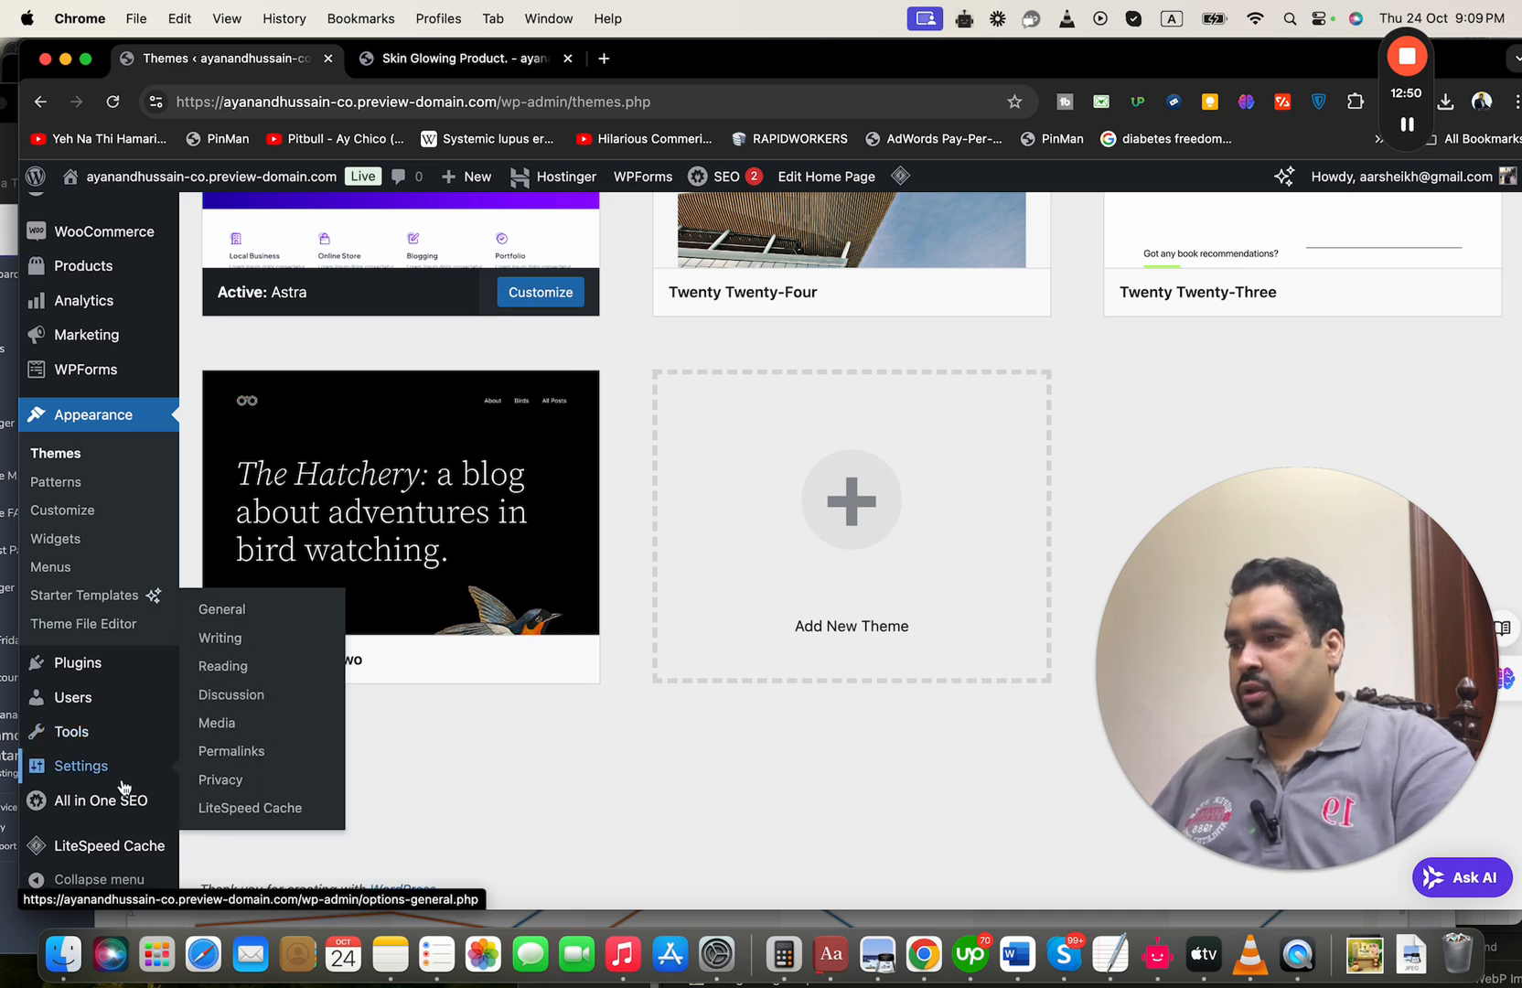
left_click(249, 612)
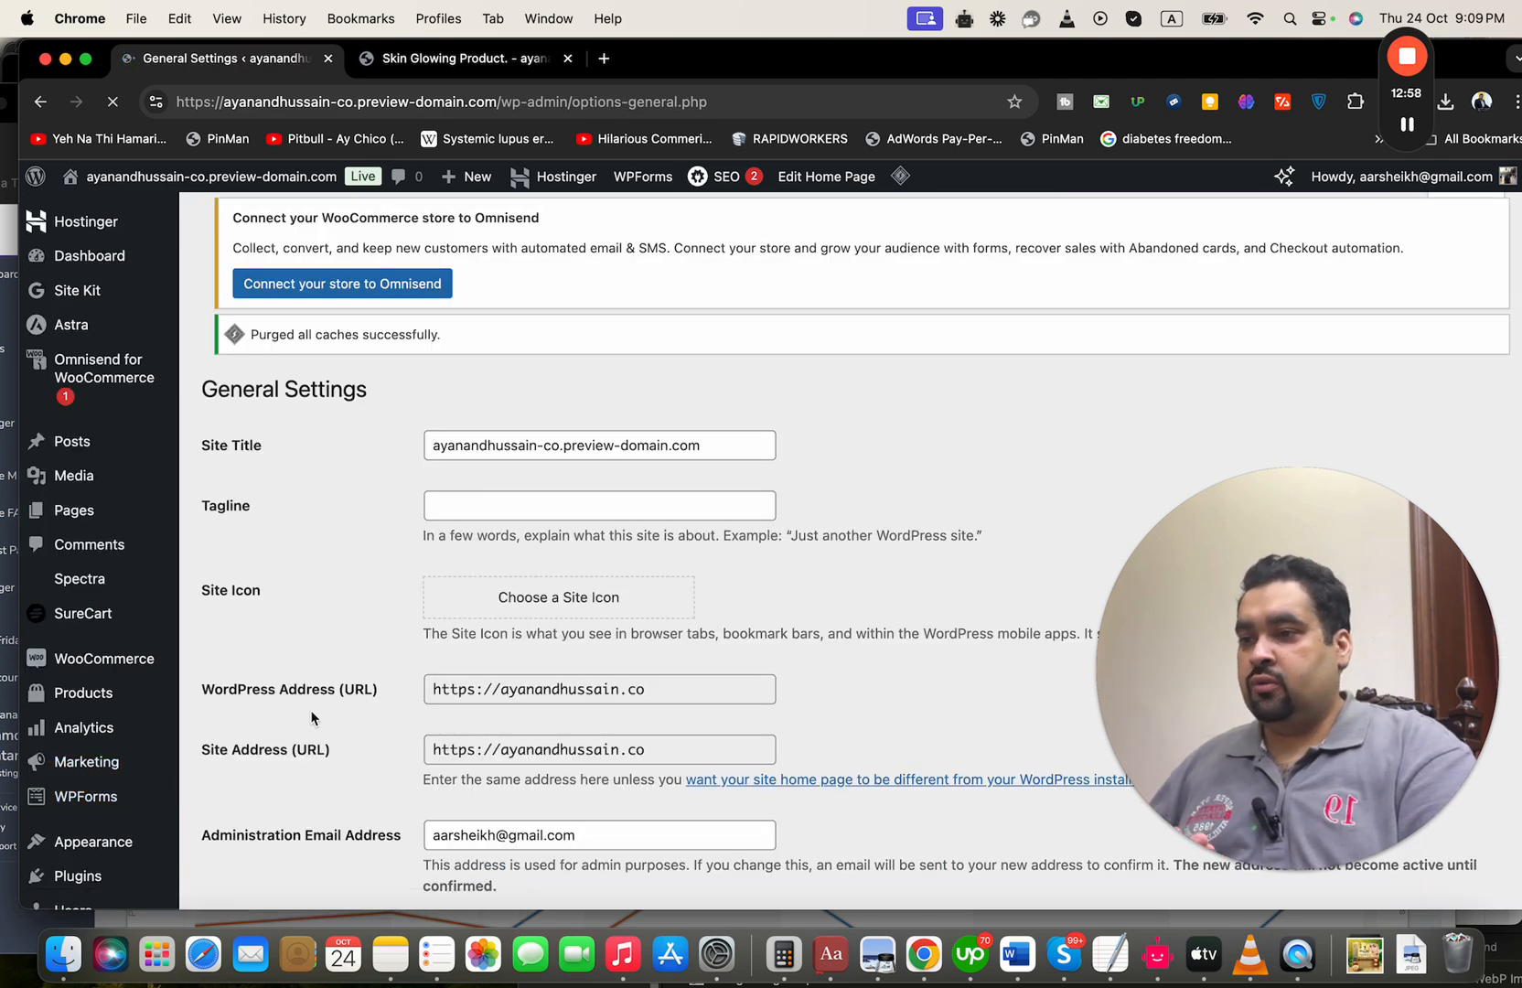
left_click(1027, 450)
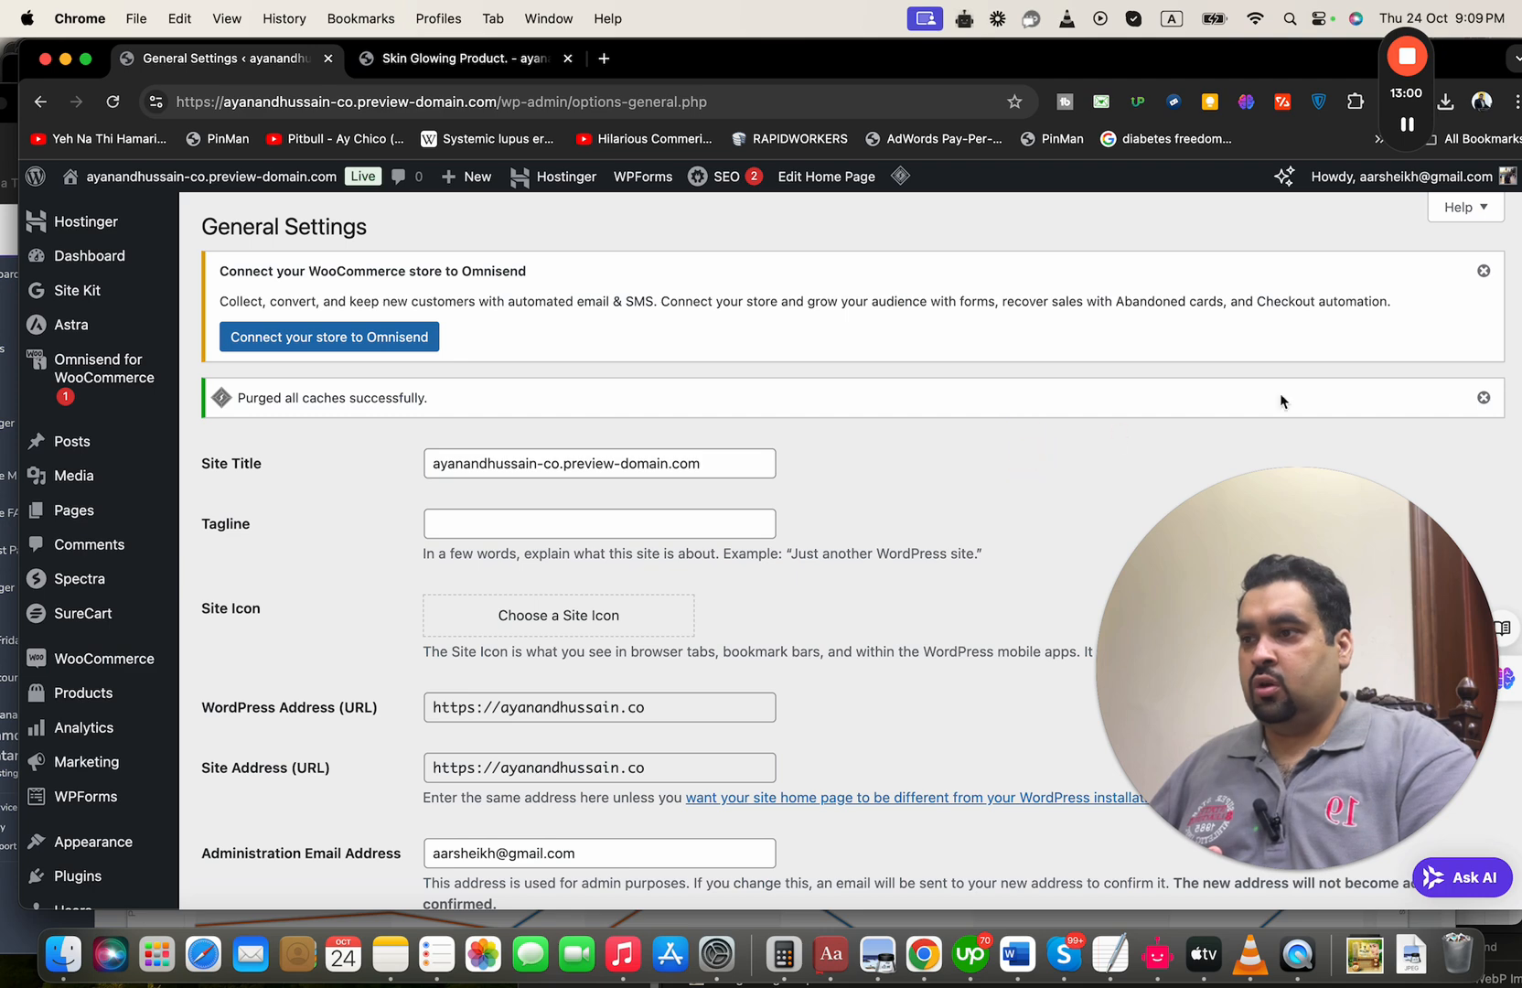
Set the site title to "Ayan and Hussain" in the general settings
left_click(684, 459)
left_click(838, 514)
scroll(839, 515, "down", 1)
left_click(699, 487)
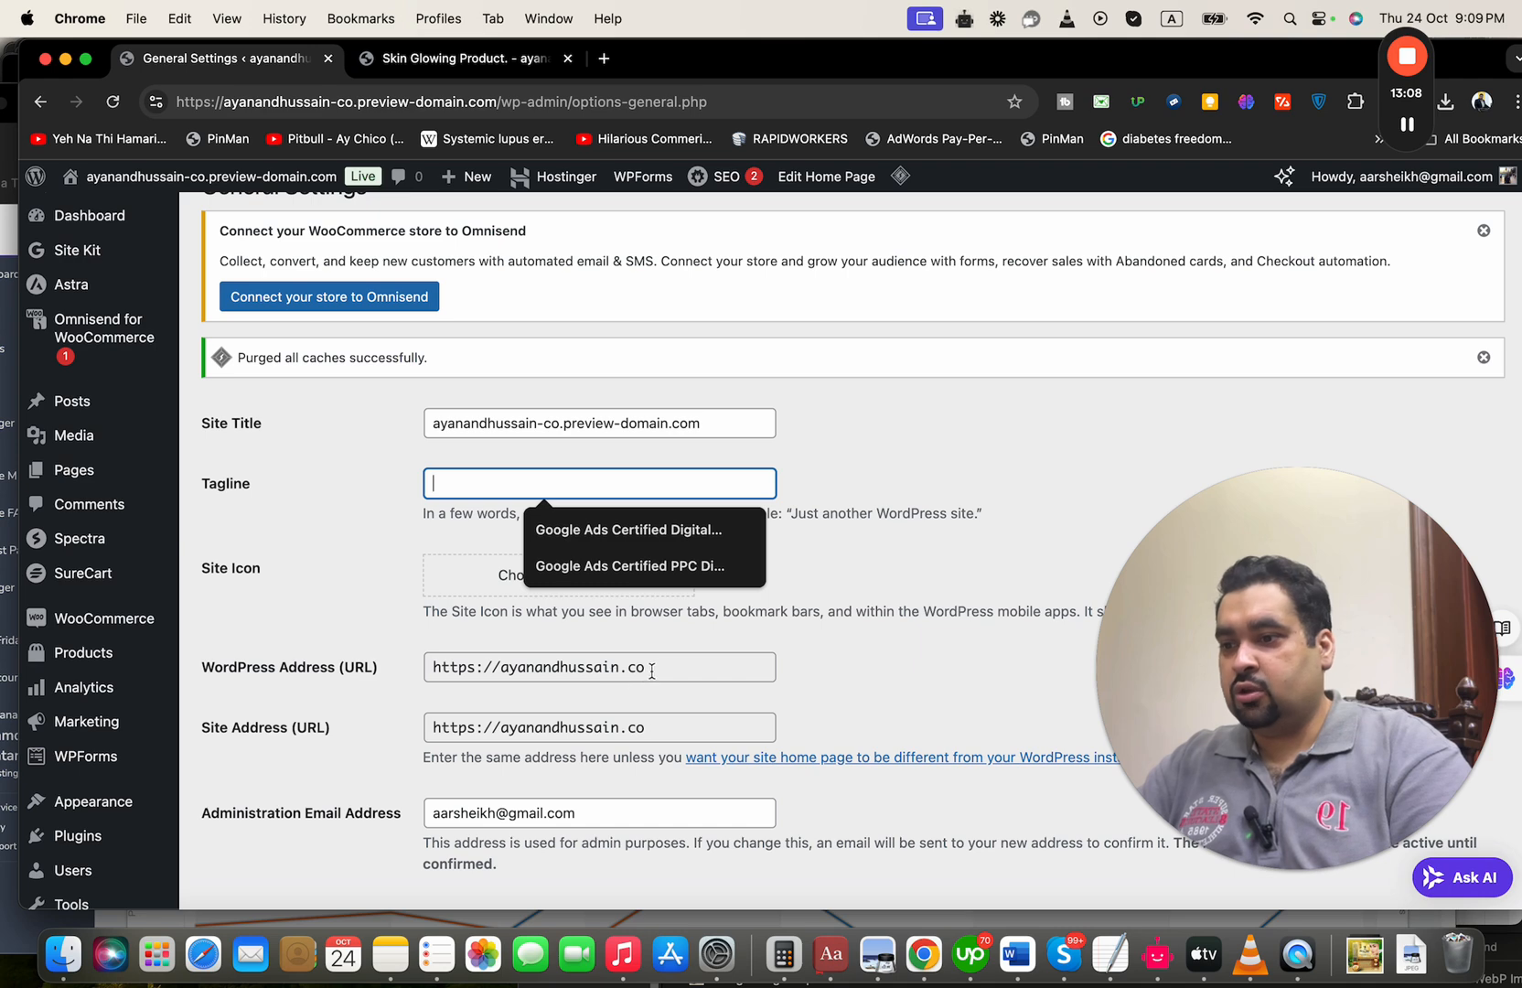
left_click_drag(649, 673, 402, 668)
left_click(684, 422)
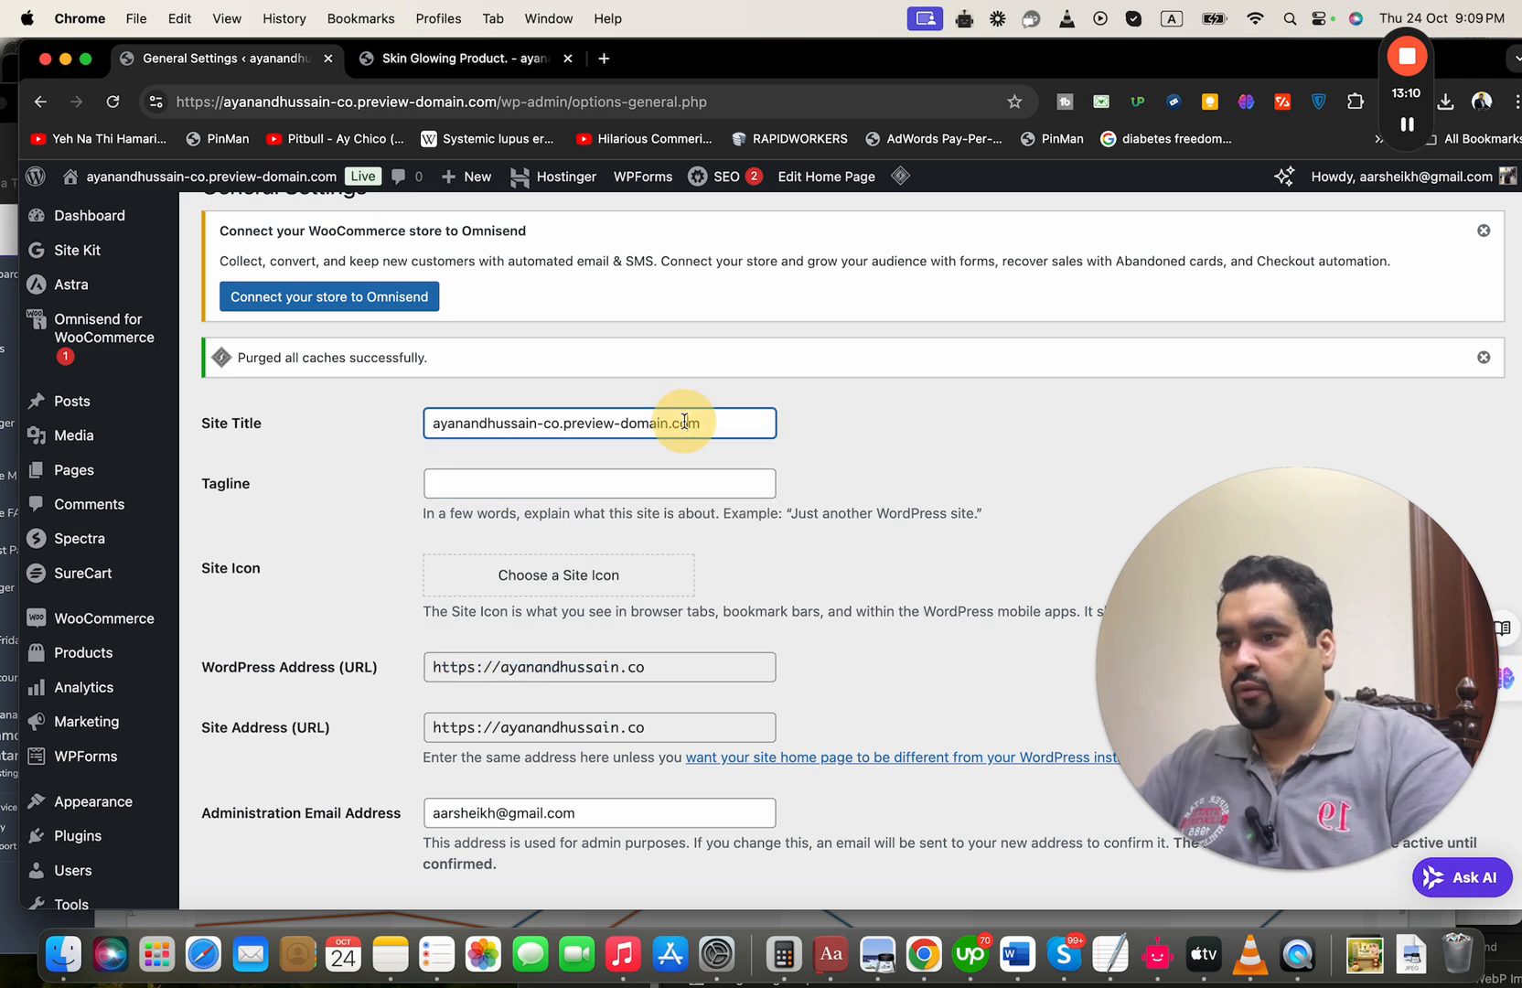
triple_click(684, 421)
type("Ayan ")
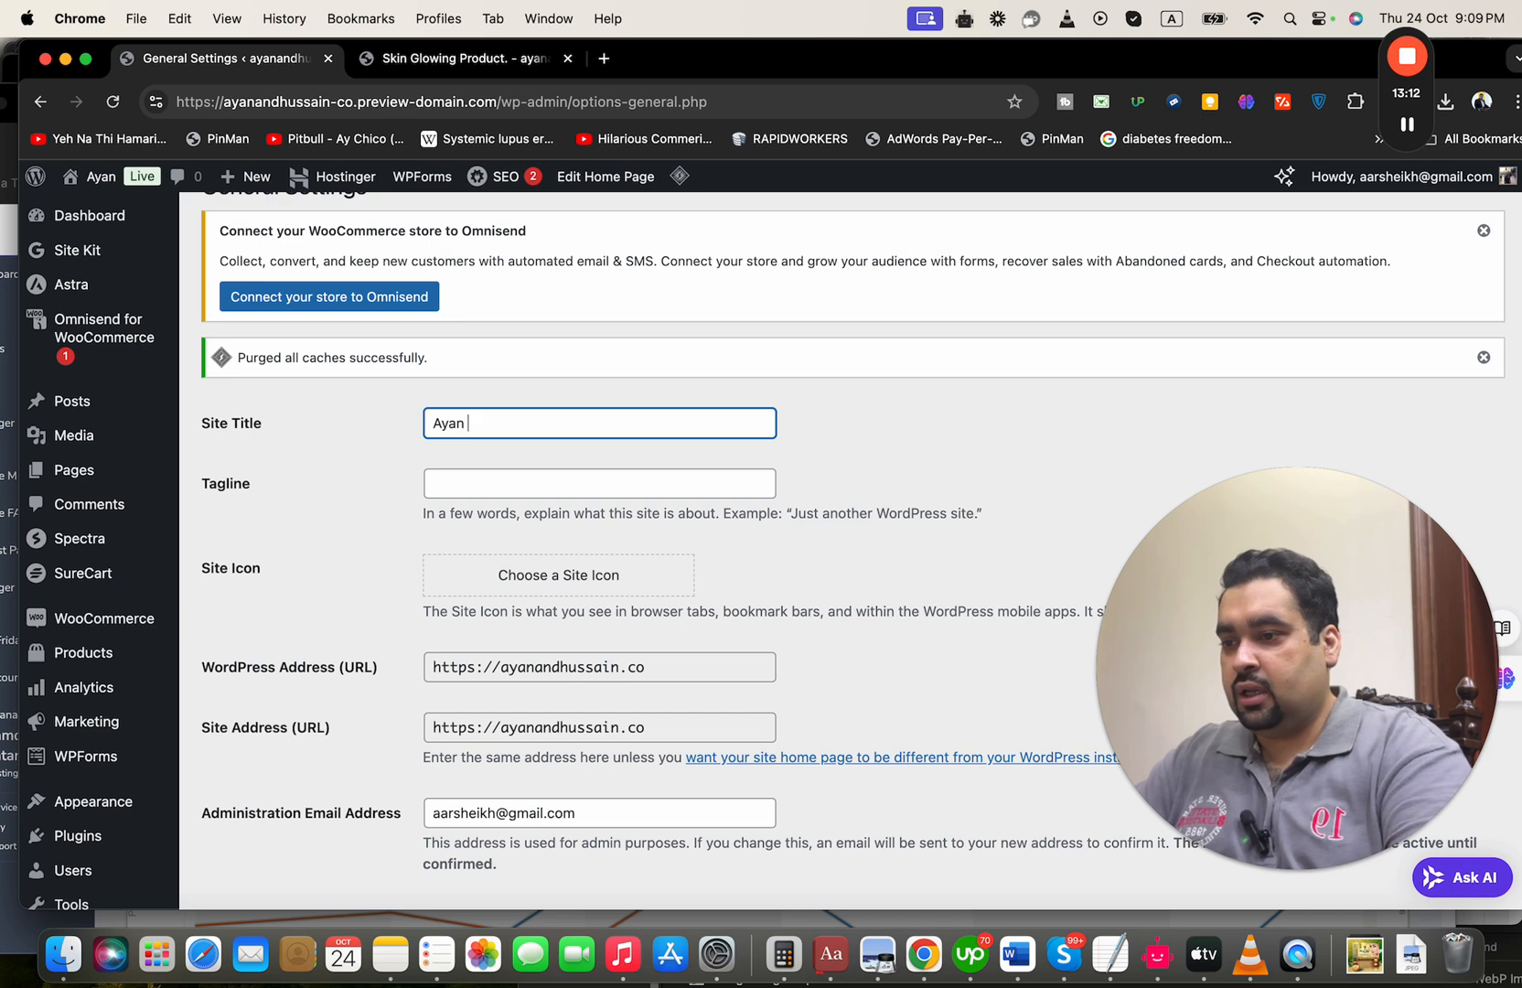
type("and Hussain")
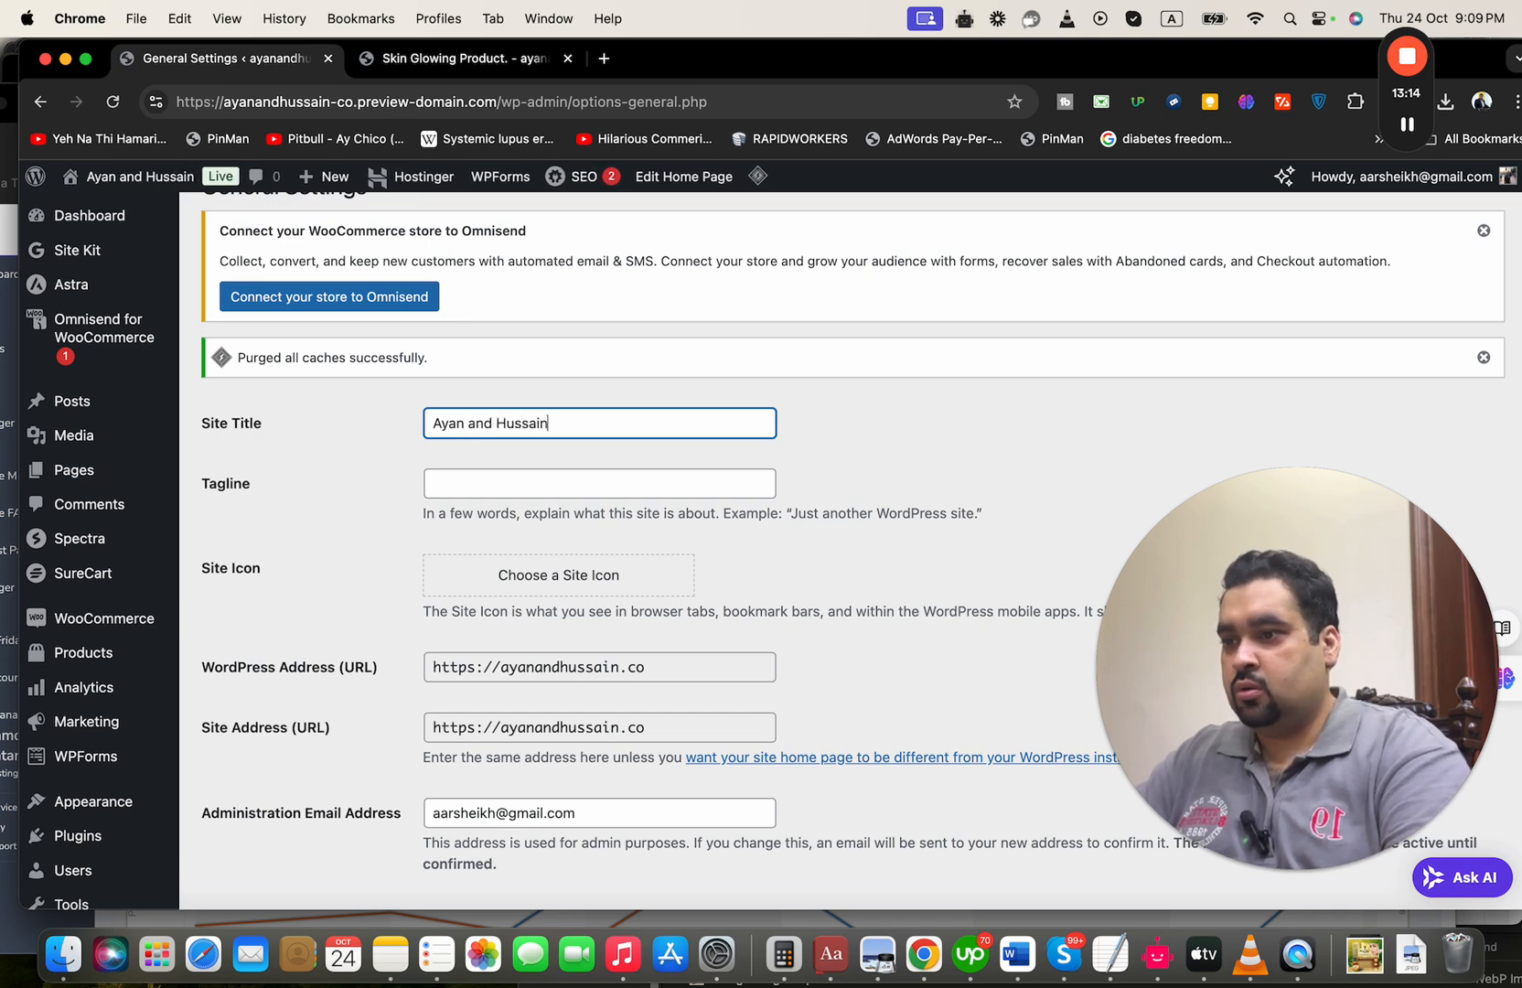
key("Caps_Lock")
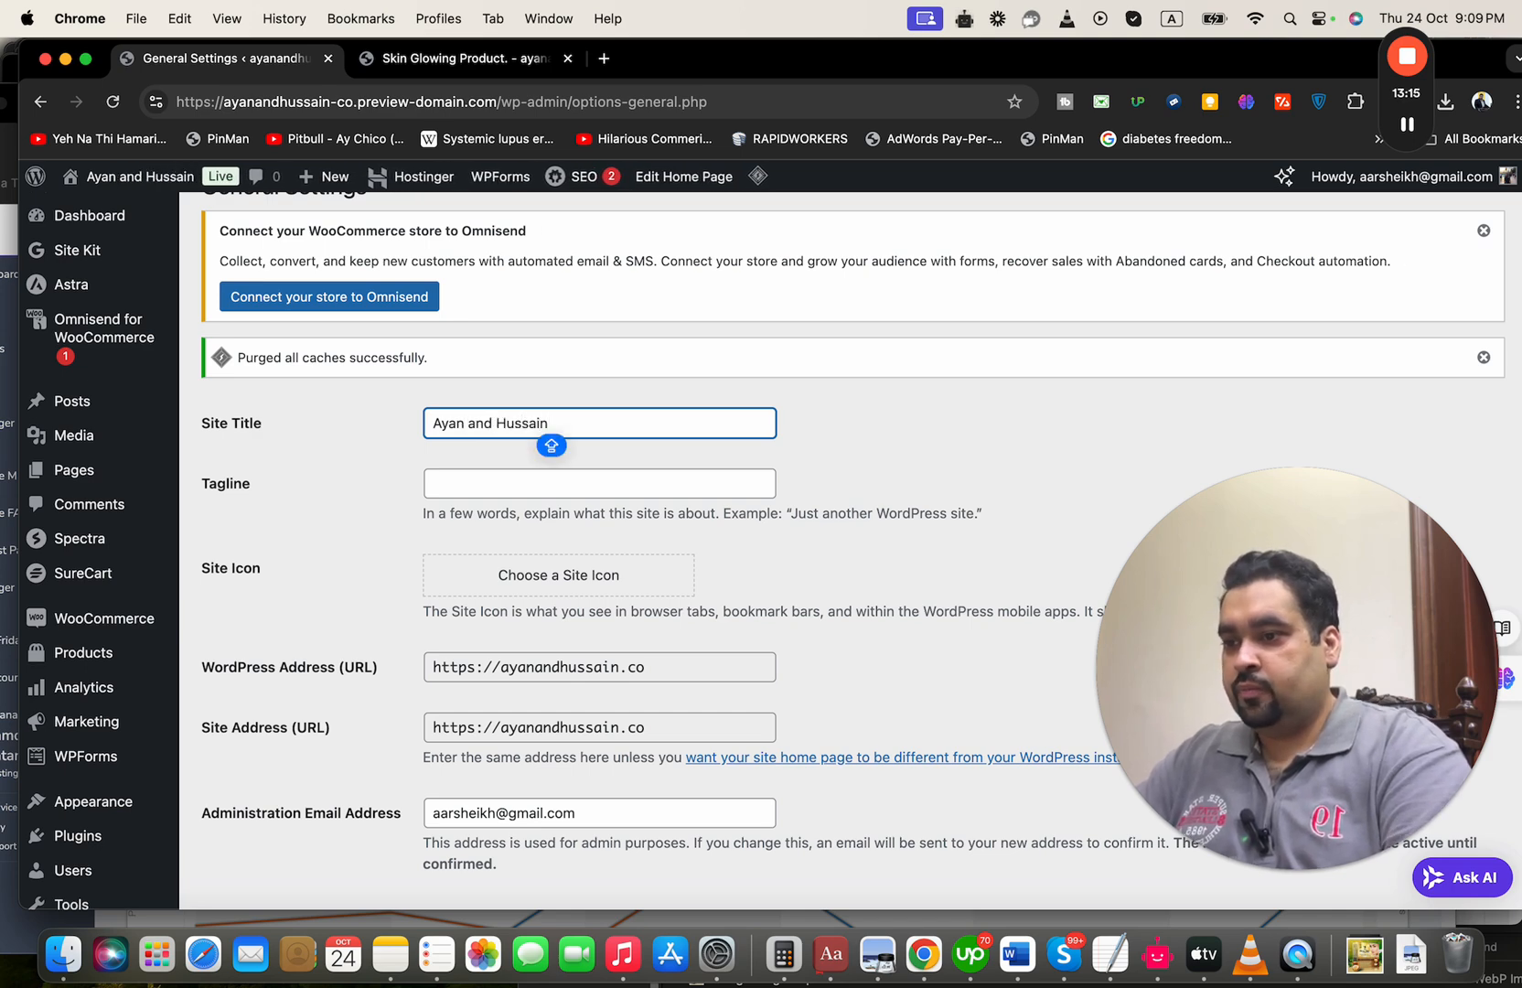
Set the tagline to "We provide cosmetic products" and save the general settings
left_click(610, 487)
type("We provide cosmetic products")
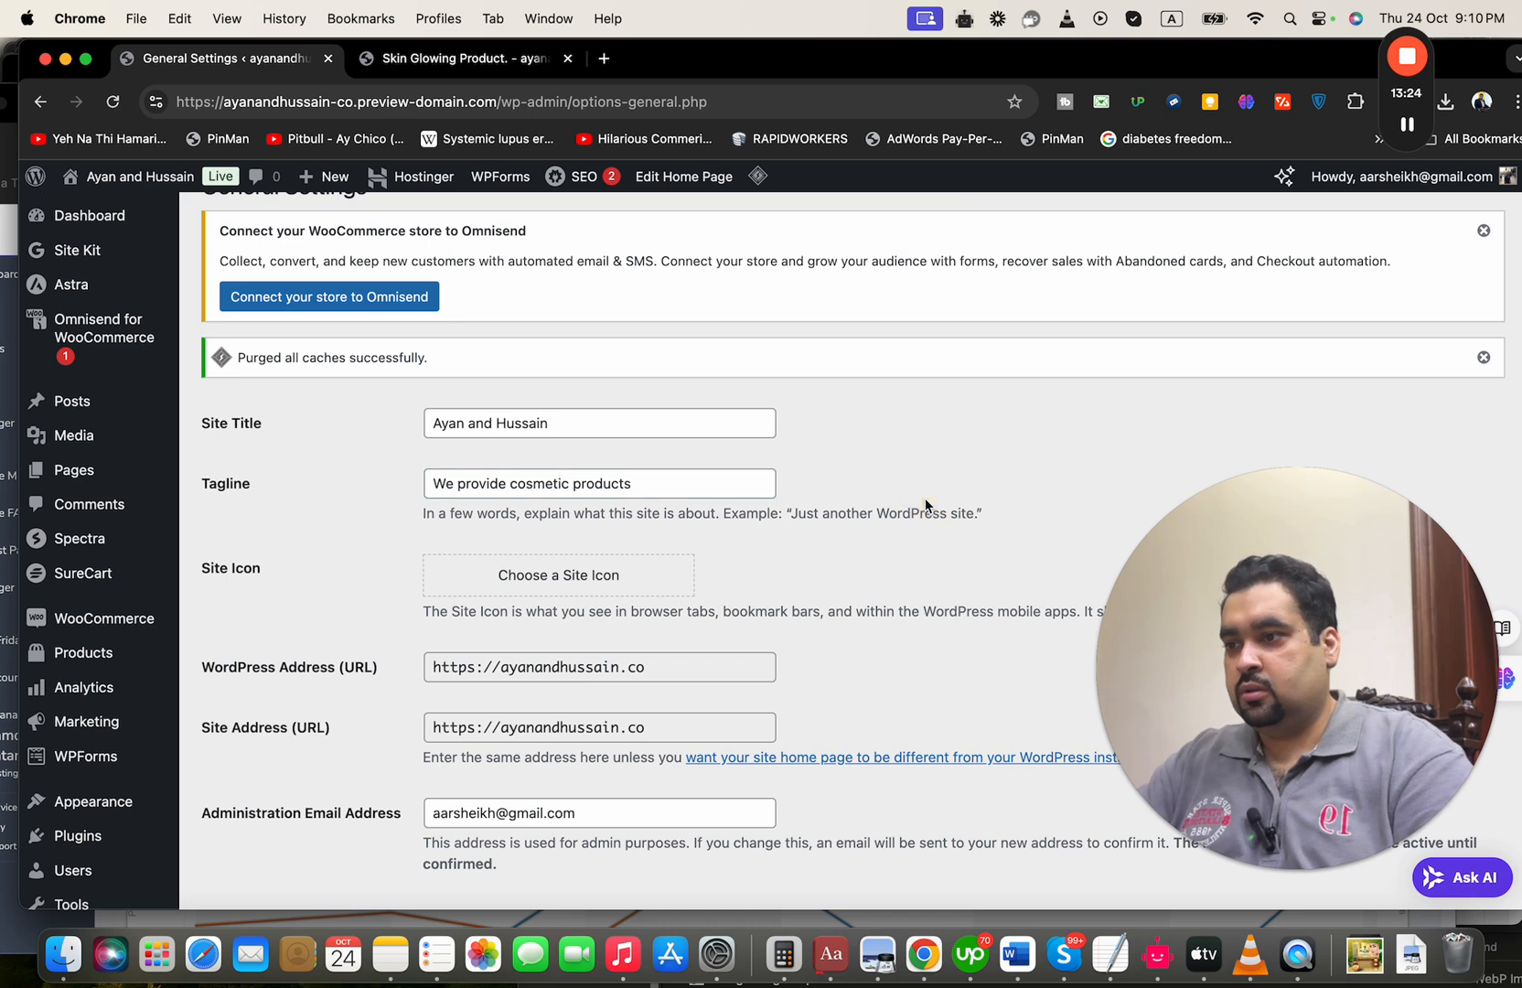
scroll(926, 506, "down", 5)
scroll(925, 506, "down", 2)
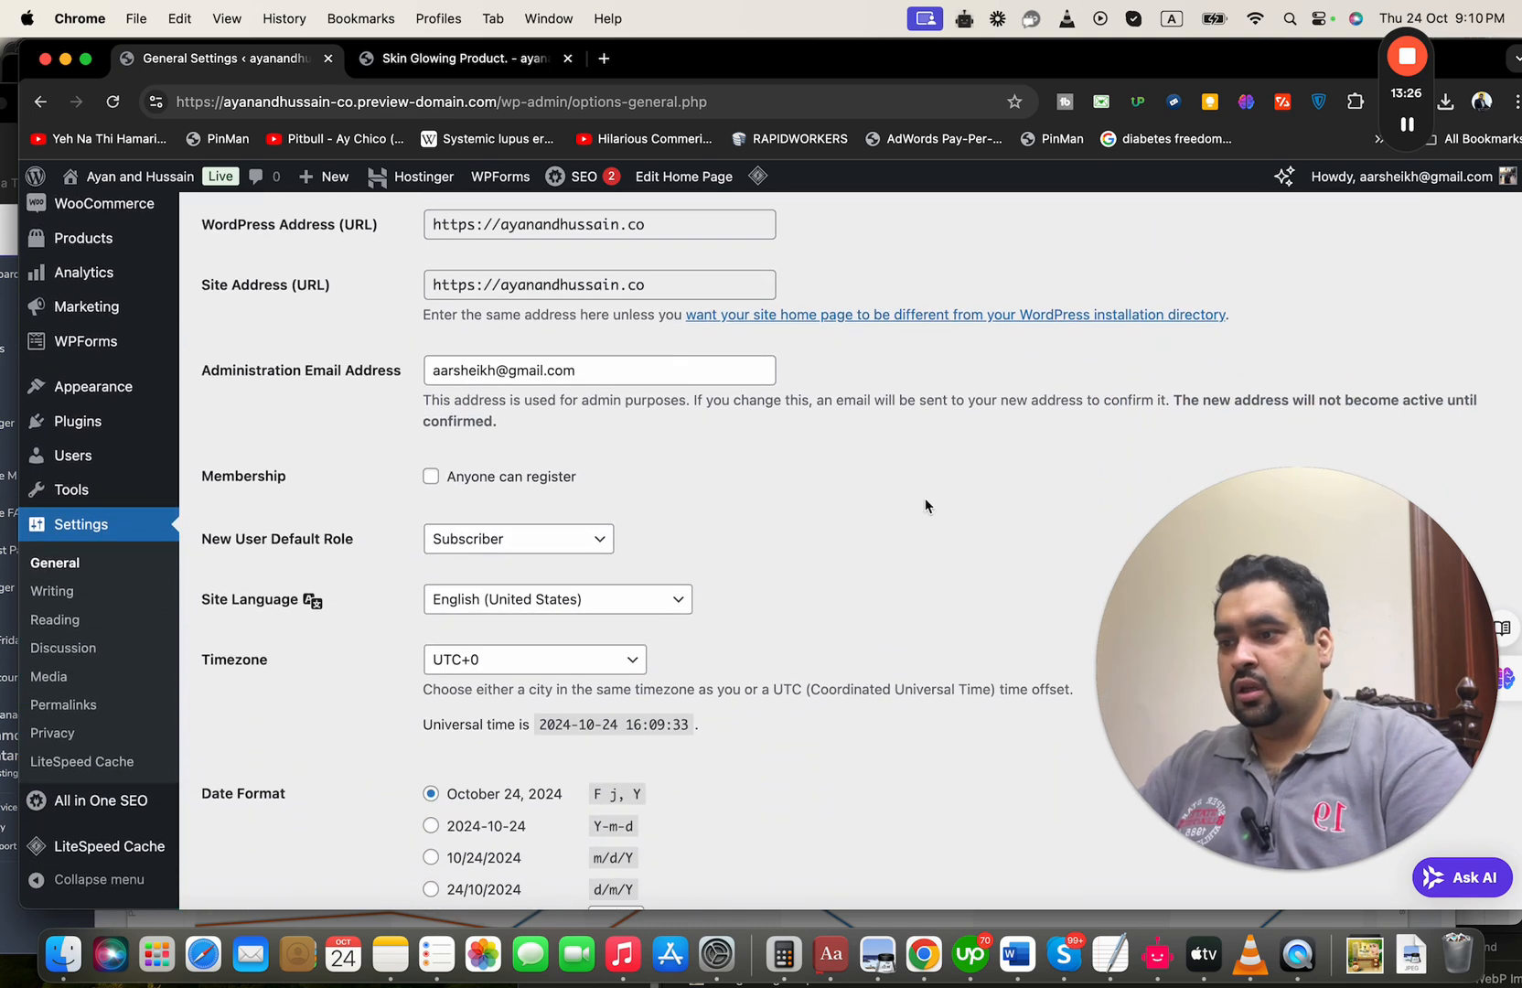
scroll(925, 506, "down", 3)
scroll(925, 501, "down", 6)
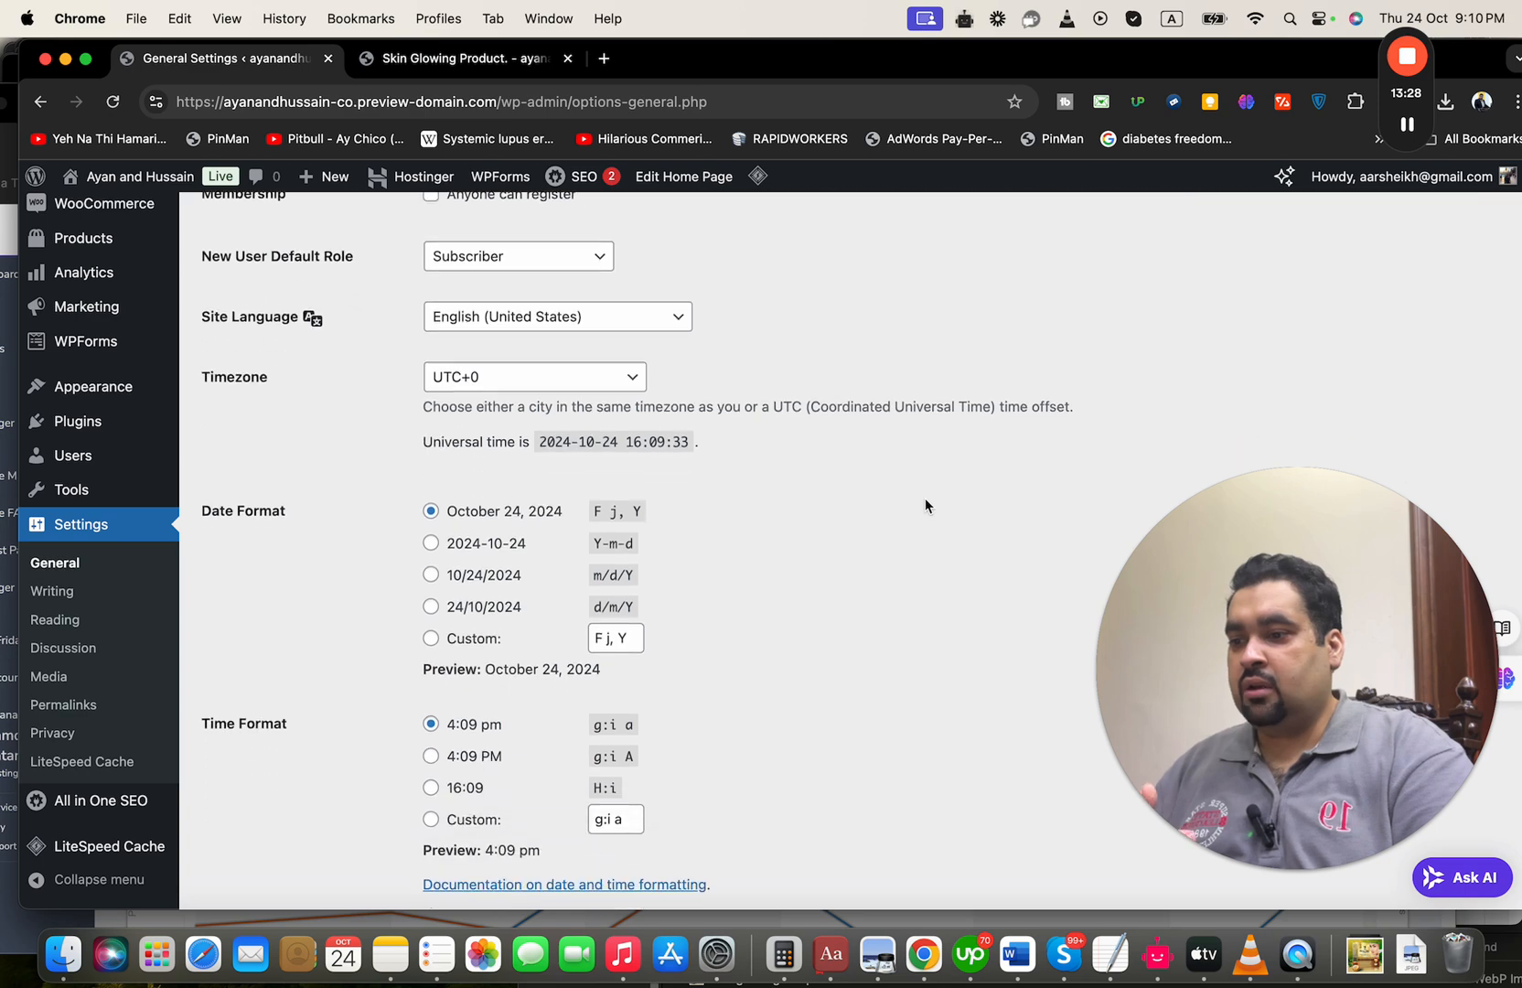
scroll(925, 505, "down", 2)
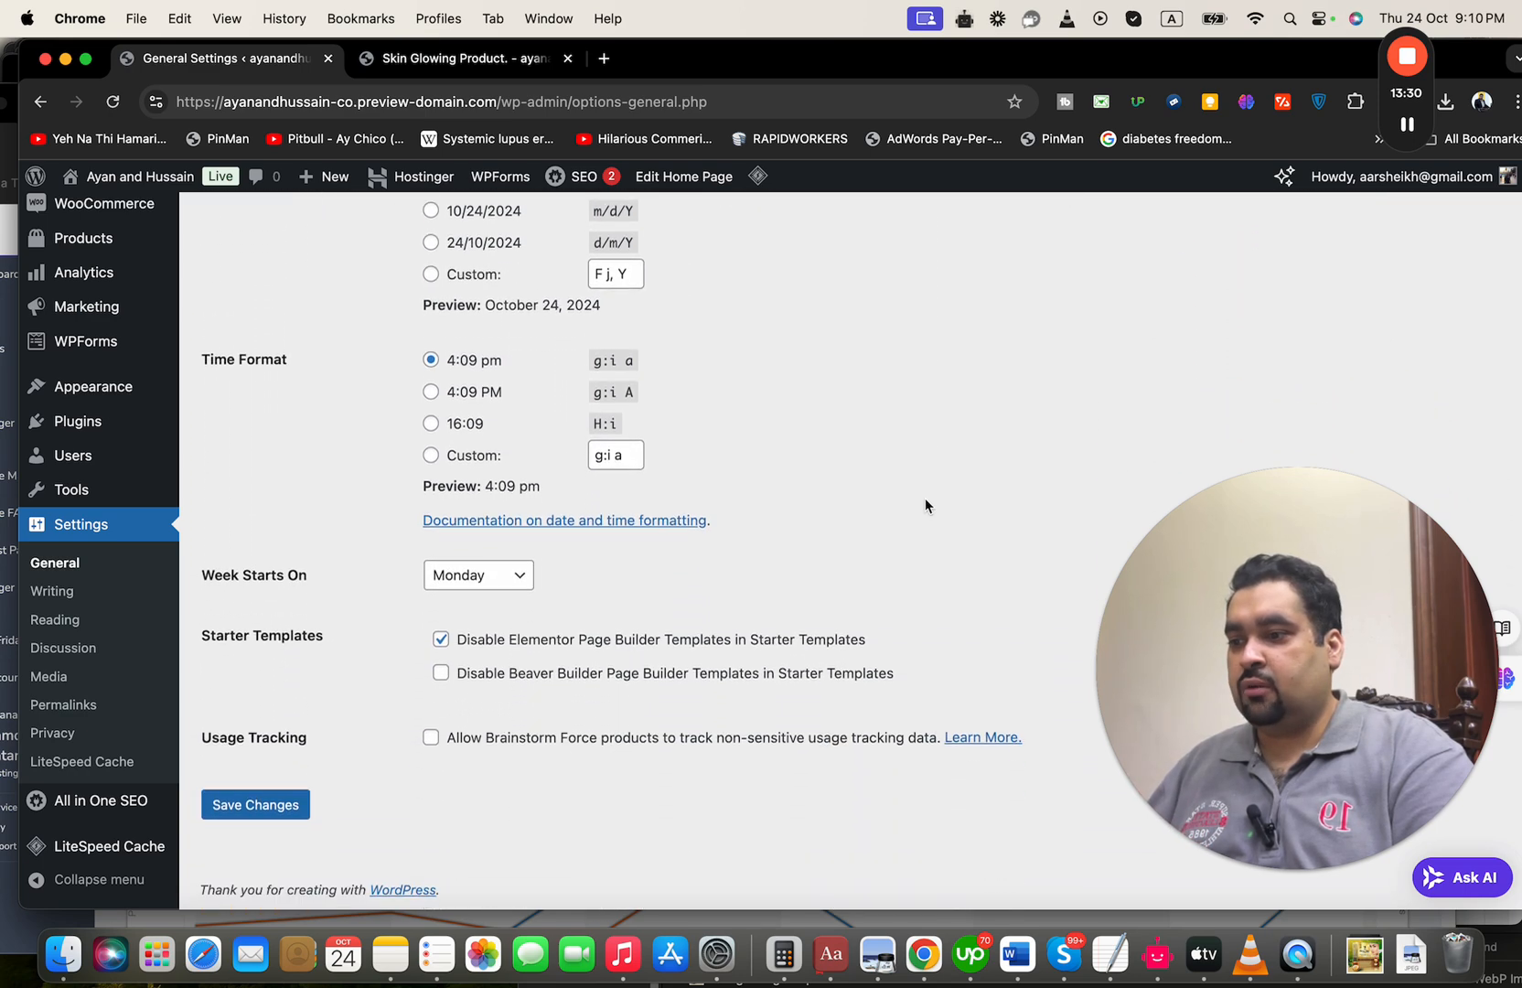
left_click(295, 808)
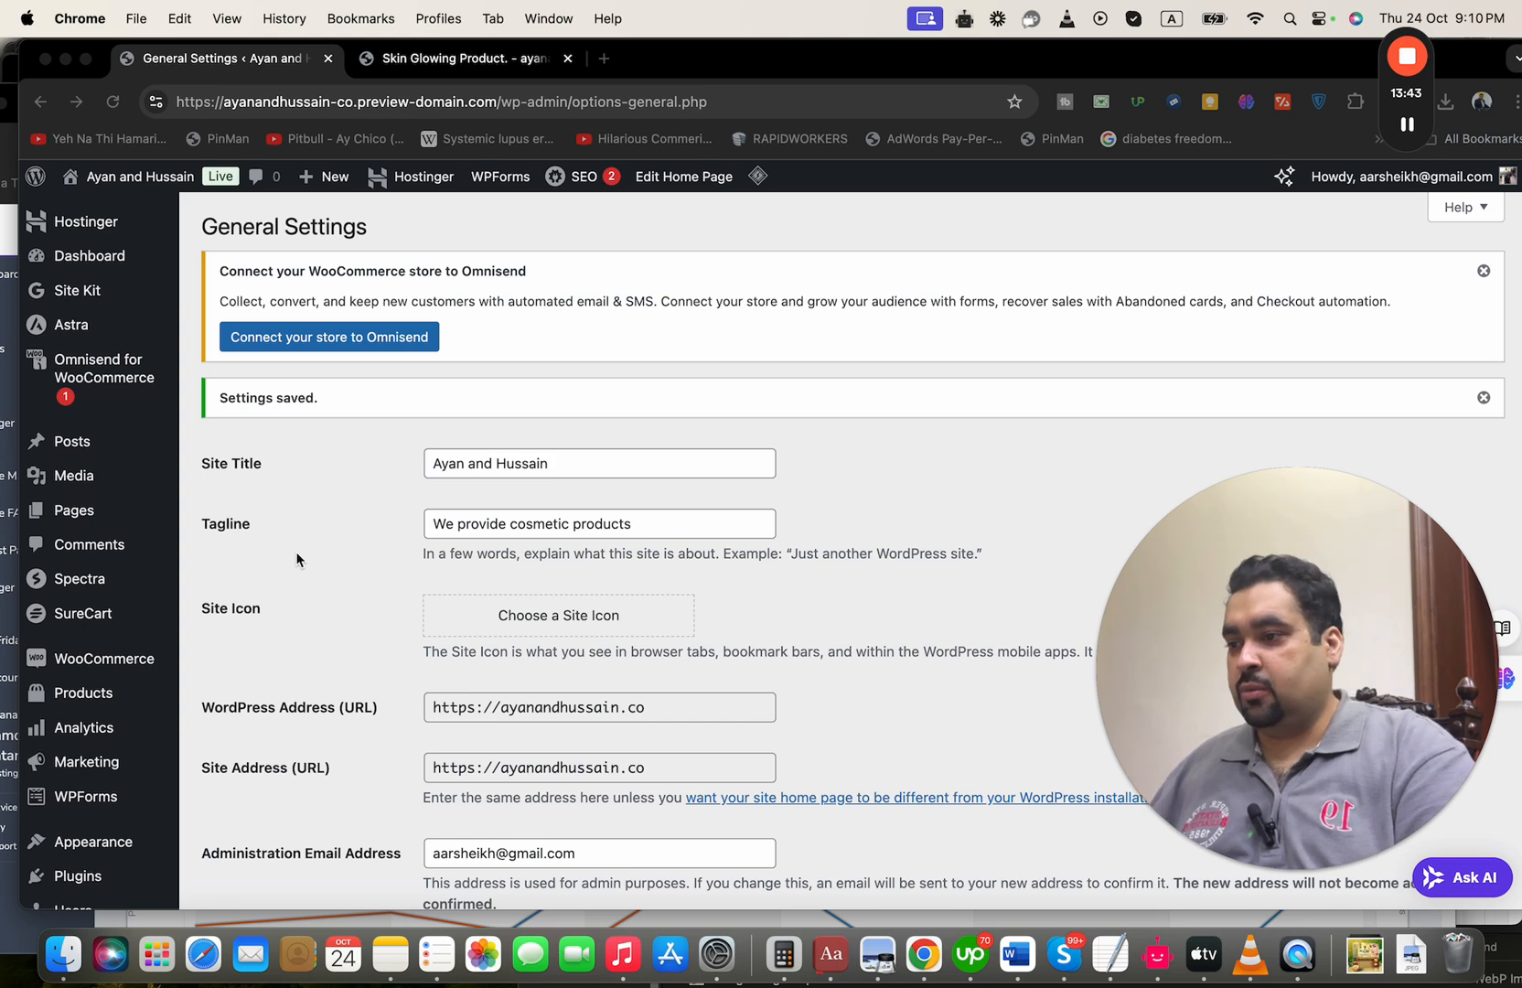
Open the WooCommerce settings and examine the store address, selling and shipping locations, taxes, coupons and currency options
left_click(277, 598)
mouse_move(143, 668)
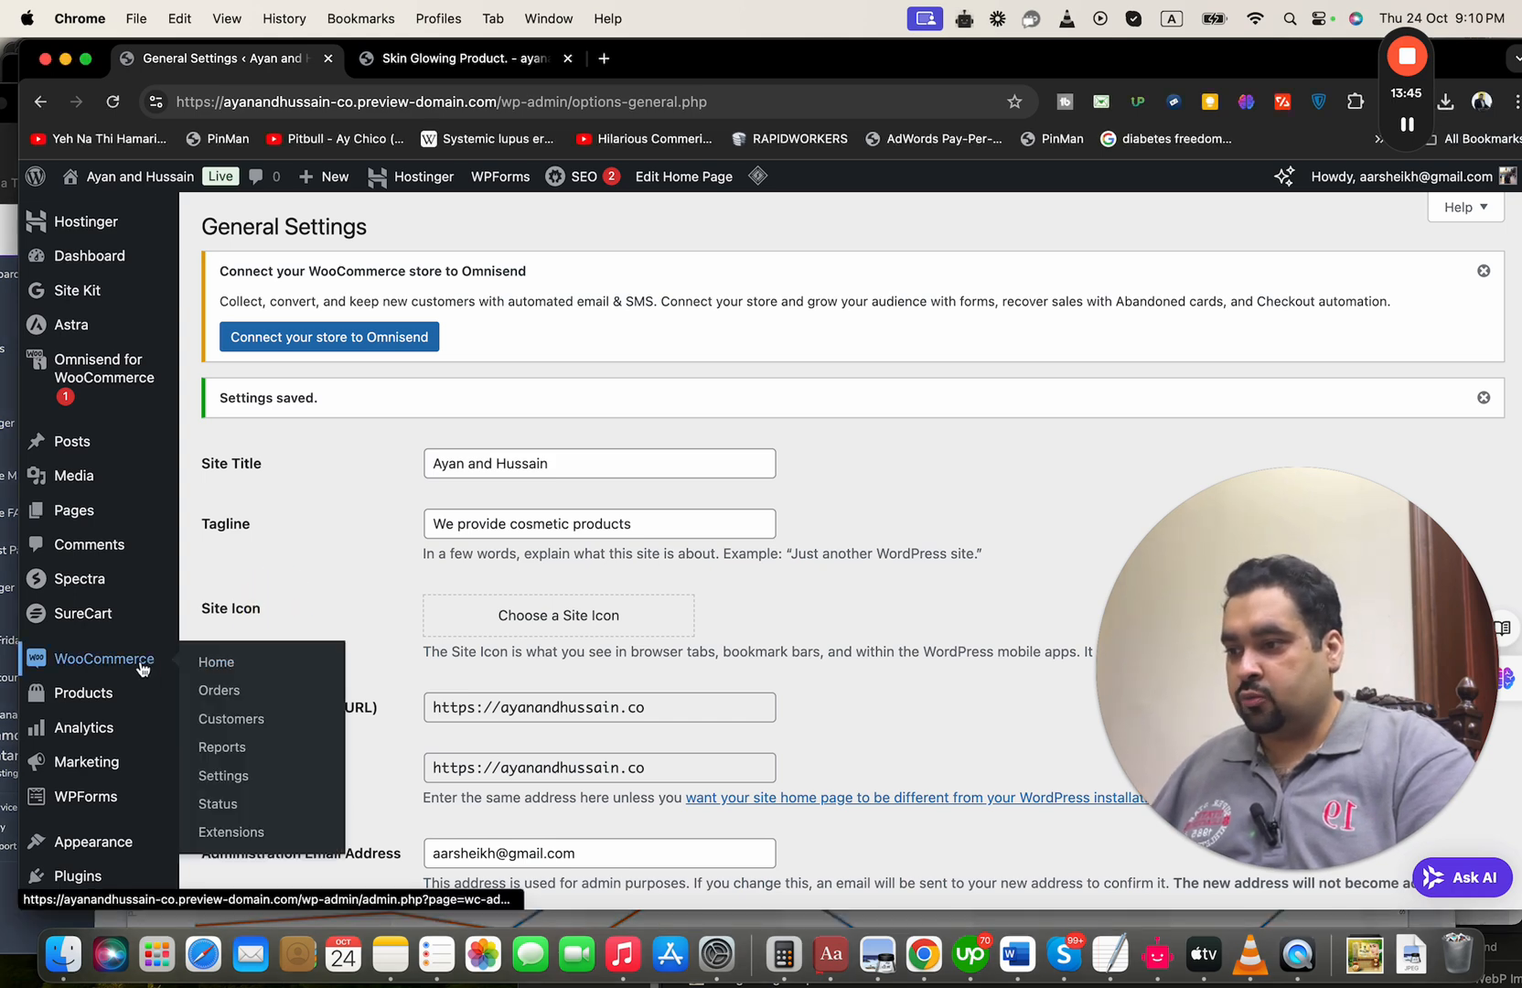
left_click(227, 772)
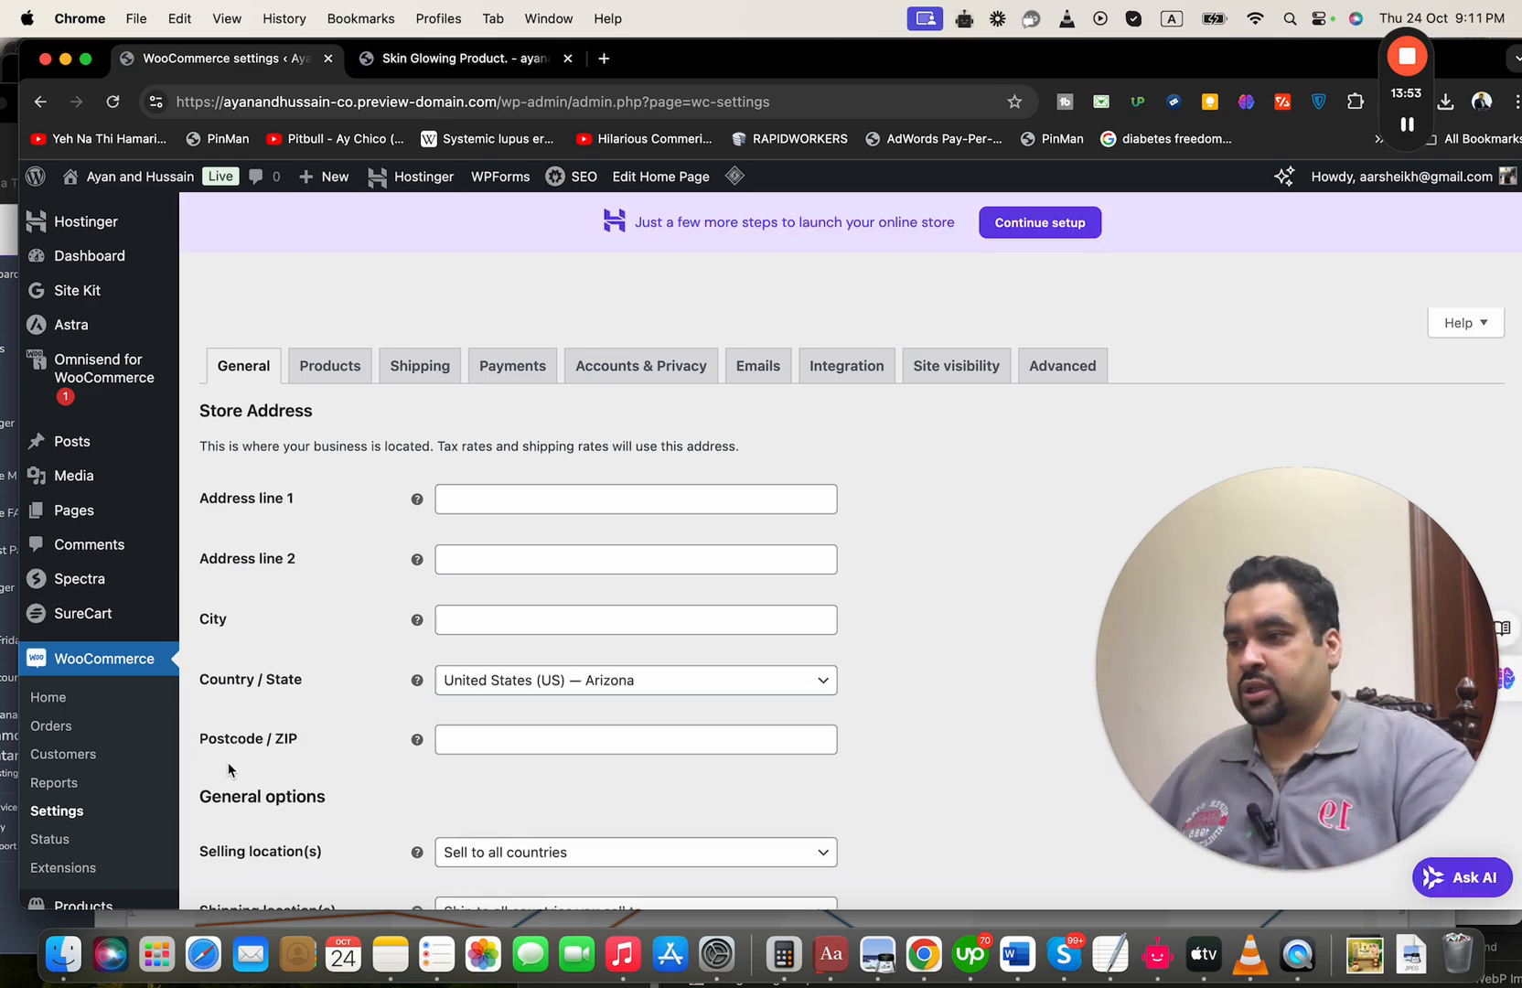
scroll(319, 583, "down", 5)
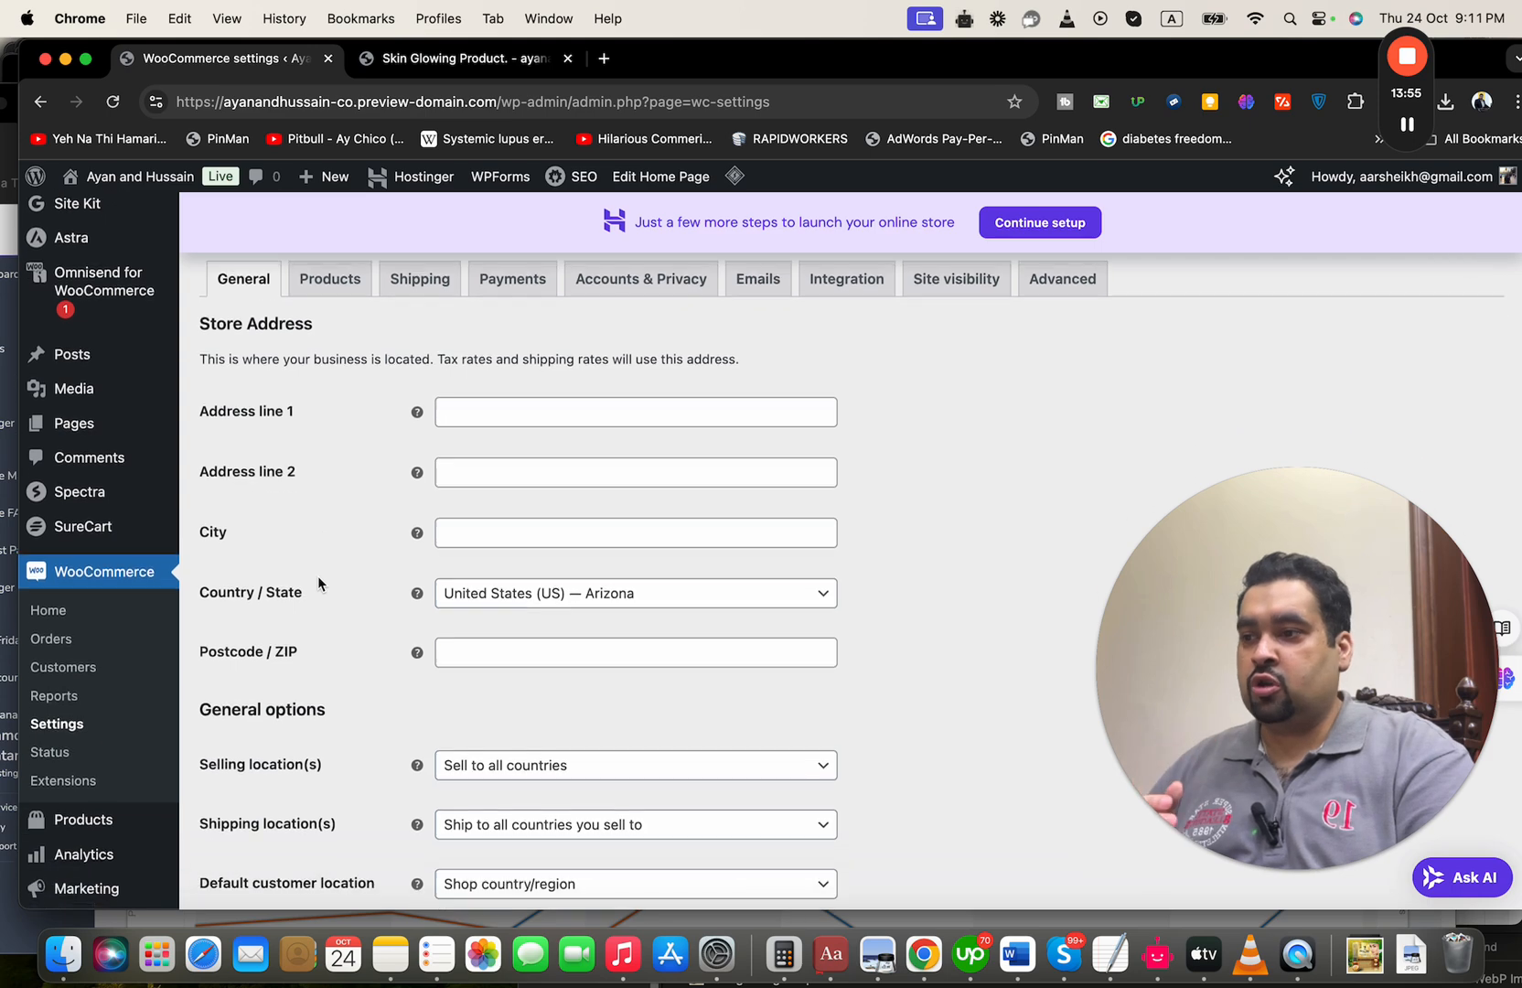
scroll(318, 582, "down", 7)
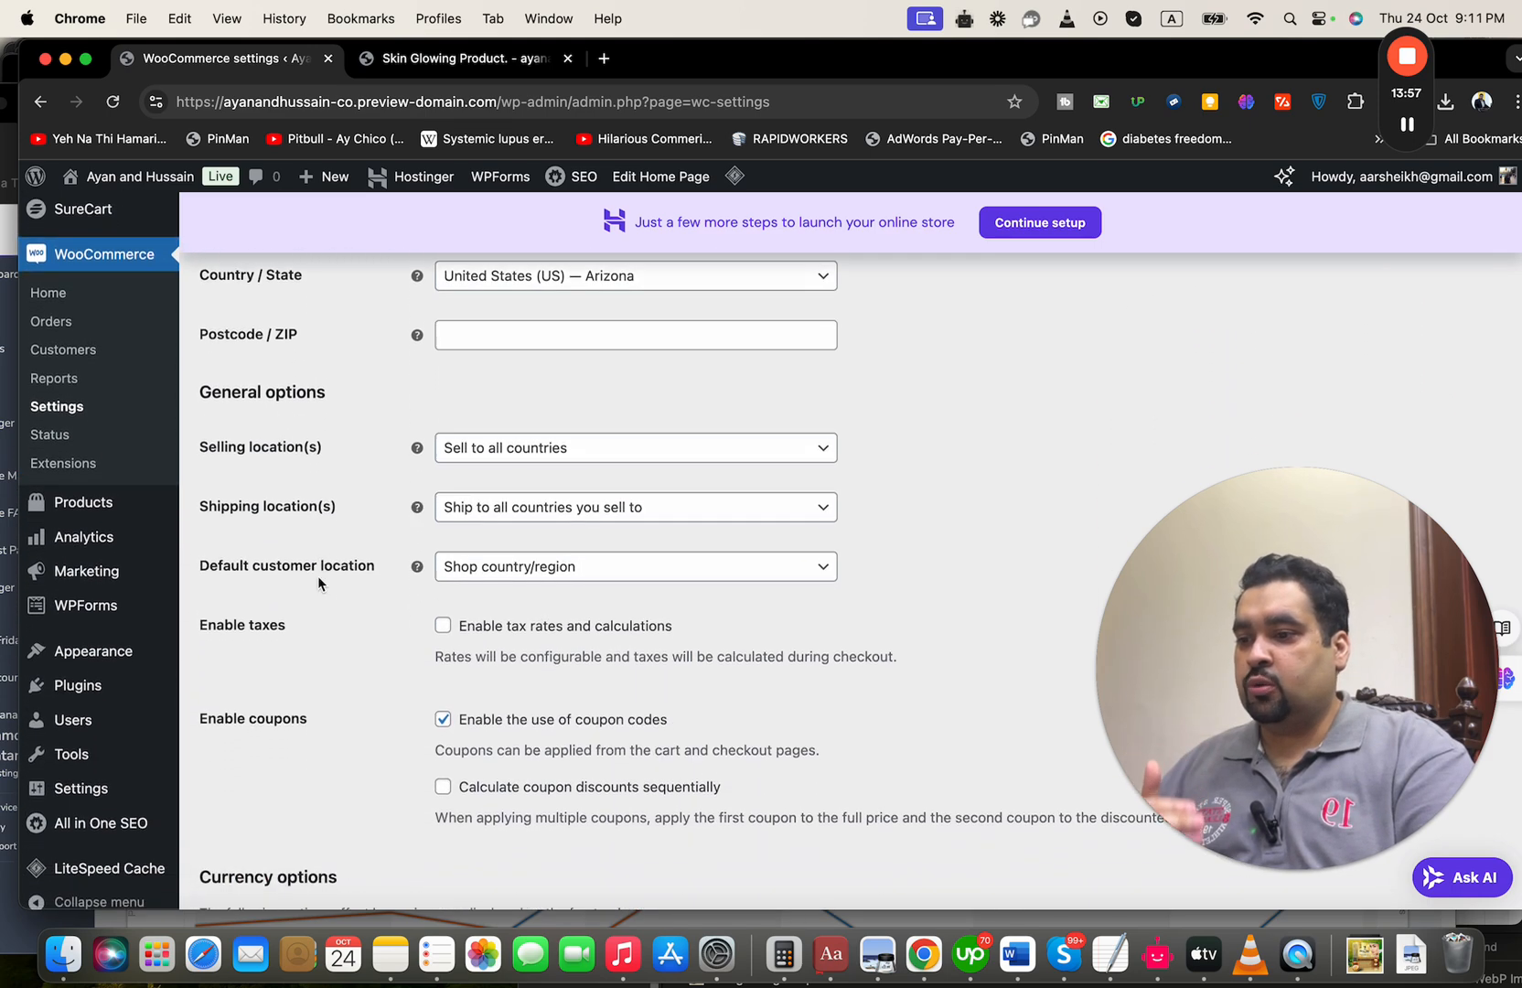
scroll(319, 582, "down", 3)
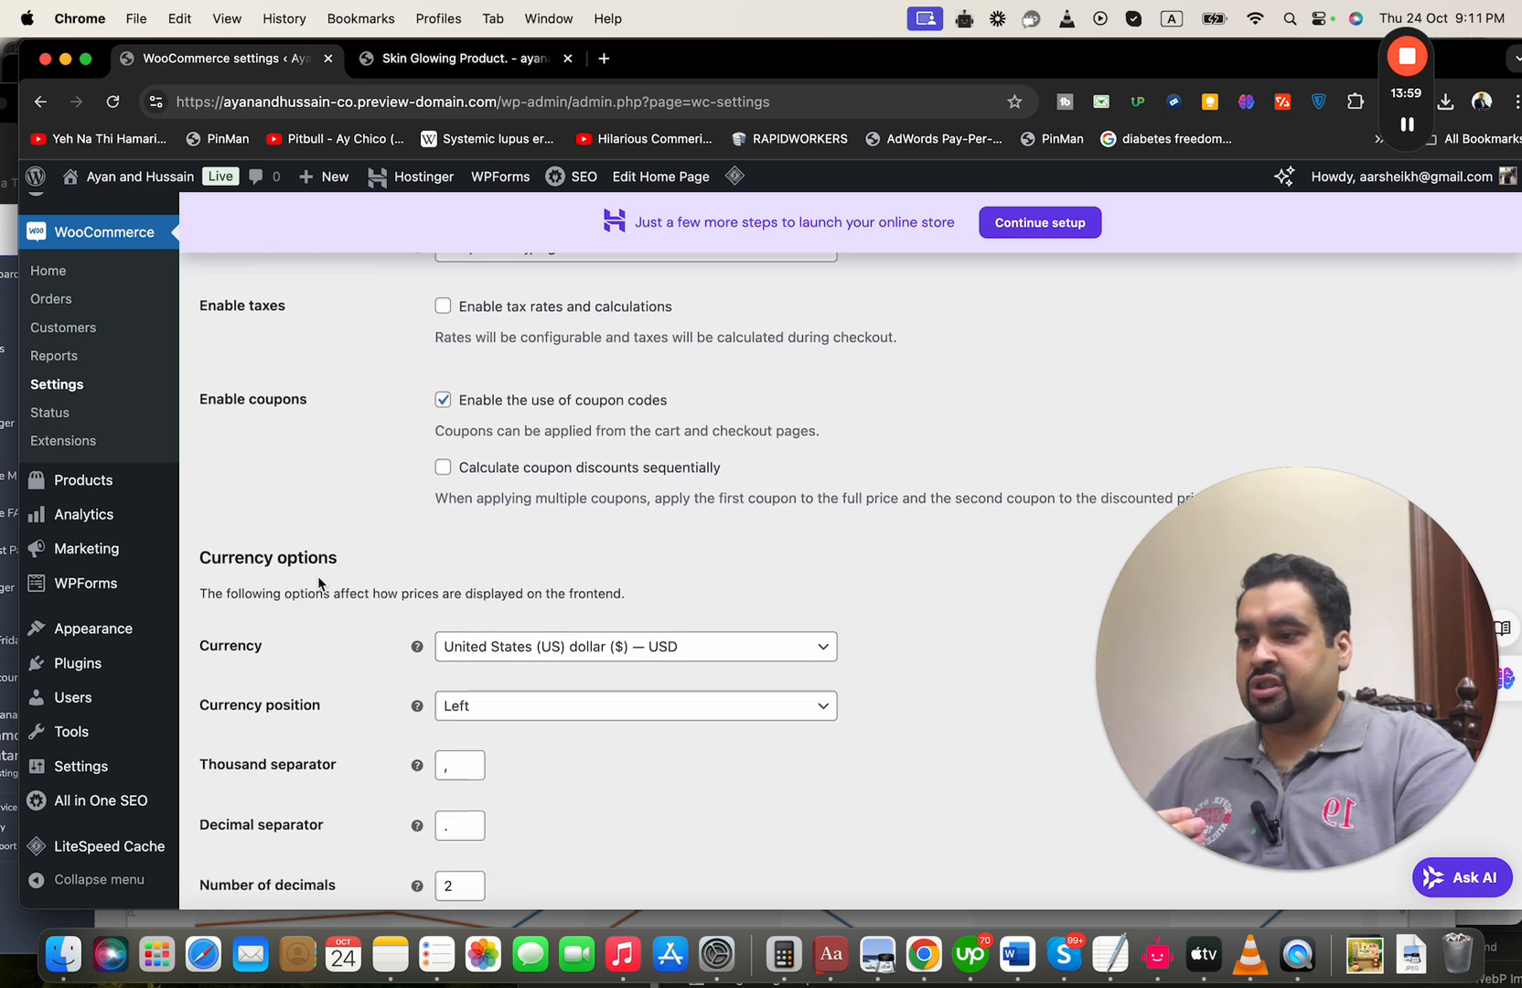
scroll(319, 583, "up", 3)
scroll(318, 583, "up", 8)
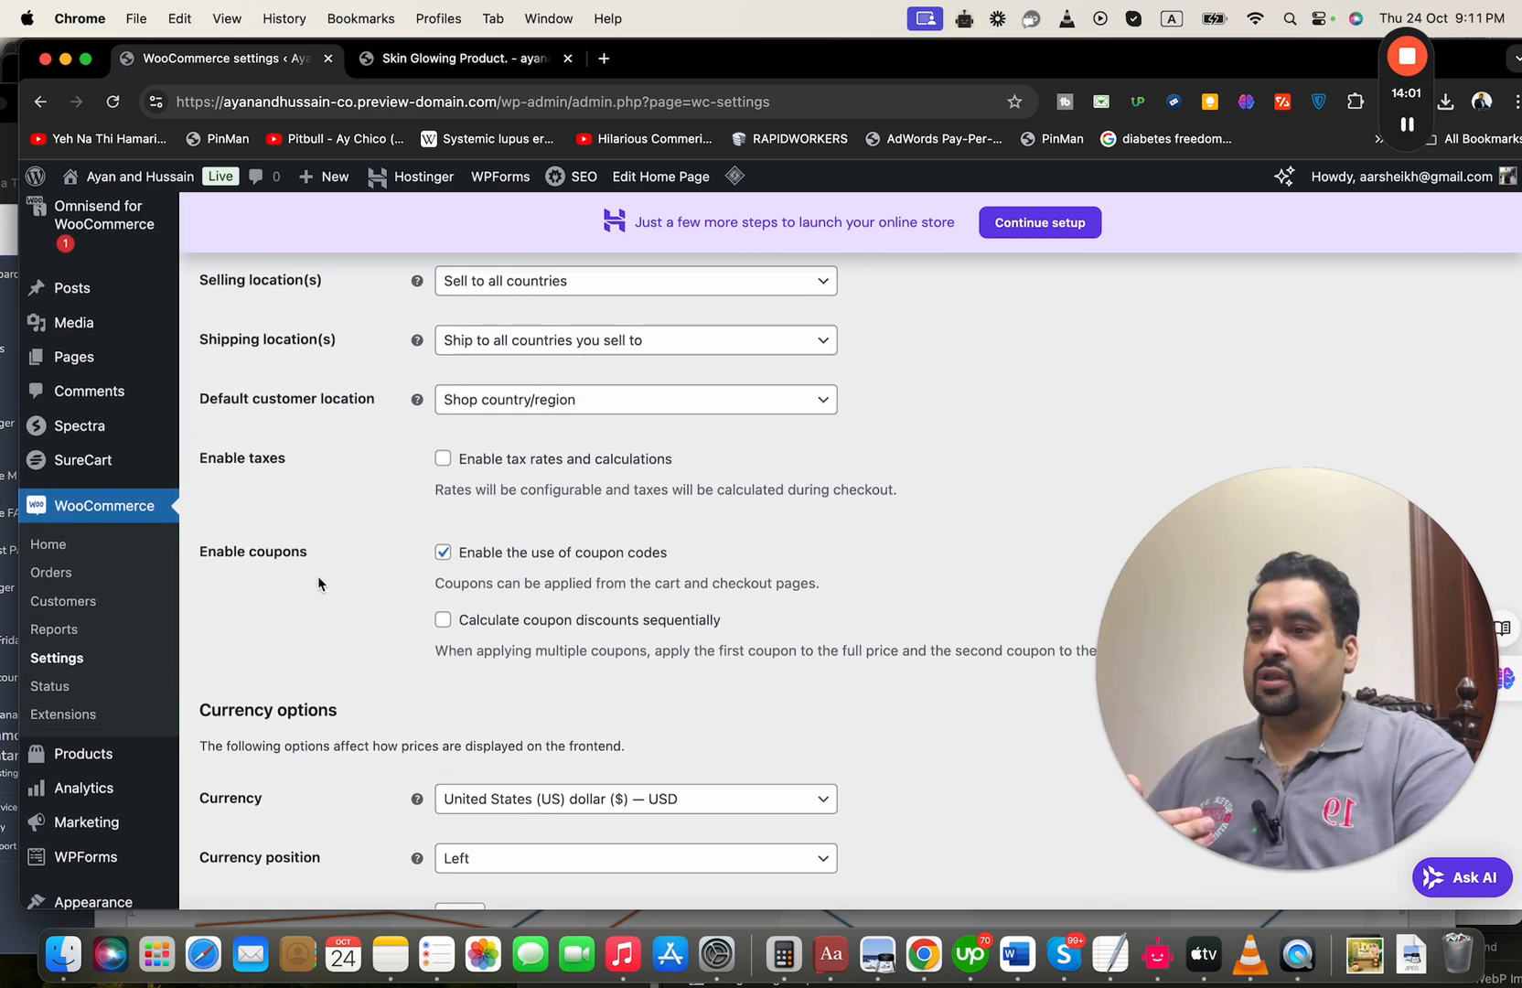
scroll(319, 583, "up", 4)
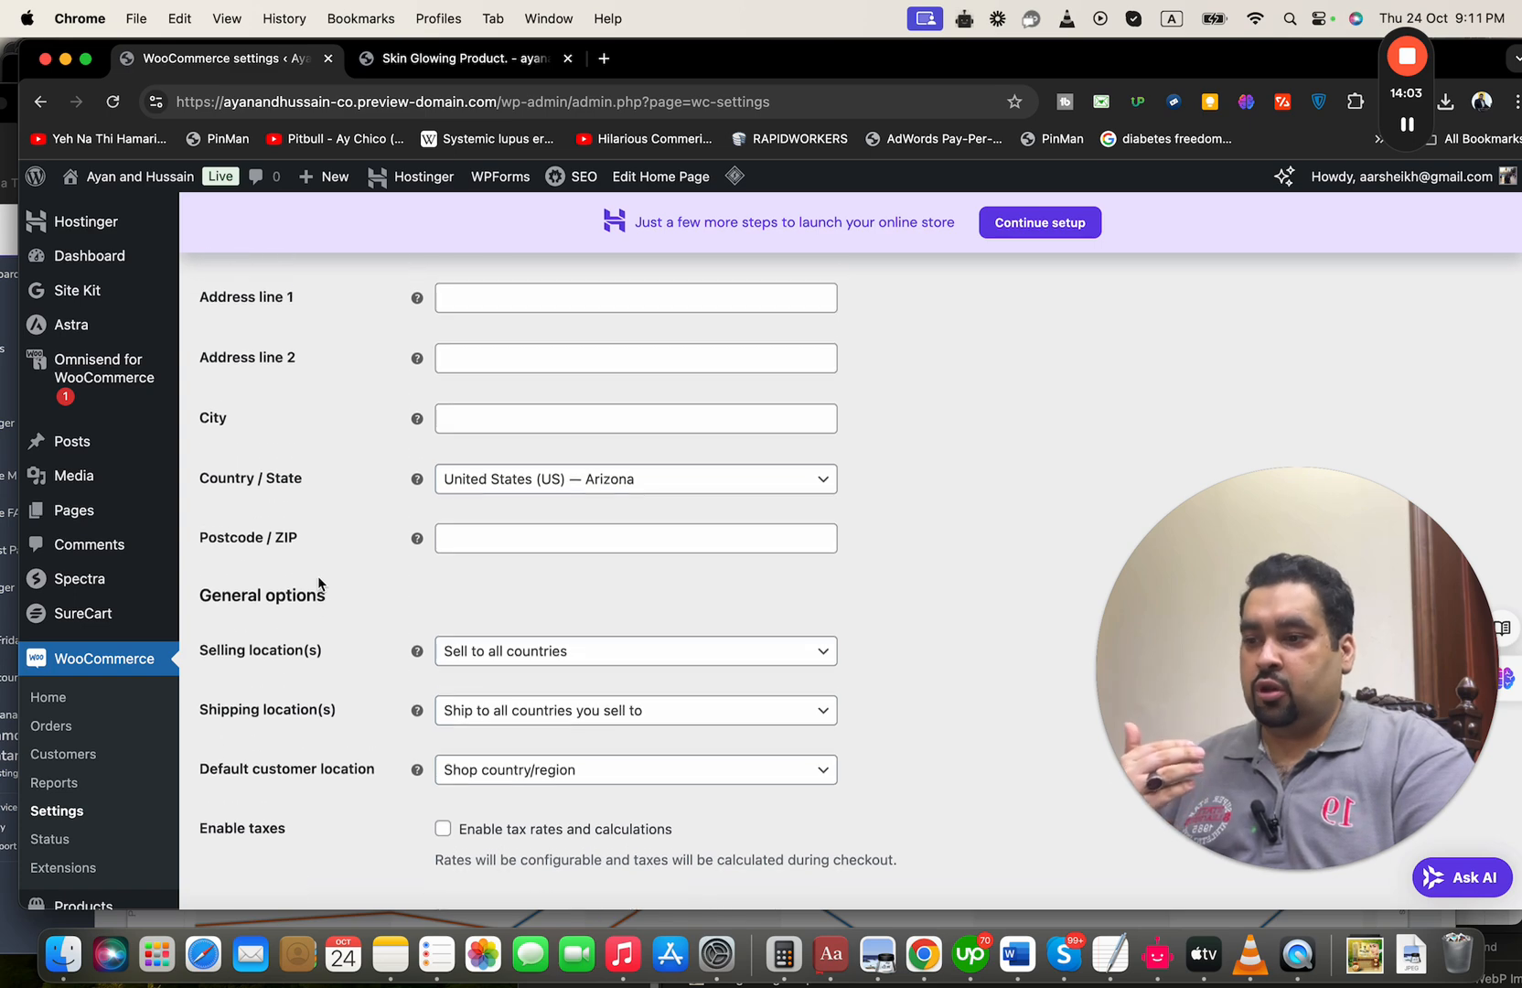
scroll(534, 759, "up", 2)
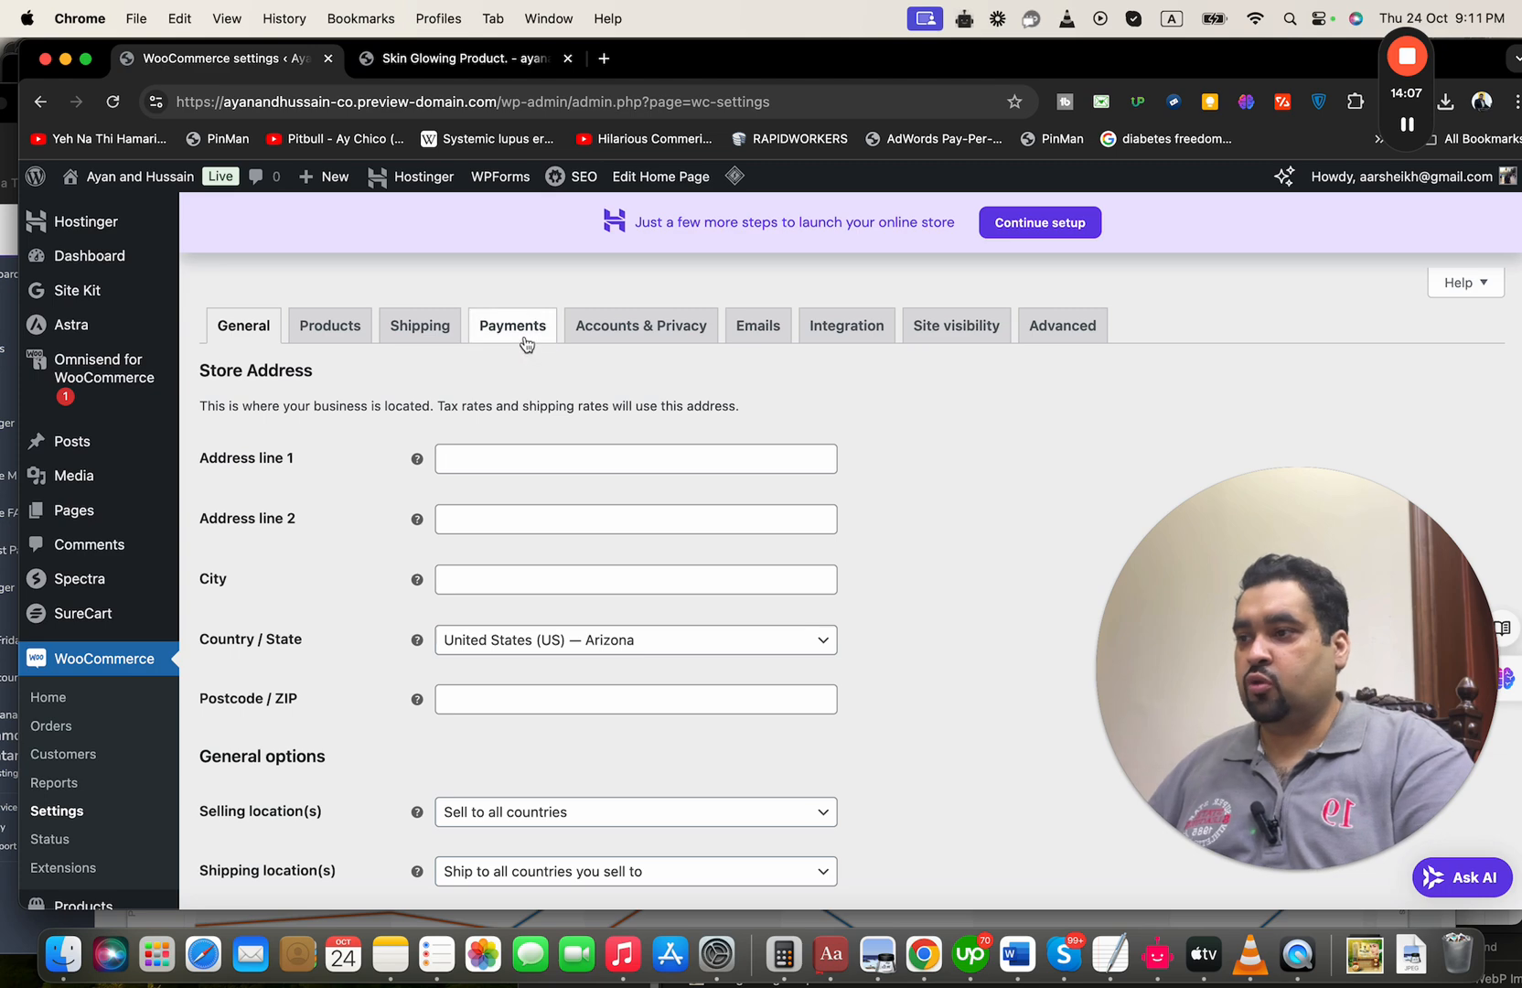
Open the WooCommerce payment methods and install WooPayments
left_click(526, 342)
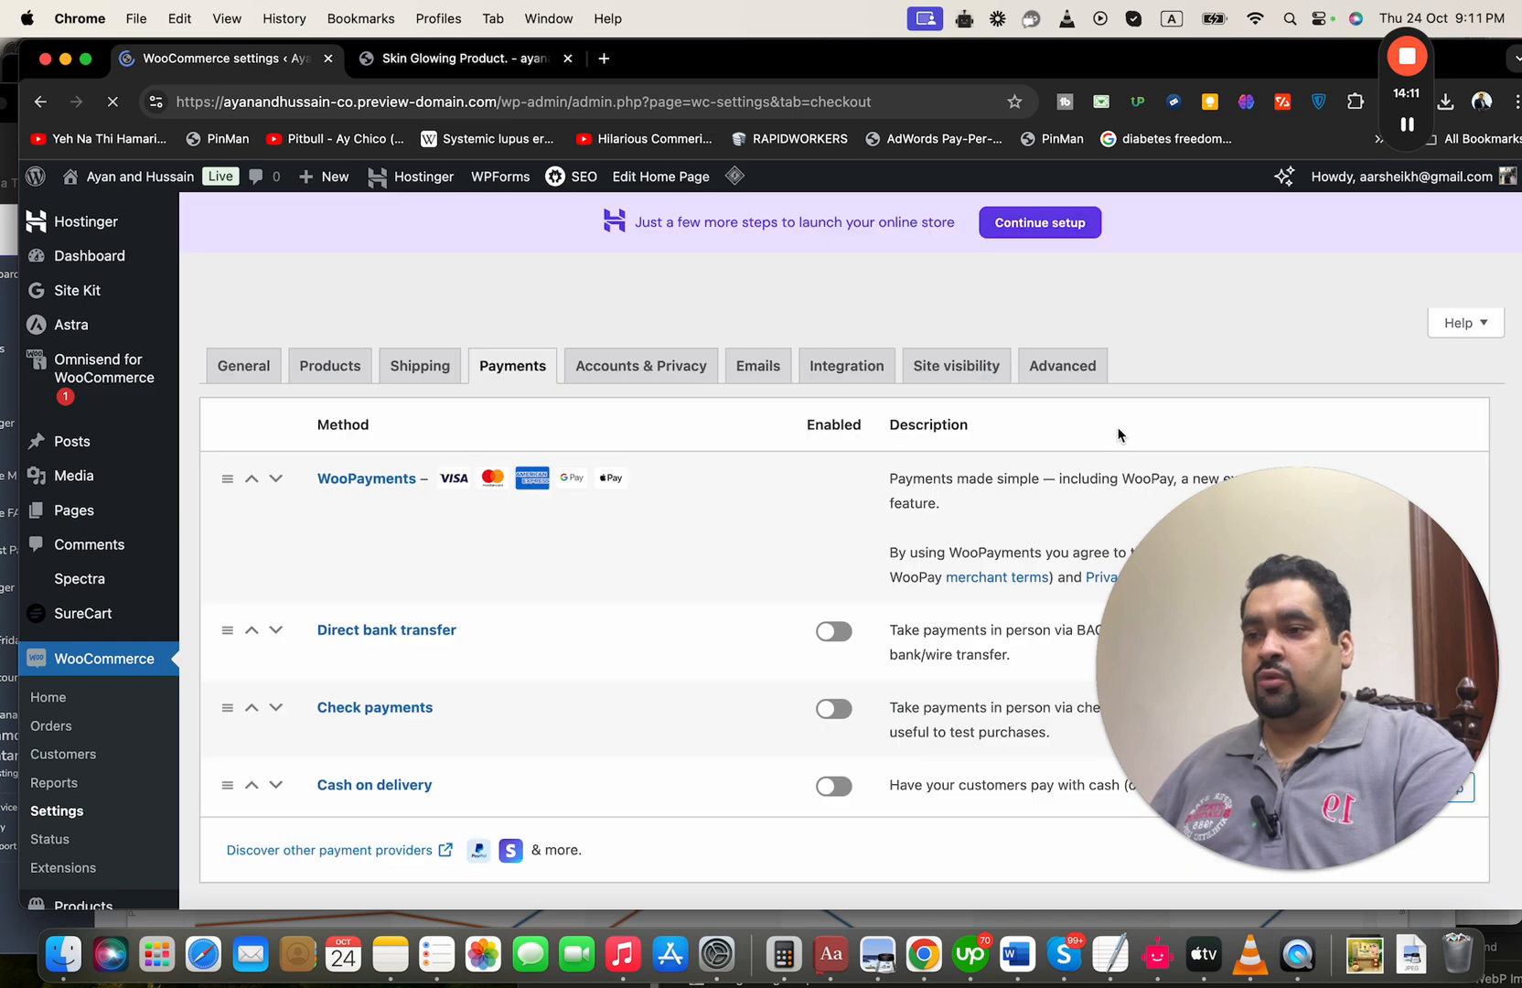
left_click_drag(1317, 599, 1156, 378)
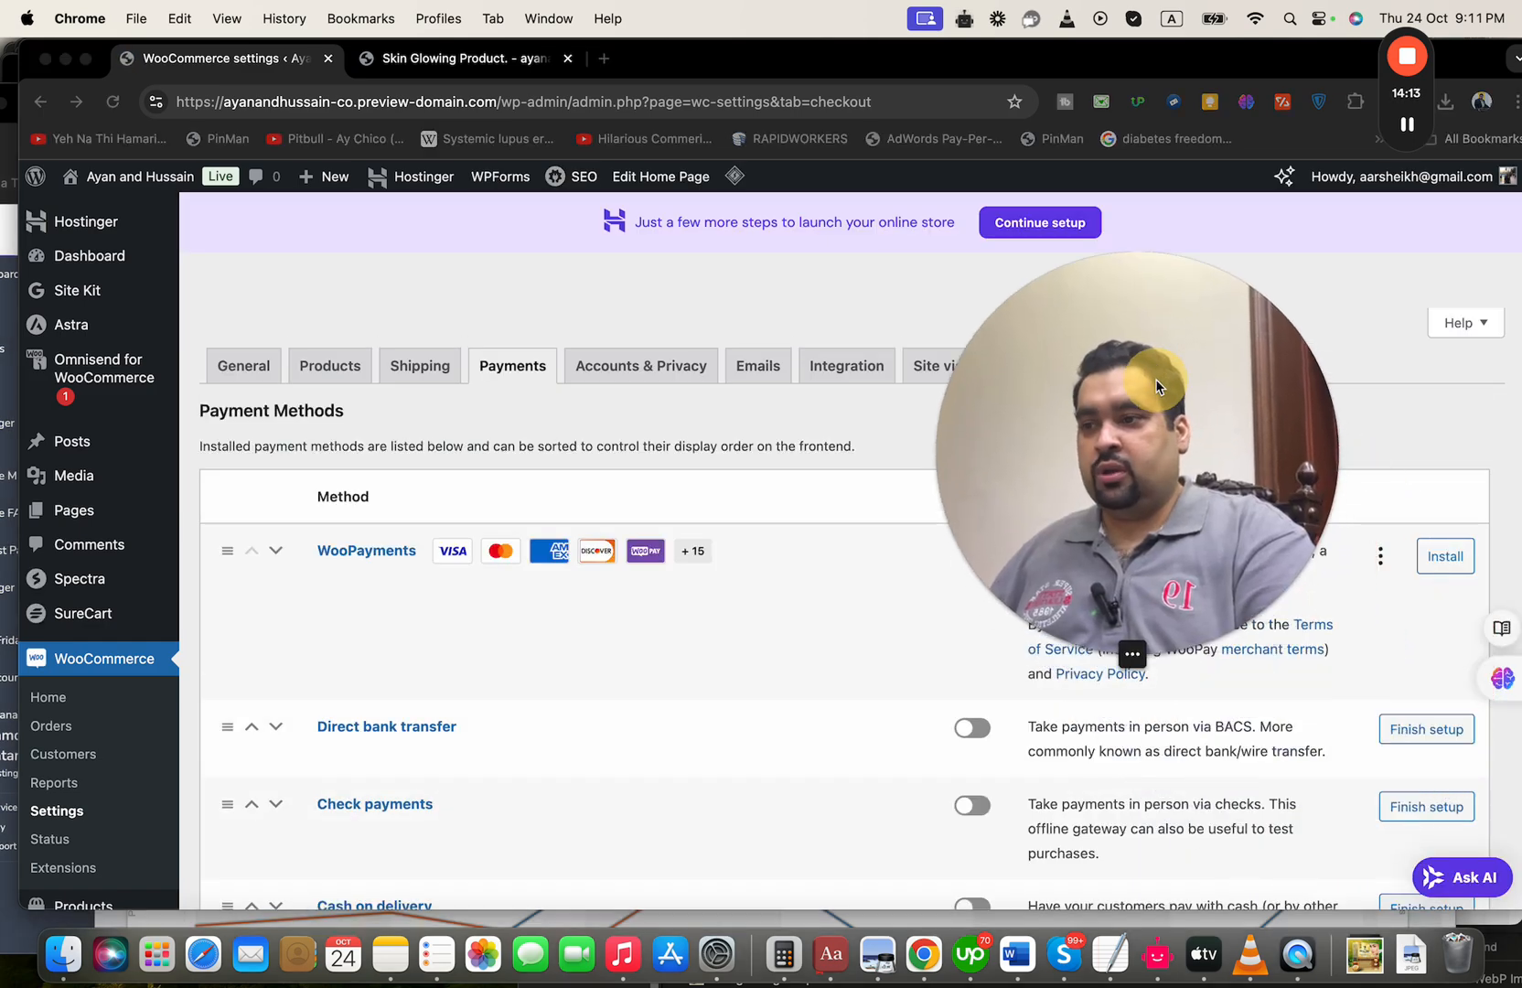
scroll(680, 467, "down", 2)
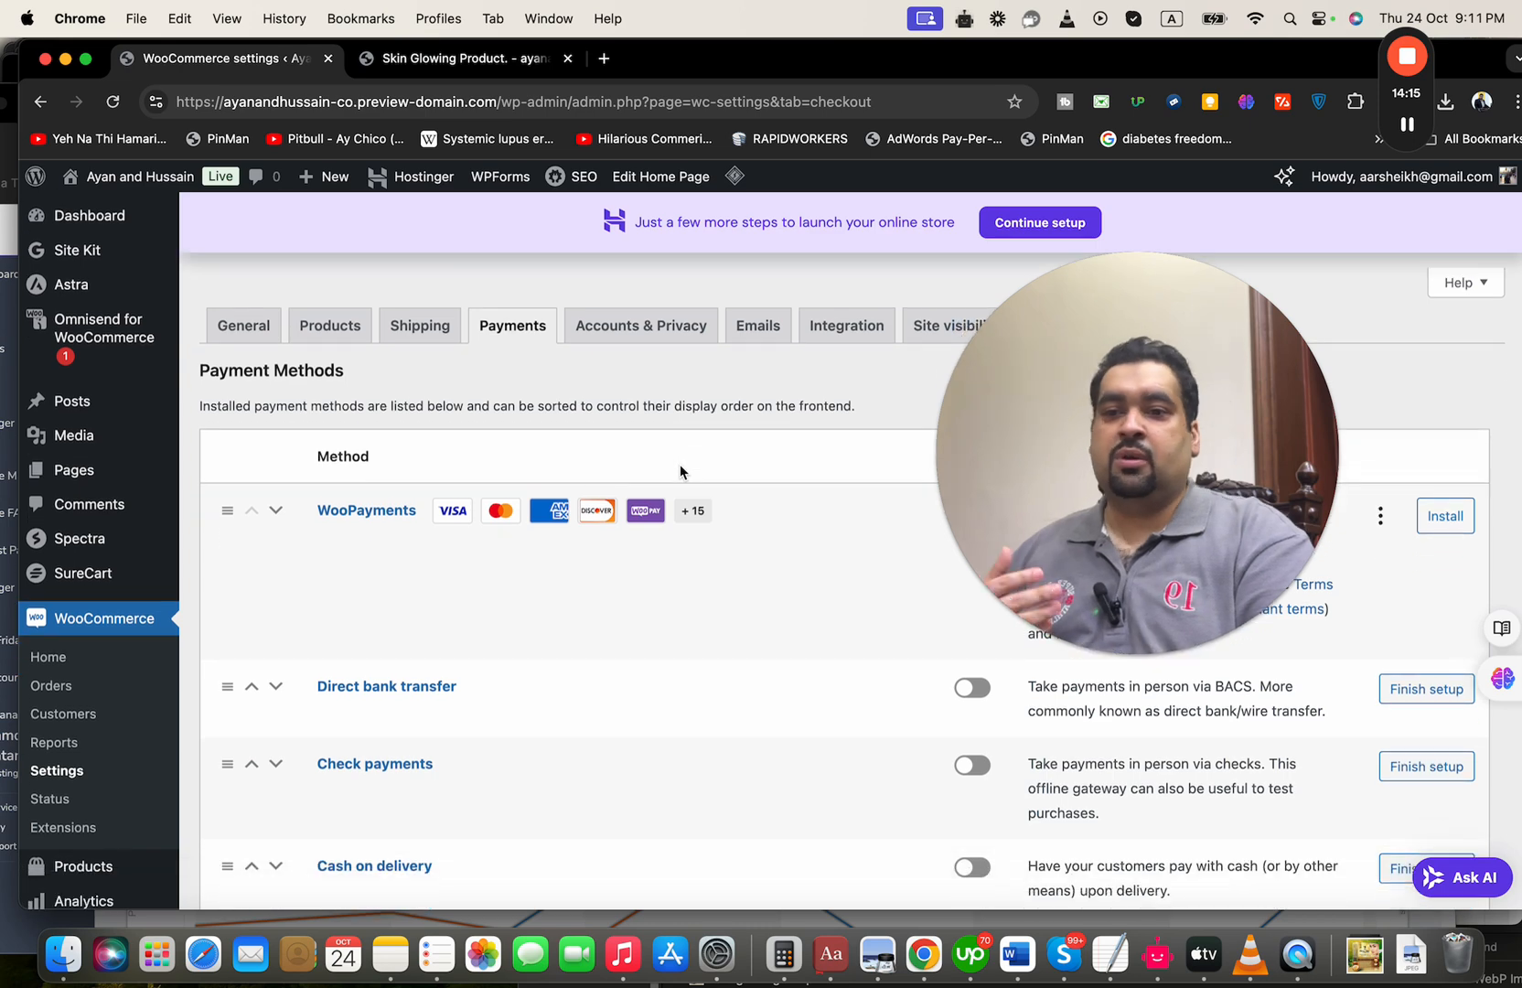
scroll(680, 466, "down", 2)
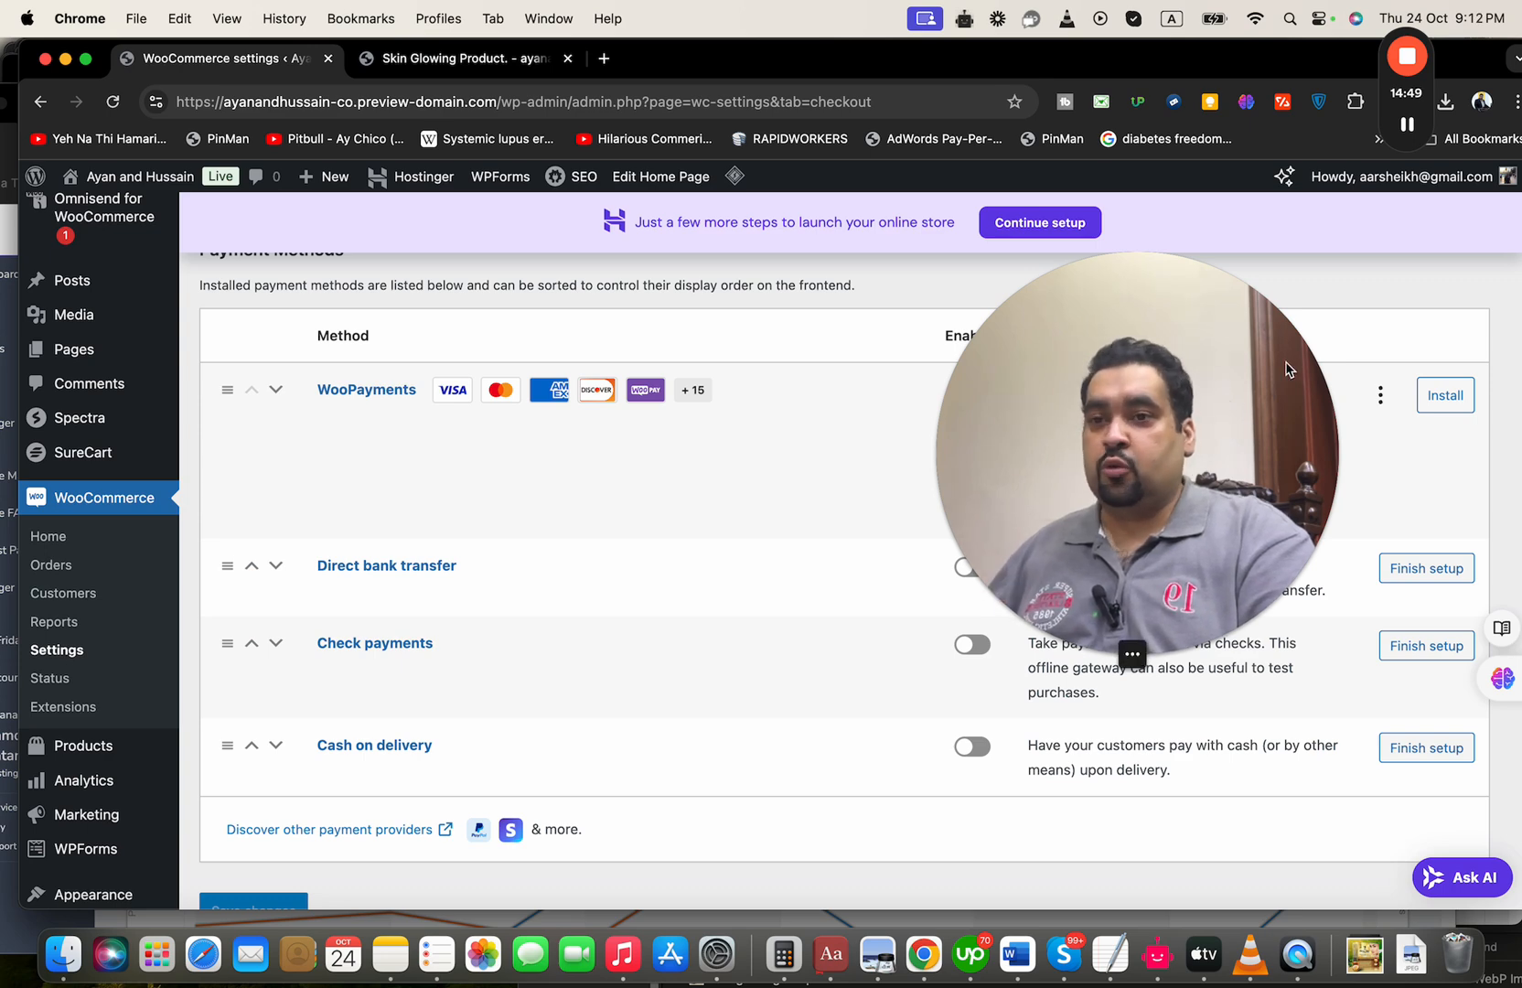
left_click(1410, 126)
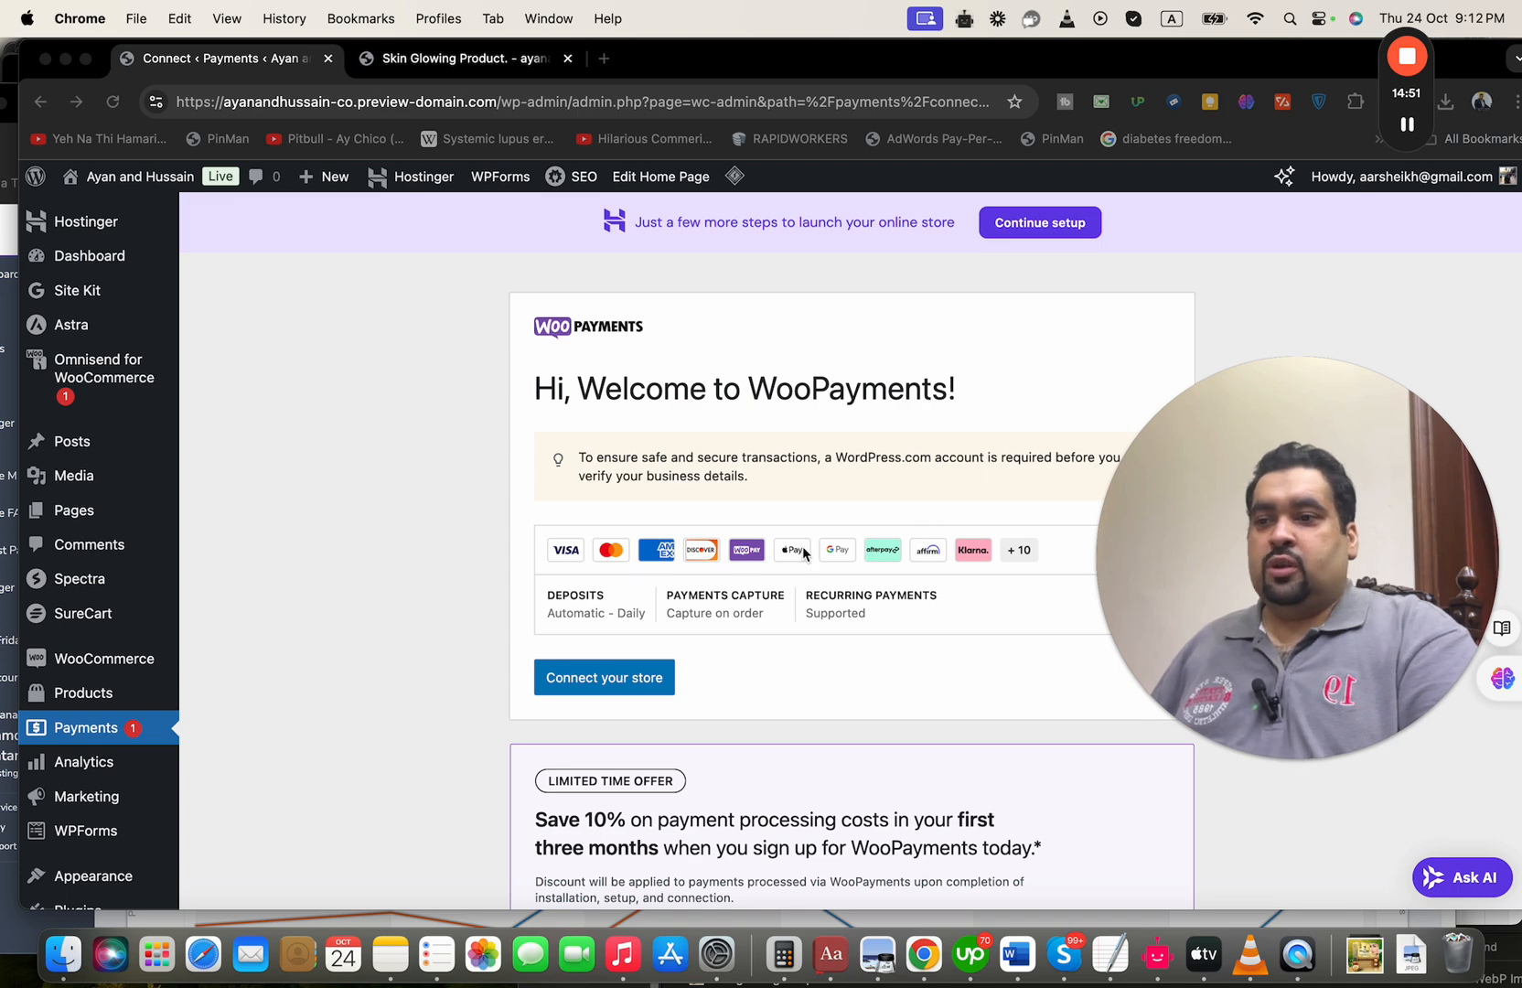
Try to connect the store to WooPayments
left_click(700, 661)
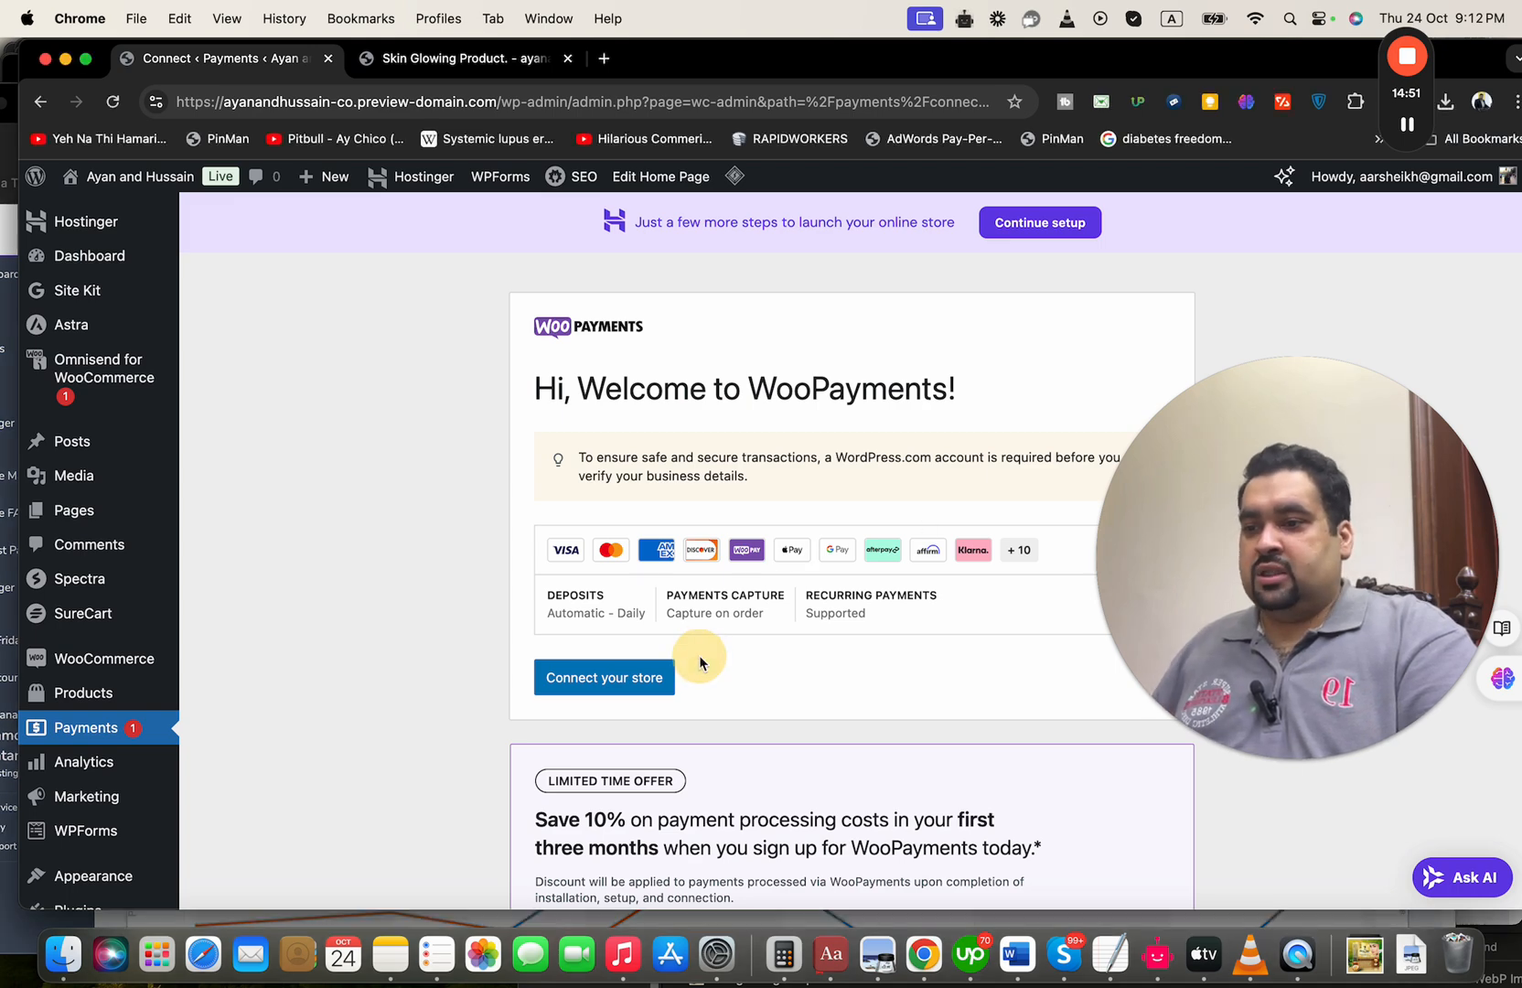
left_click(649, 679)
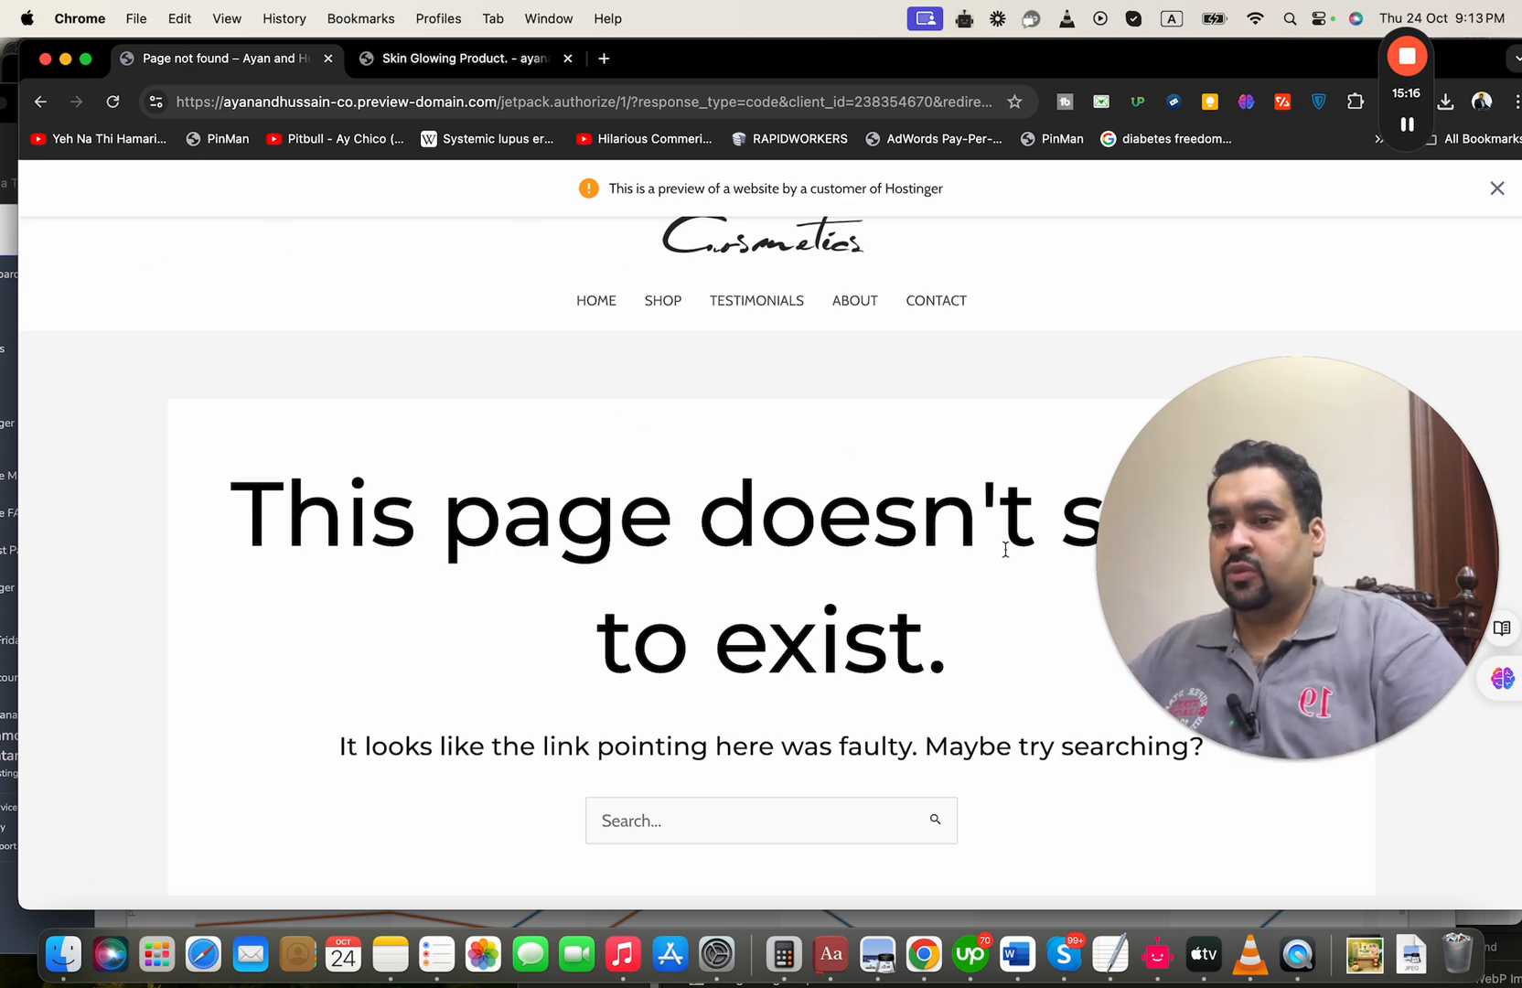
Open the site's home page, and switch to the published Skin Glowing Product page to view it
left_click(589, 315)
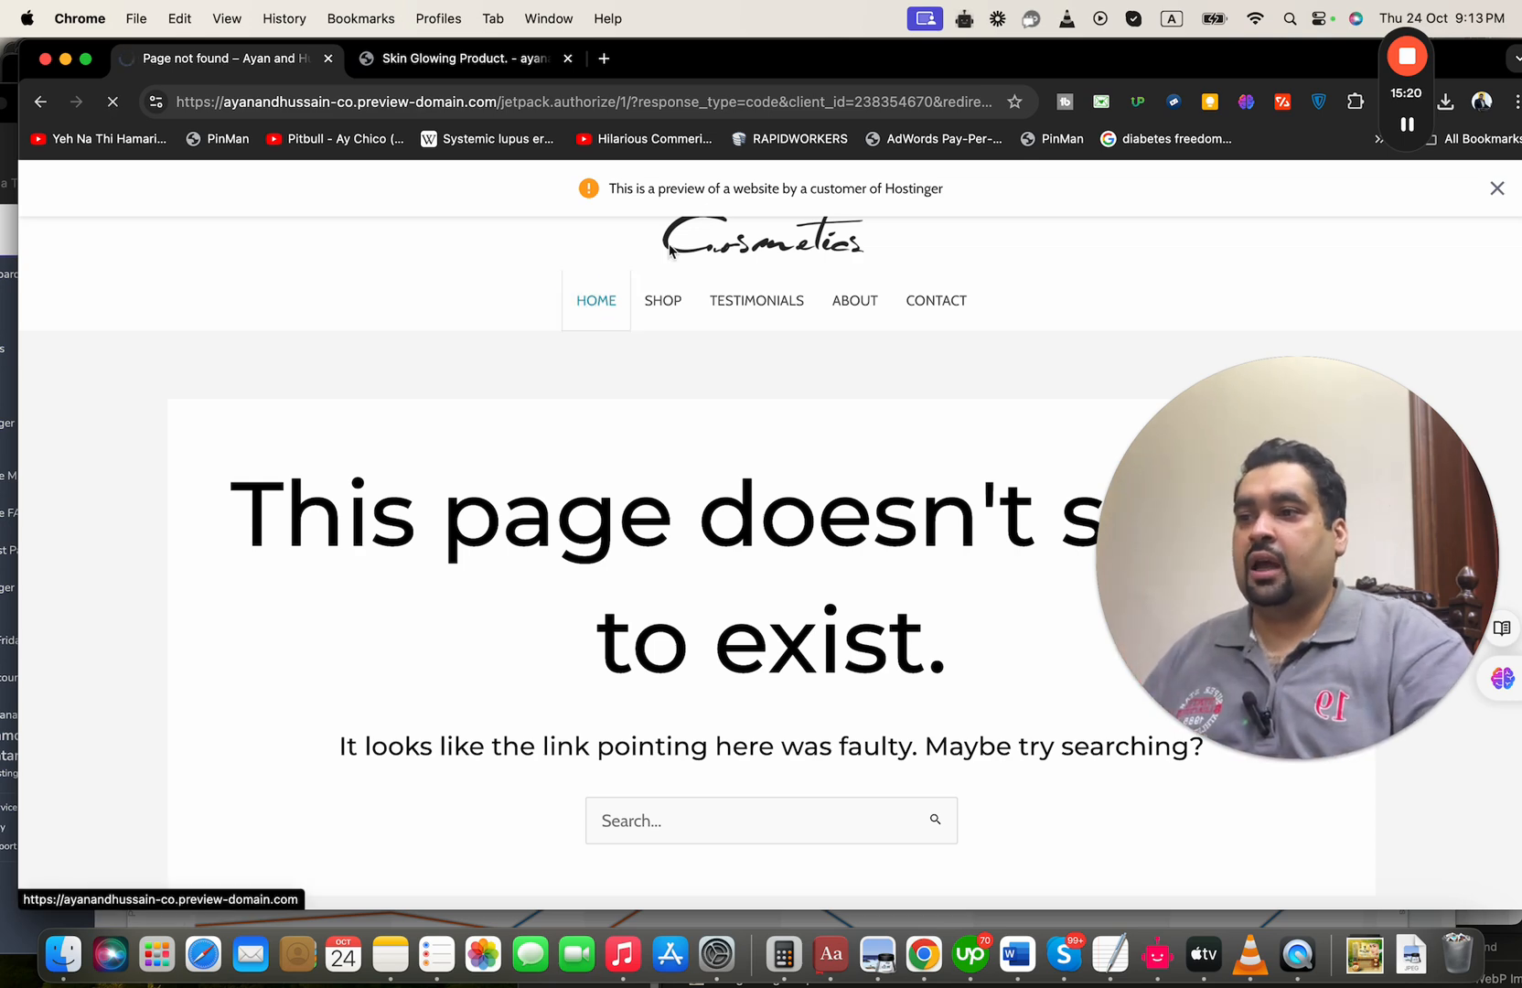
left_click(454, 60)
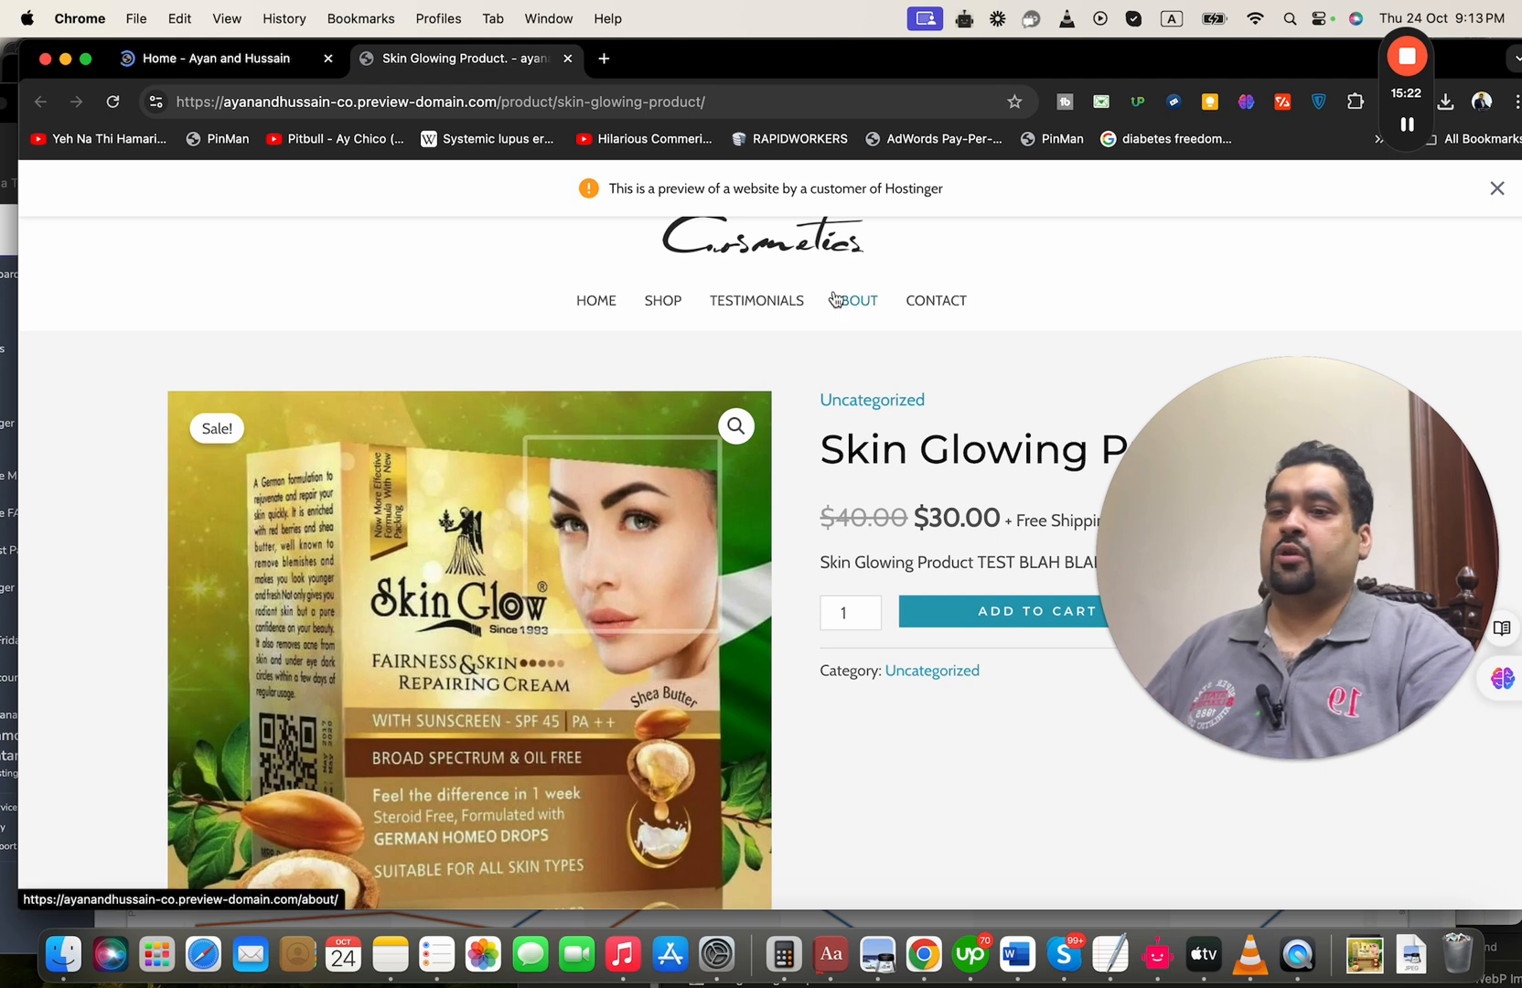